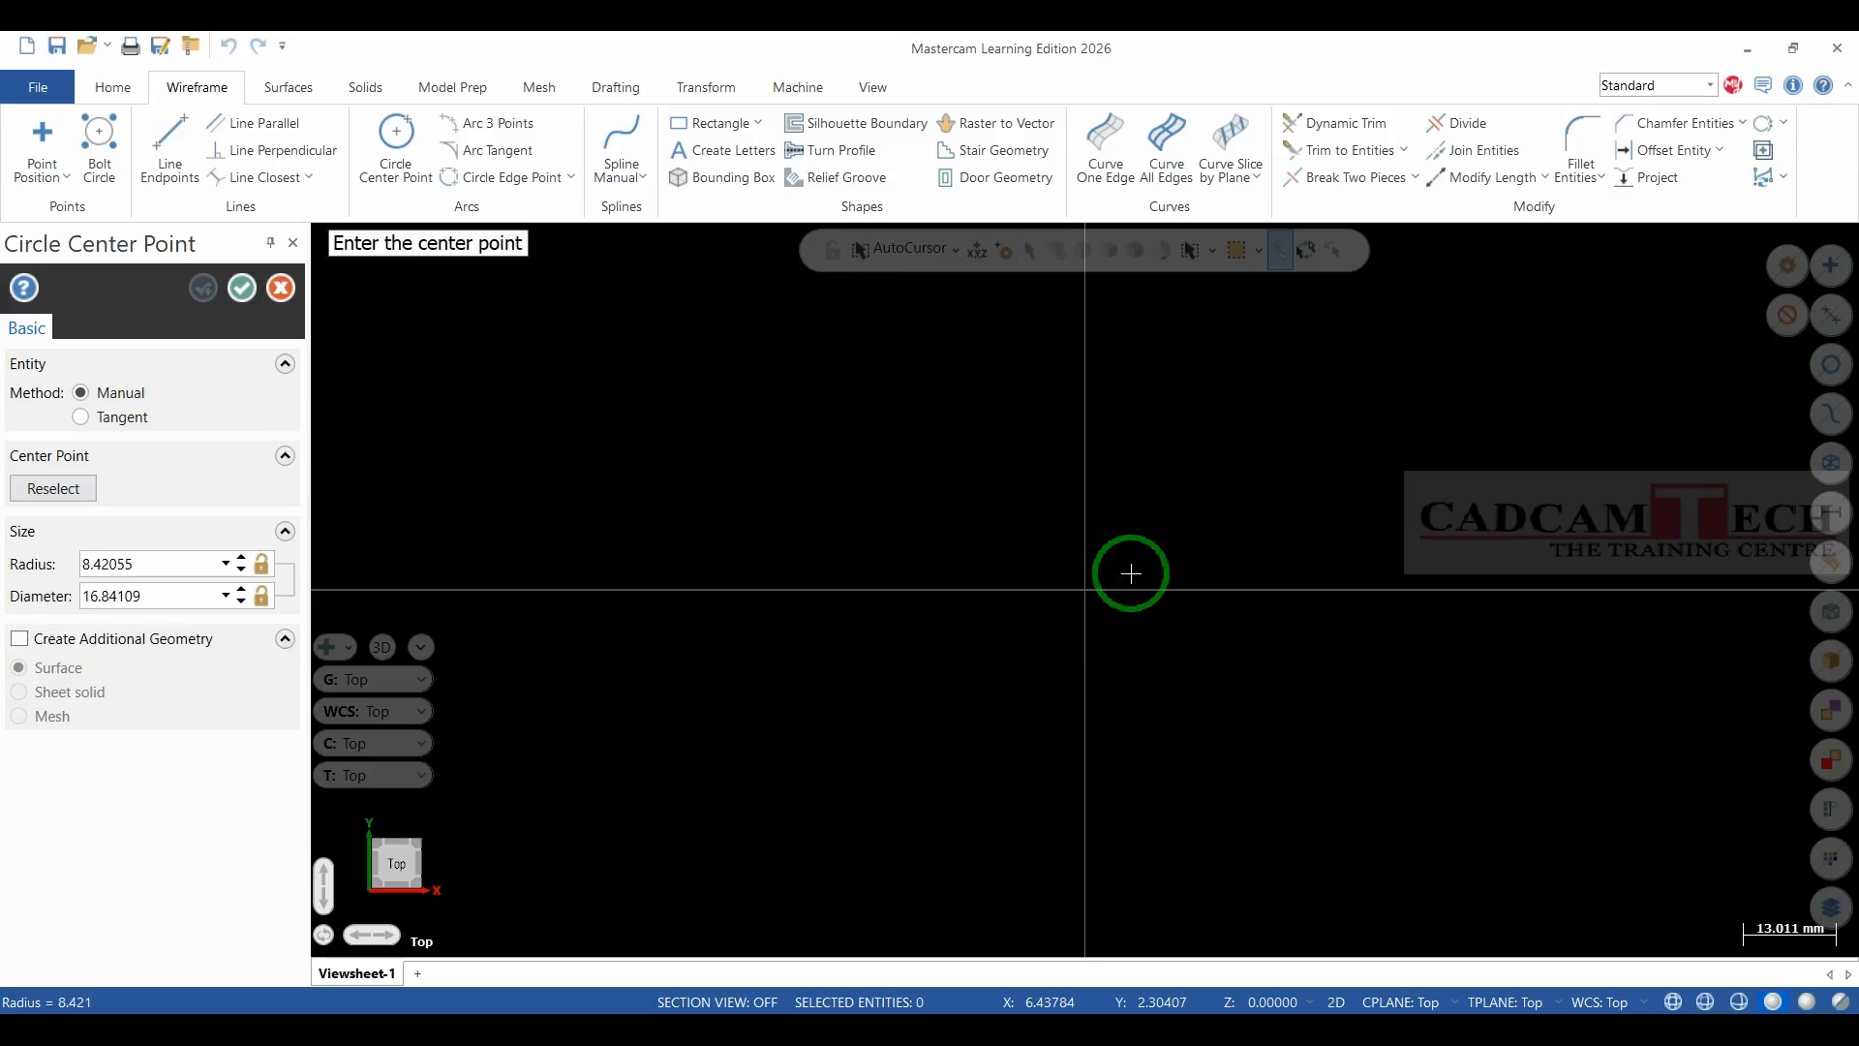
Draw a 30 mm diameter circle centred on the origin.
click(1086, 590)
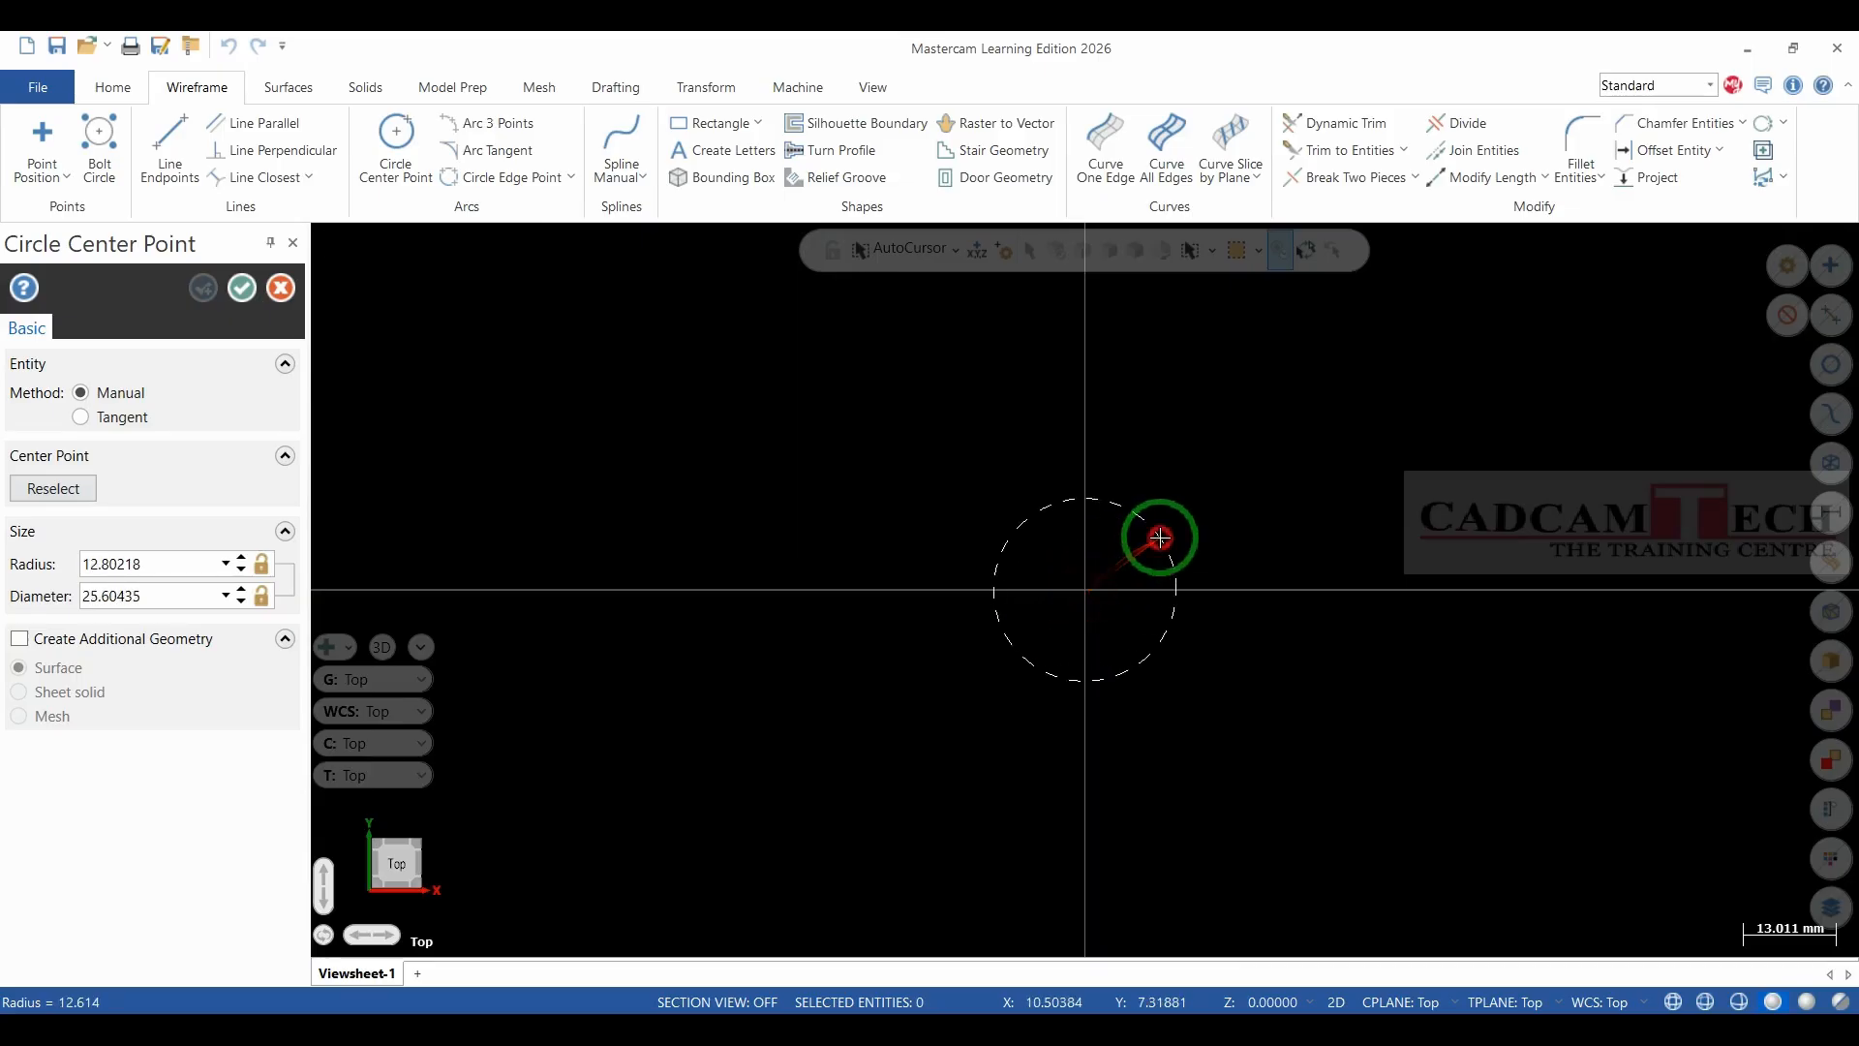
click(1155, 532)
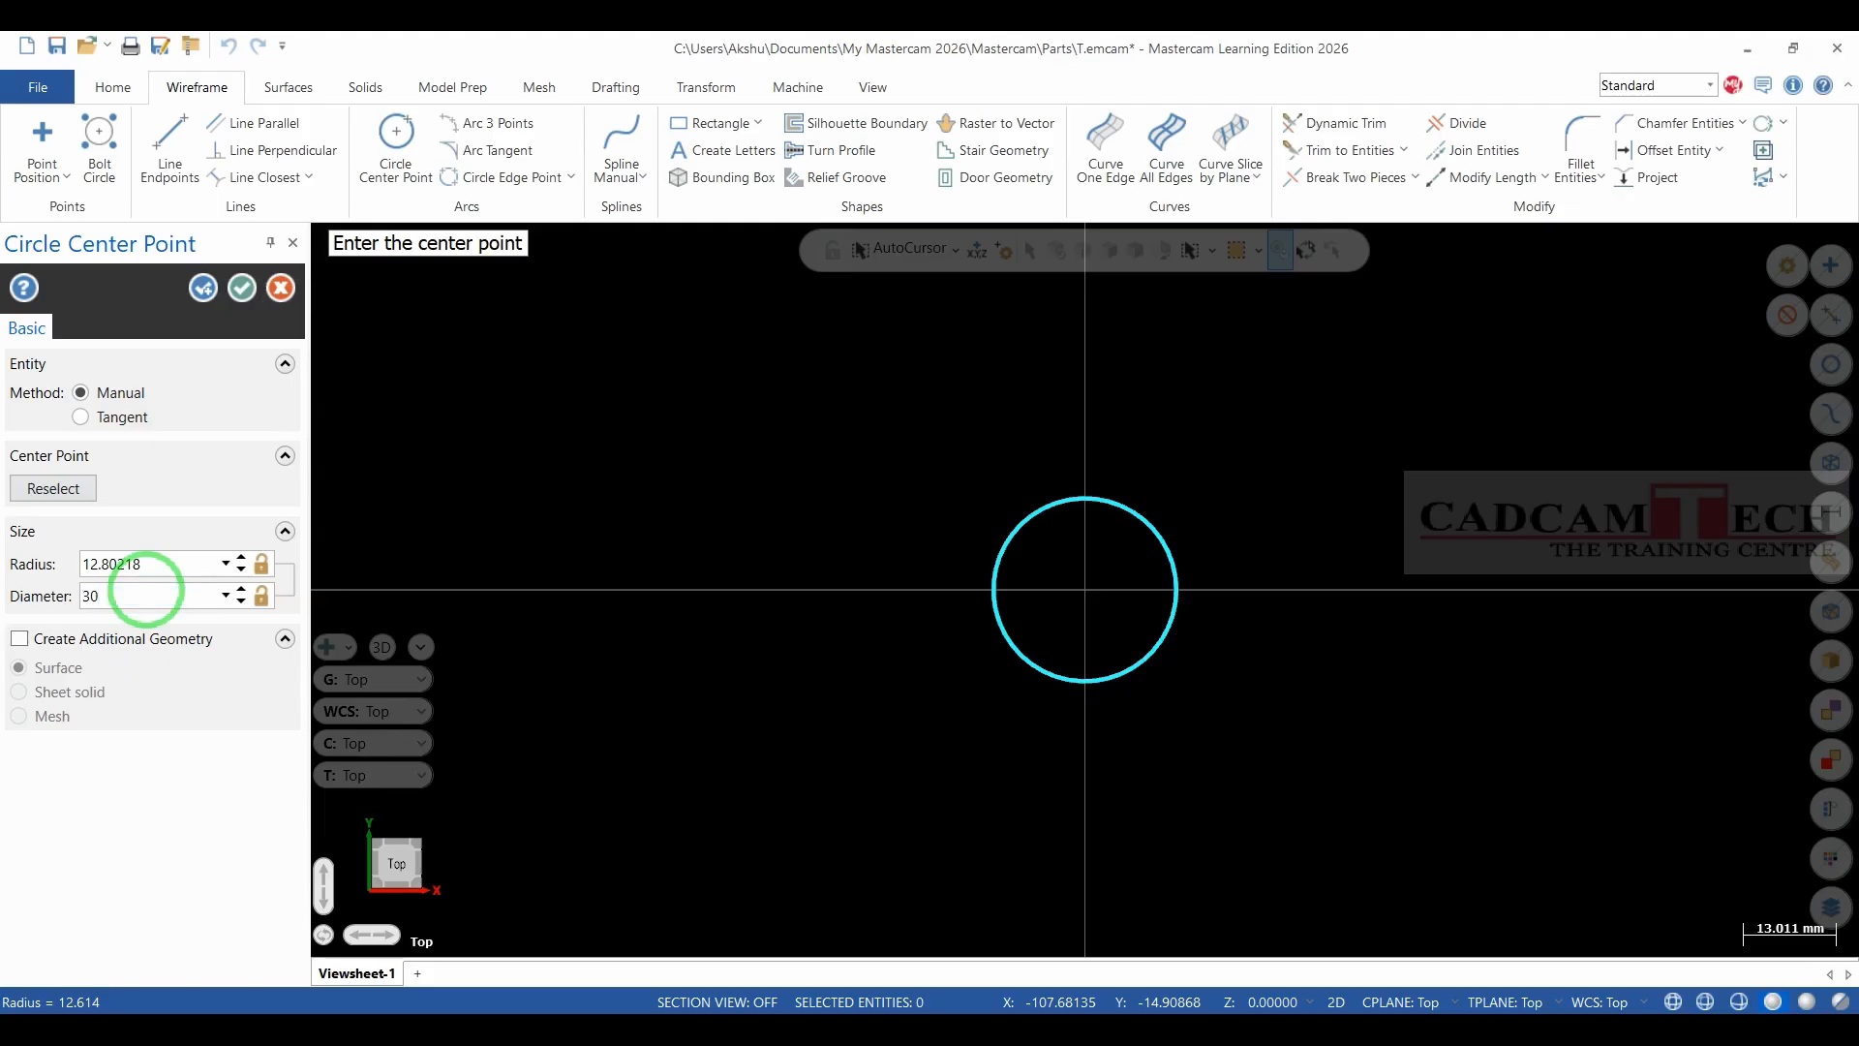
key(Return)
click(242, 287)
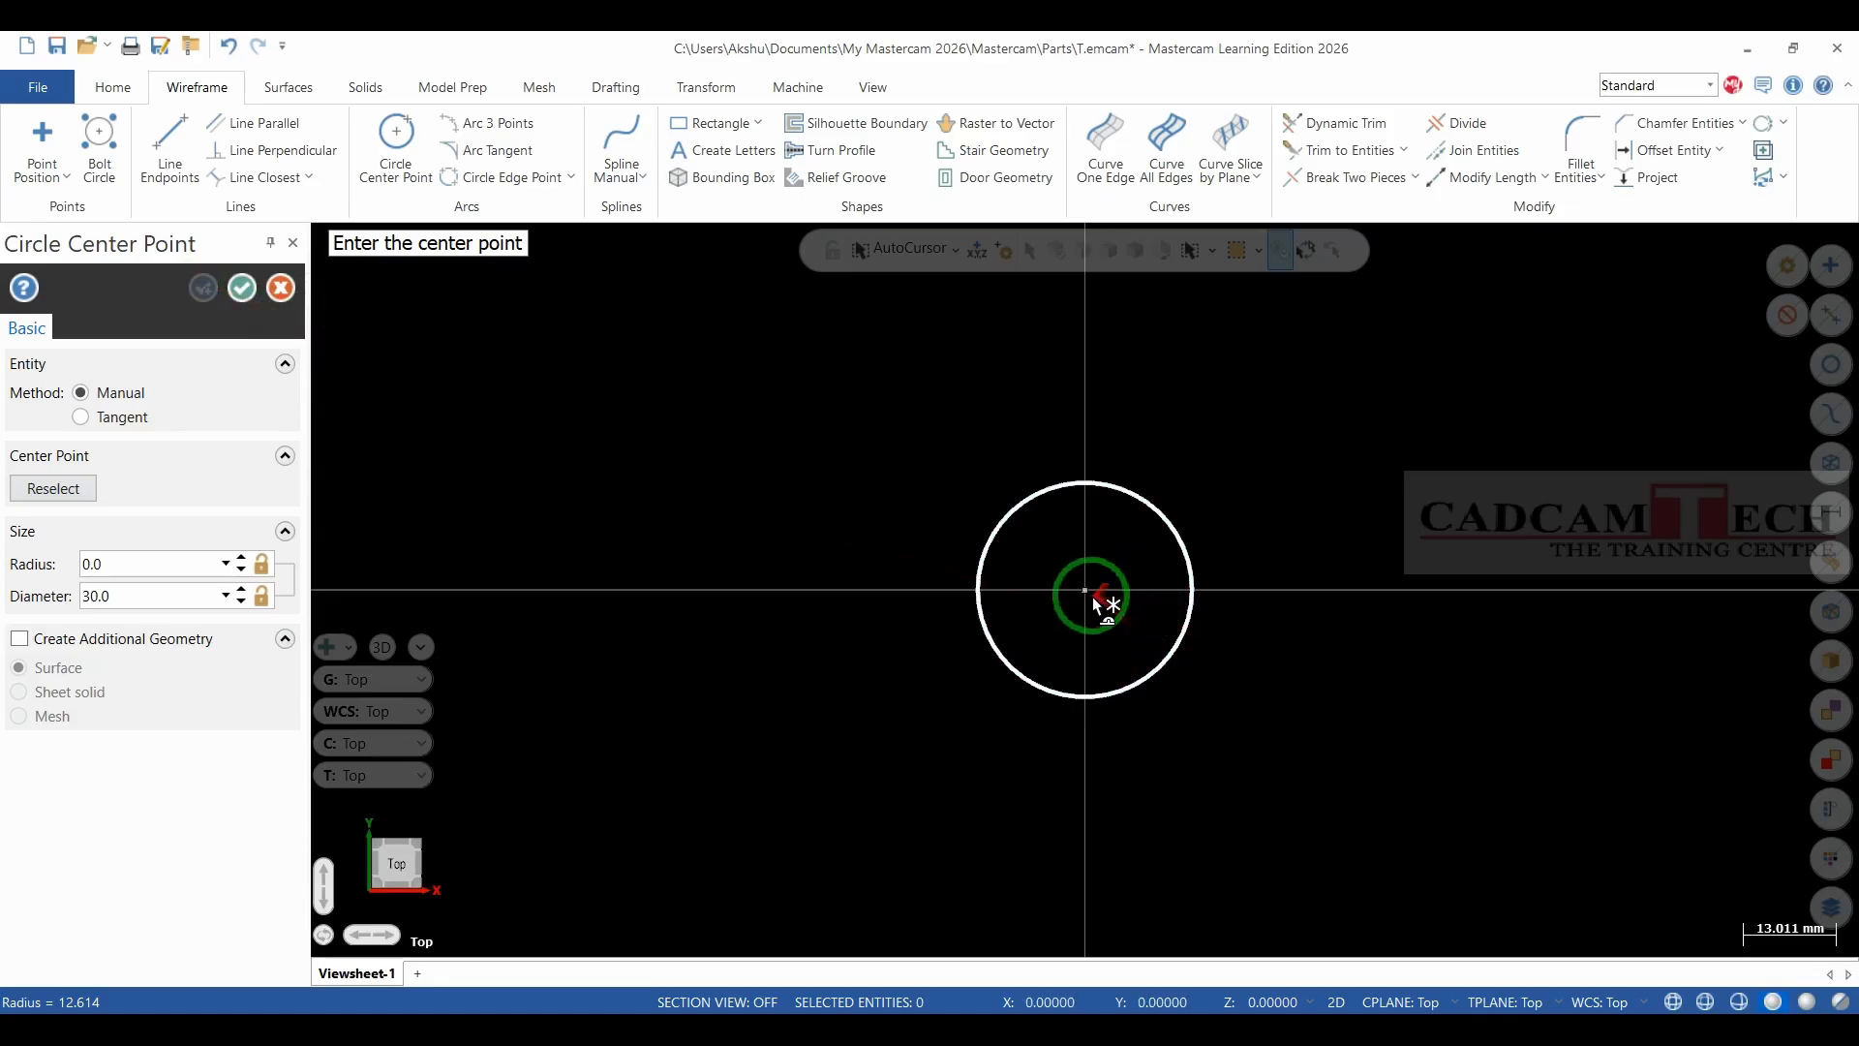
Add a concentric circle around the 30 mm circle with a diameter of 40 mm.
click(942, 571)
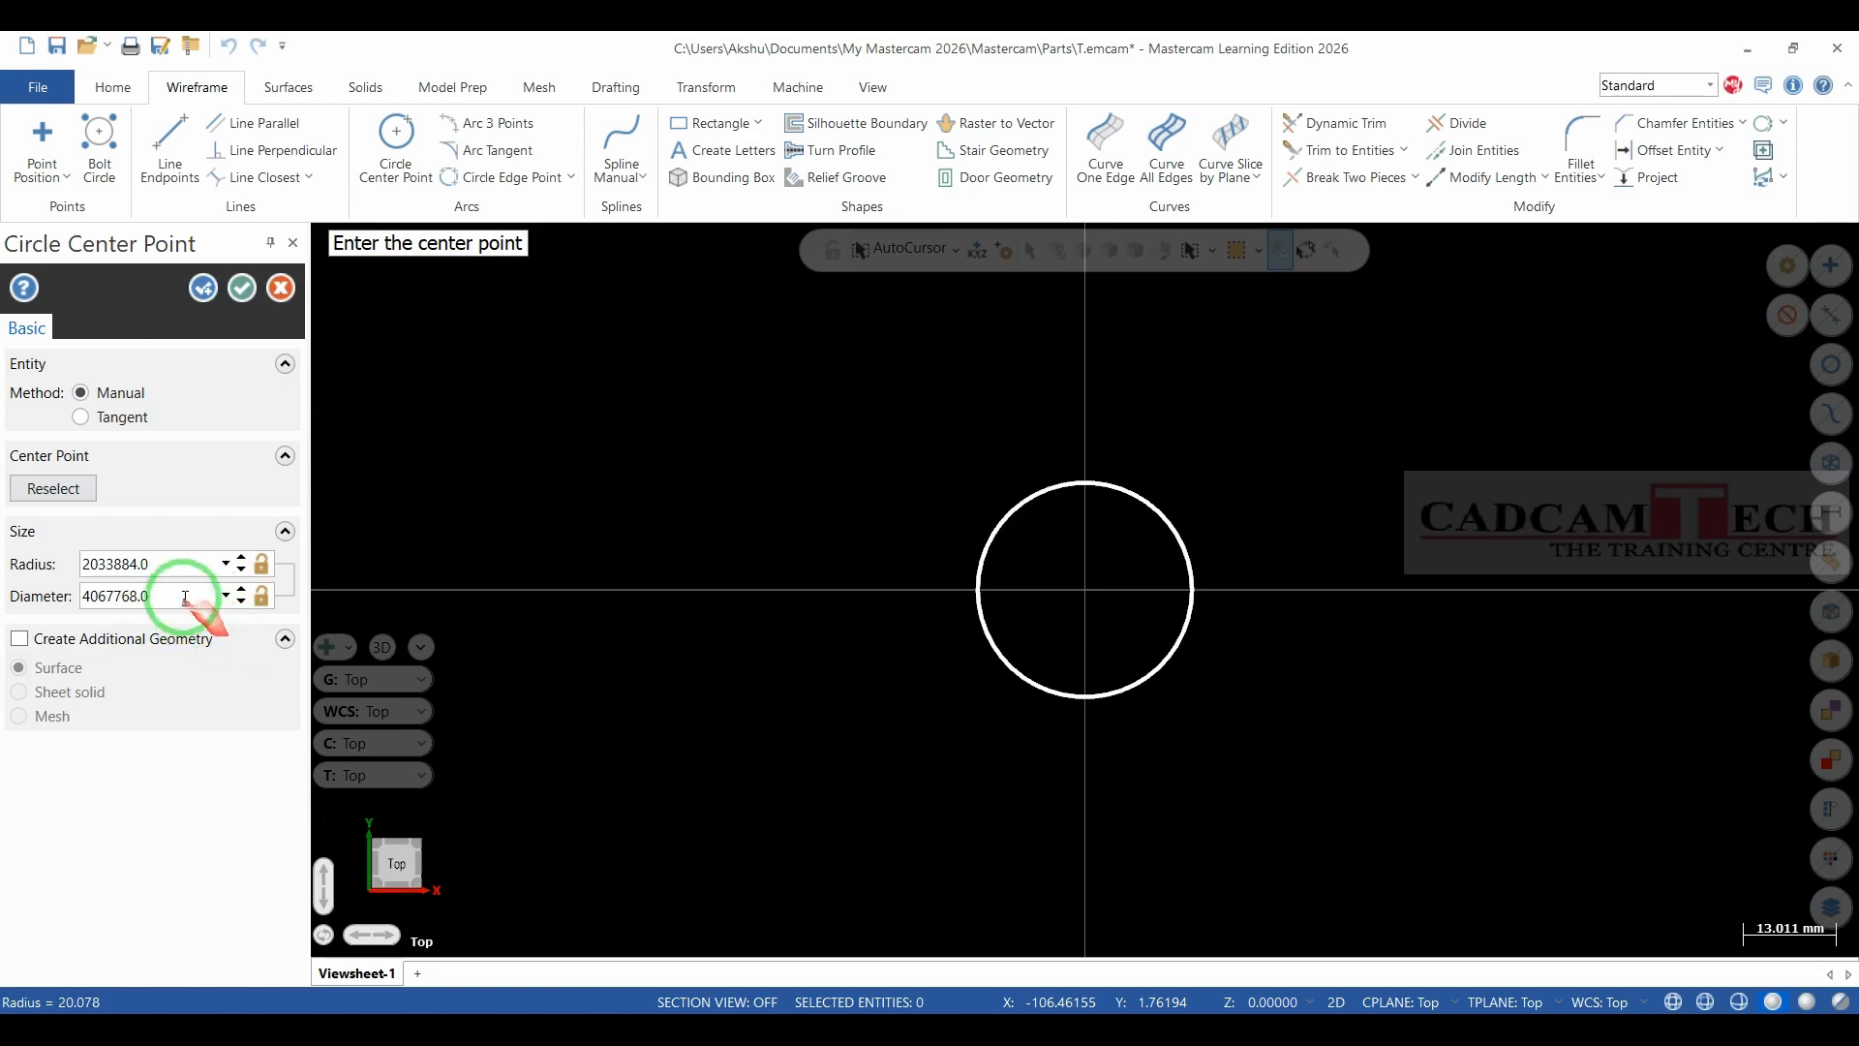
drag(185, 596, 26, 610)
drag(160, 596, 59, 610)
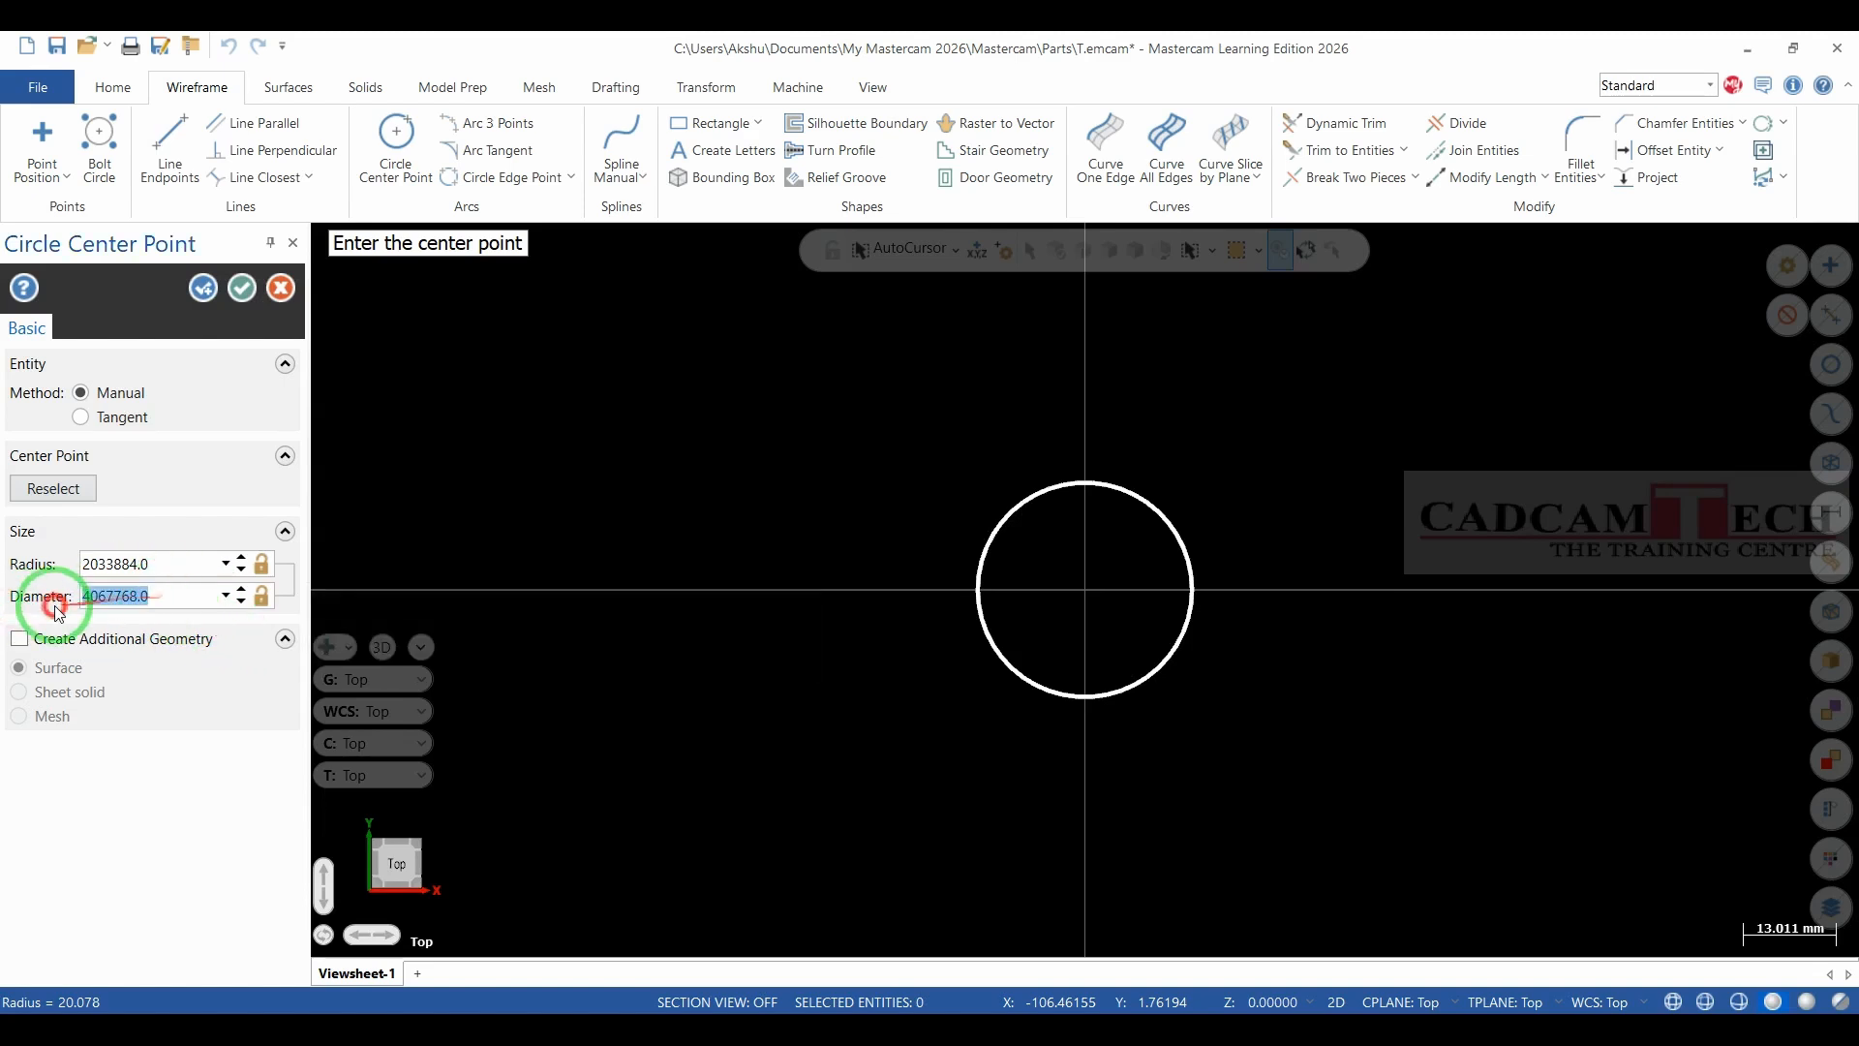
text(40)
key(Return)
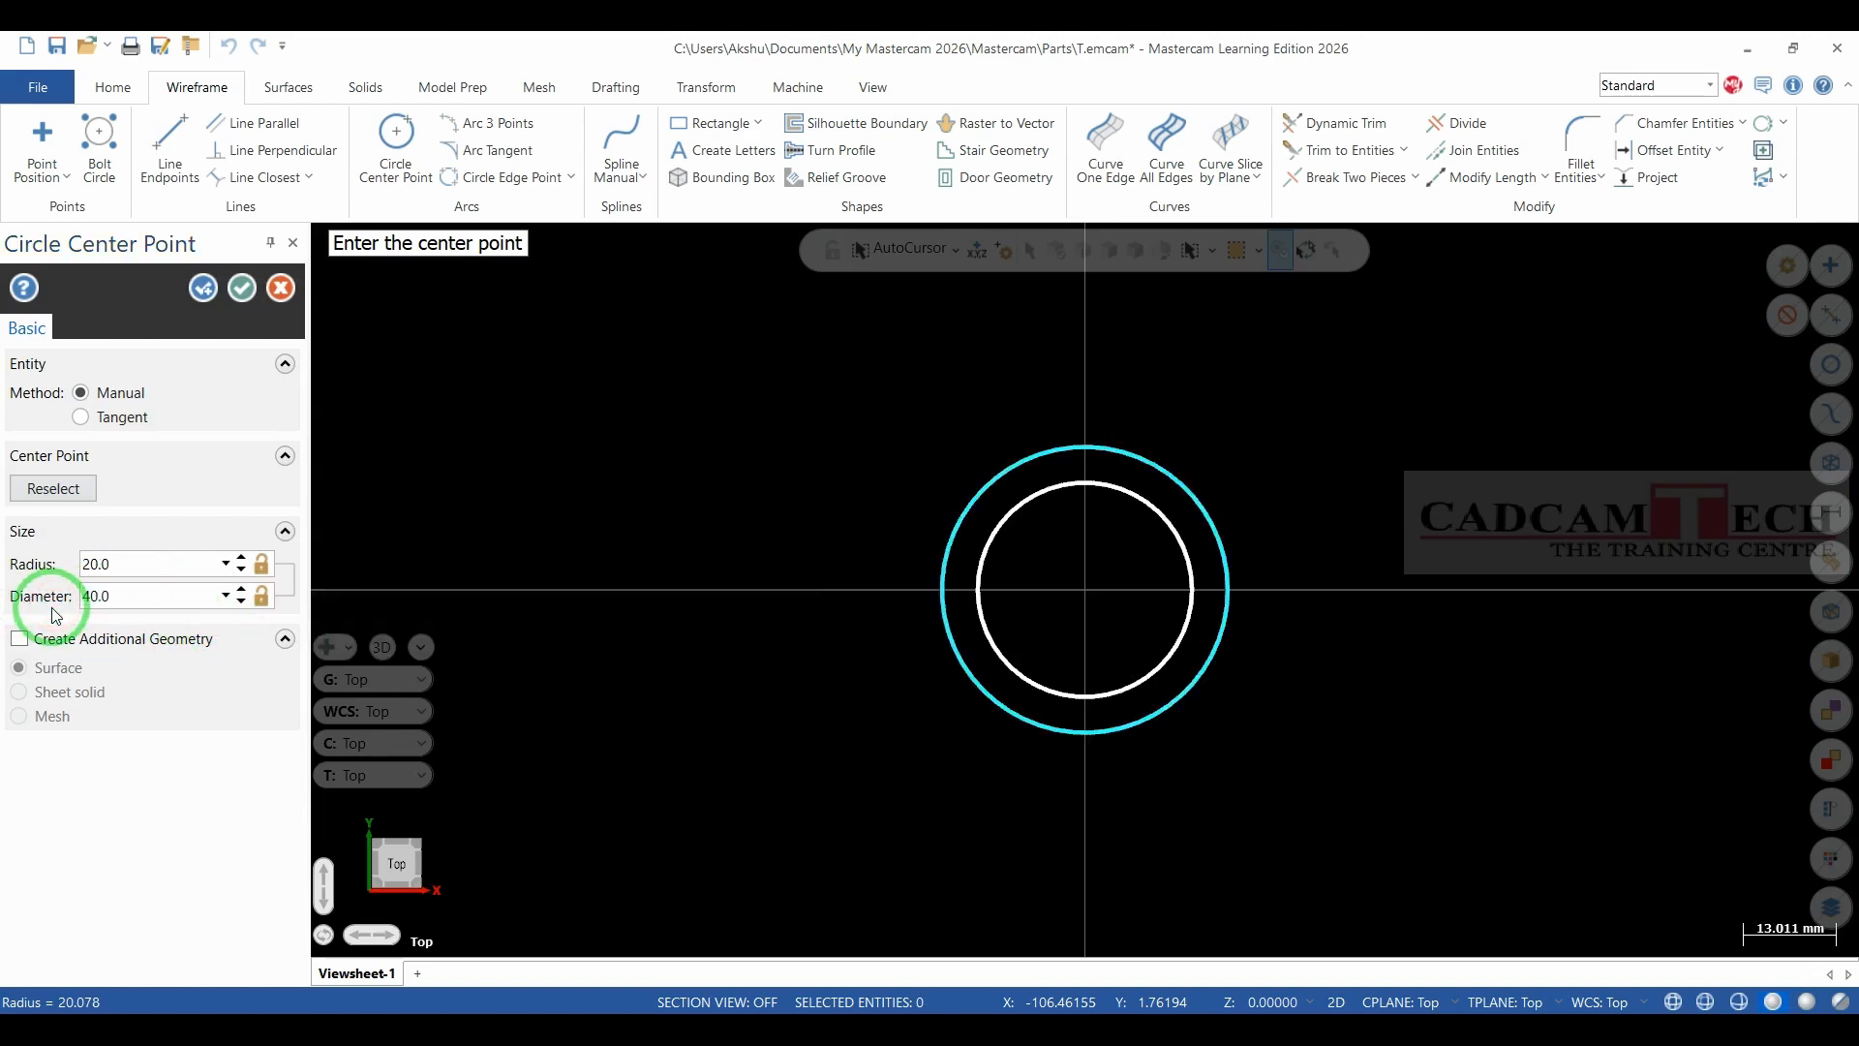
click(204, 288)
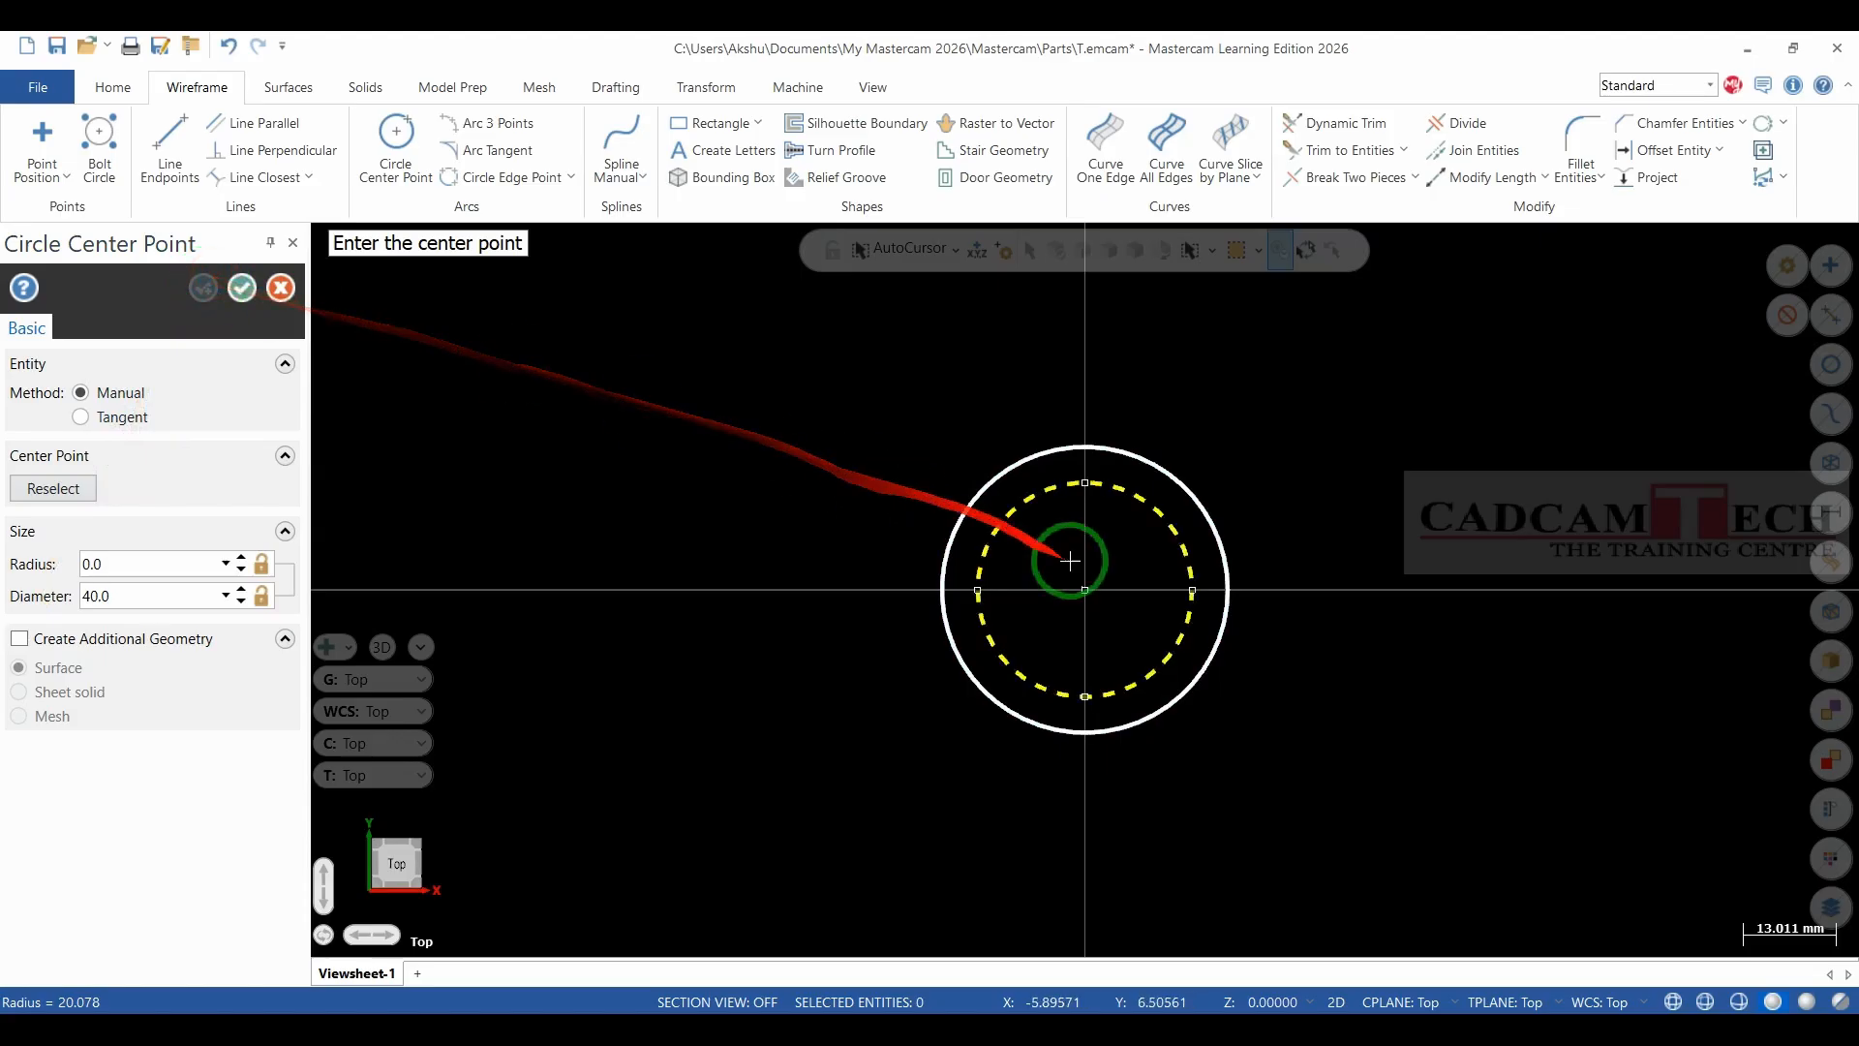
Add a third circle centred on the origin with a diameter of 50 mm.
click(1085, 589)
click(892, 575)
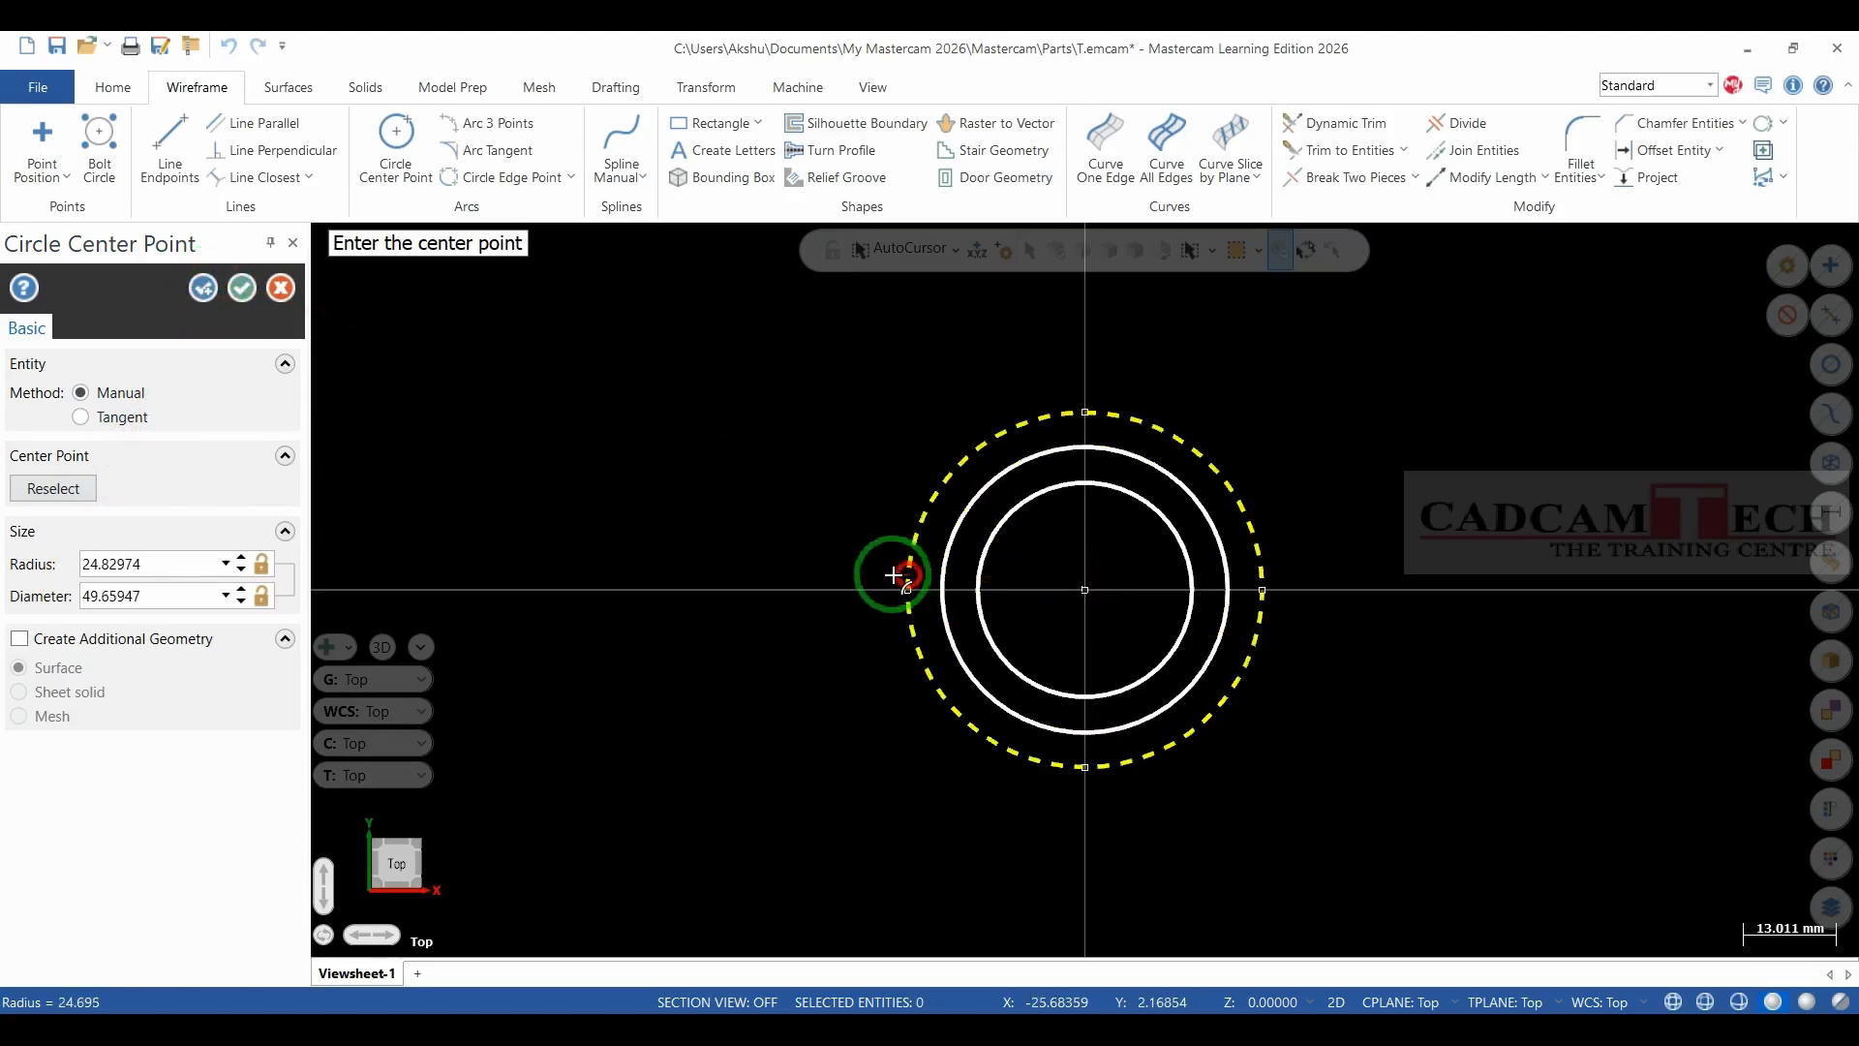
click(168, 597)
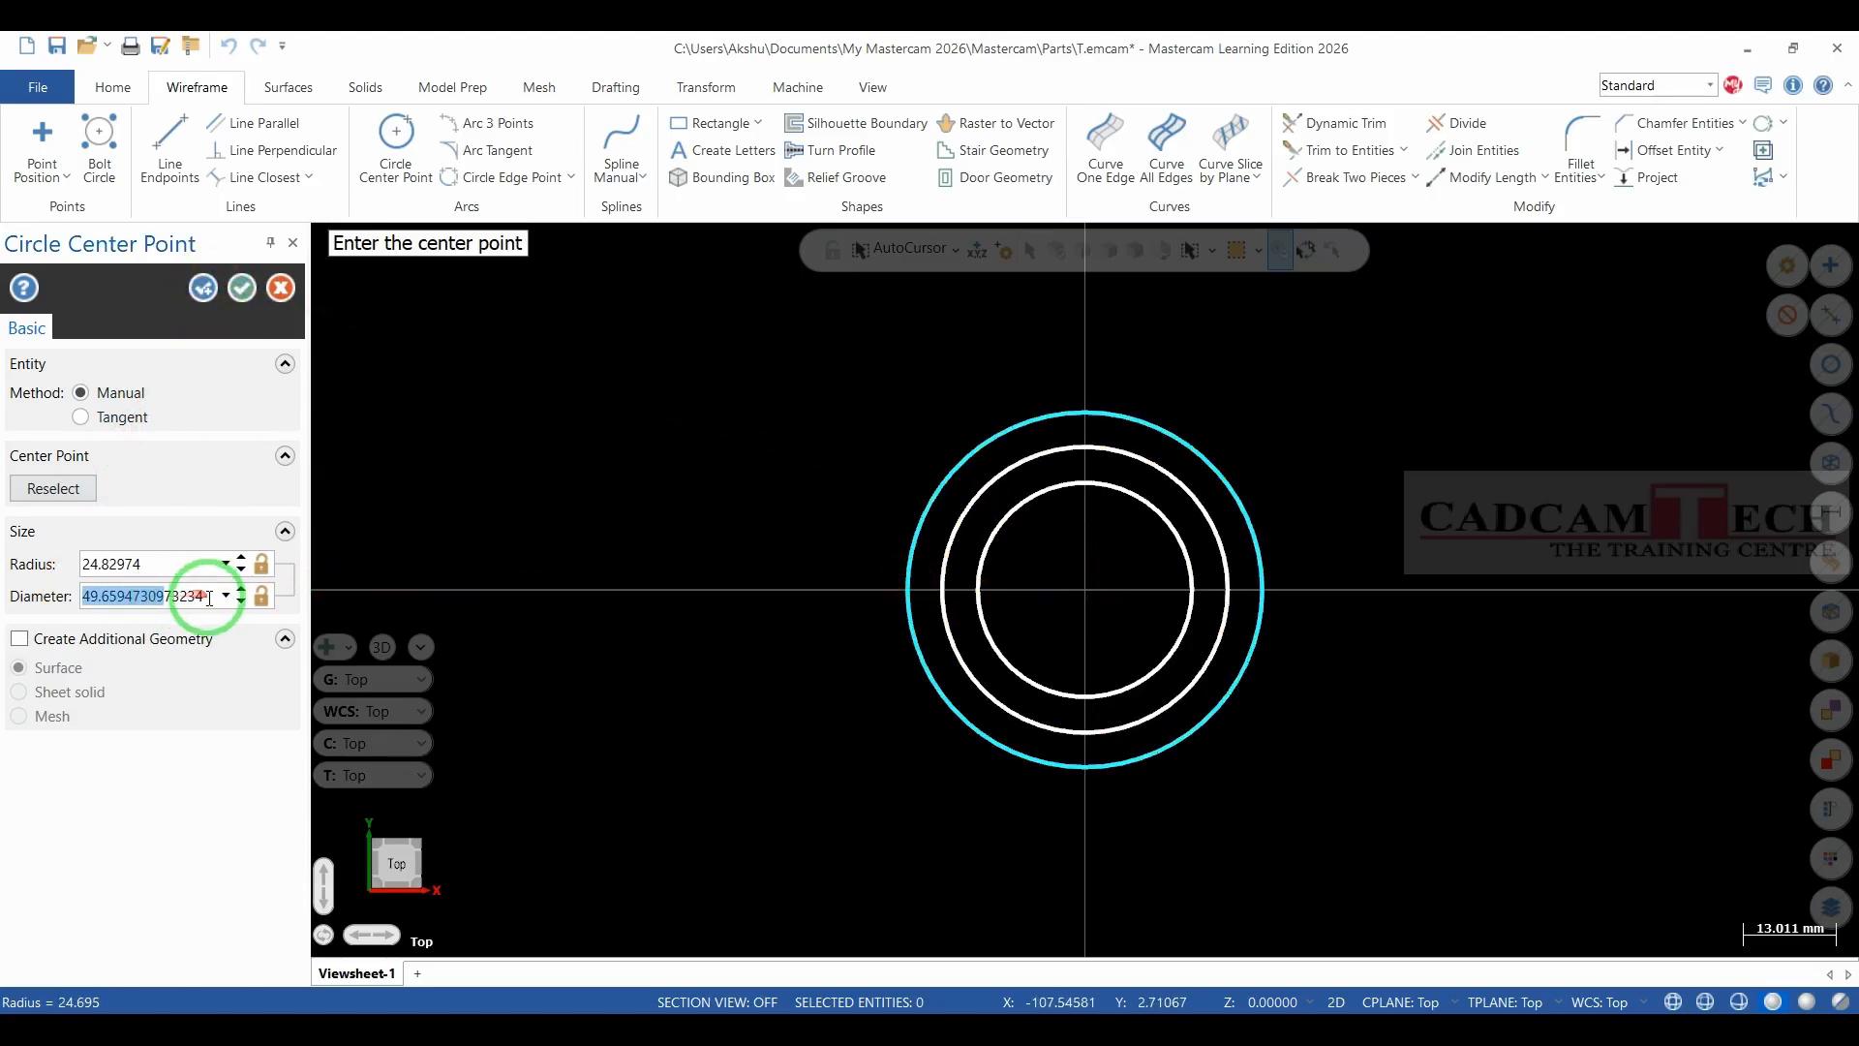
drag(210, 597, 44, 610)
text(50)
key(Return)
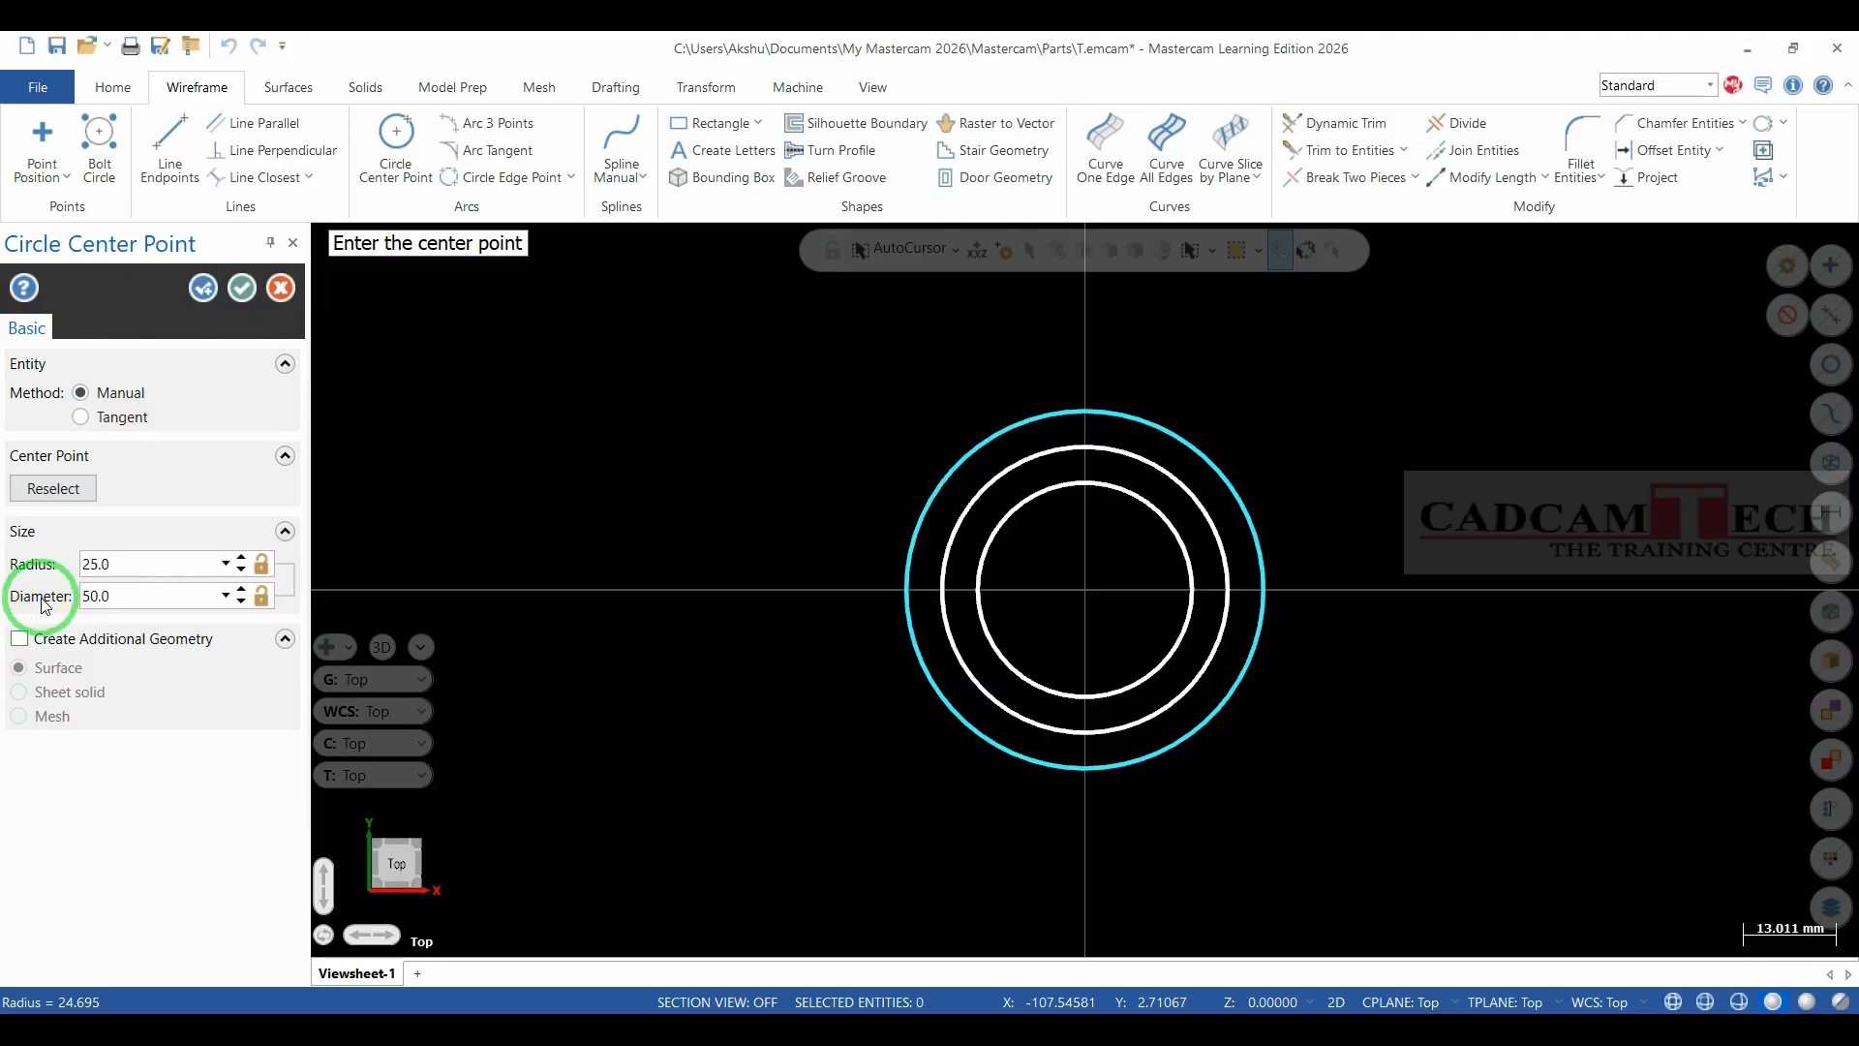
click(211, 287)
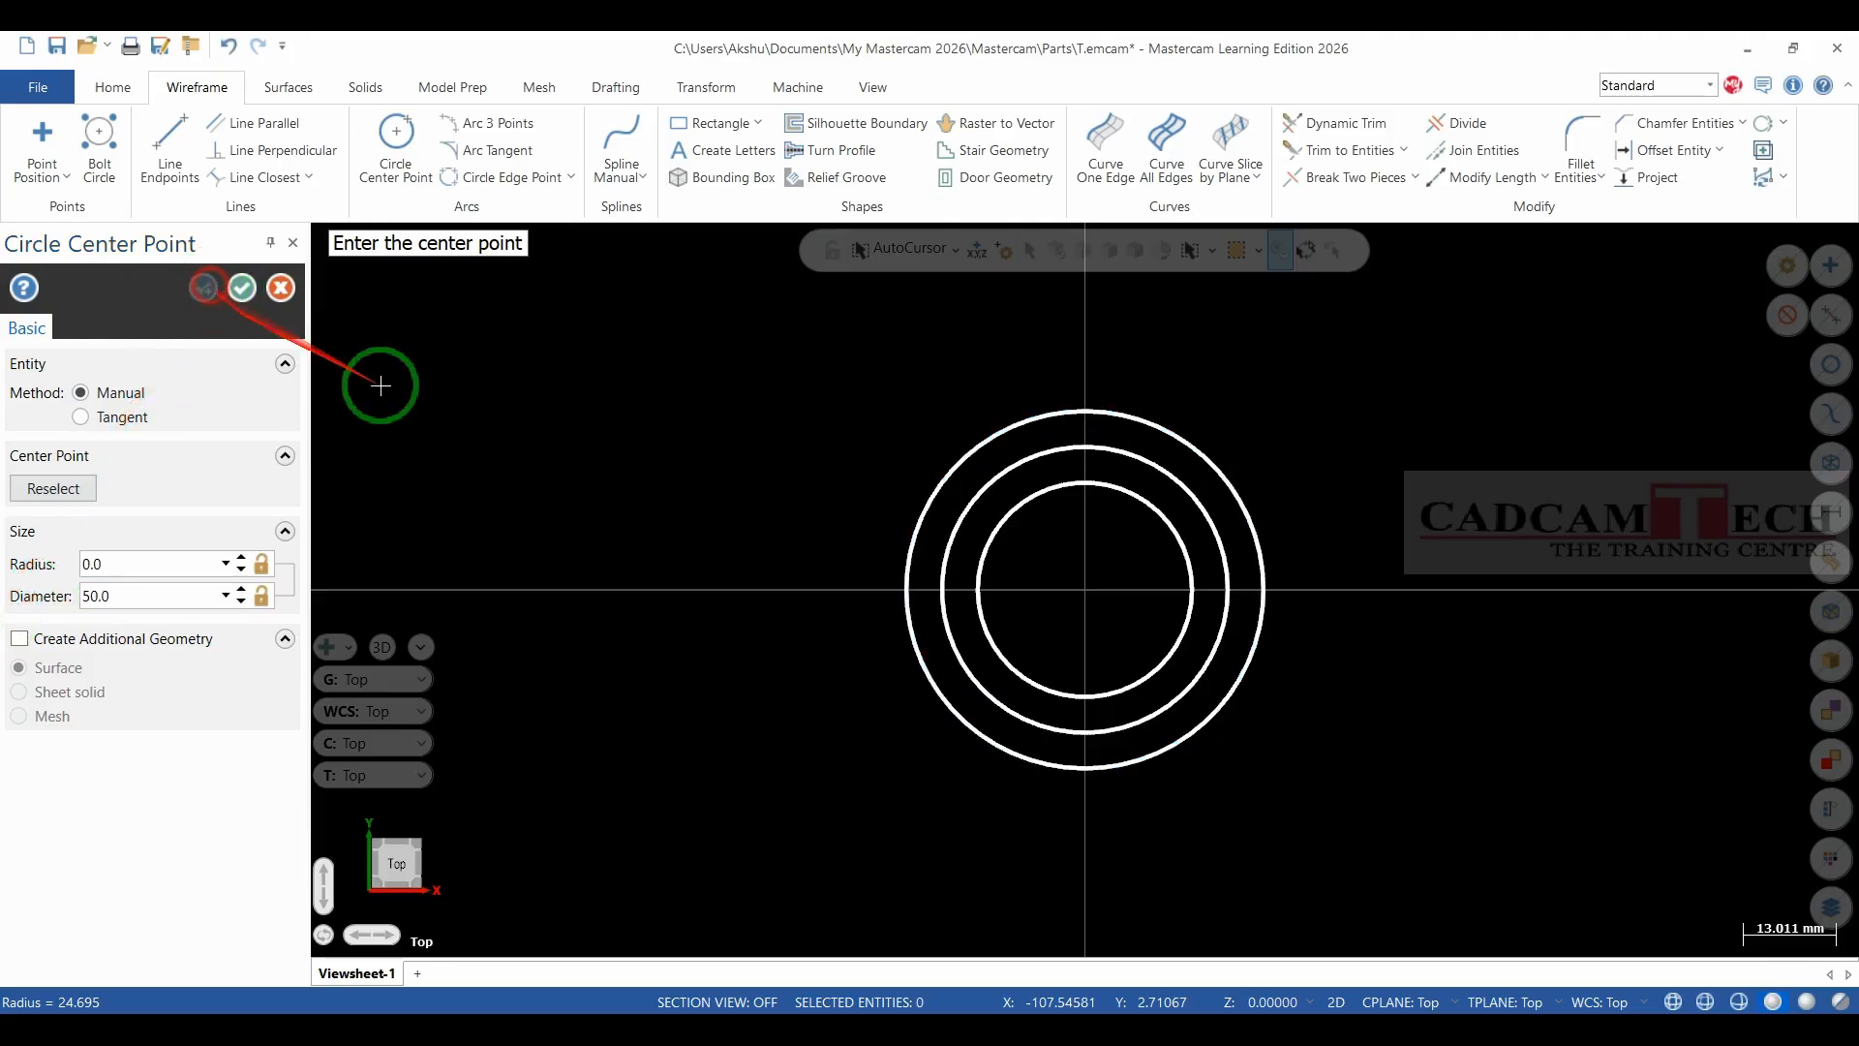
Draw an 80 mm diameter circle centred on the origin, outside the three existing circles, and finish the circle command.
click(1085, 589)
click(855, 503)
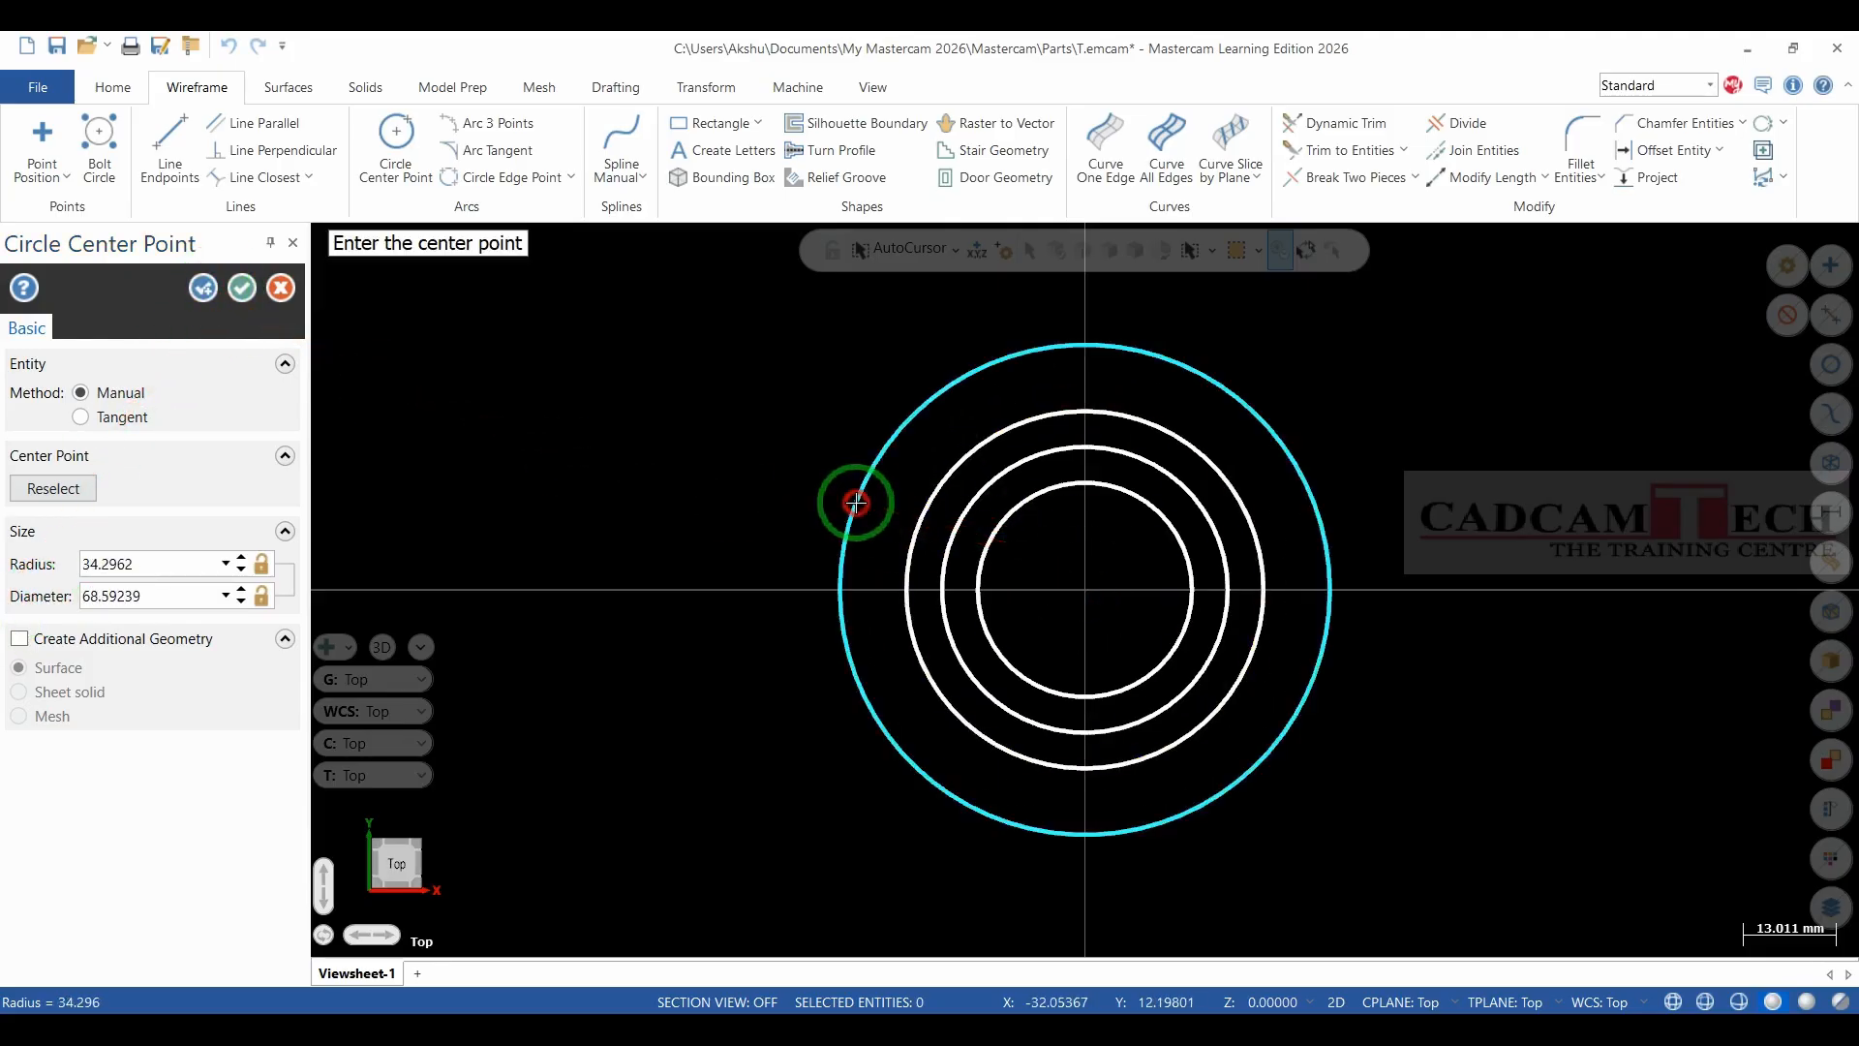
double_click(140, 595)
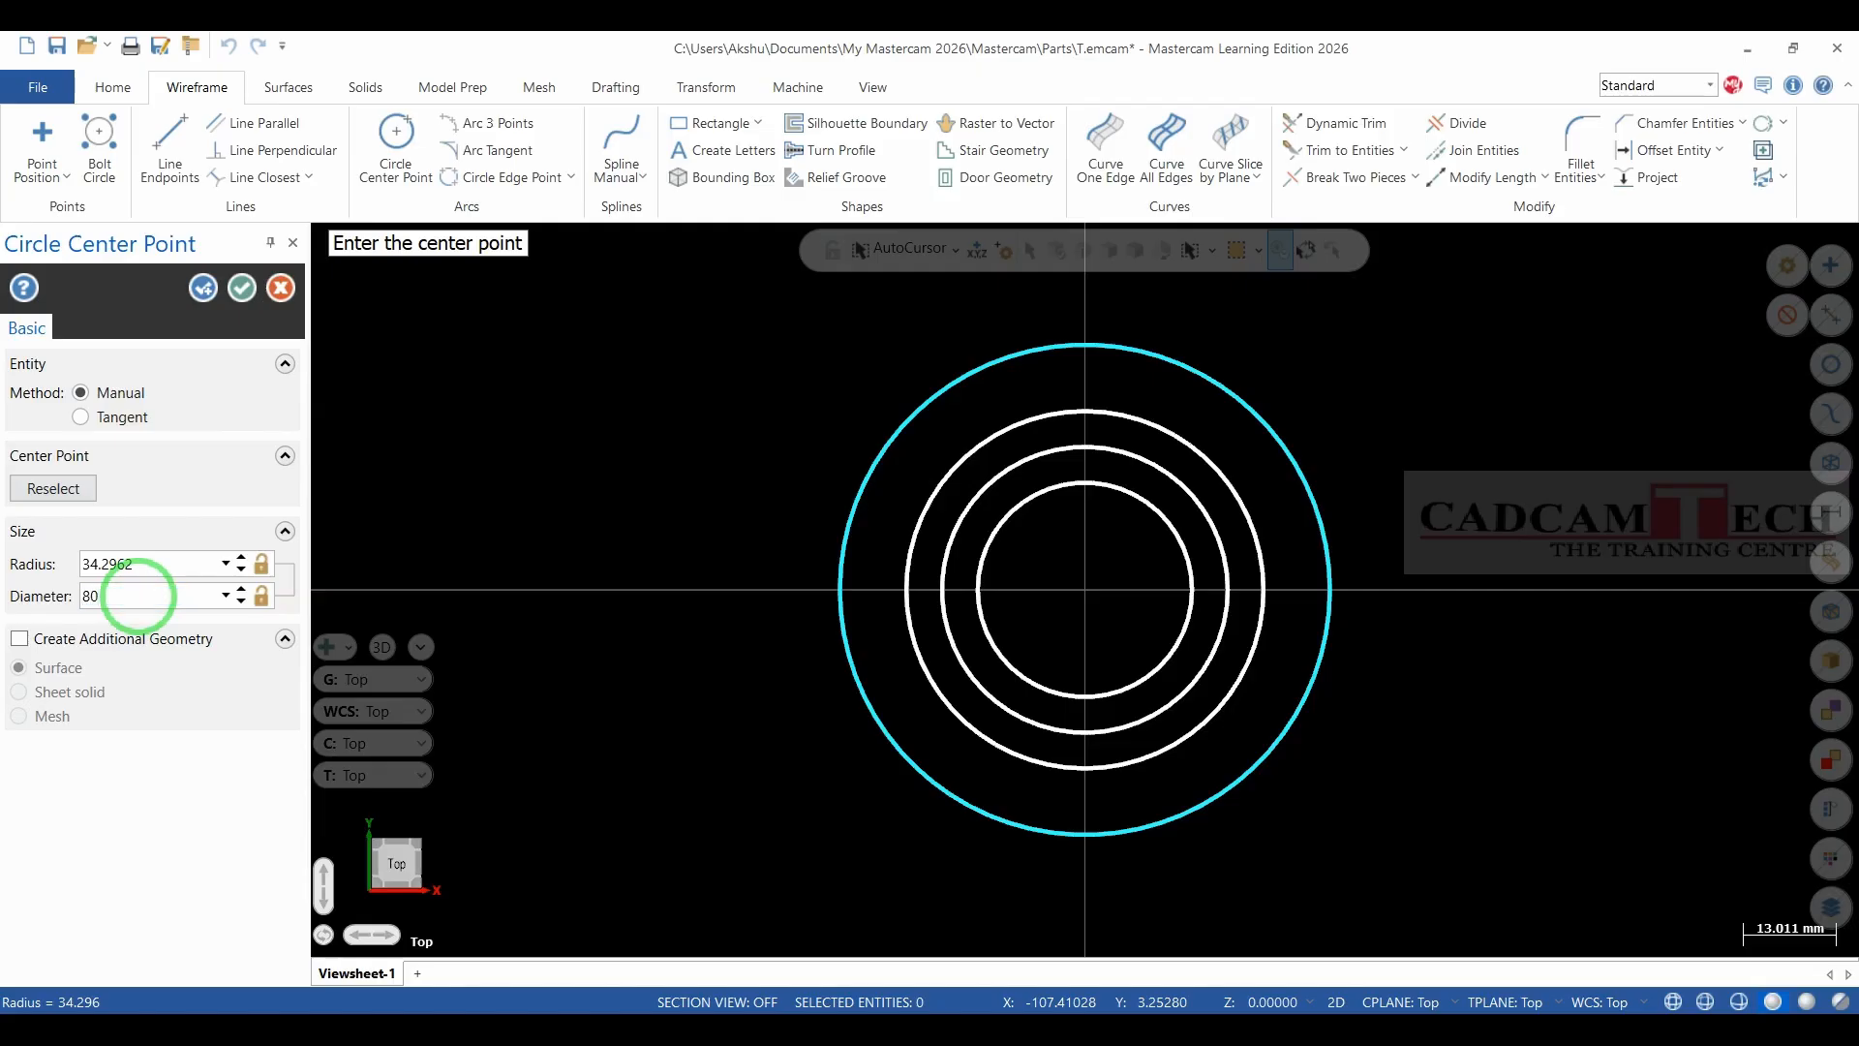
key(Return)
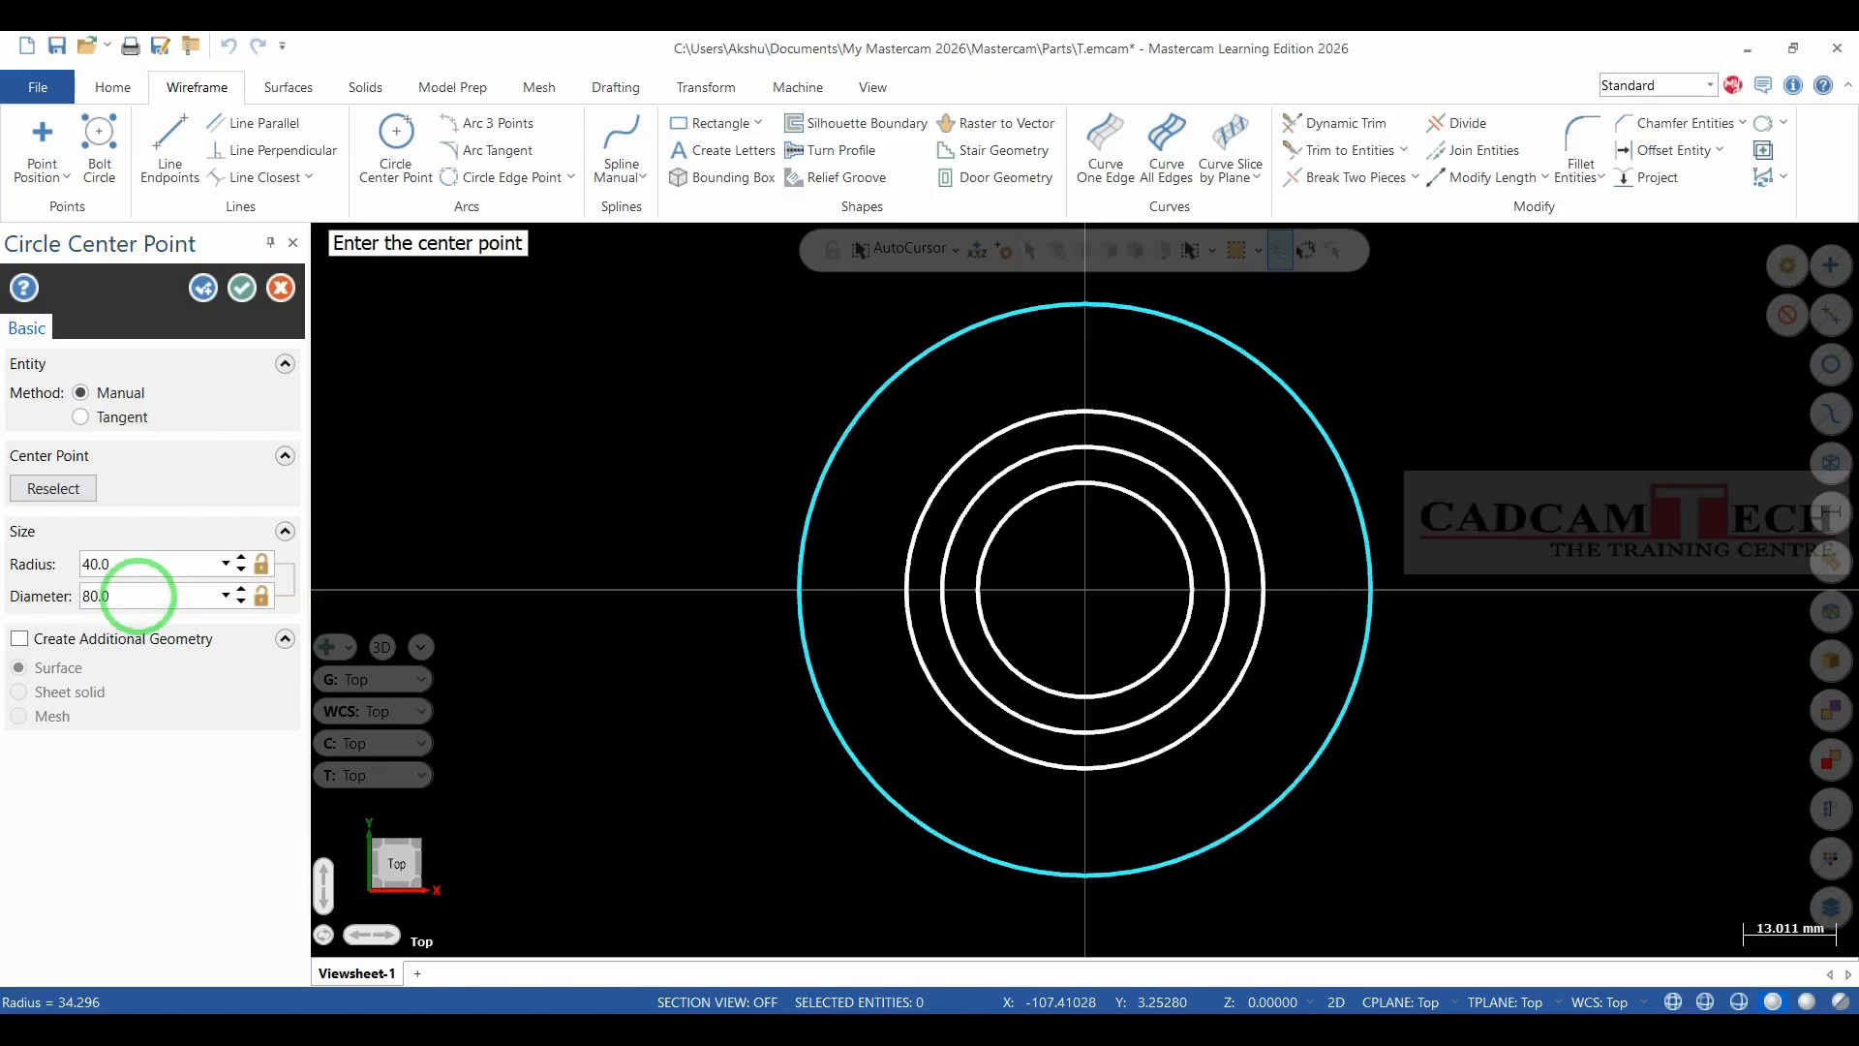
click(243, 293)
Change the line style of the 80 mm circle to the dash-dot centre-line style.
click(688, 432)
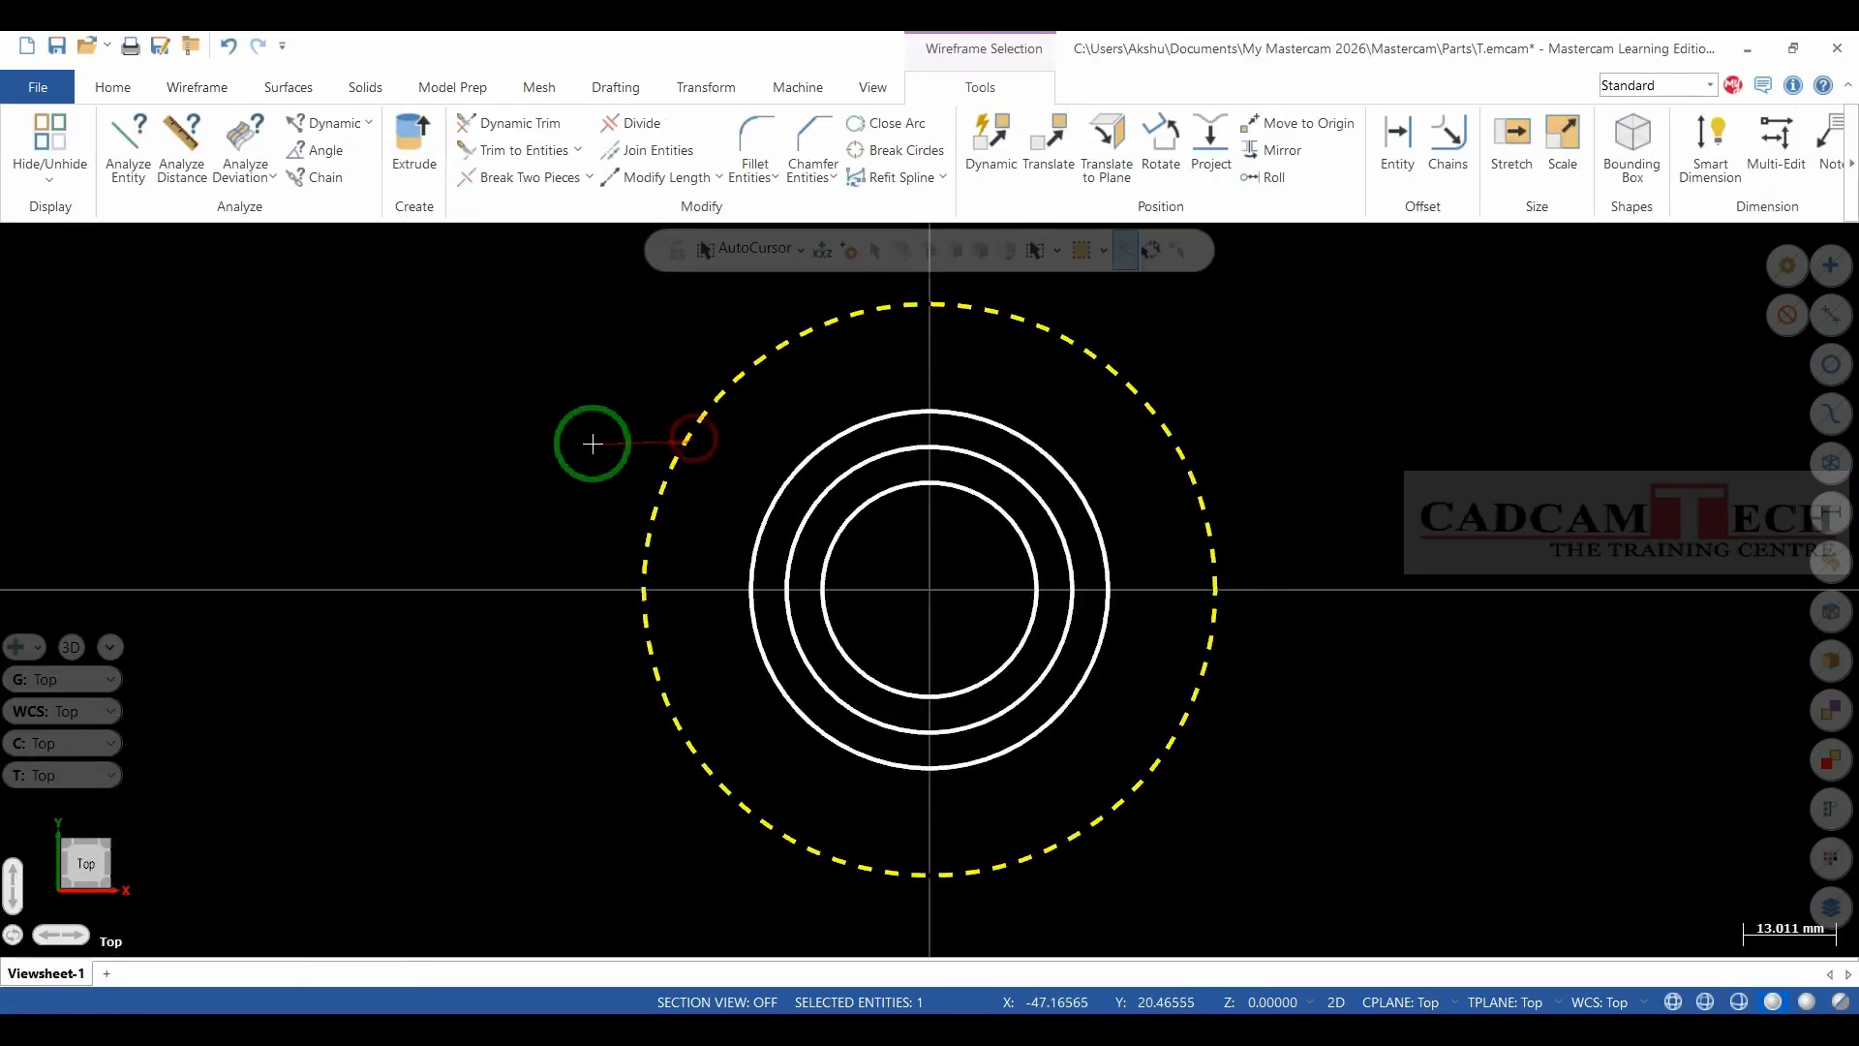
right_click(593, 452)
click(738, 383)
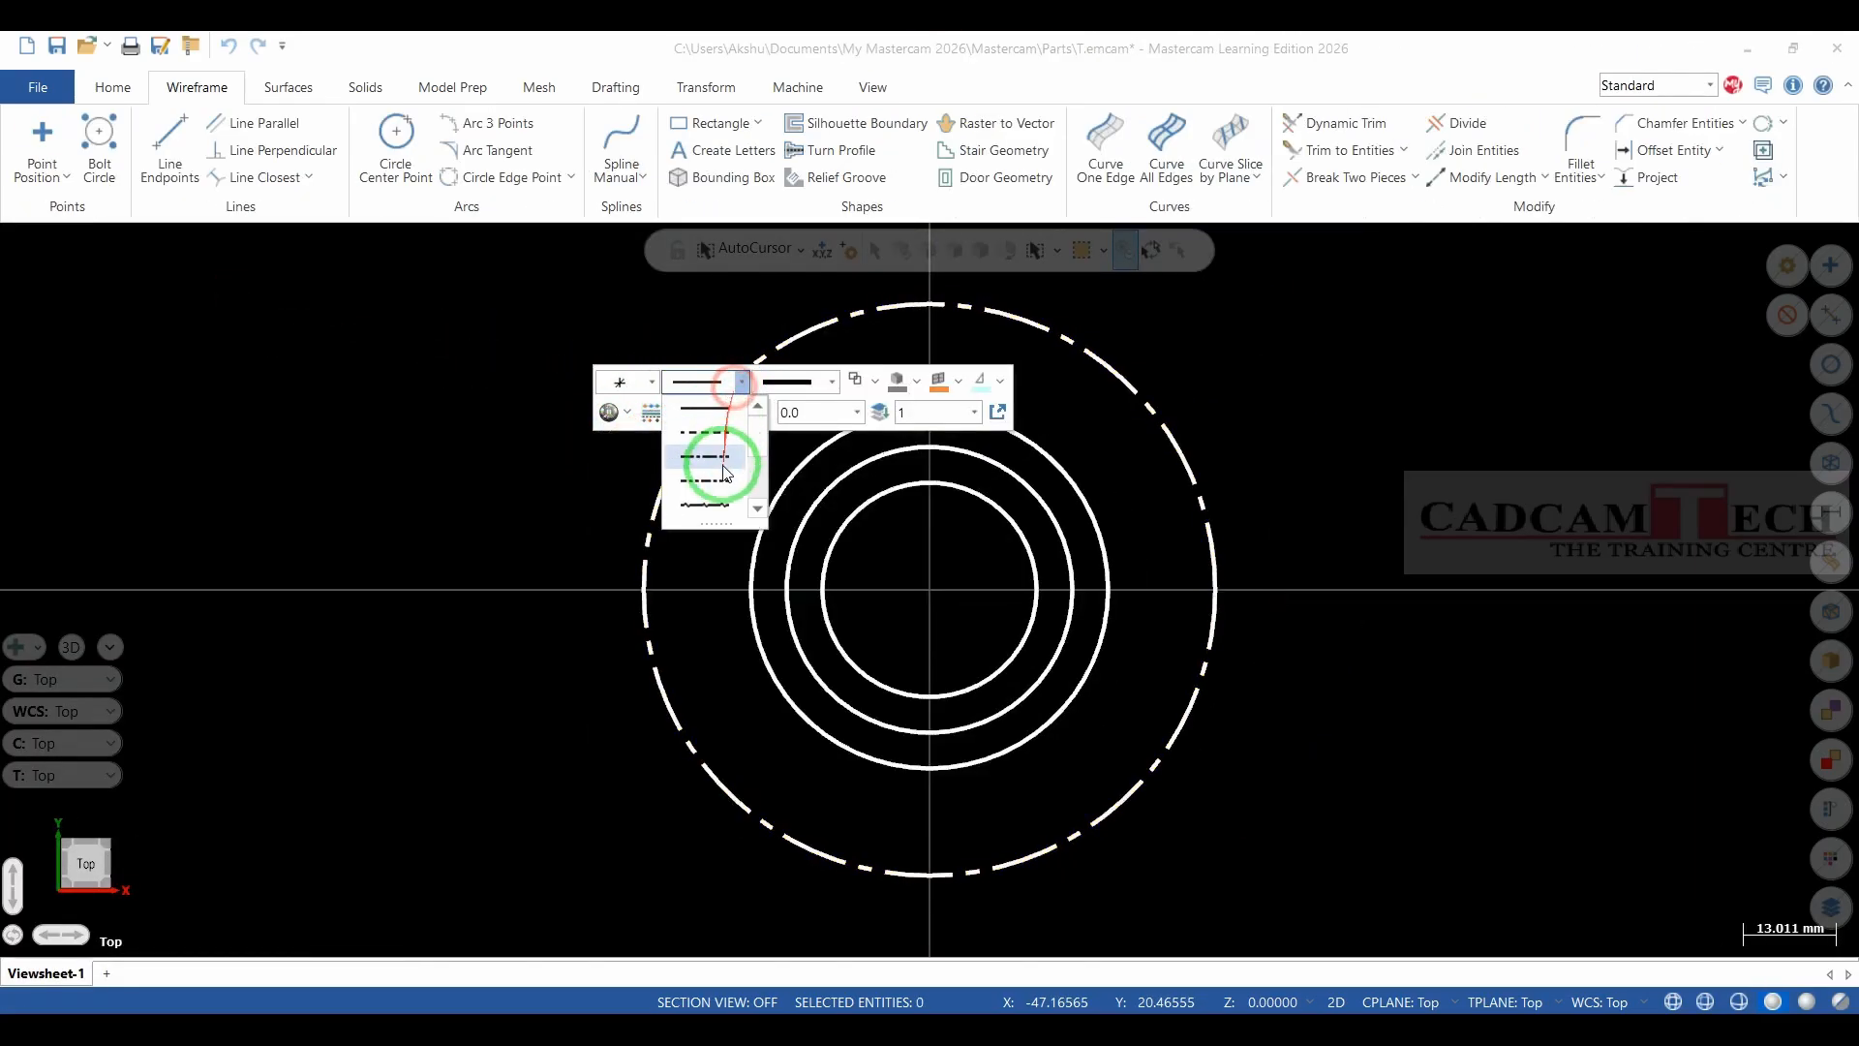
click(706, 467)
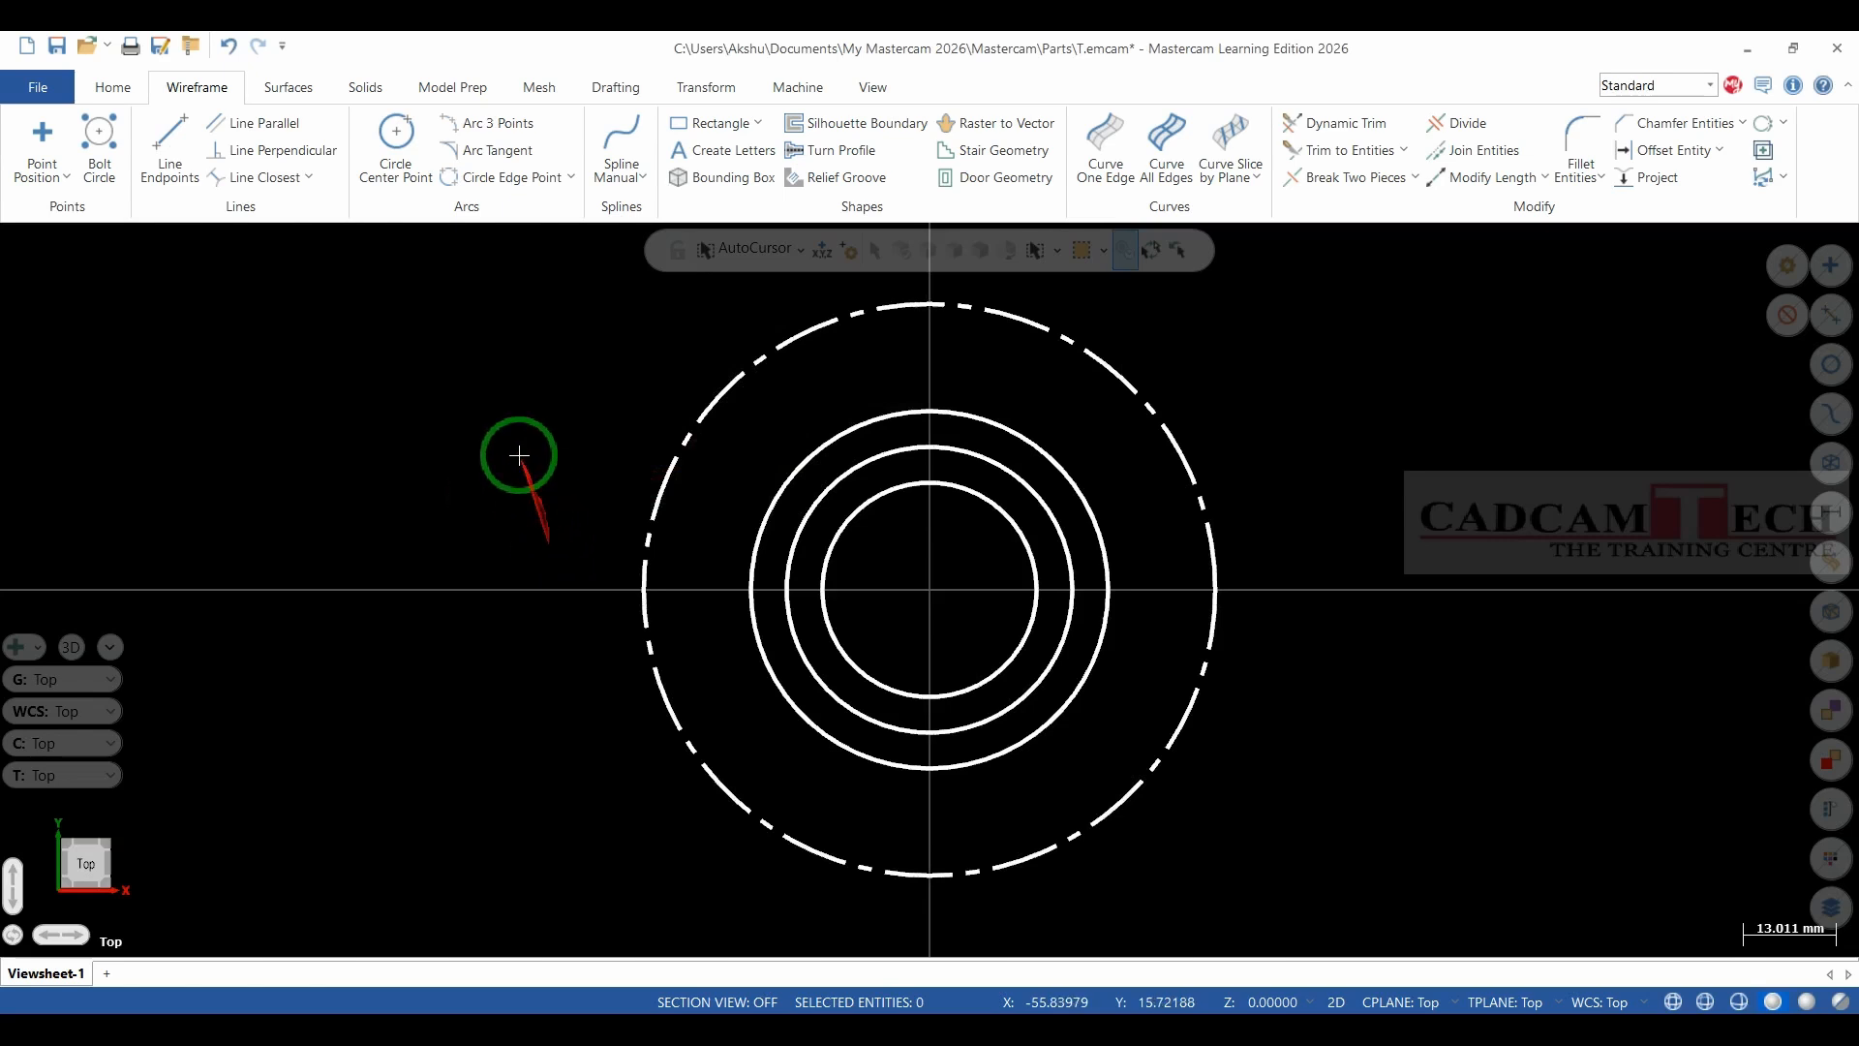
Draw the outer circle centred on the origin with a diameter of 150 mm.
click(396, 135)
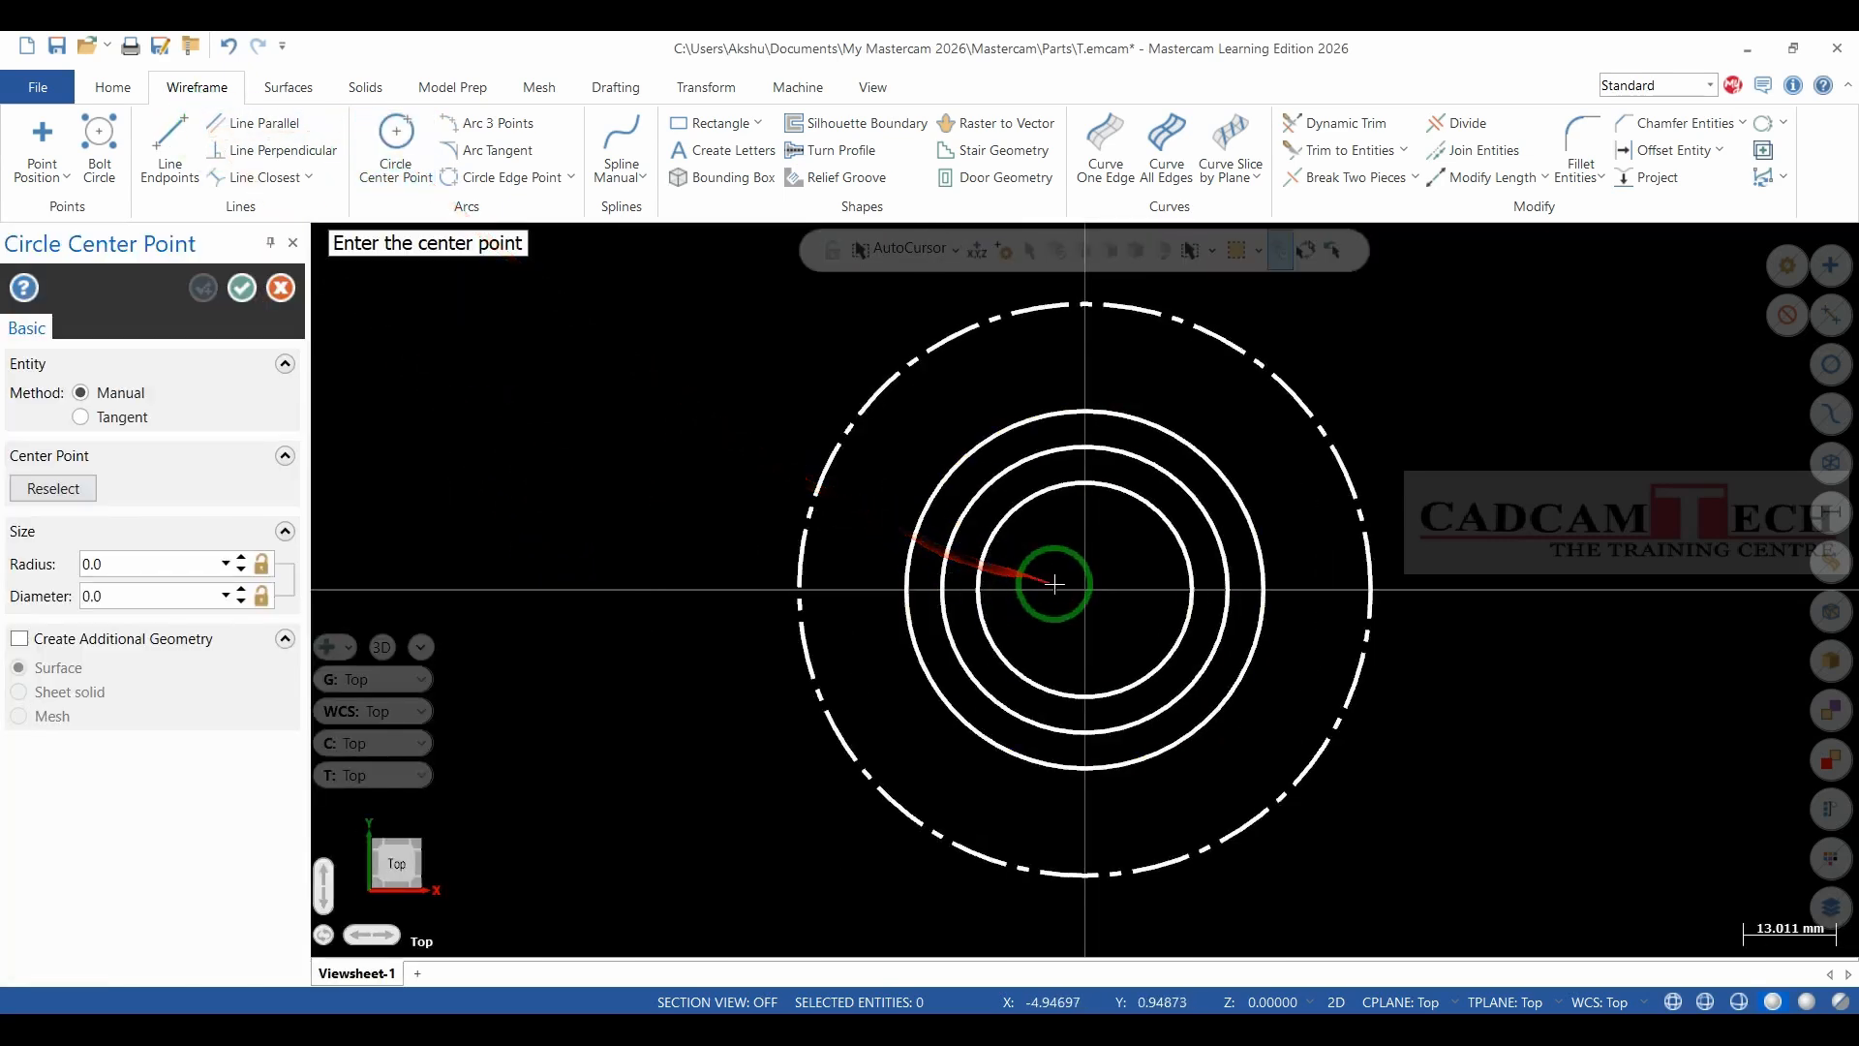
click(1084, 588)
click(741, 513)
click(148, 587)
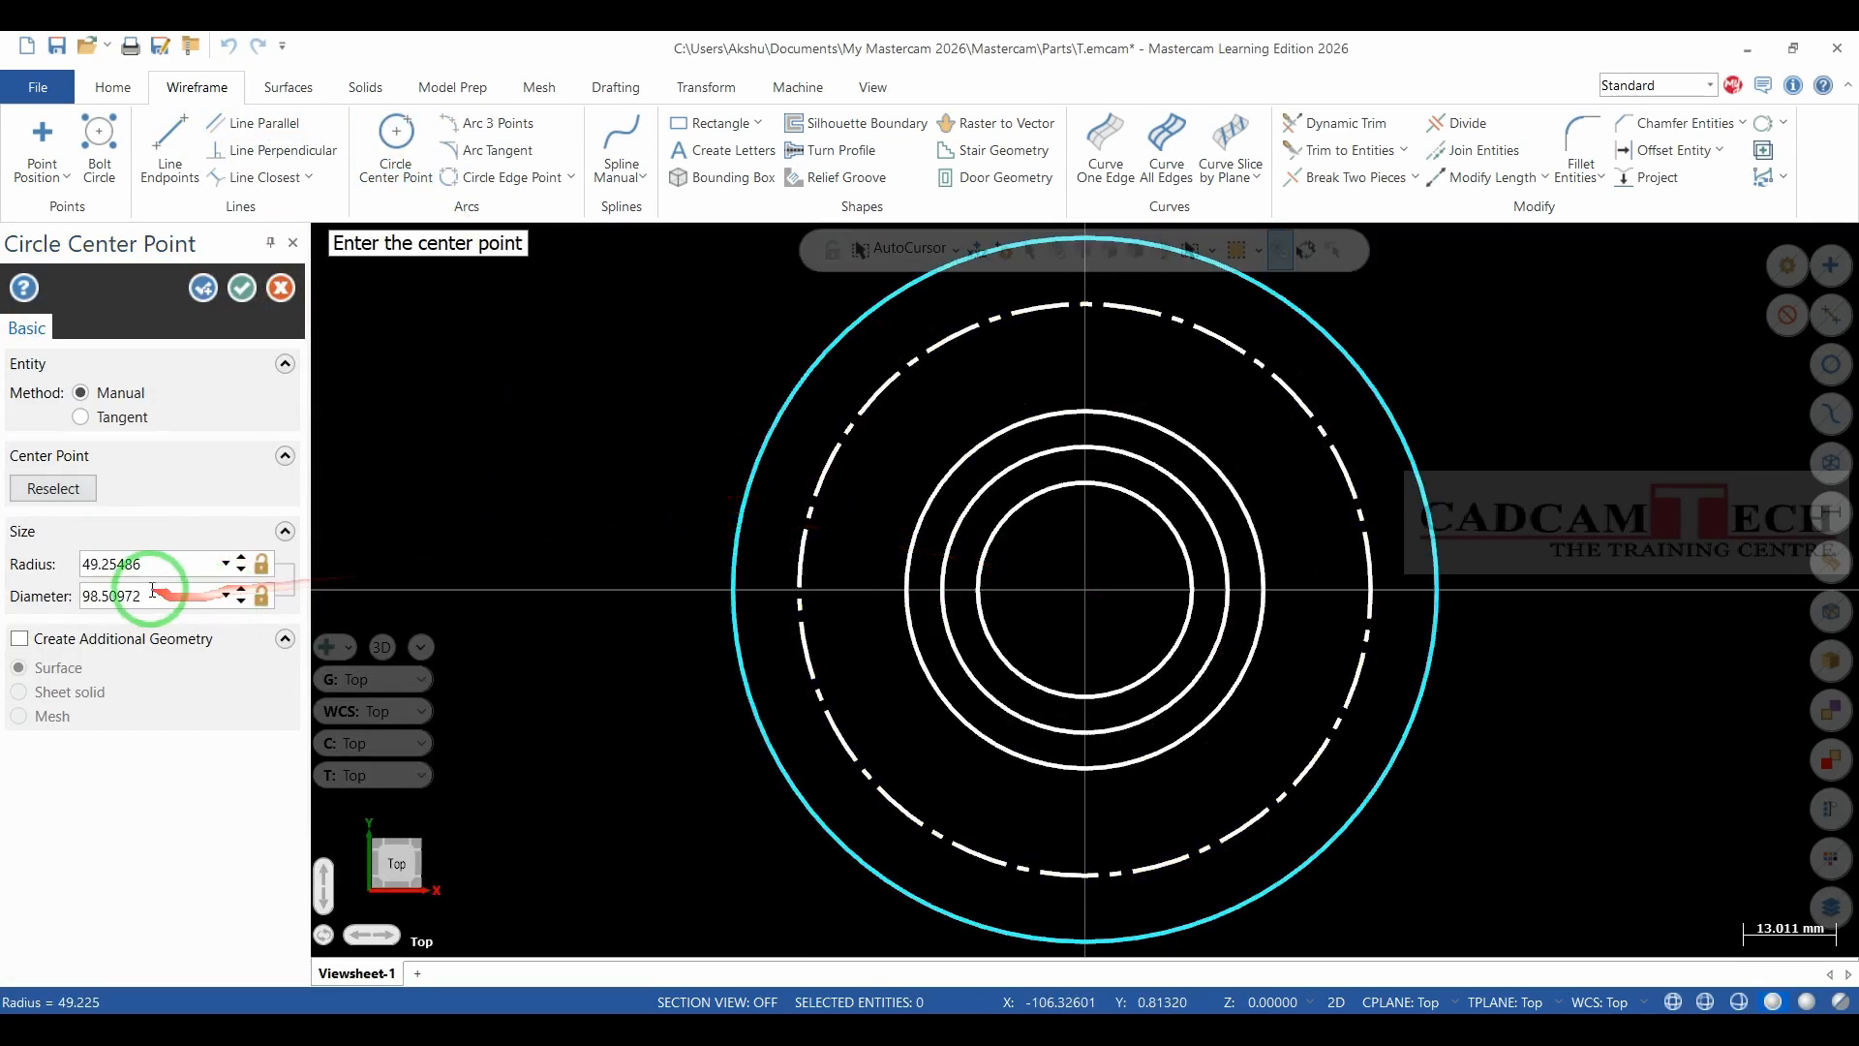
text(150.0)
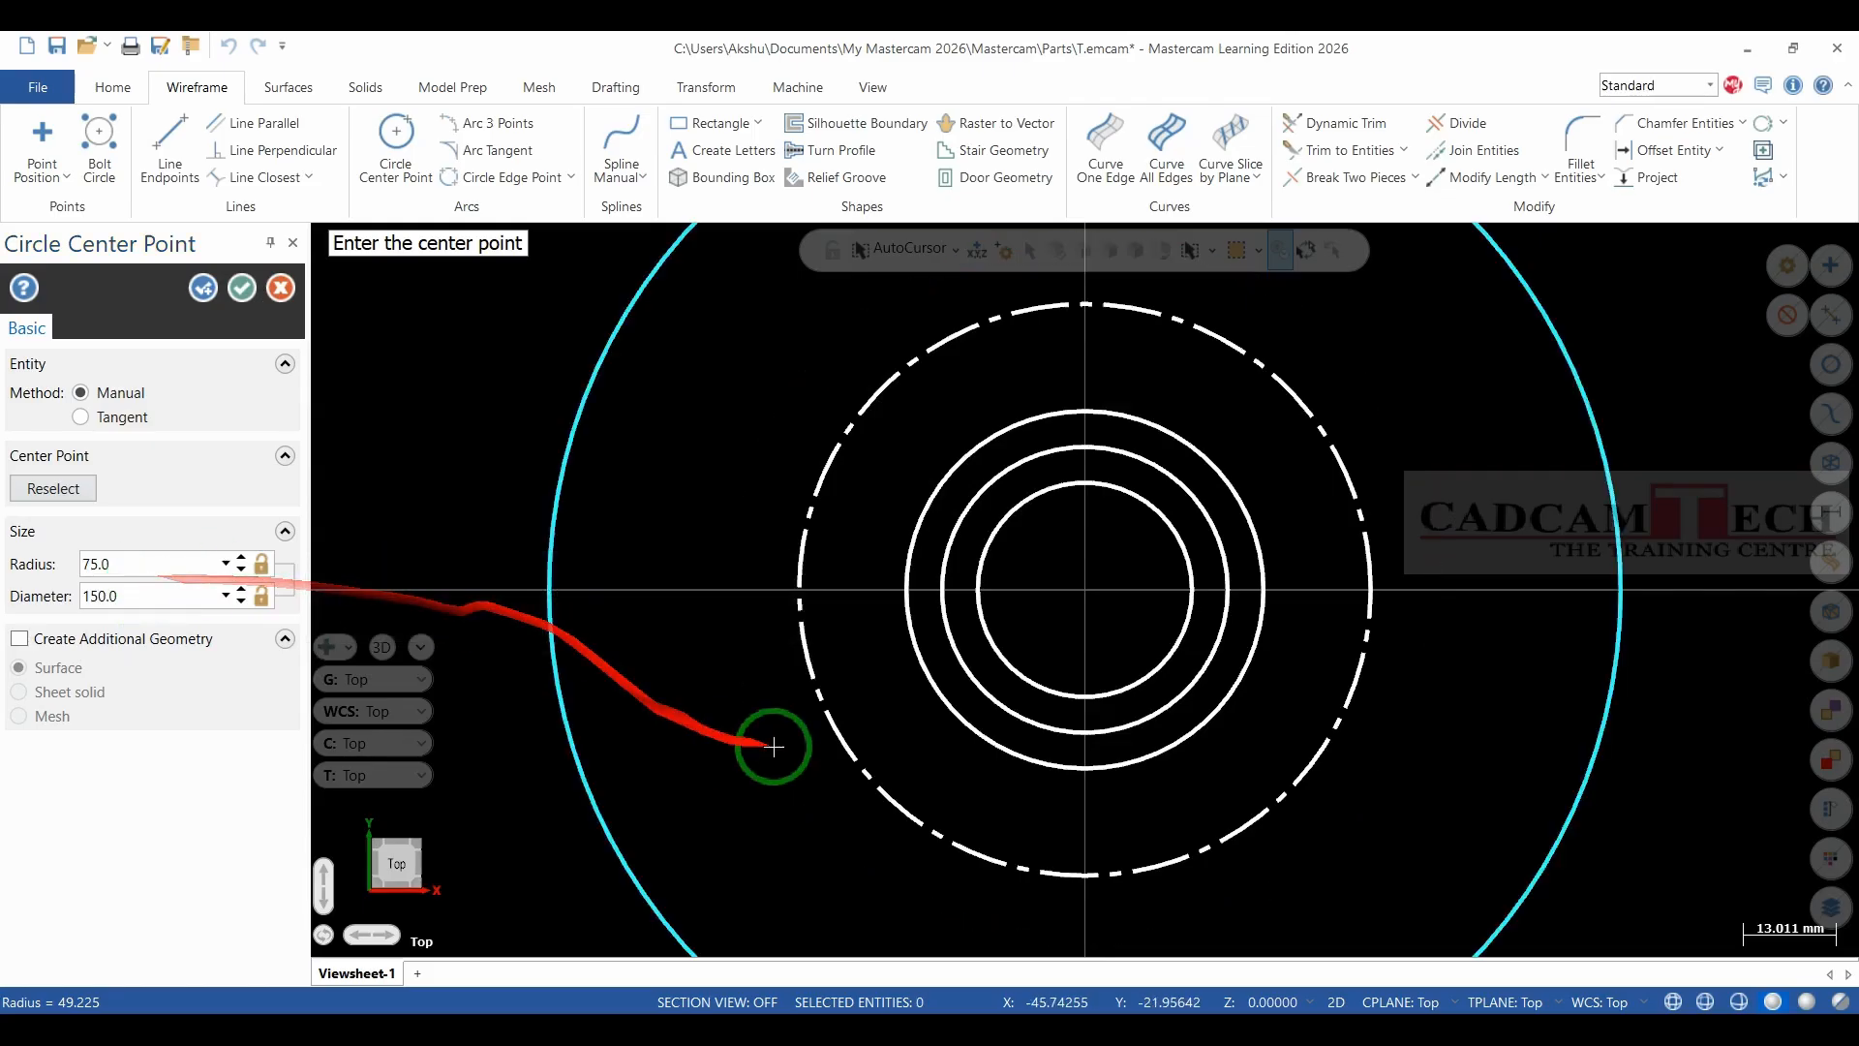
scroll(772, 706, down, 3)
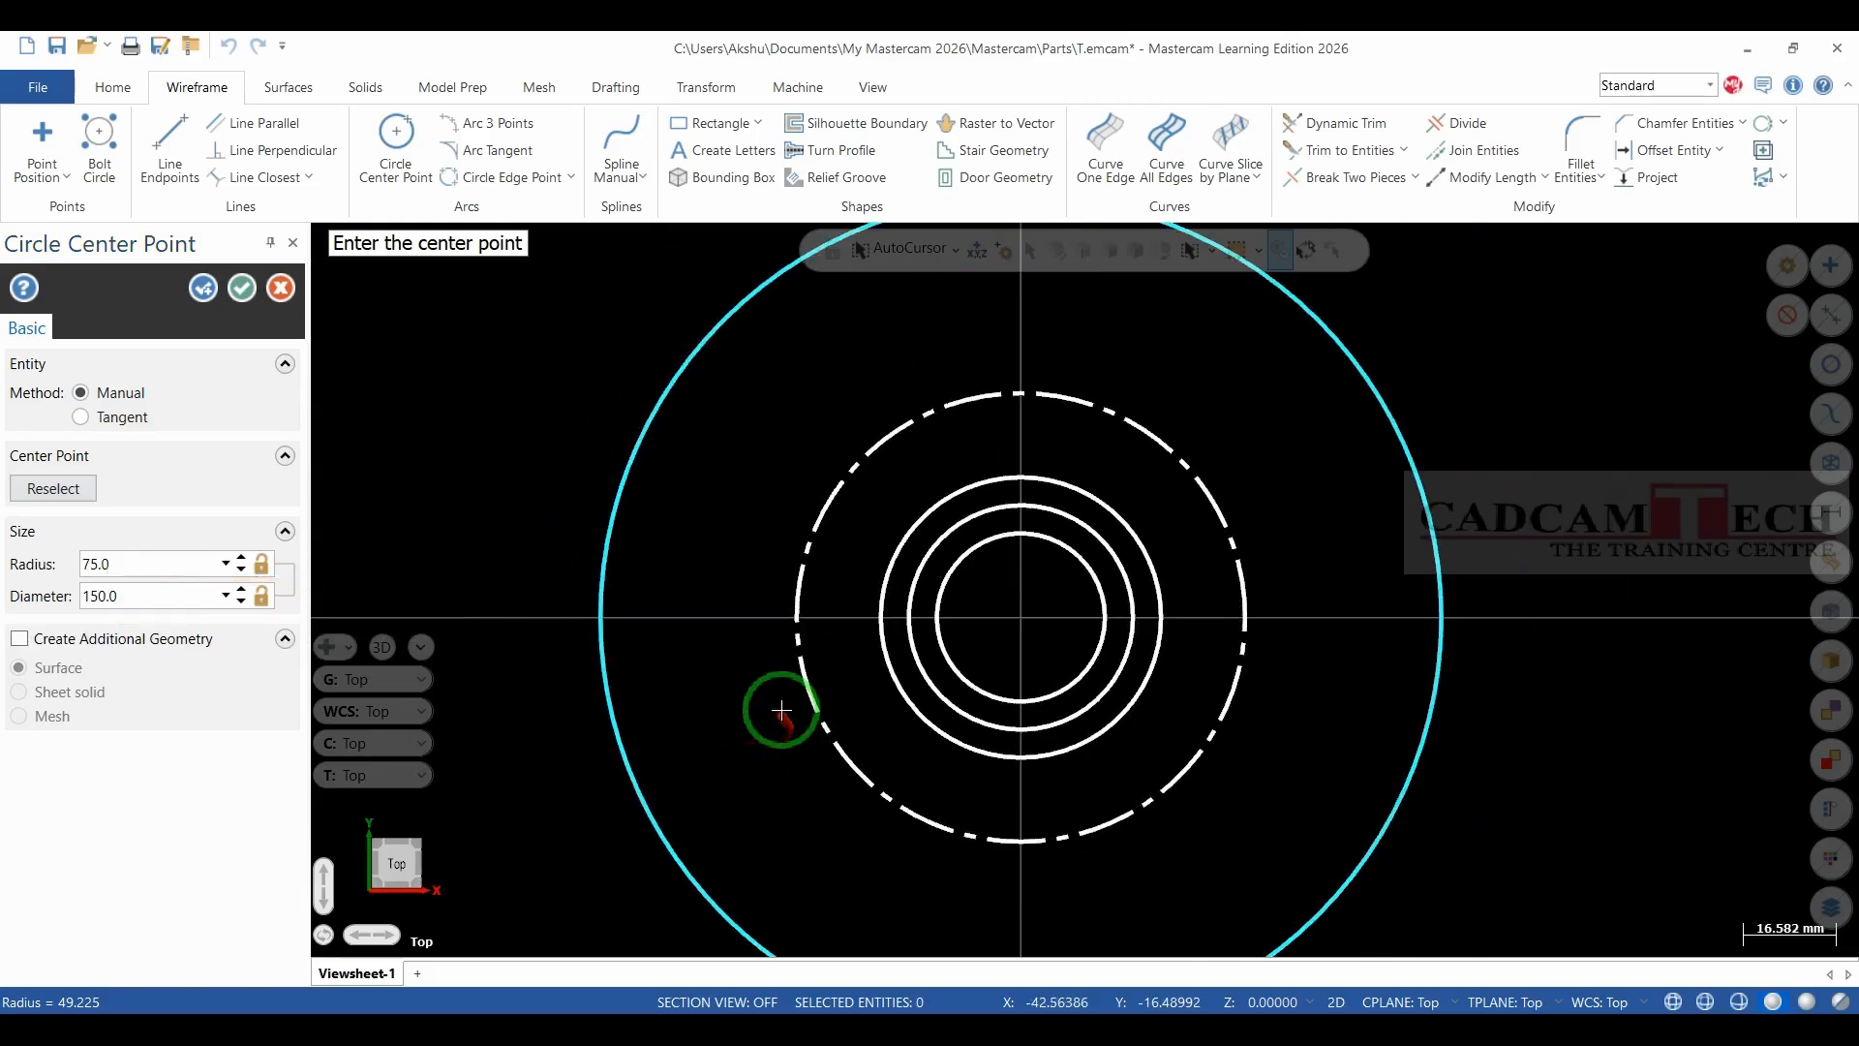
click(232, 287)
Draw a vertical line from the origin to the top quadrant point of the 150 mm circle.
click(170, 145)
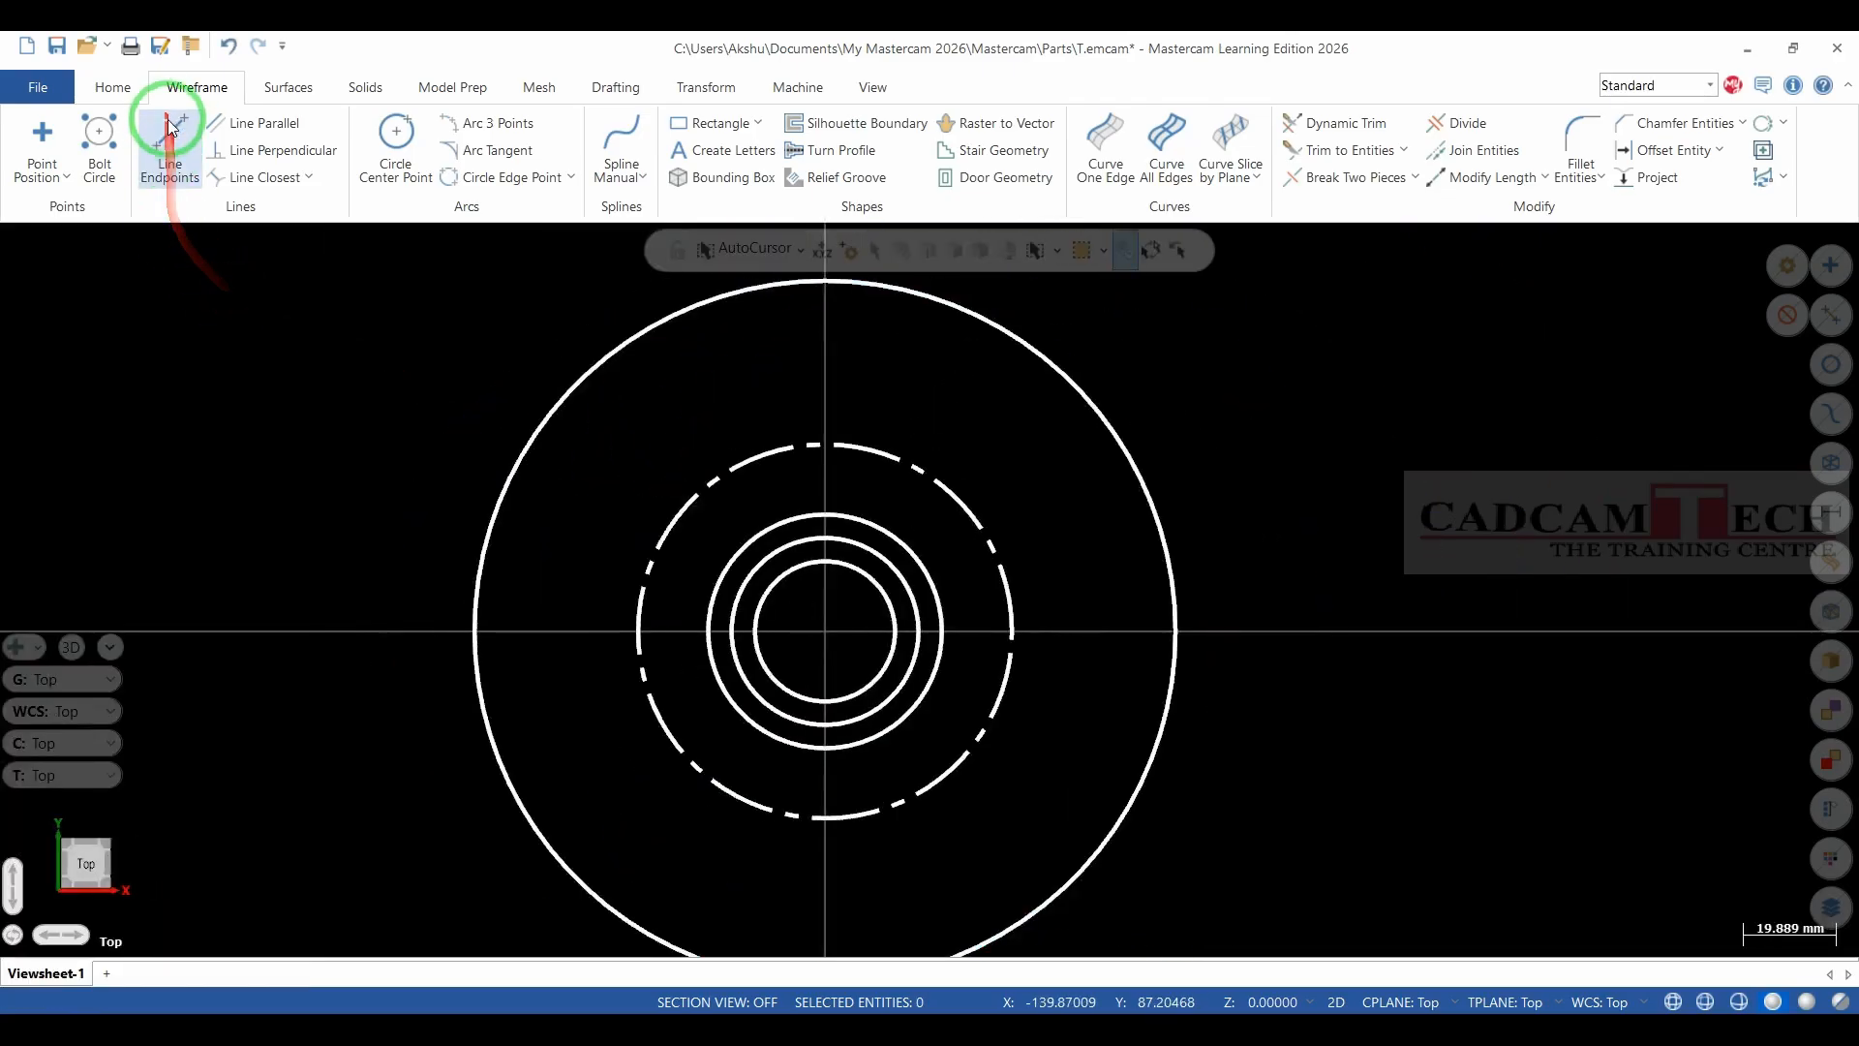
scroll(800, 683, down, 1)
click(952, 639)
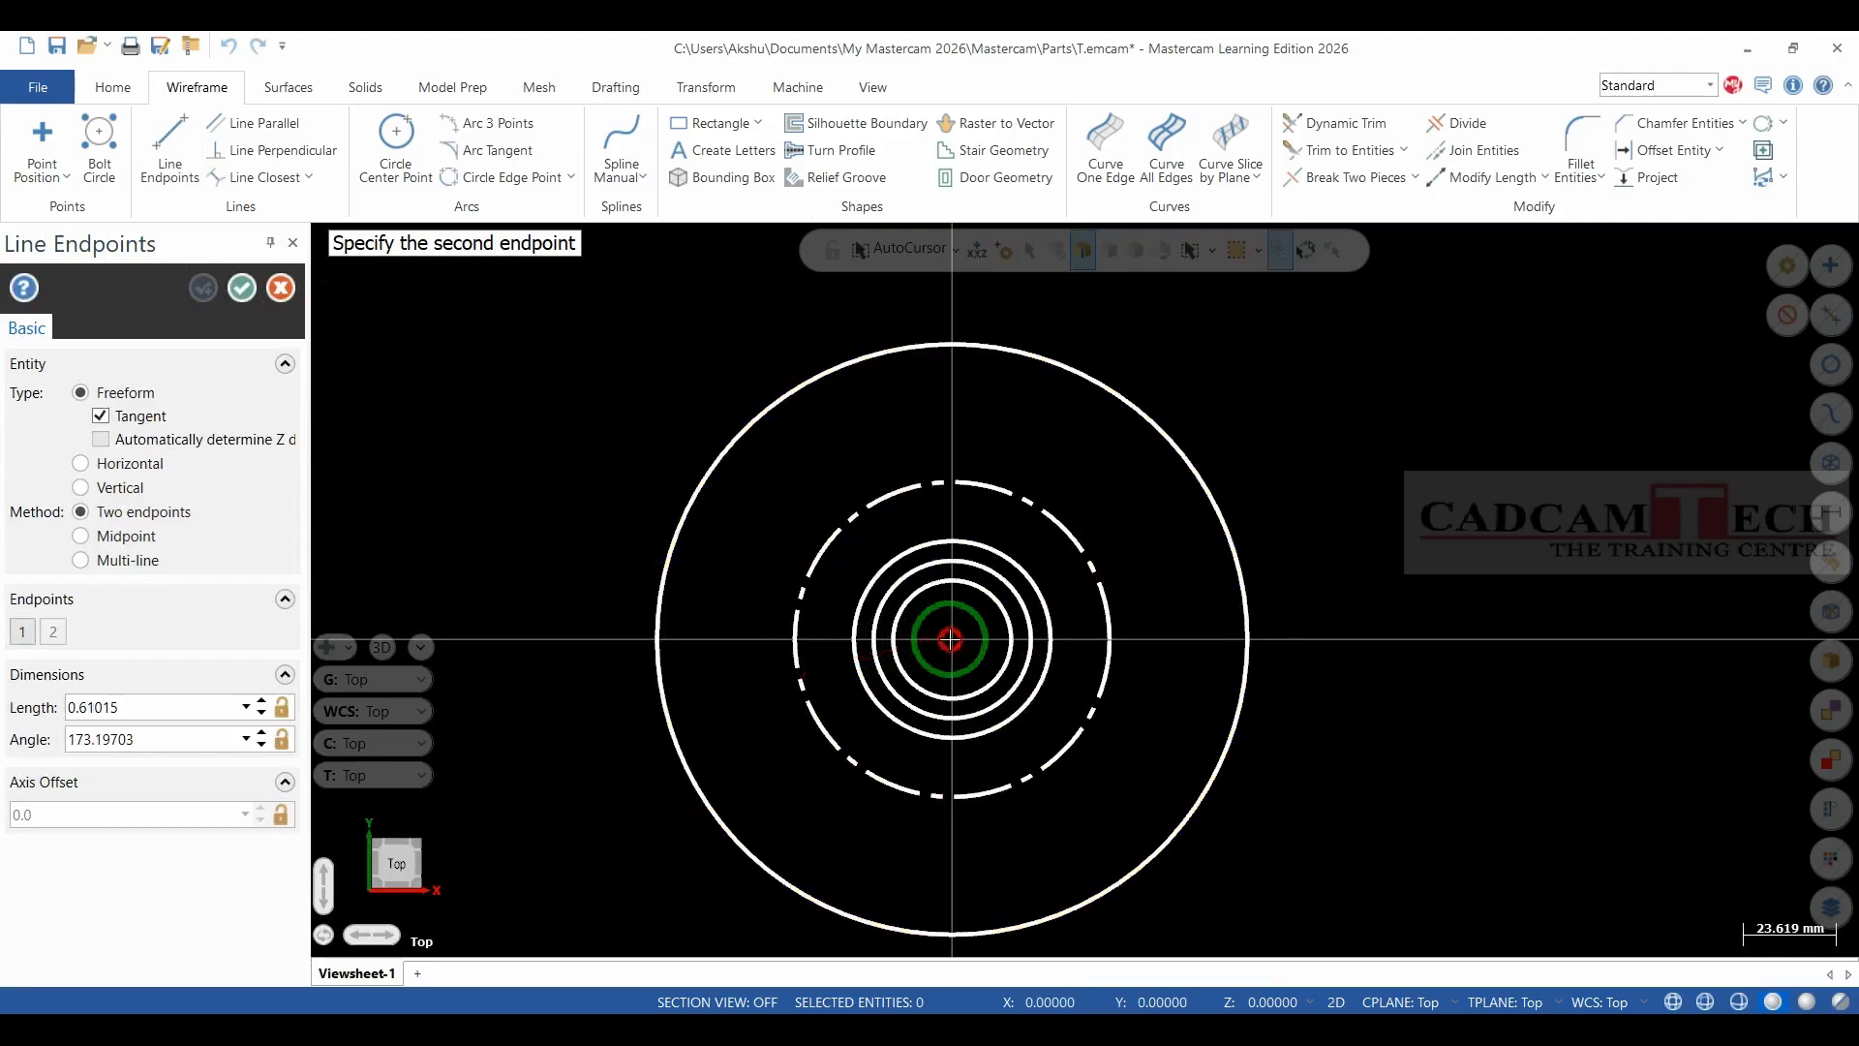
click(952, 344)
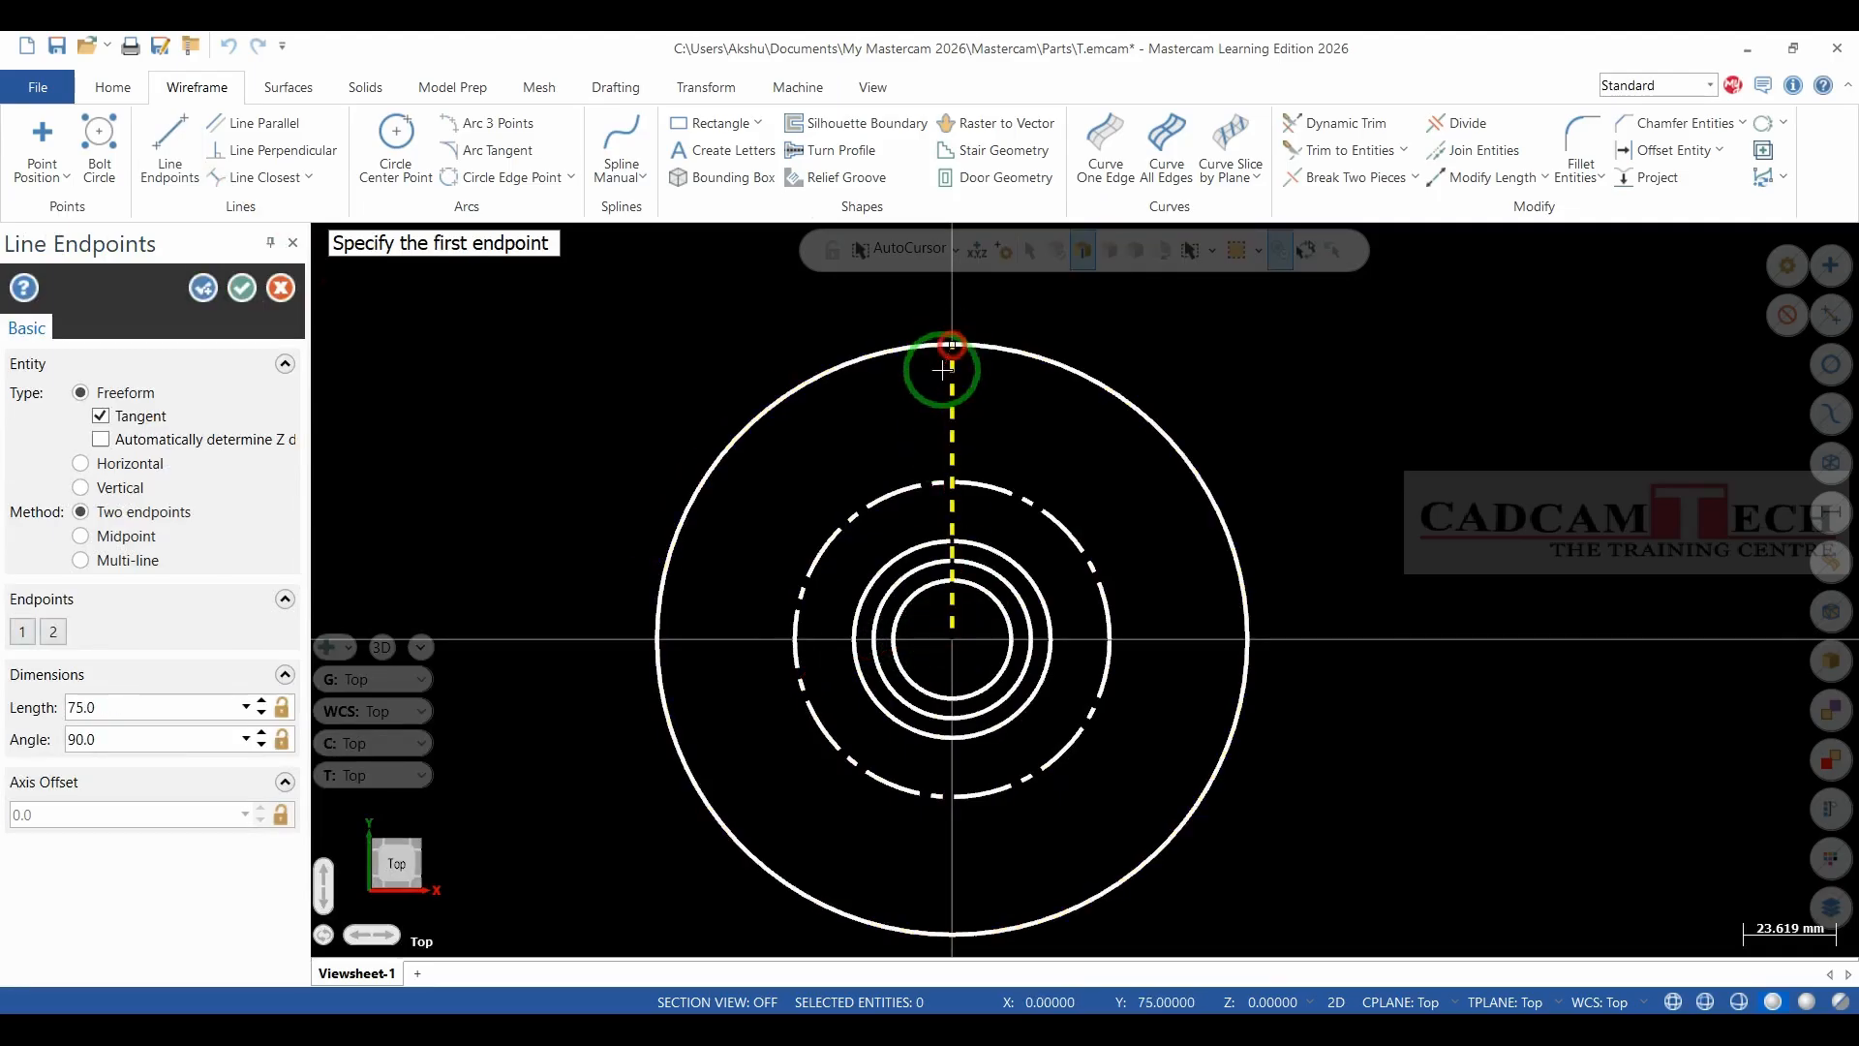
click(255, 287)
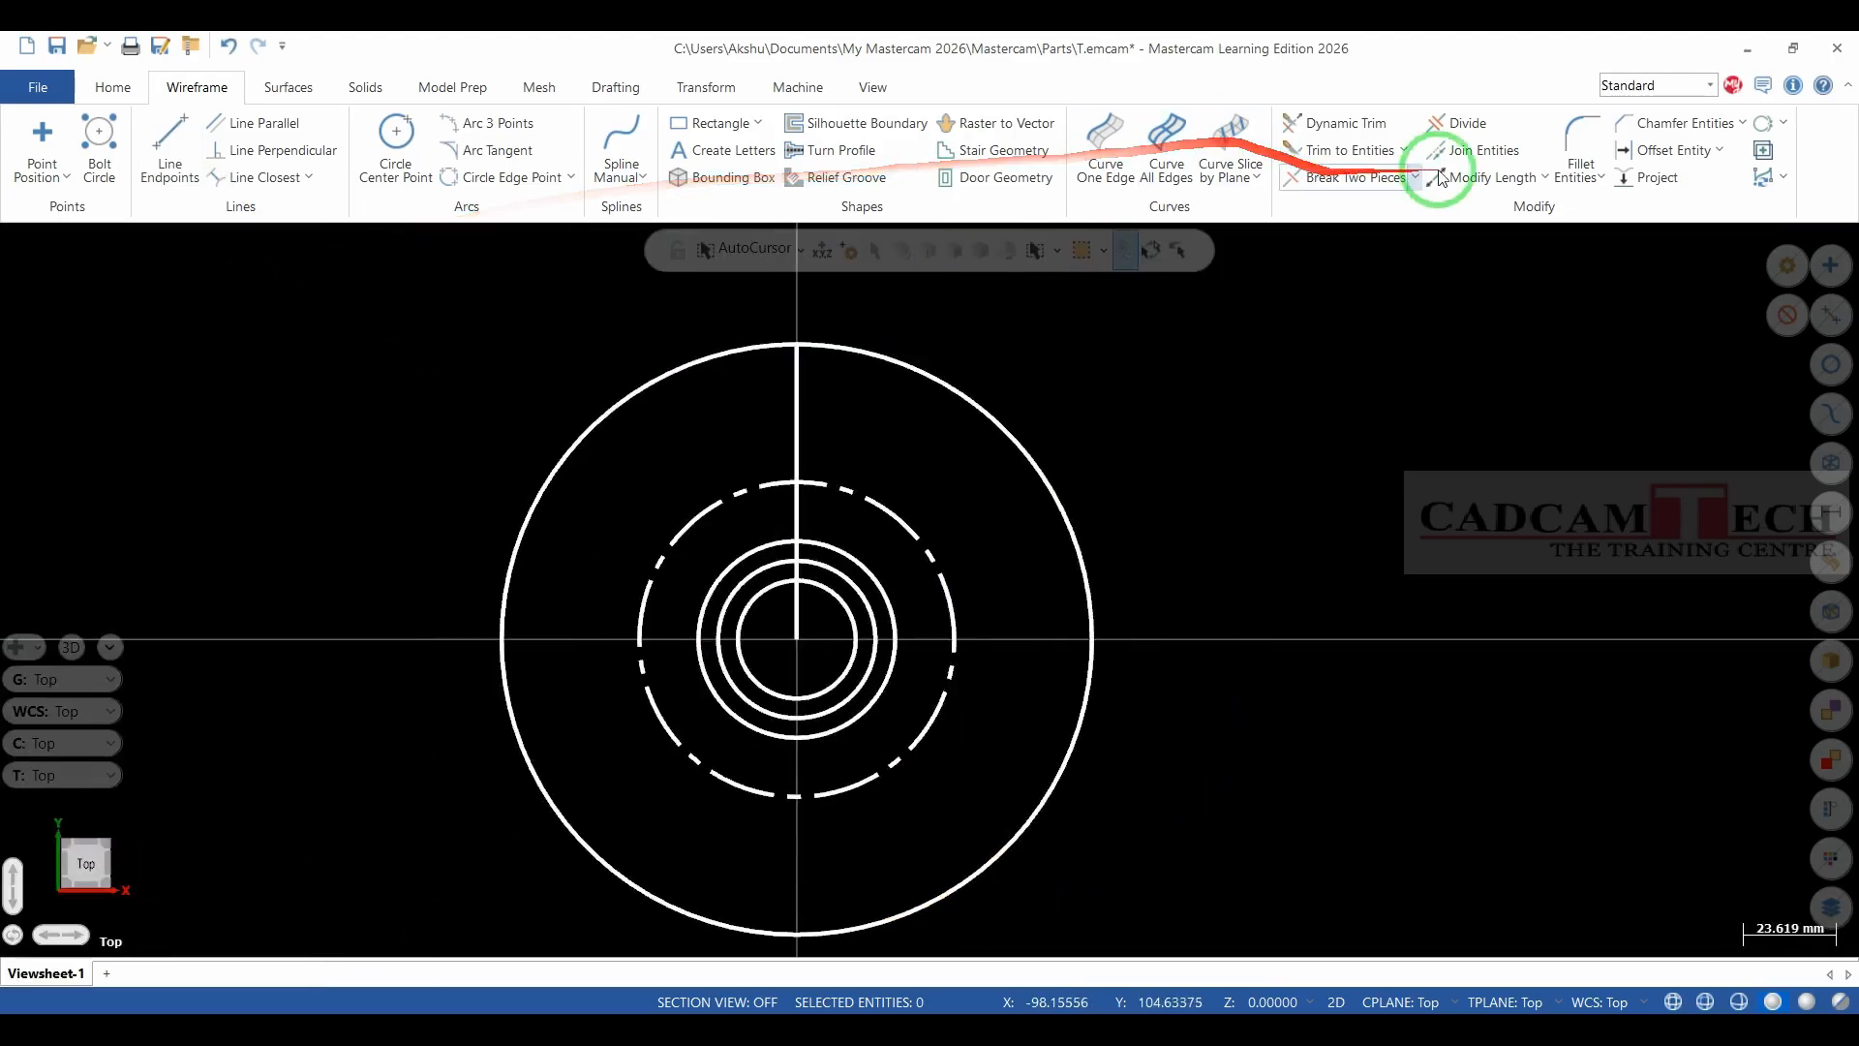
Set up a rotated copy of the vertical line about the origin with 2 instances at 45 degrees.
click(705, 87)
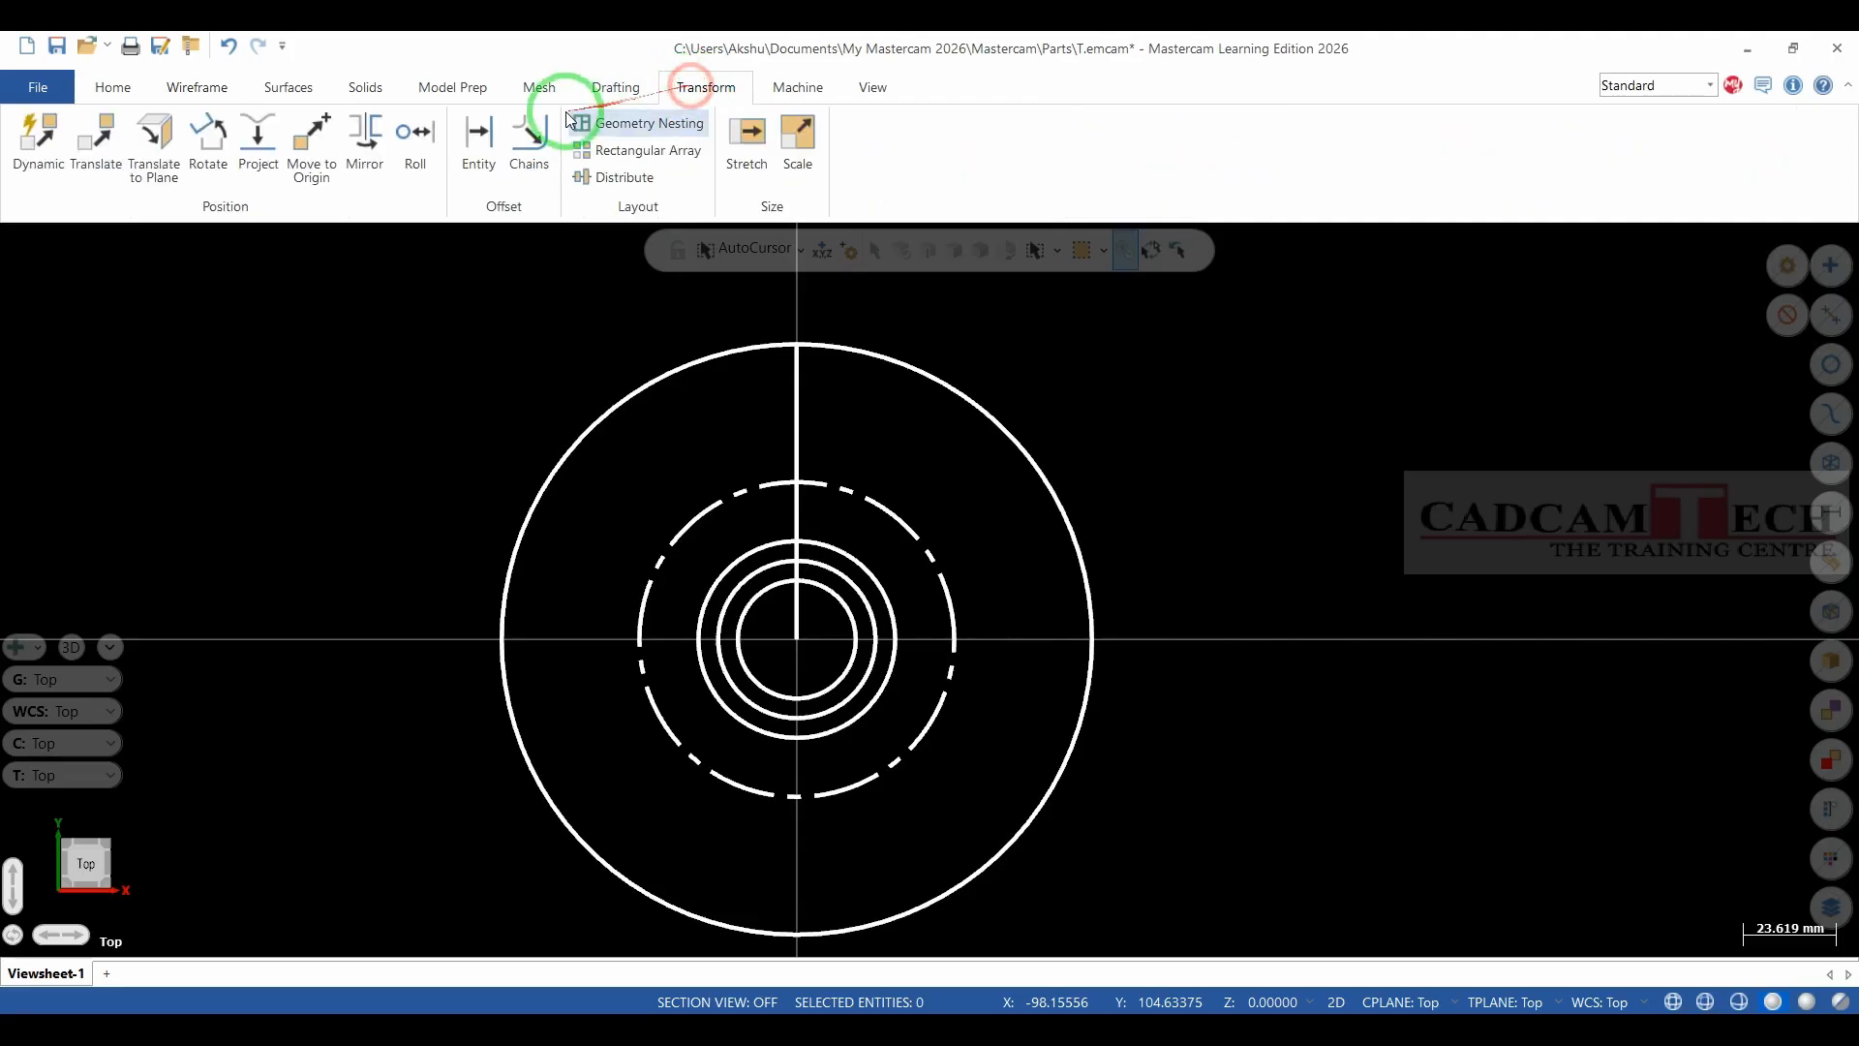
click(207, 135)
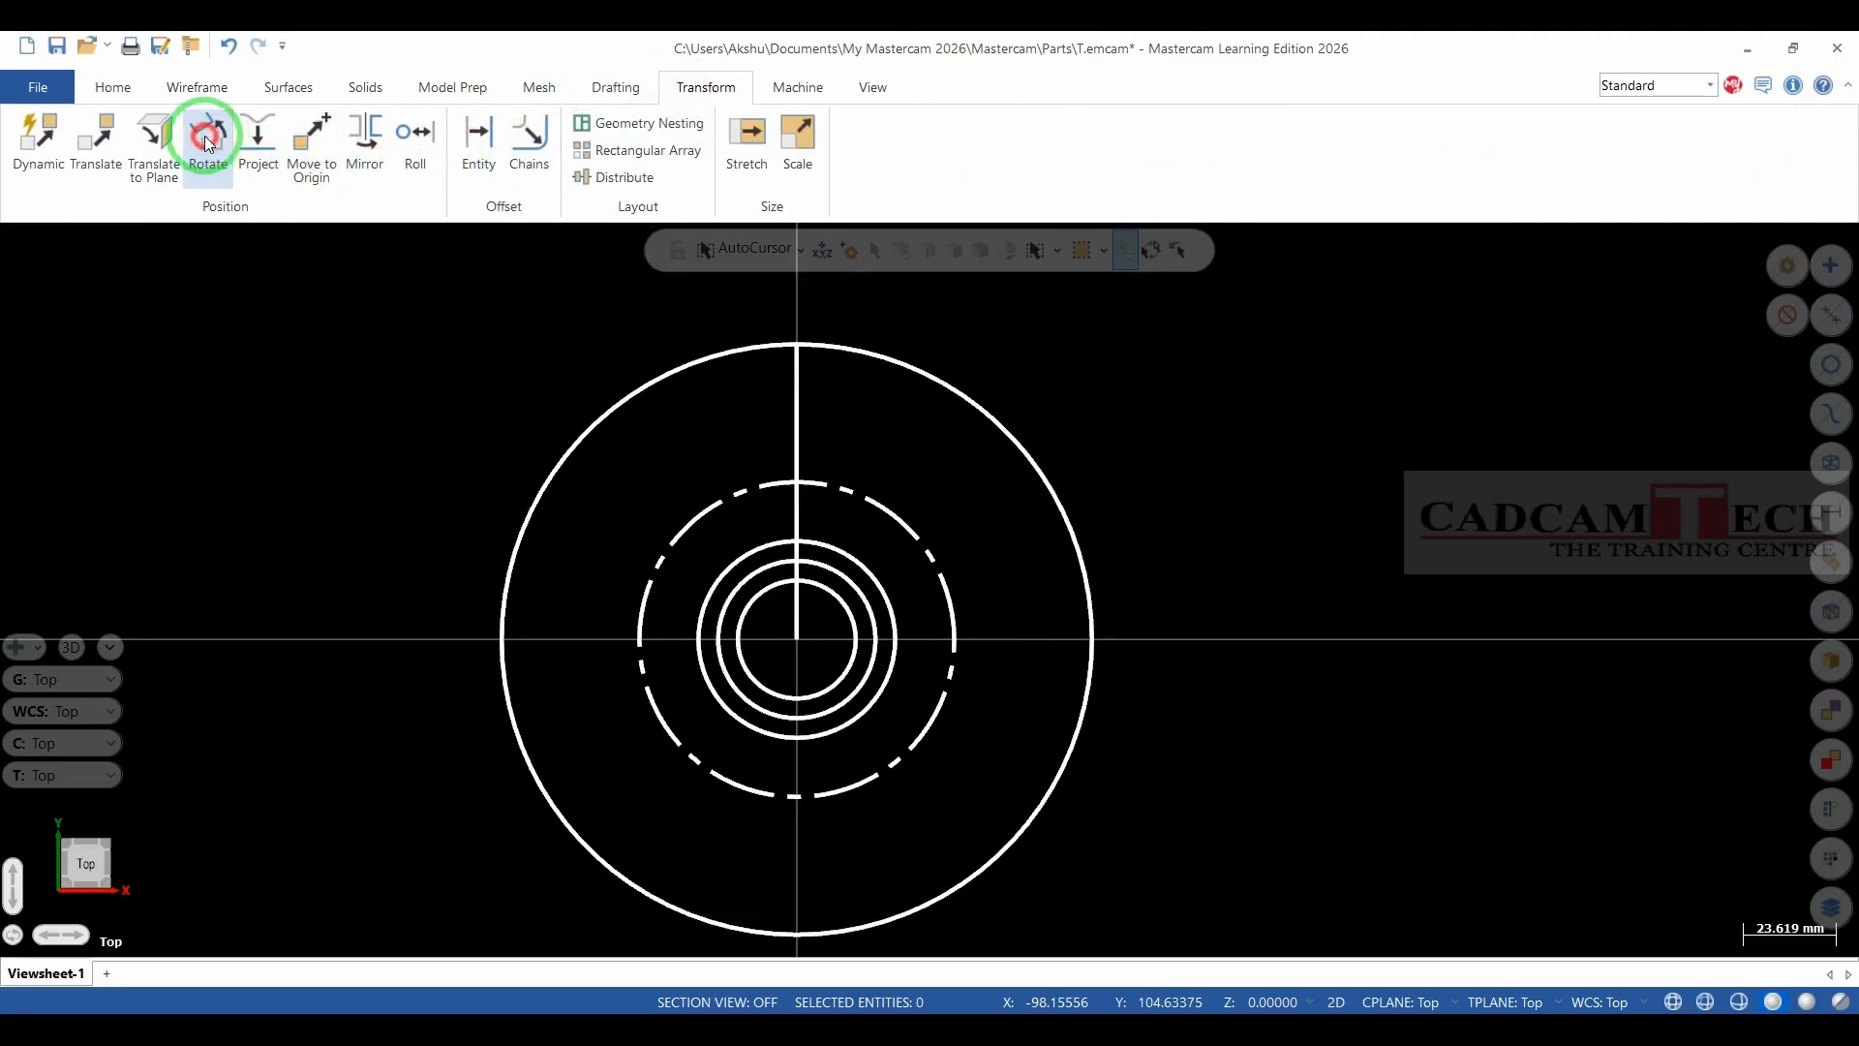
click(951, 414)
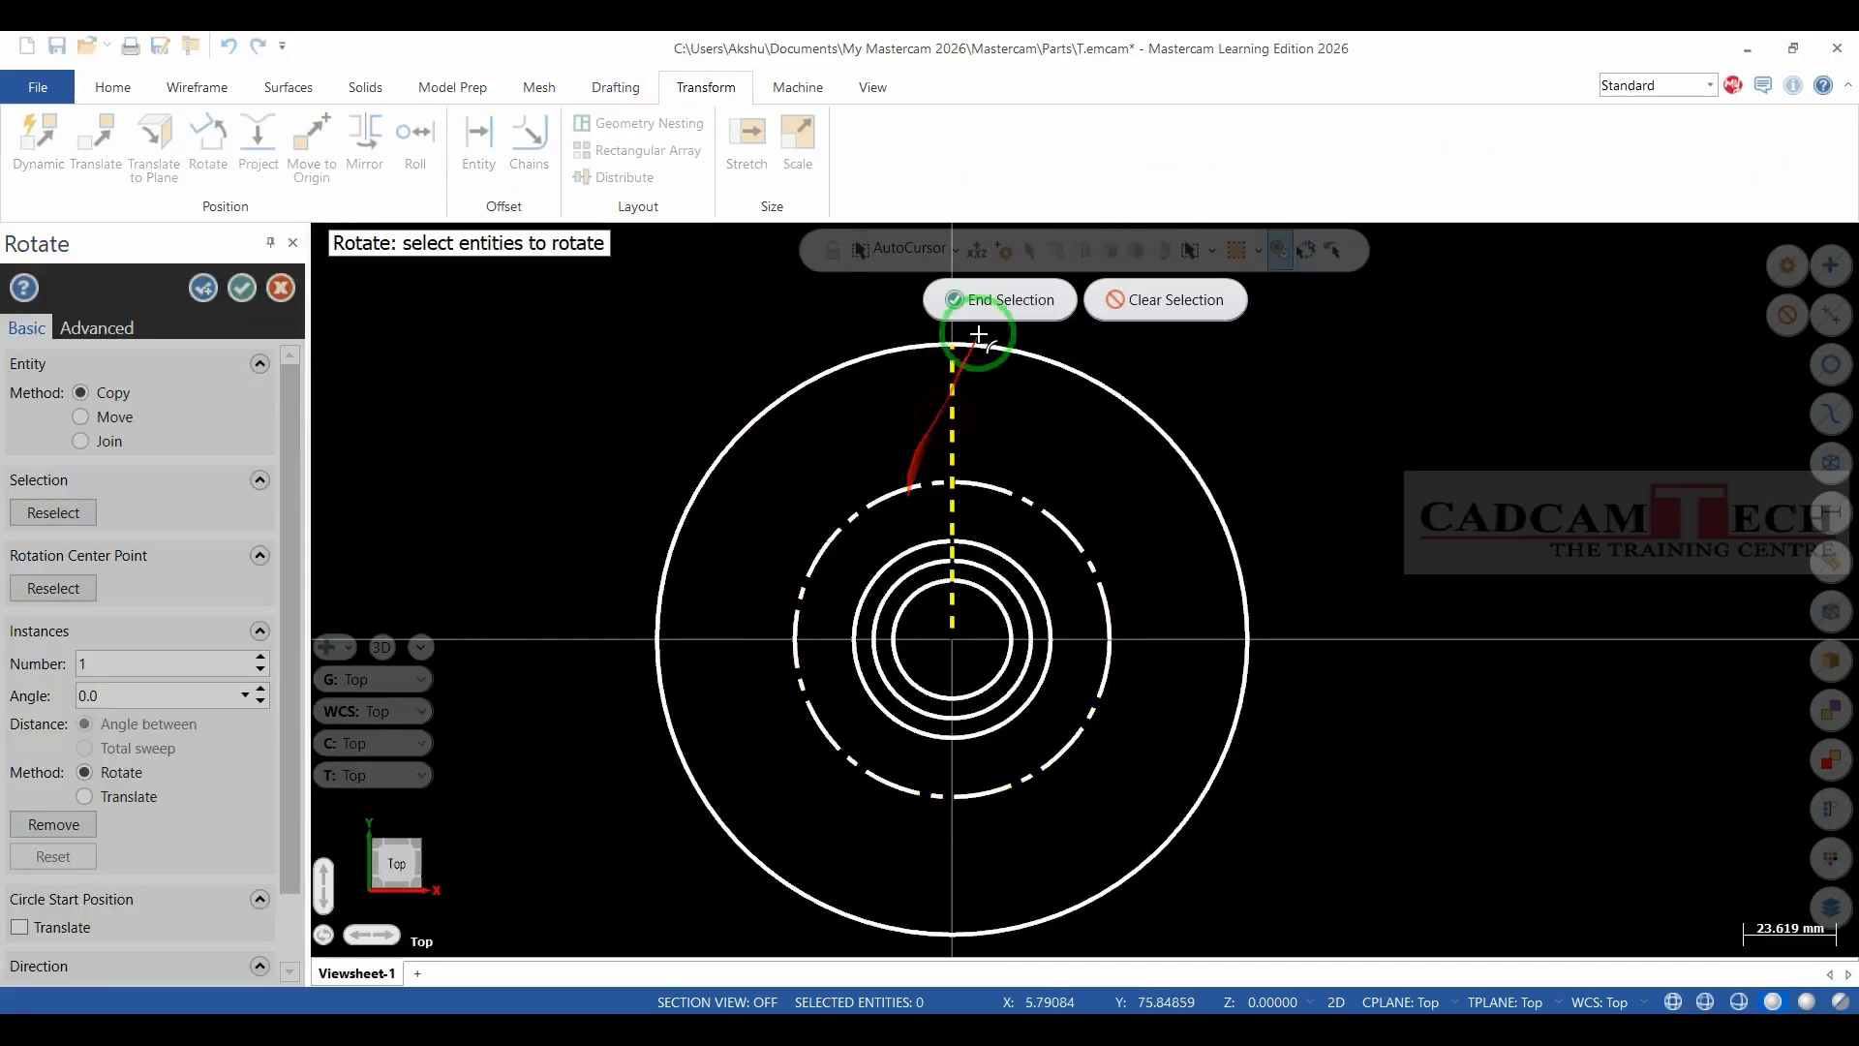
click(1003, 295)
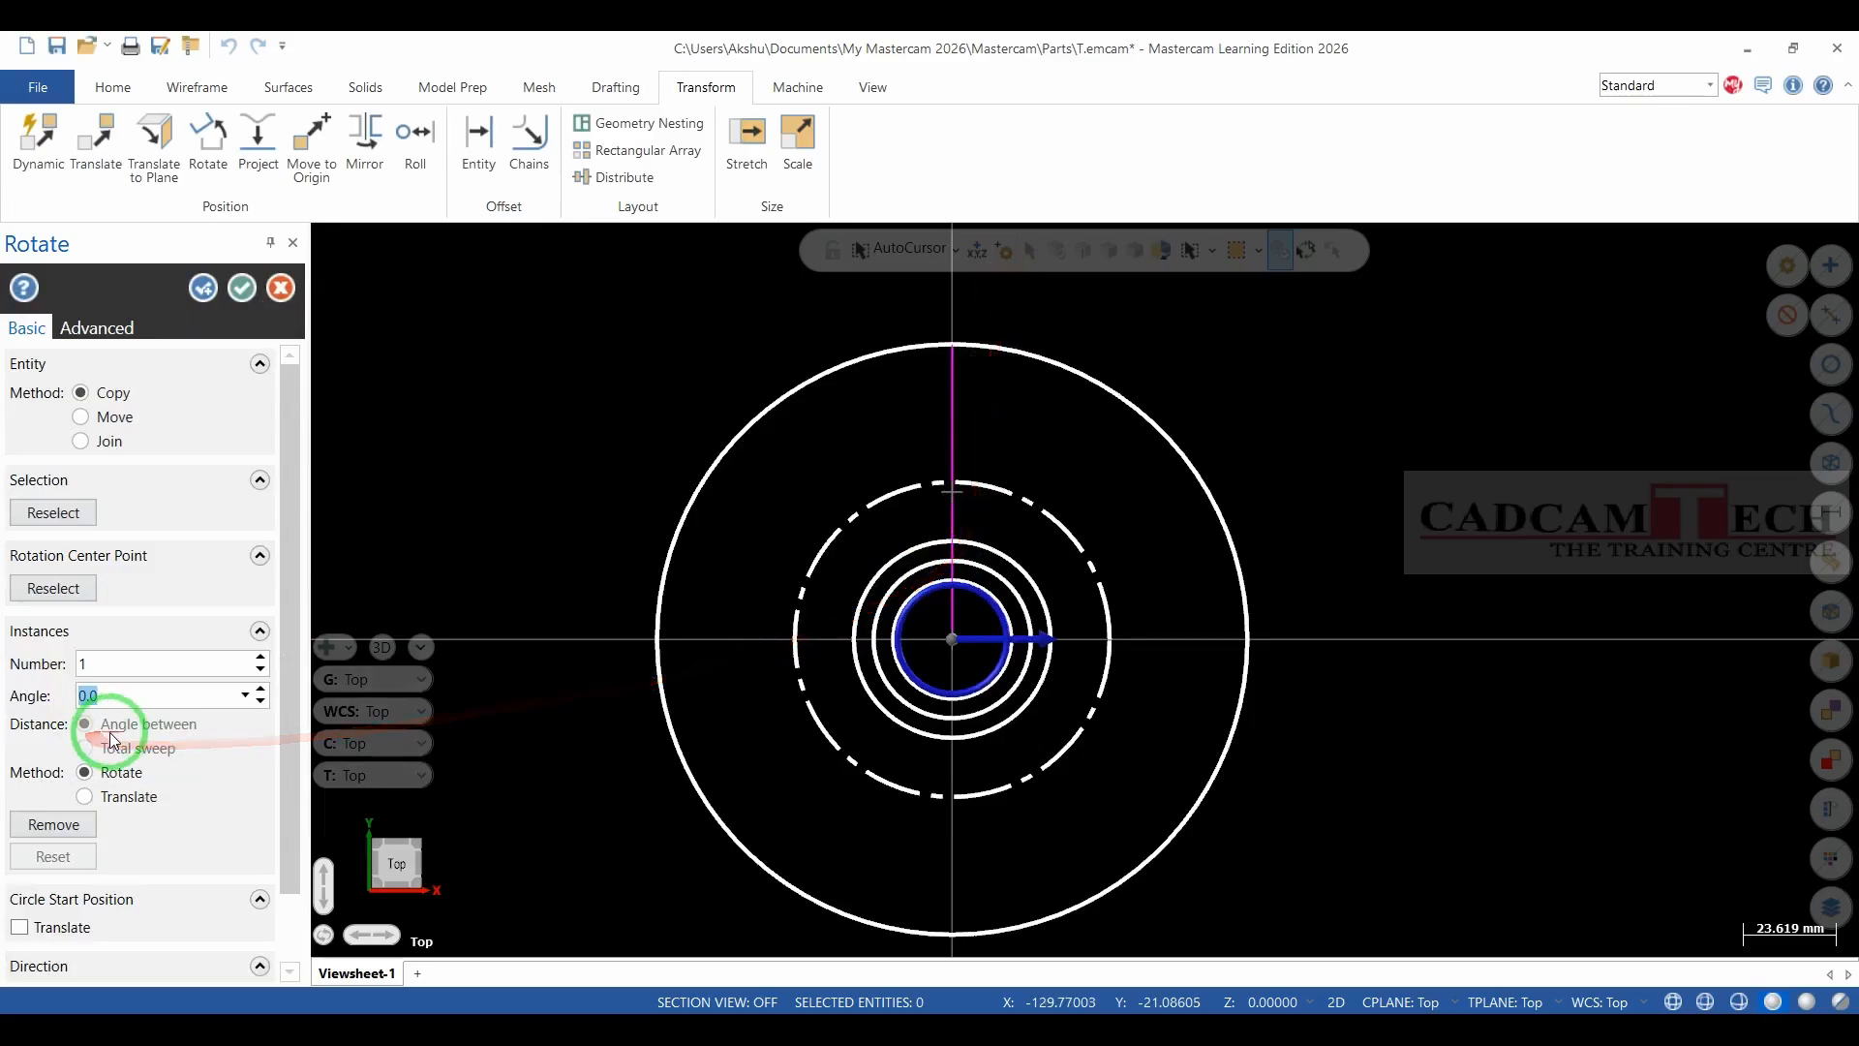
click(124, 696)
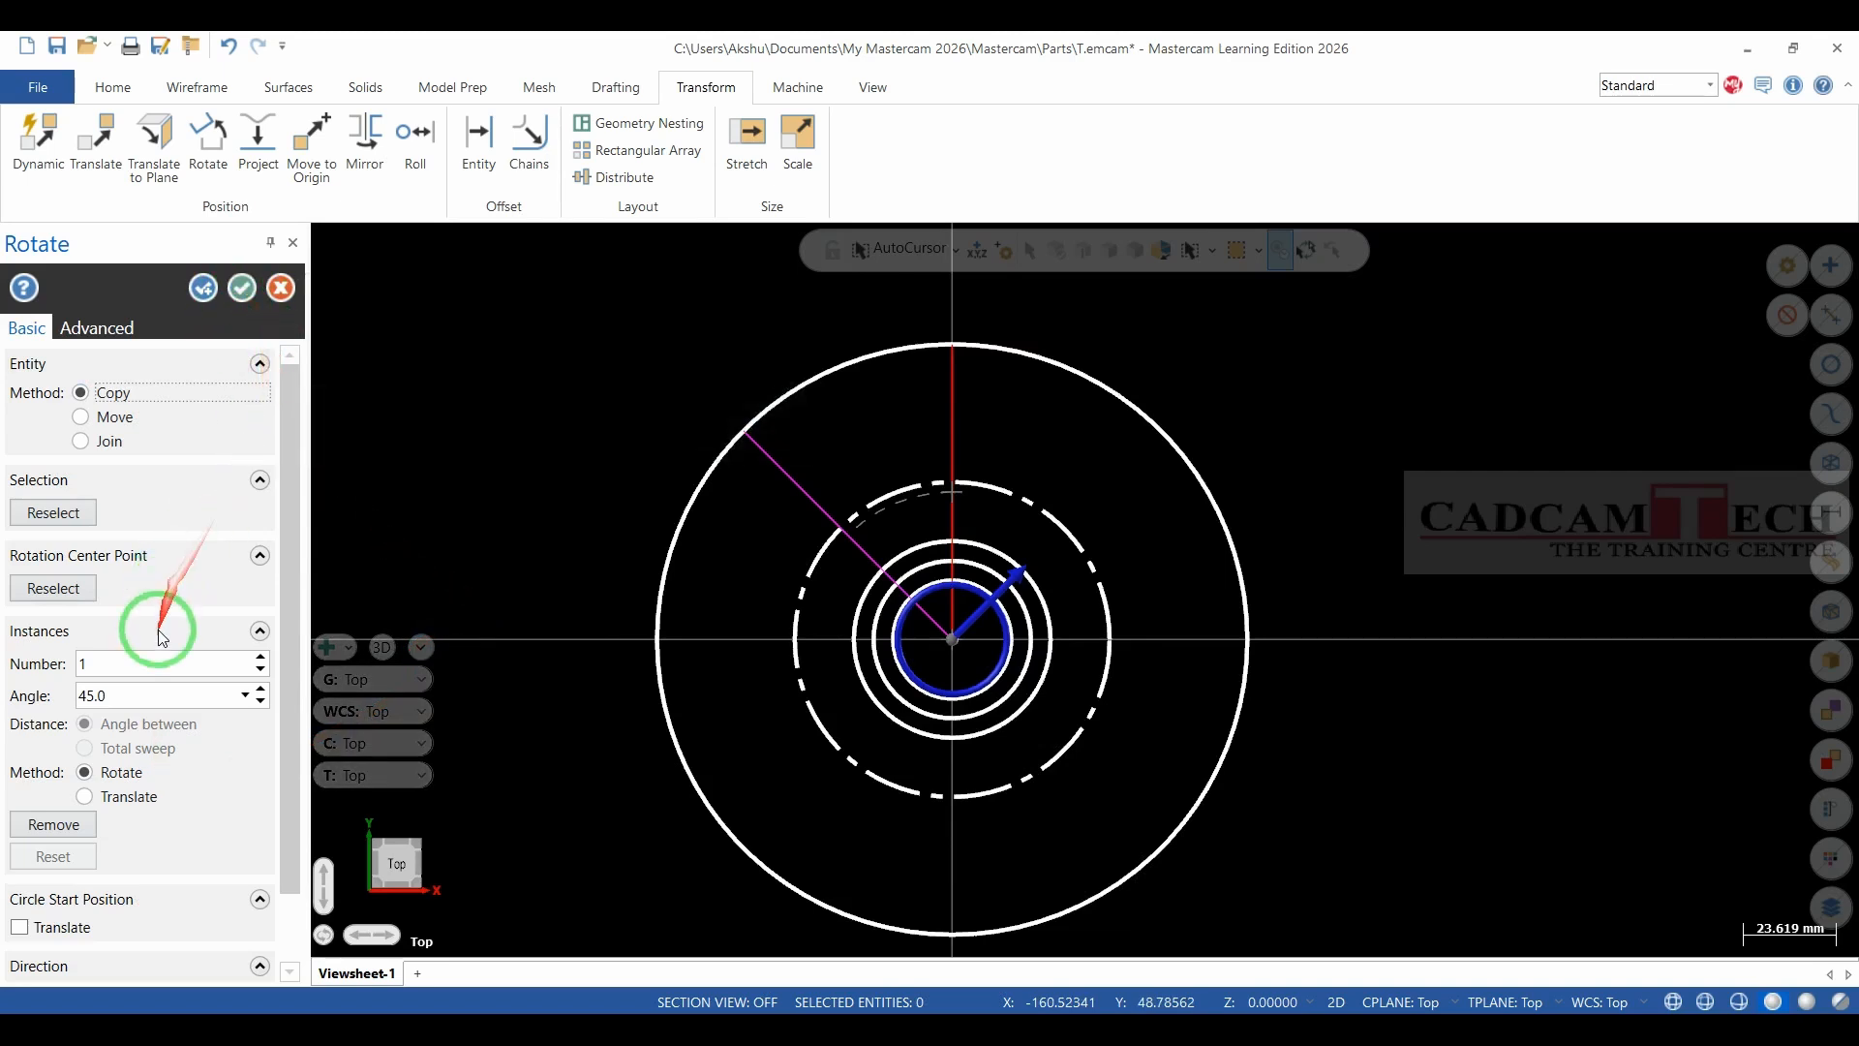
click(259, 658)
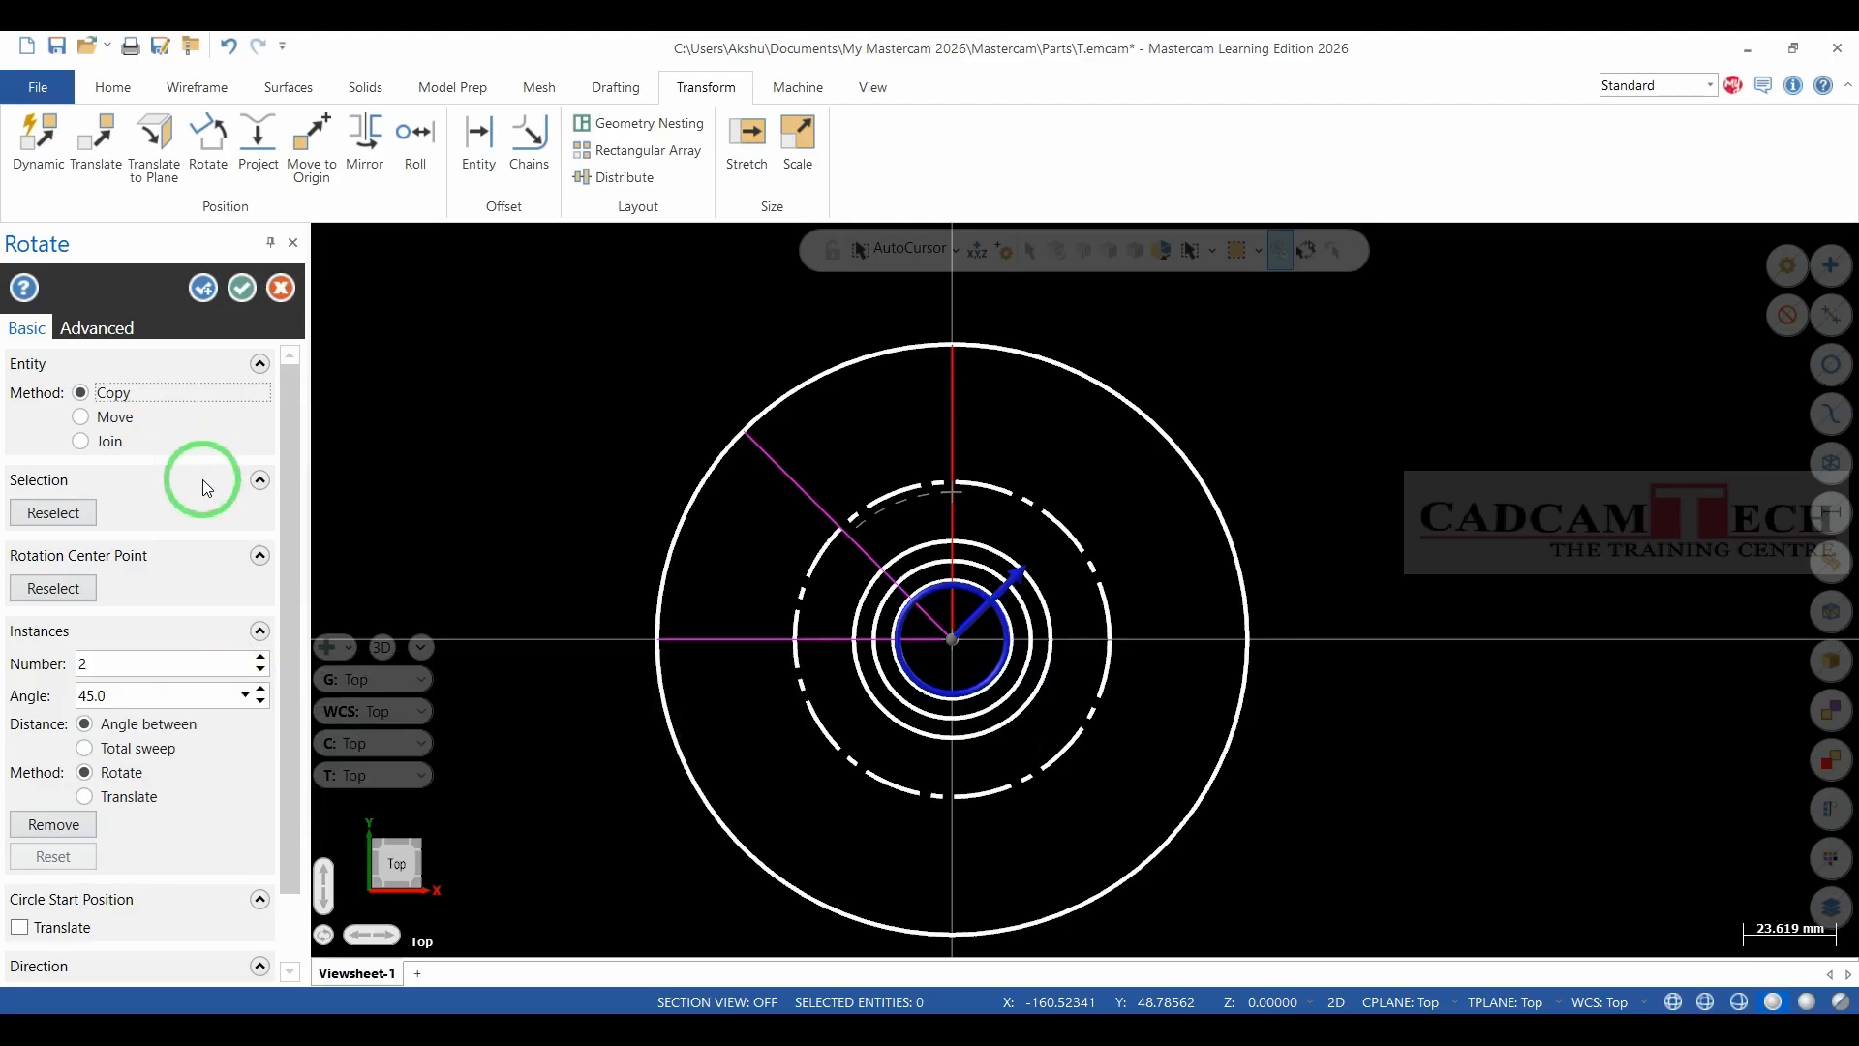
Create the rotated copies of the vertical line with 4 instances at 22.5 degrees between them, and clear the result colours.
click(117, 694)
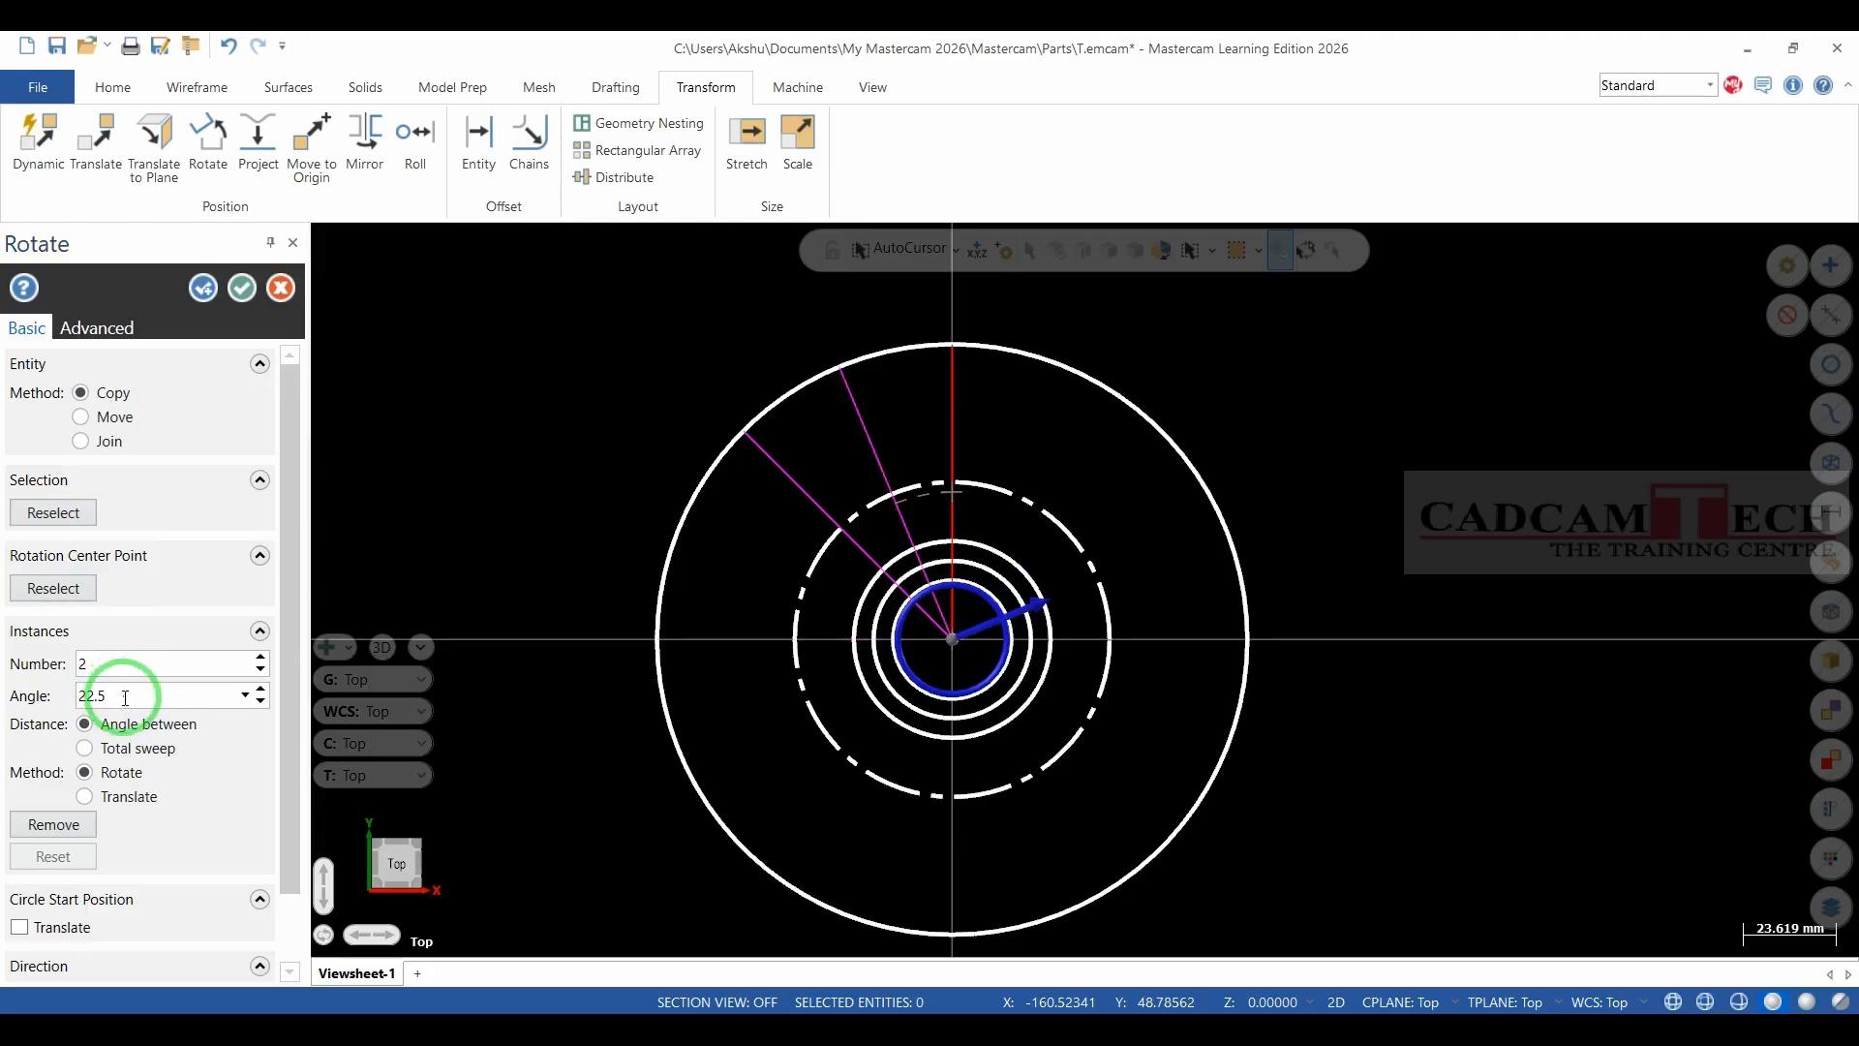
click(261, 659)
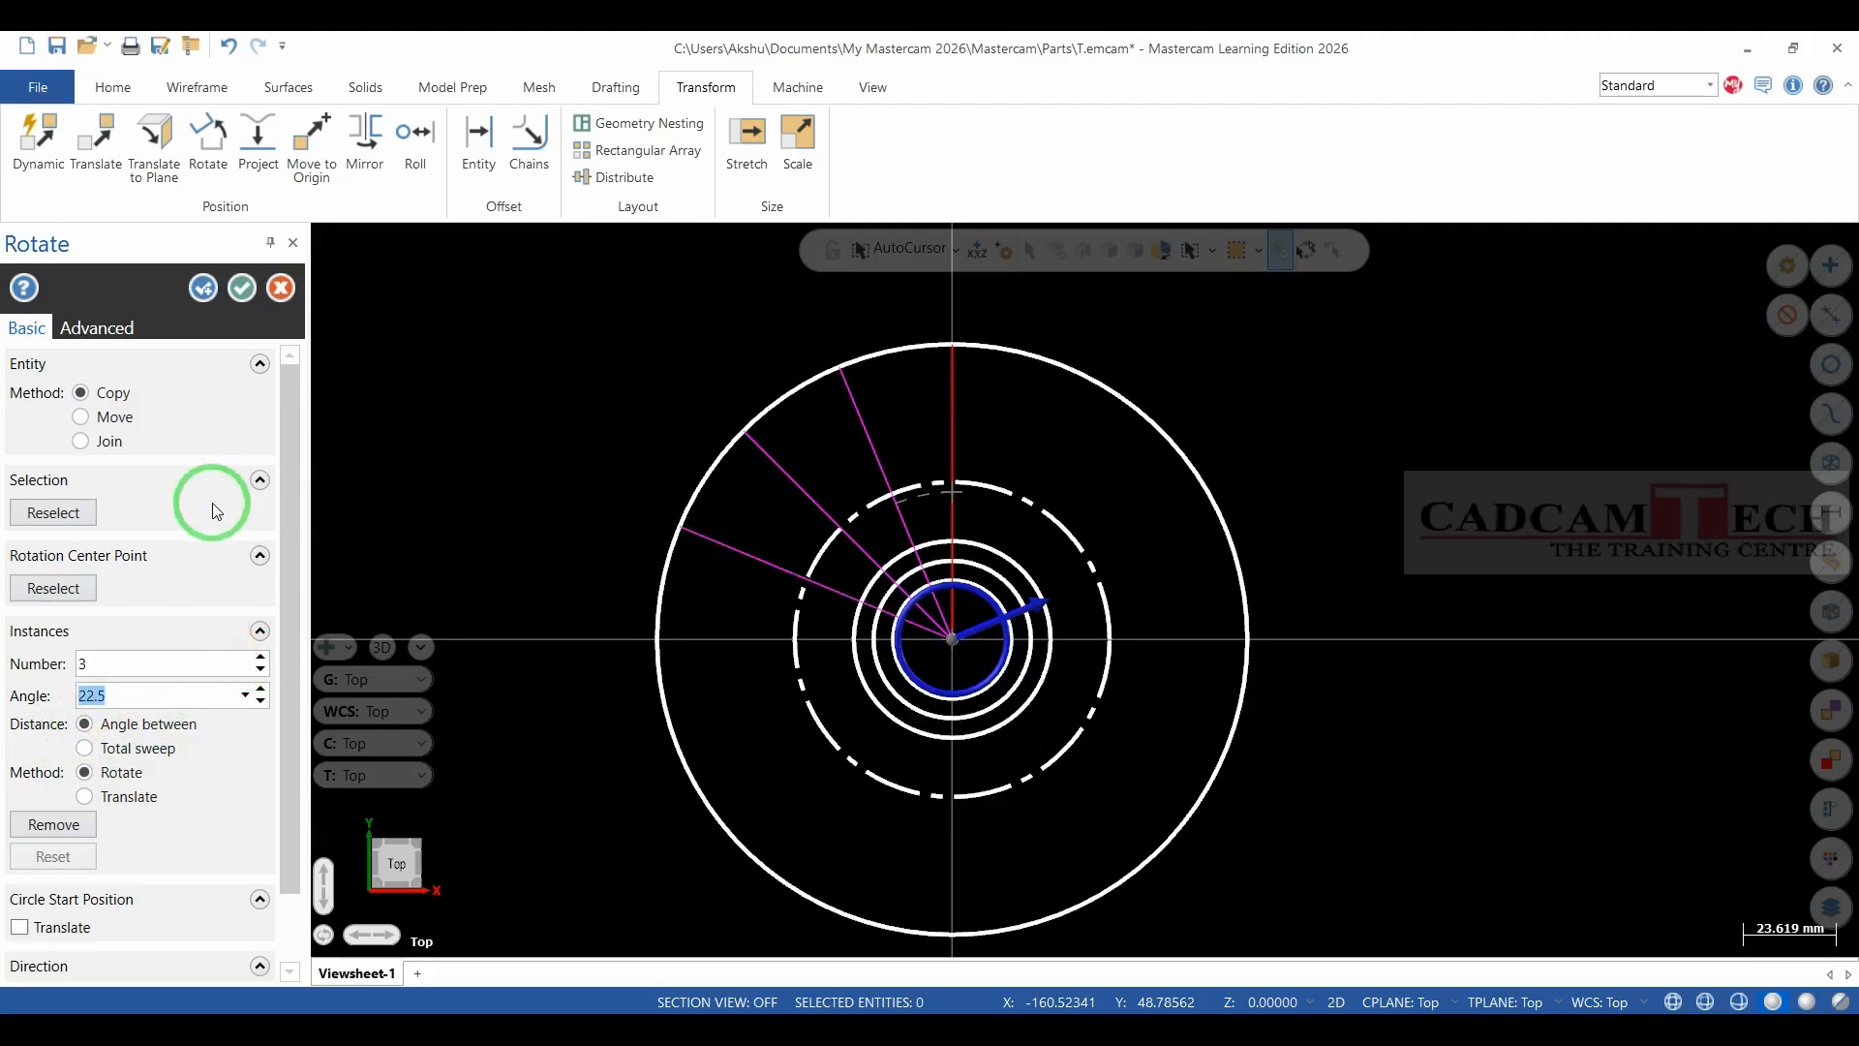
click(261, 690)
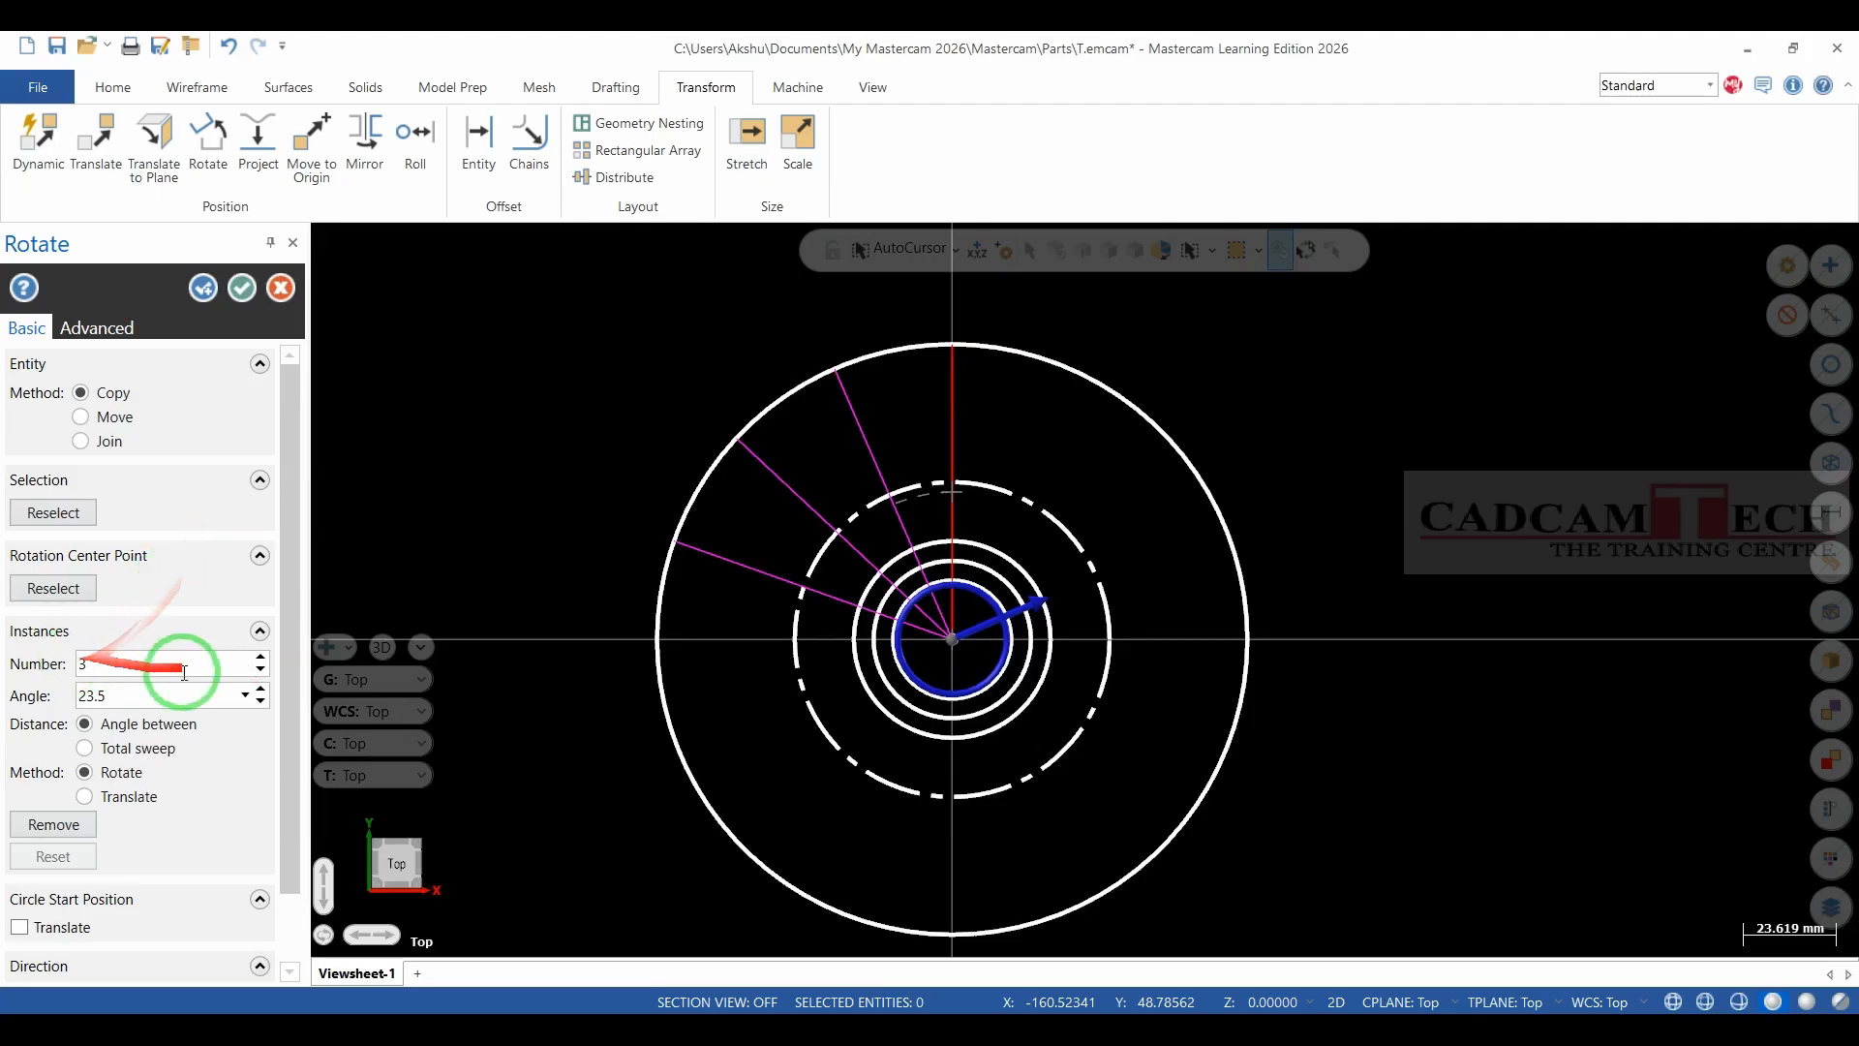
click(261, 699)
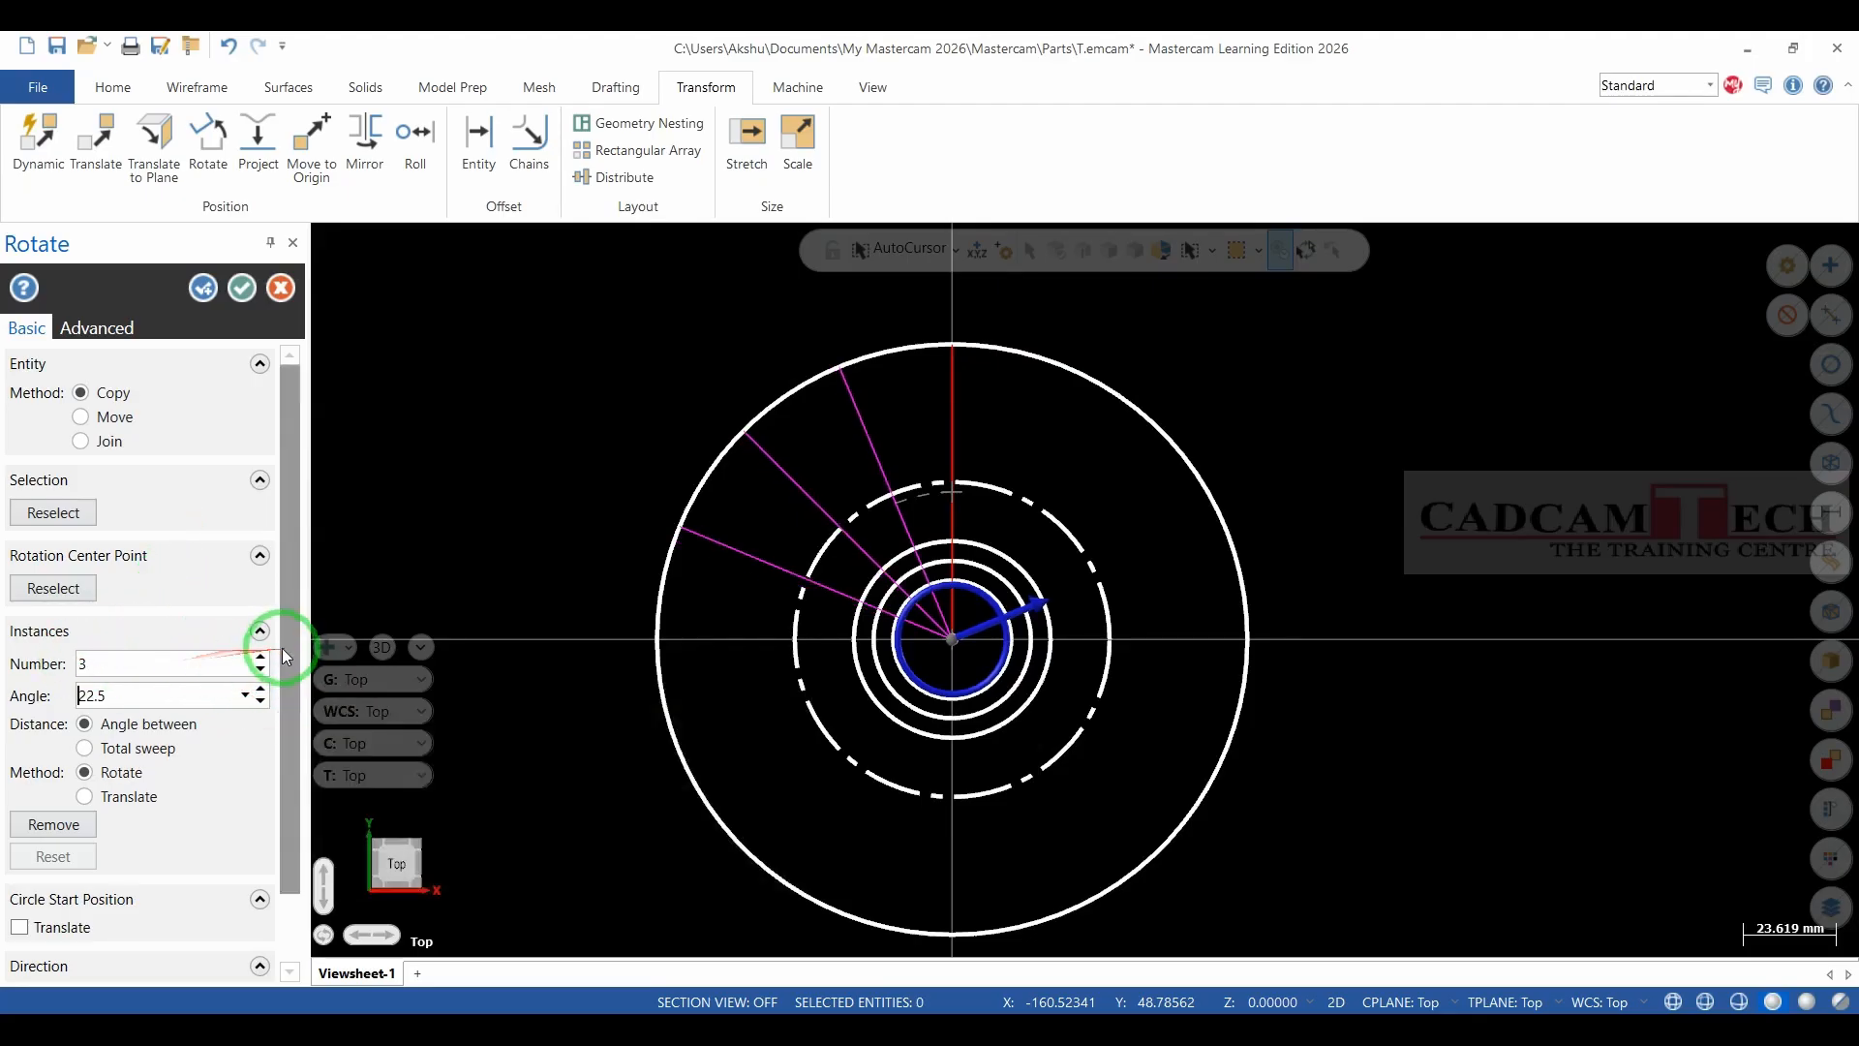
click(261, 657)
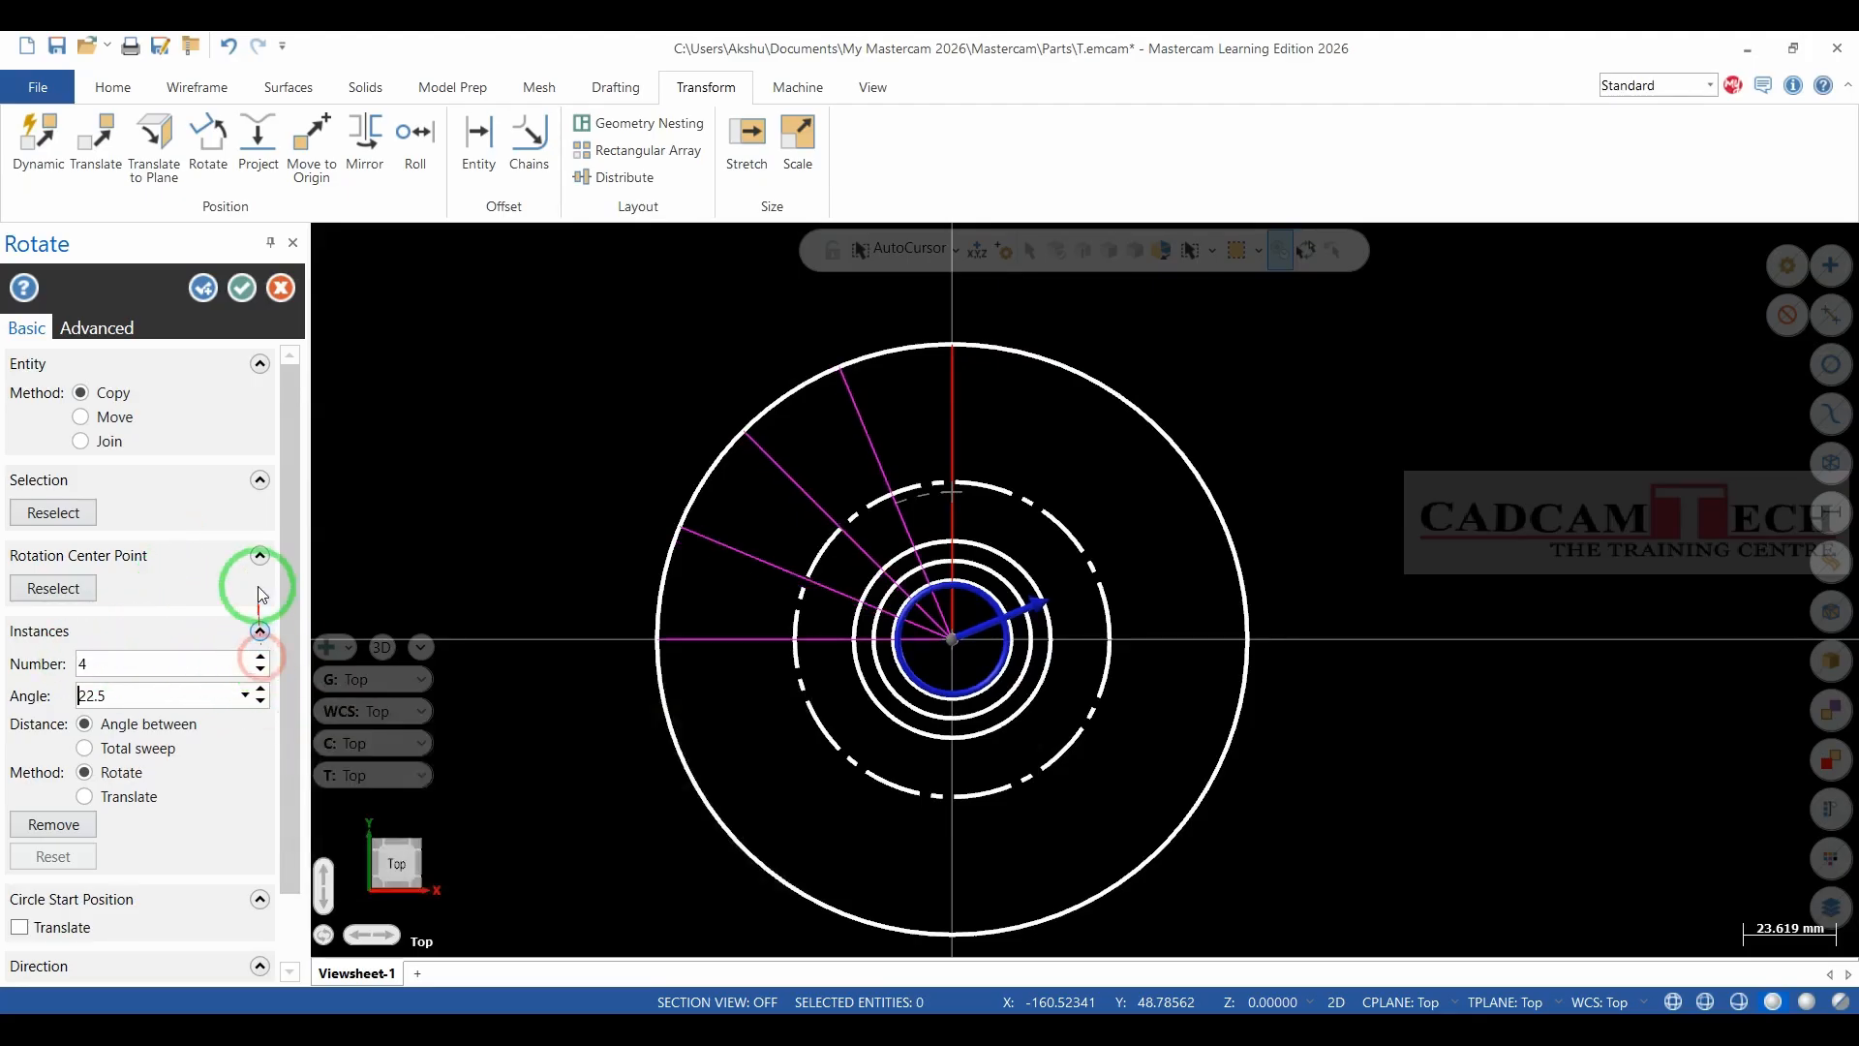
click(248, 283)
right_click(408, 349)
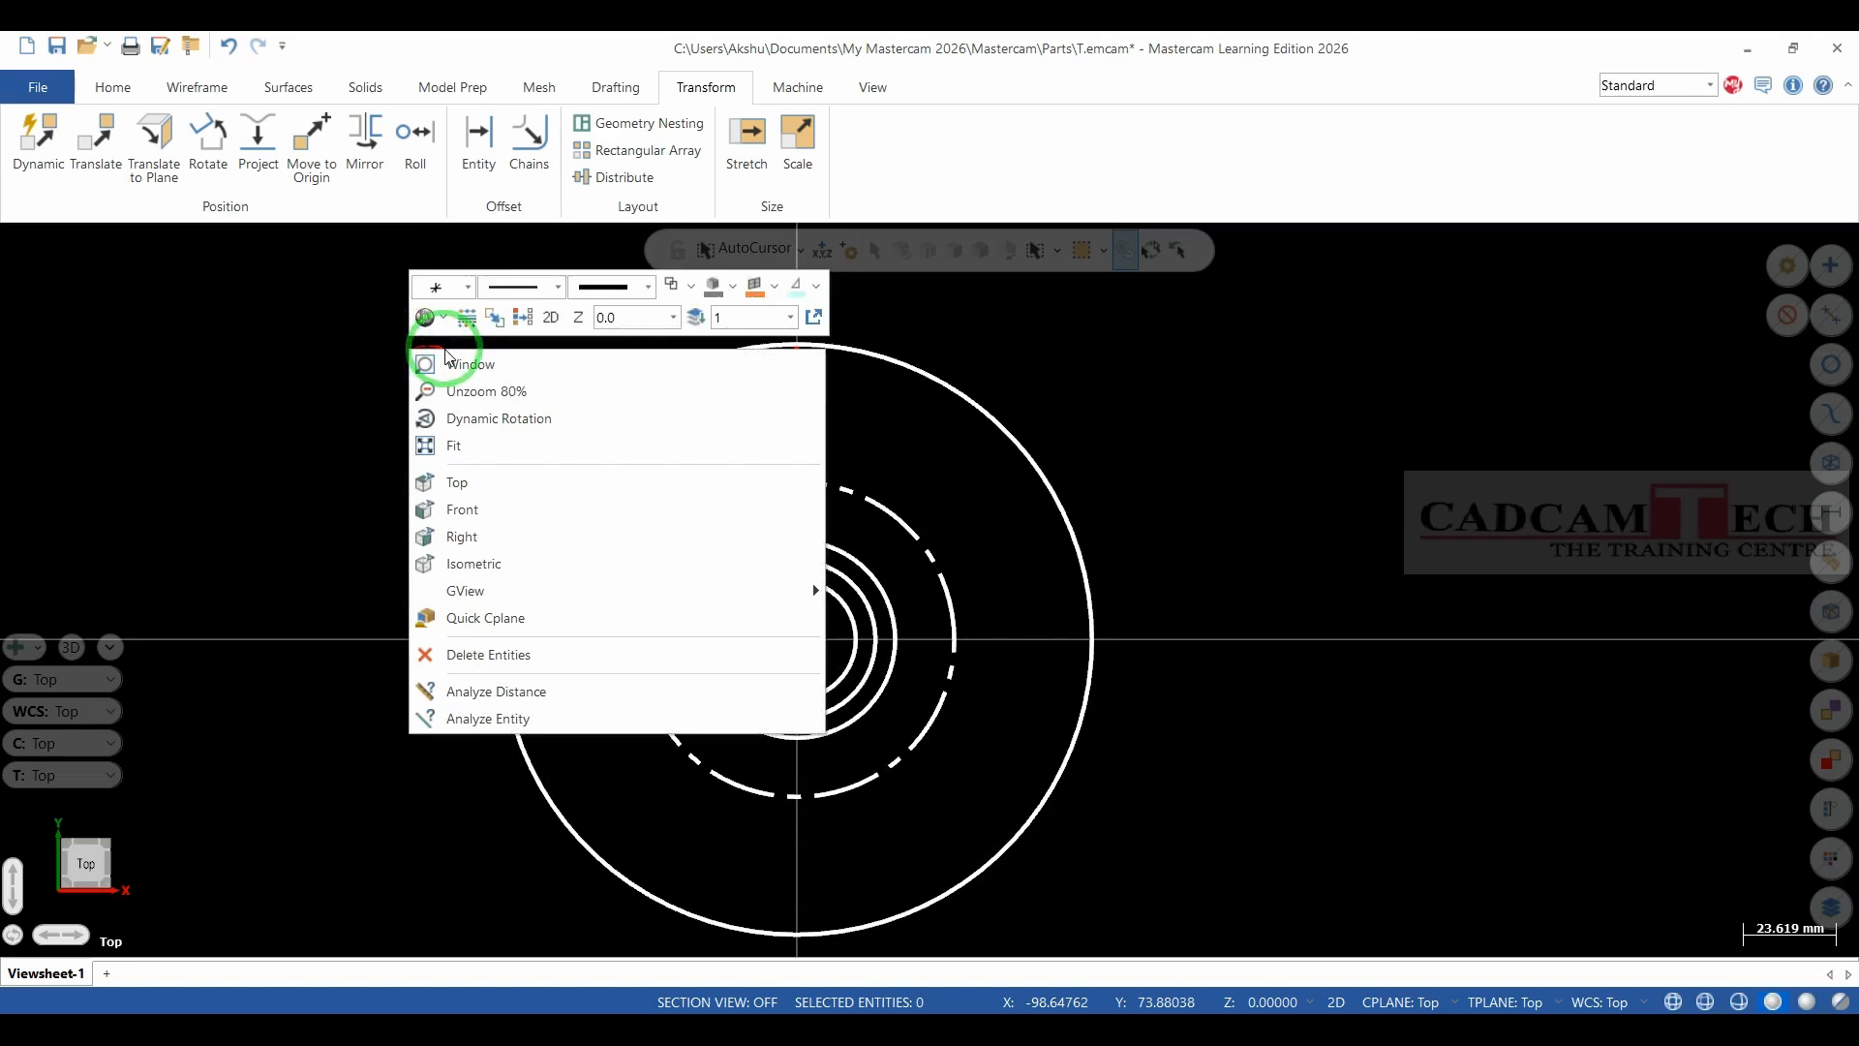
click(494, 318)
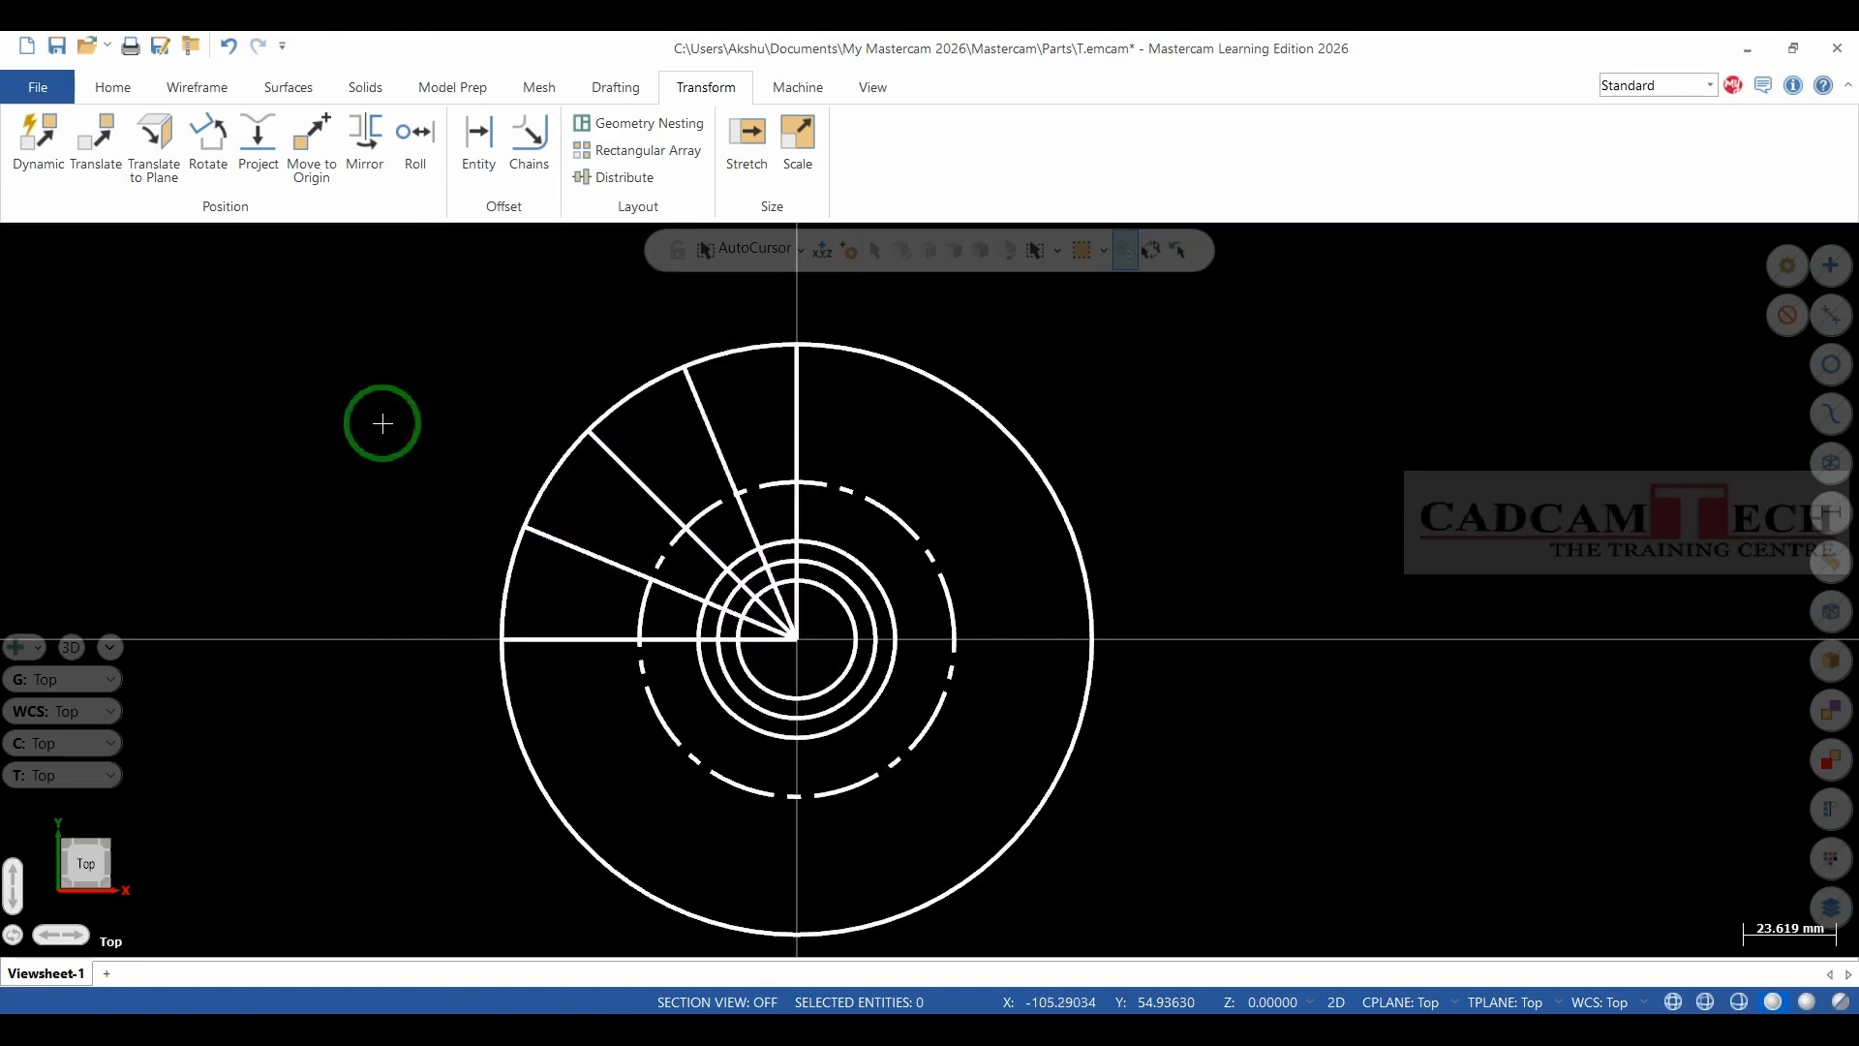
Delete the radial line at 45 degrees from the vertical line.
click(618, 465)
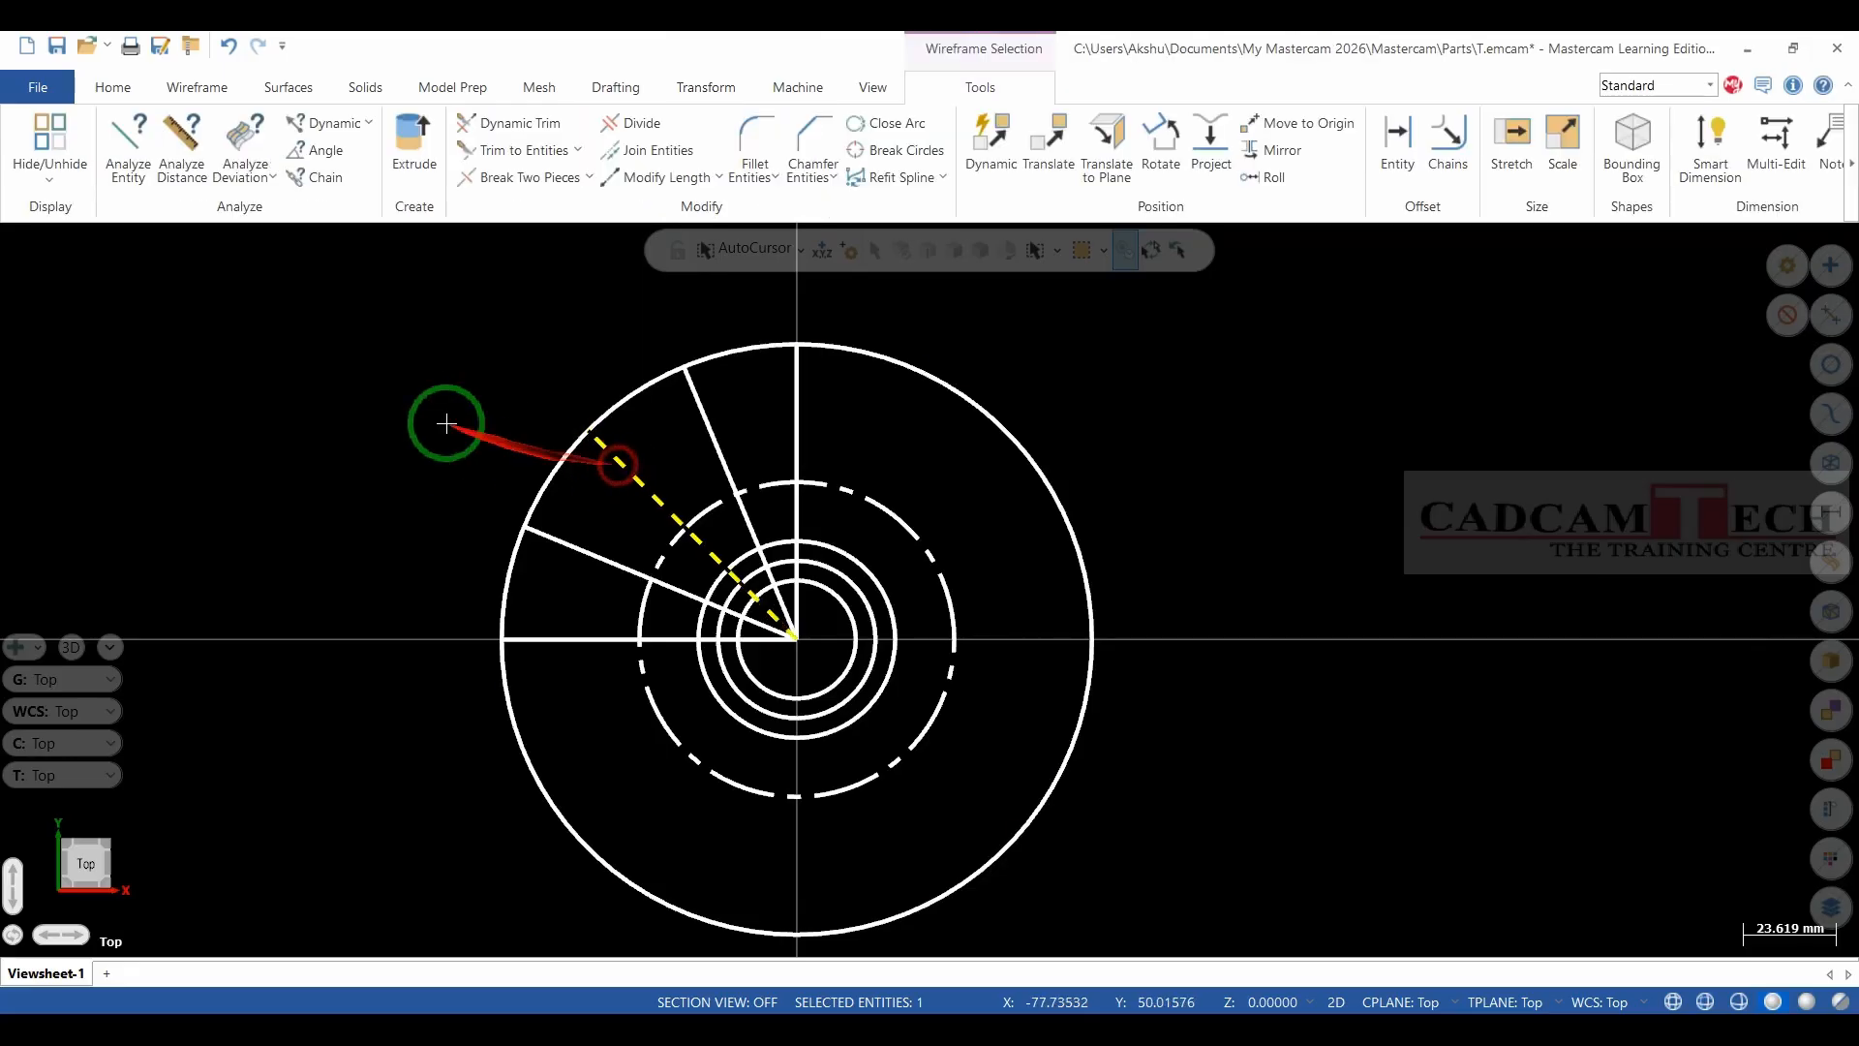
right_click(412, 409)
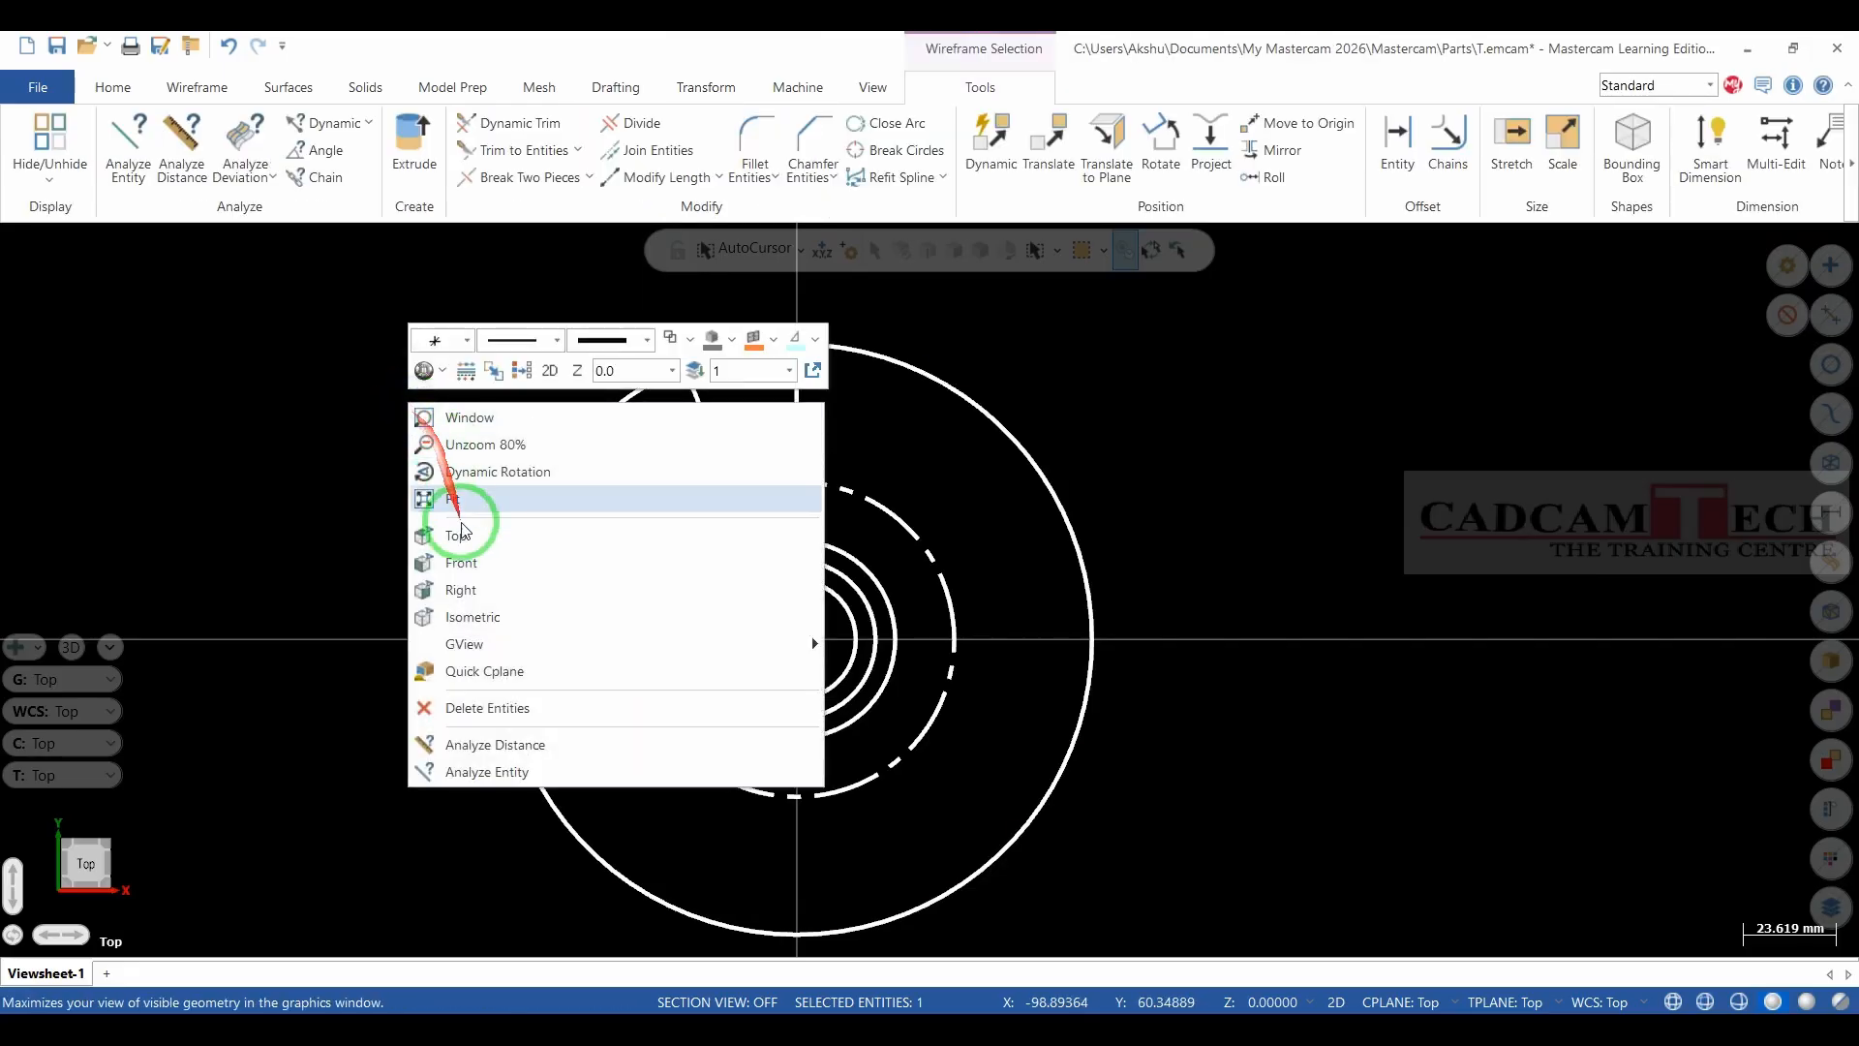
click(448, 706)
Draw a 12 mm diameter circle centred on the top quadrant point of the 80 mm dash-dot circle.
scroll(828, 455, up, 2)
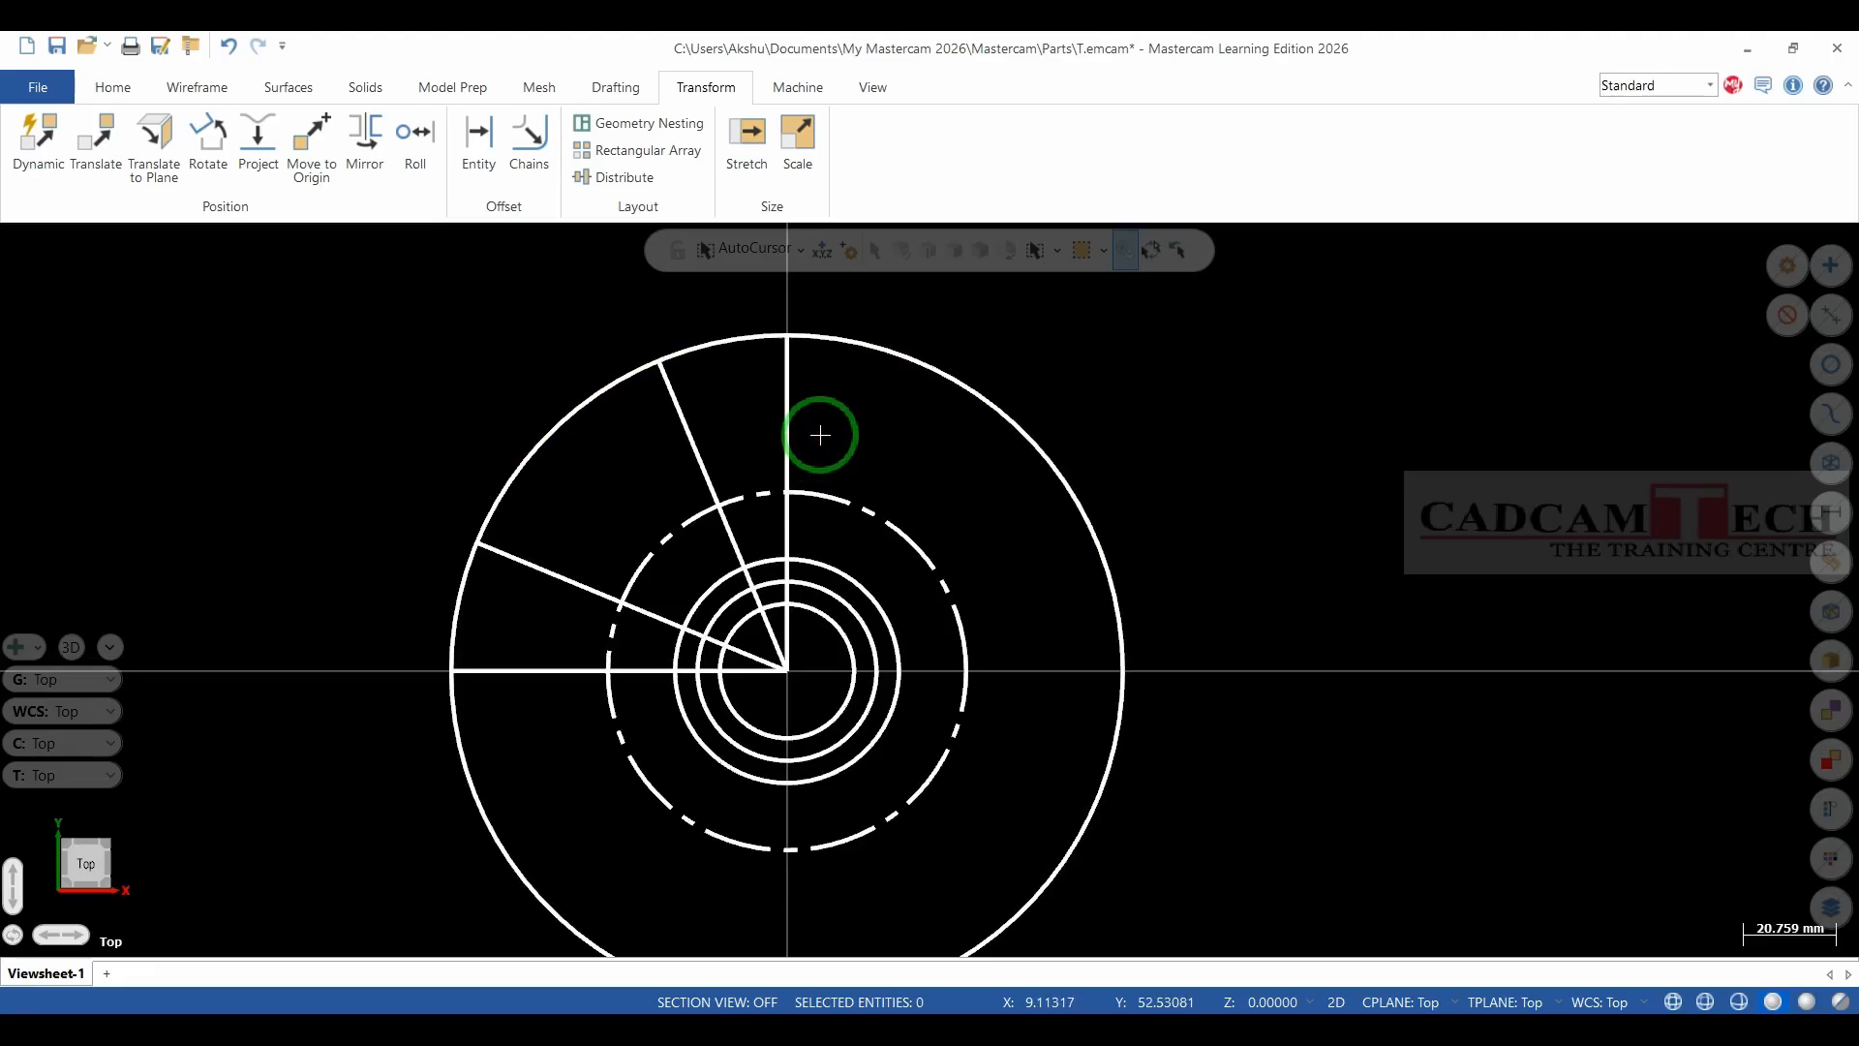
click(193, 86)
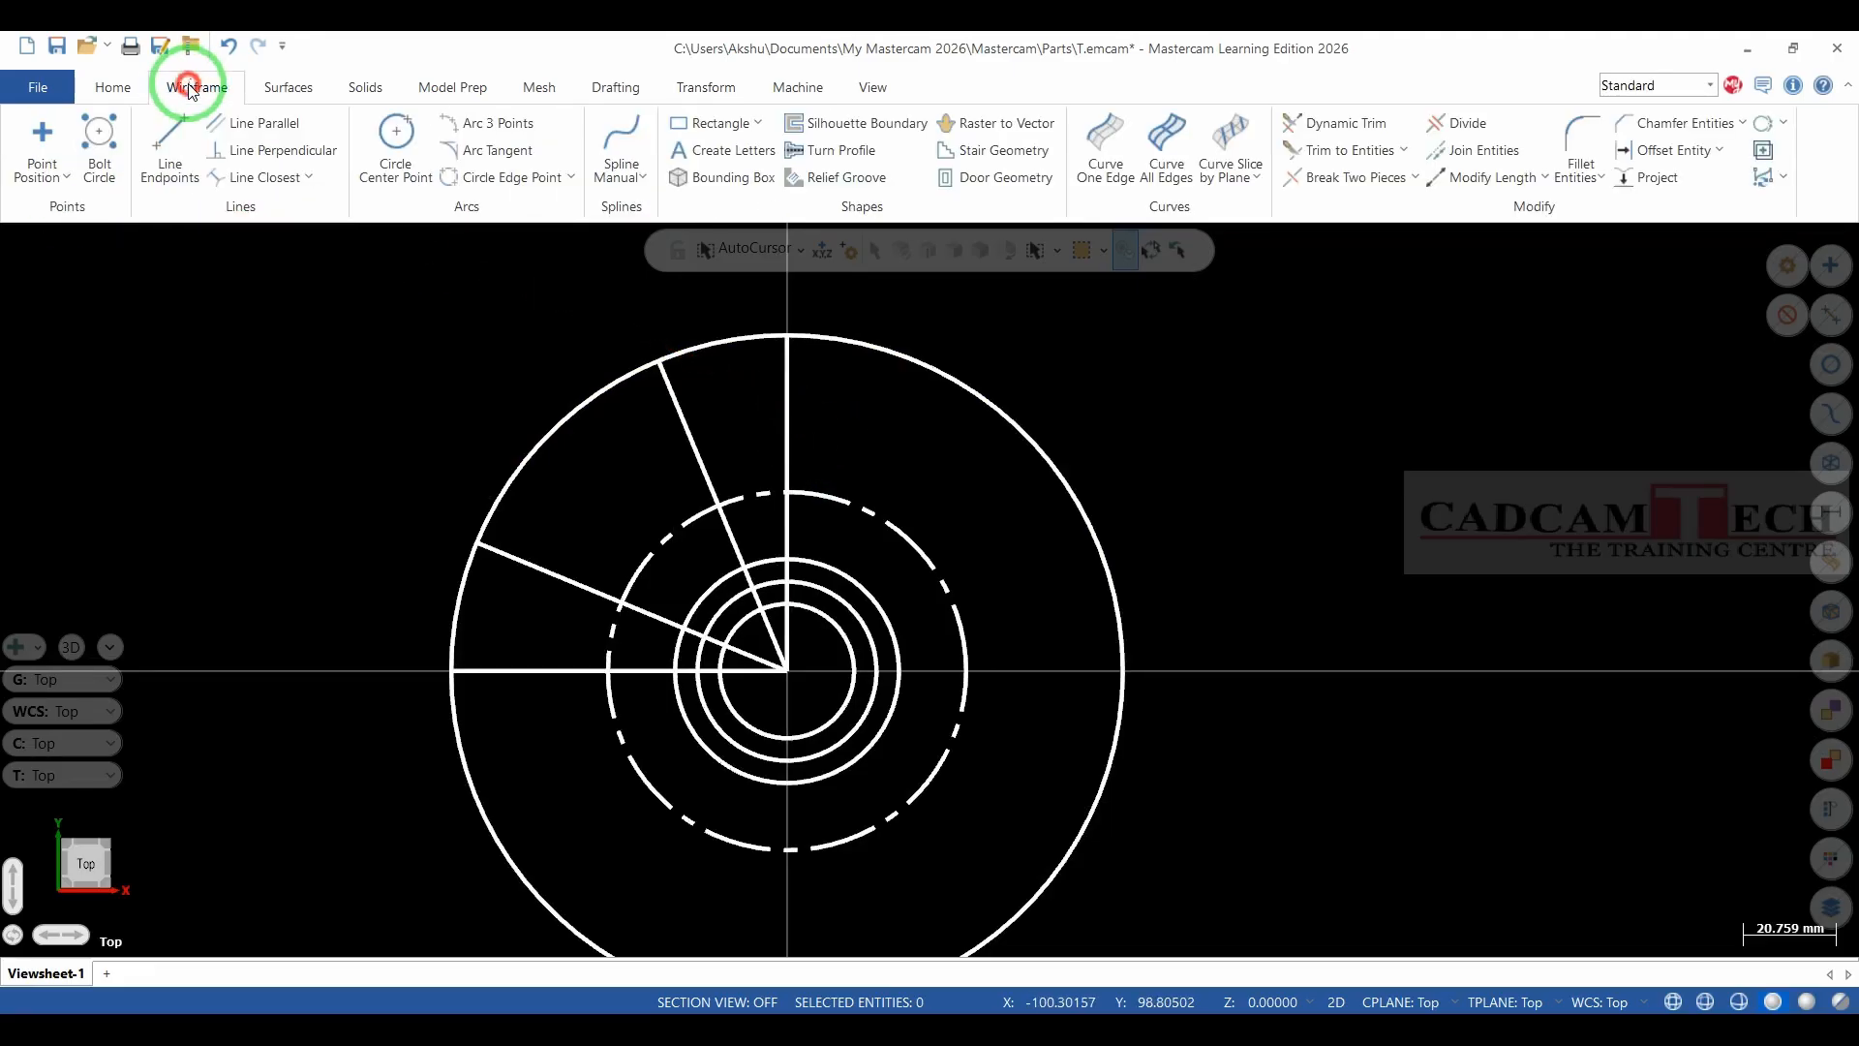
click(429, 127)
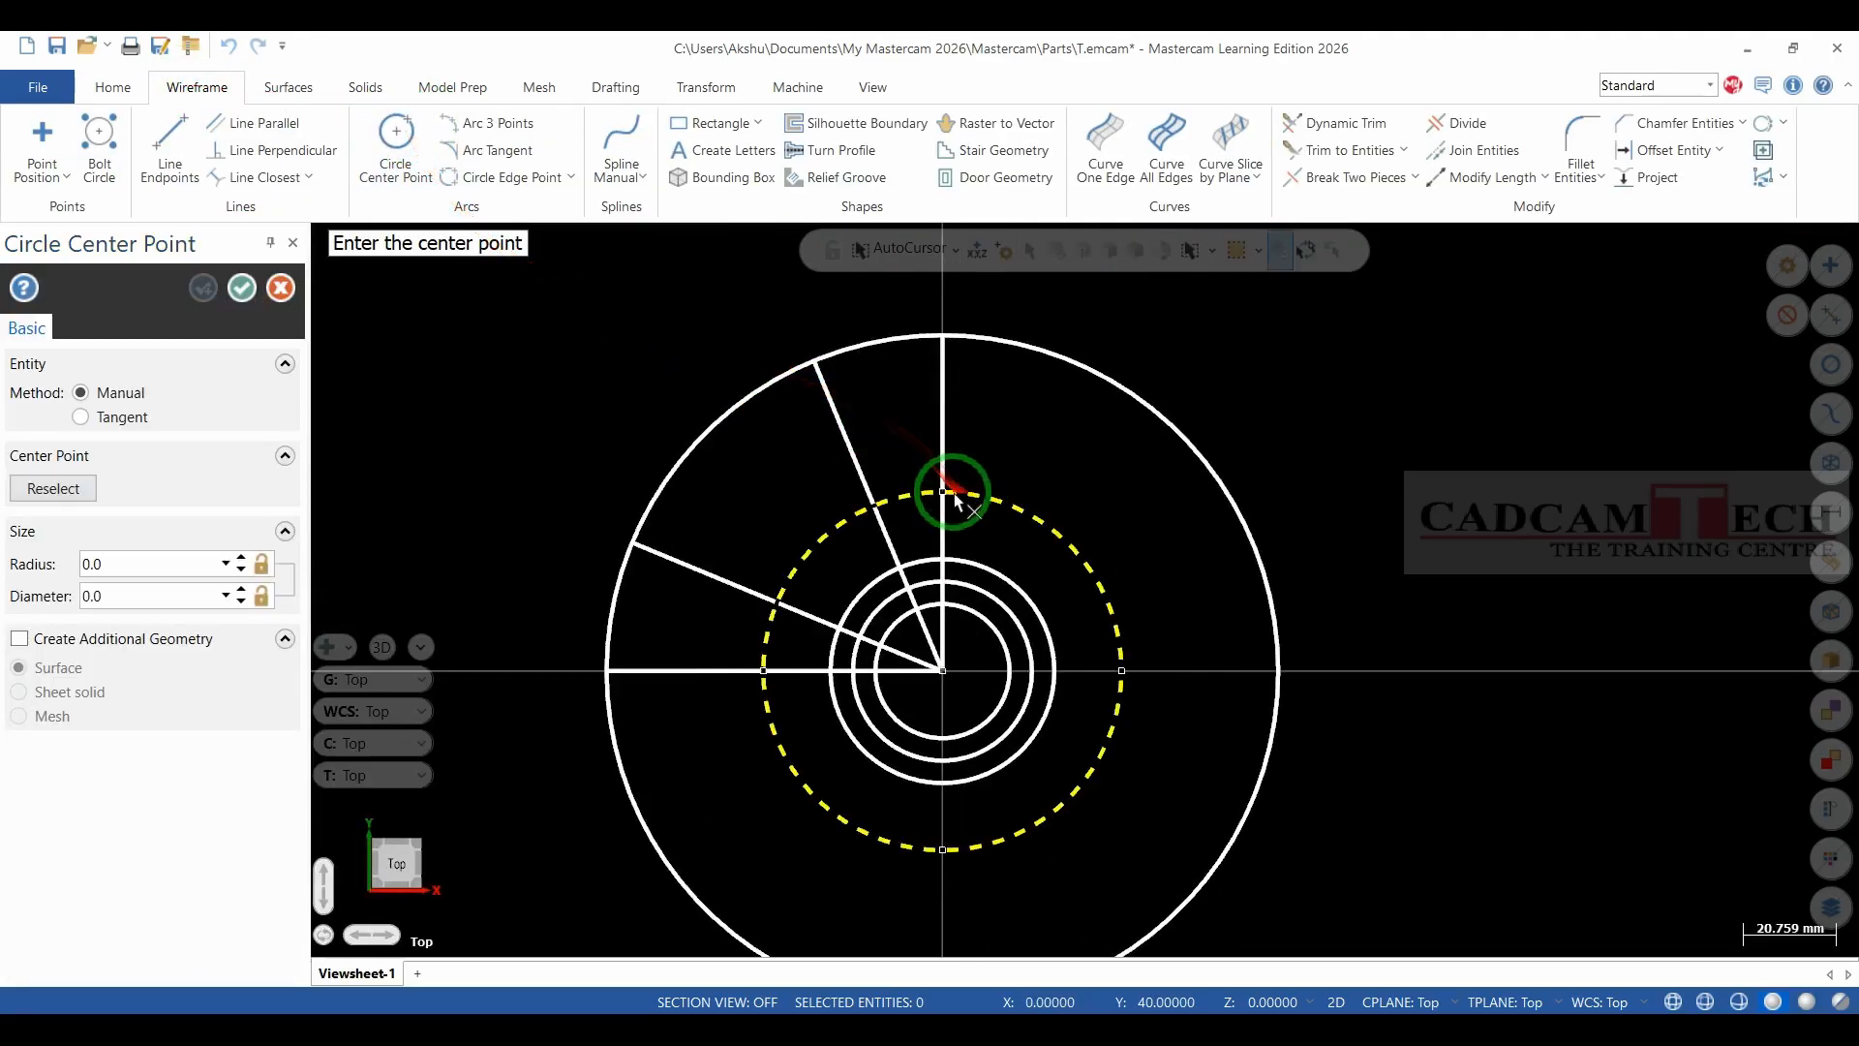
click(940, 492)
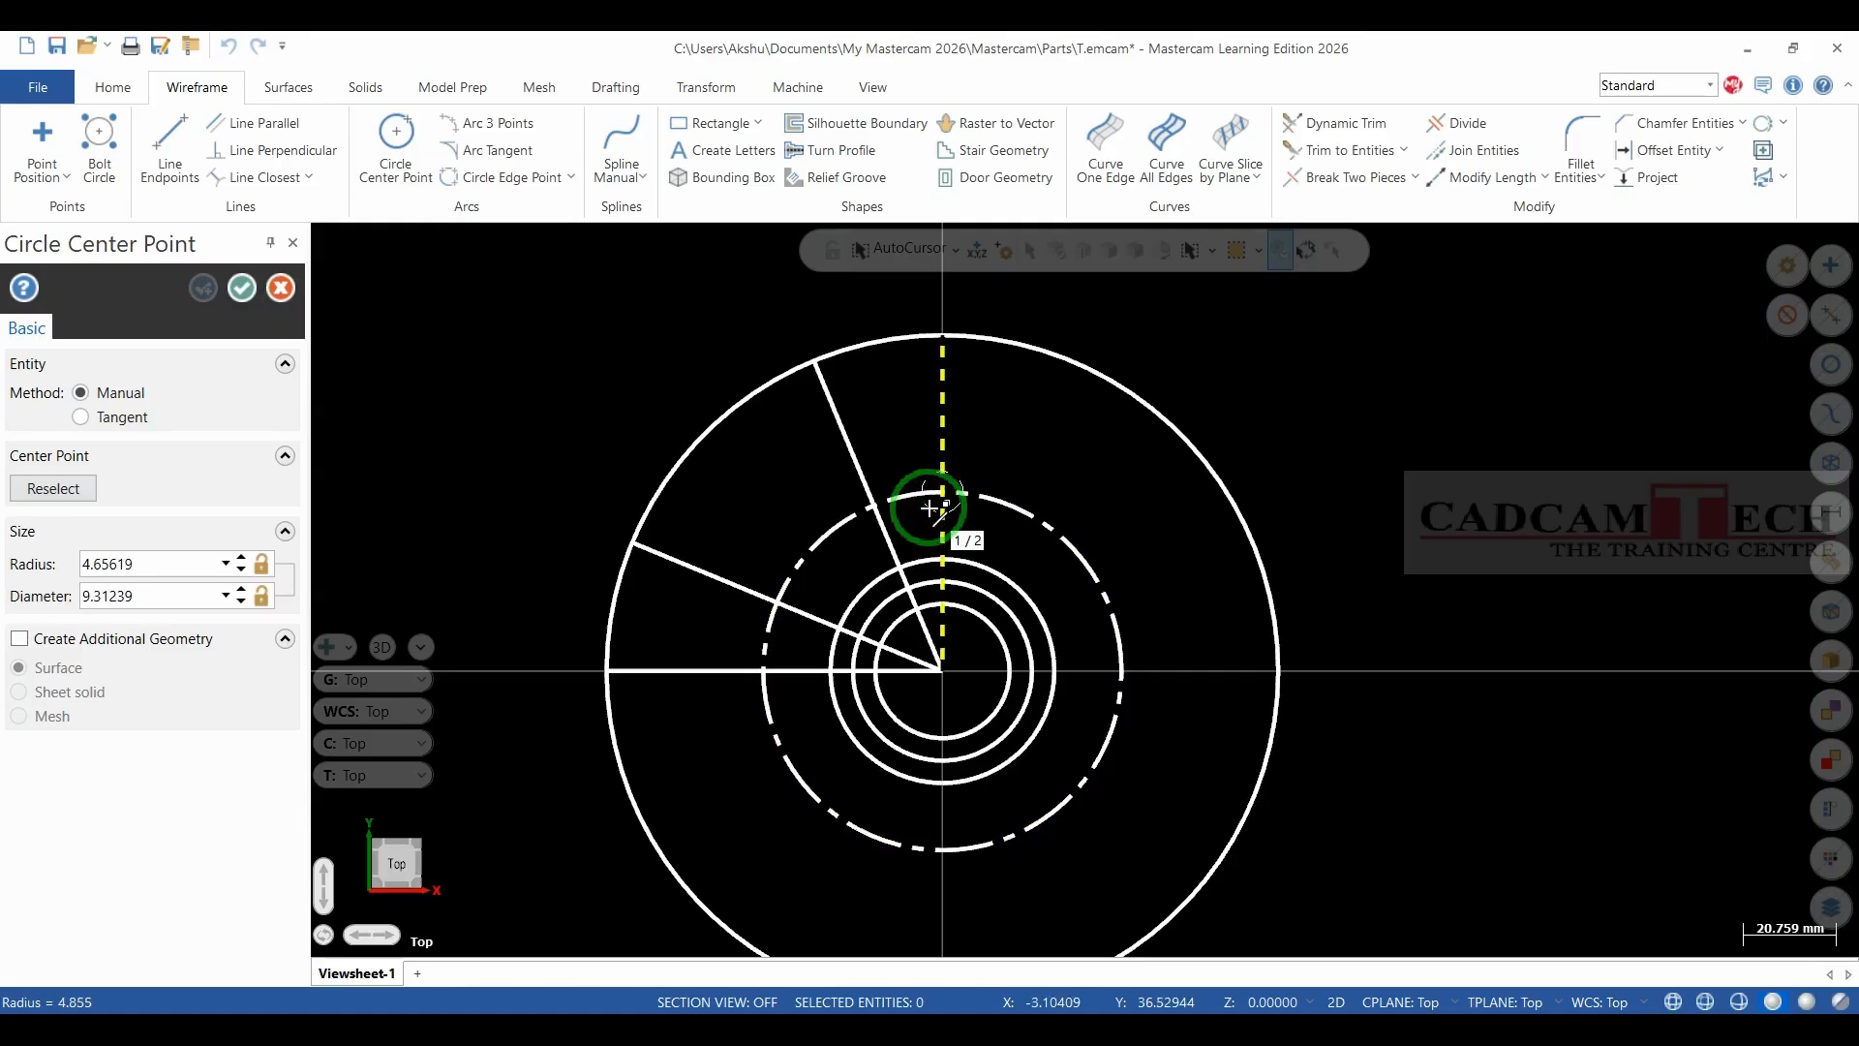
click(984, 462)
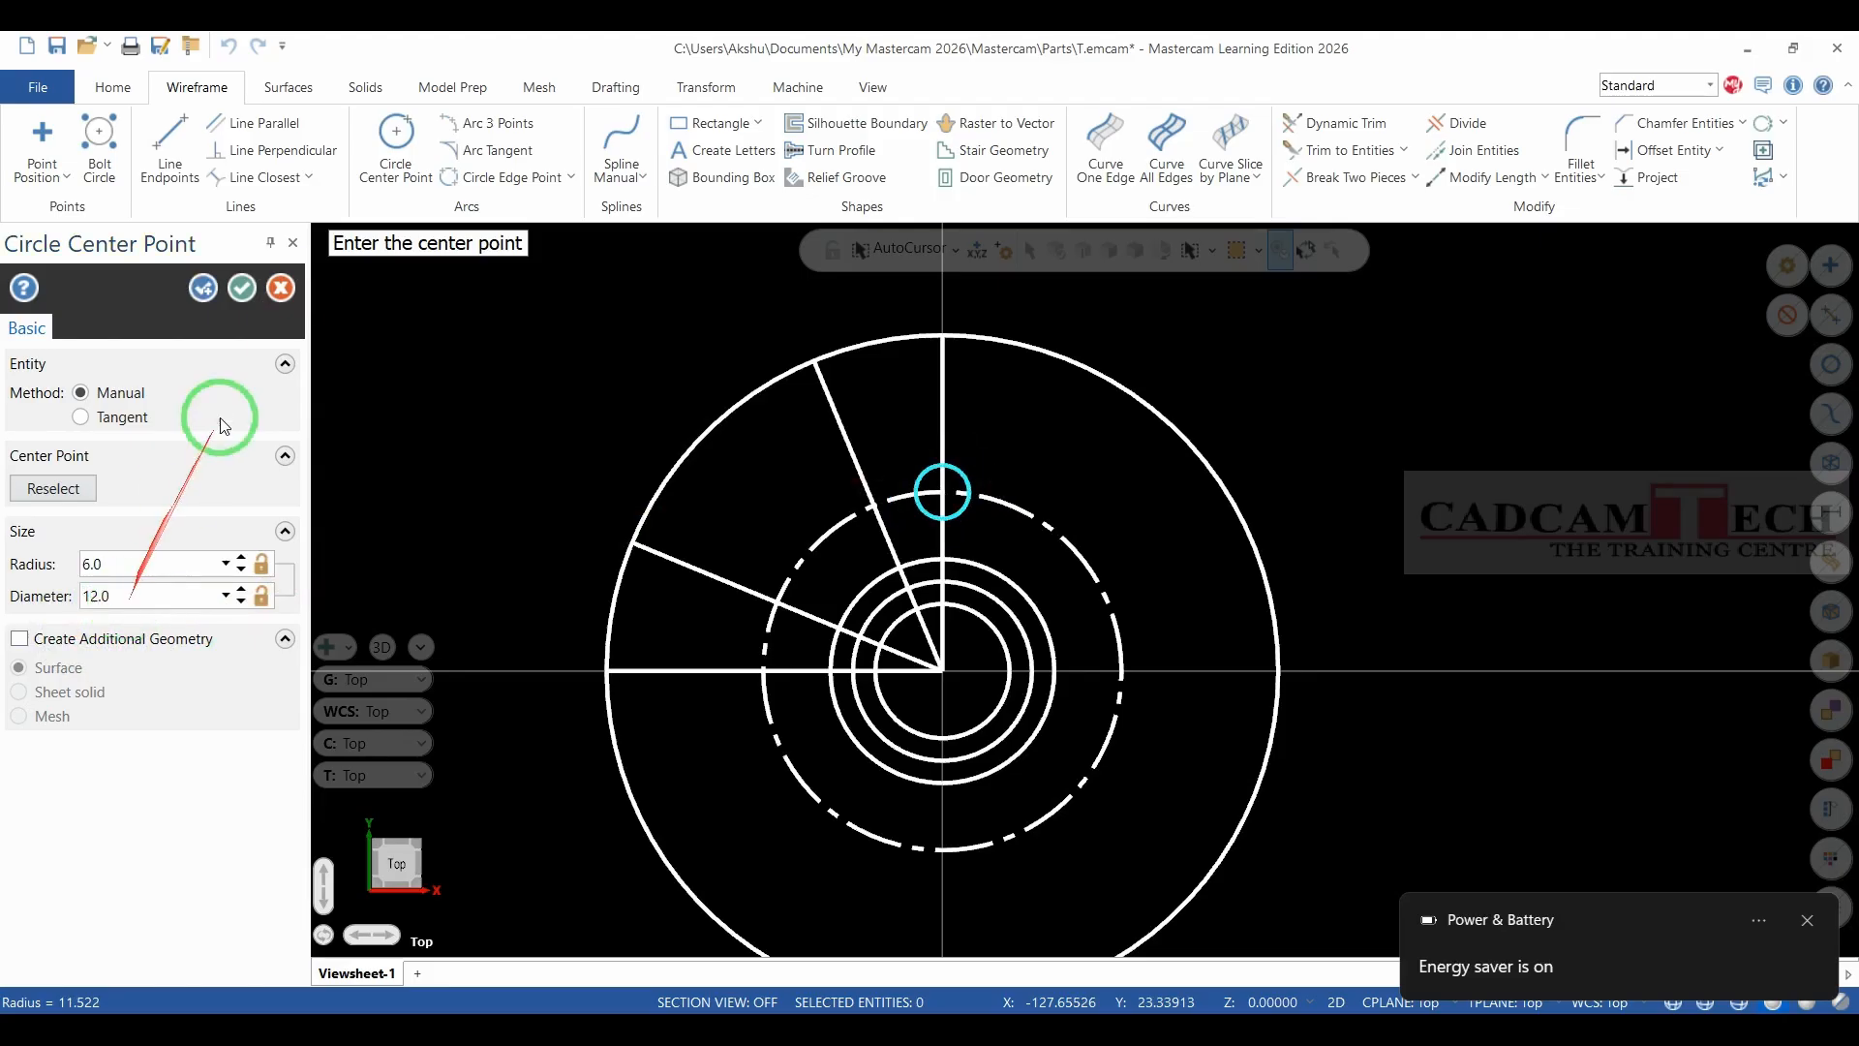
click(242, 288)
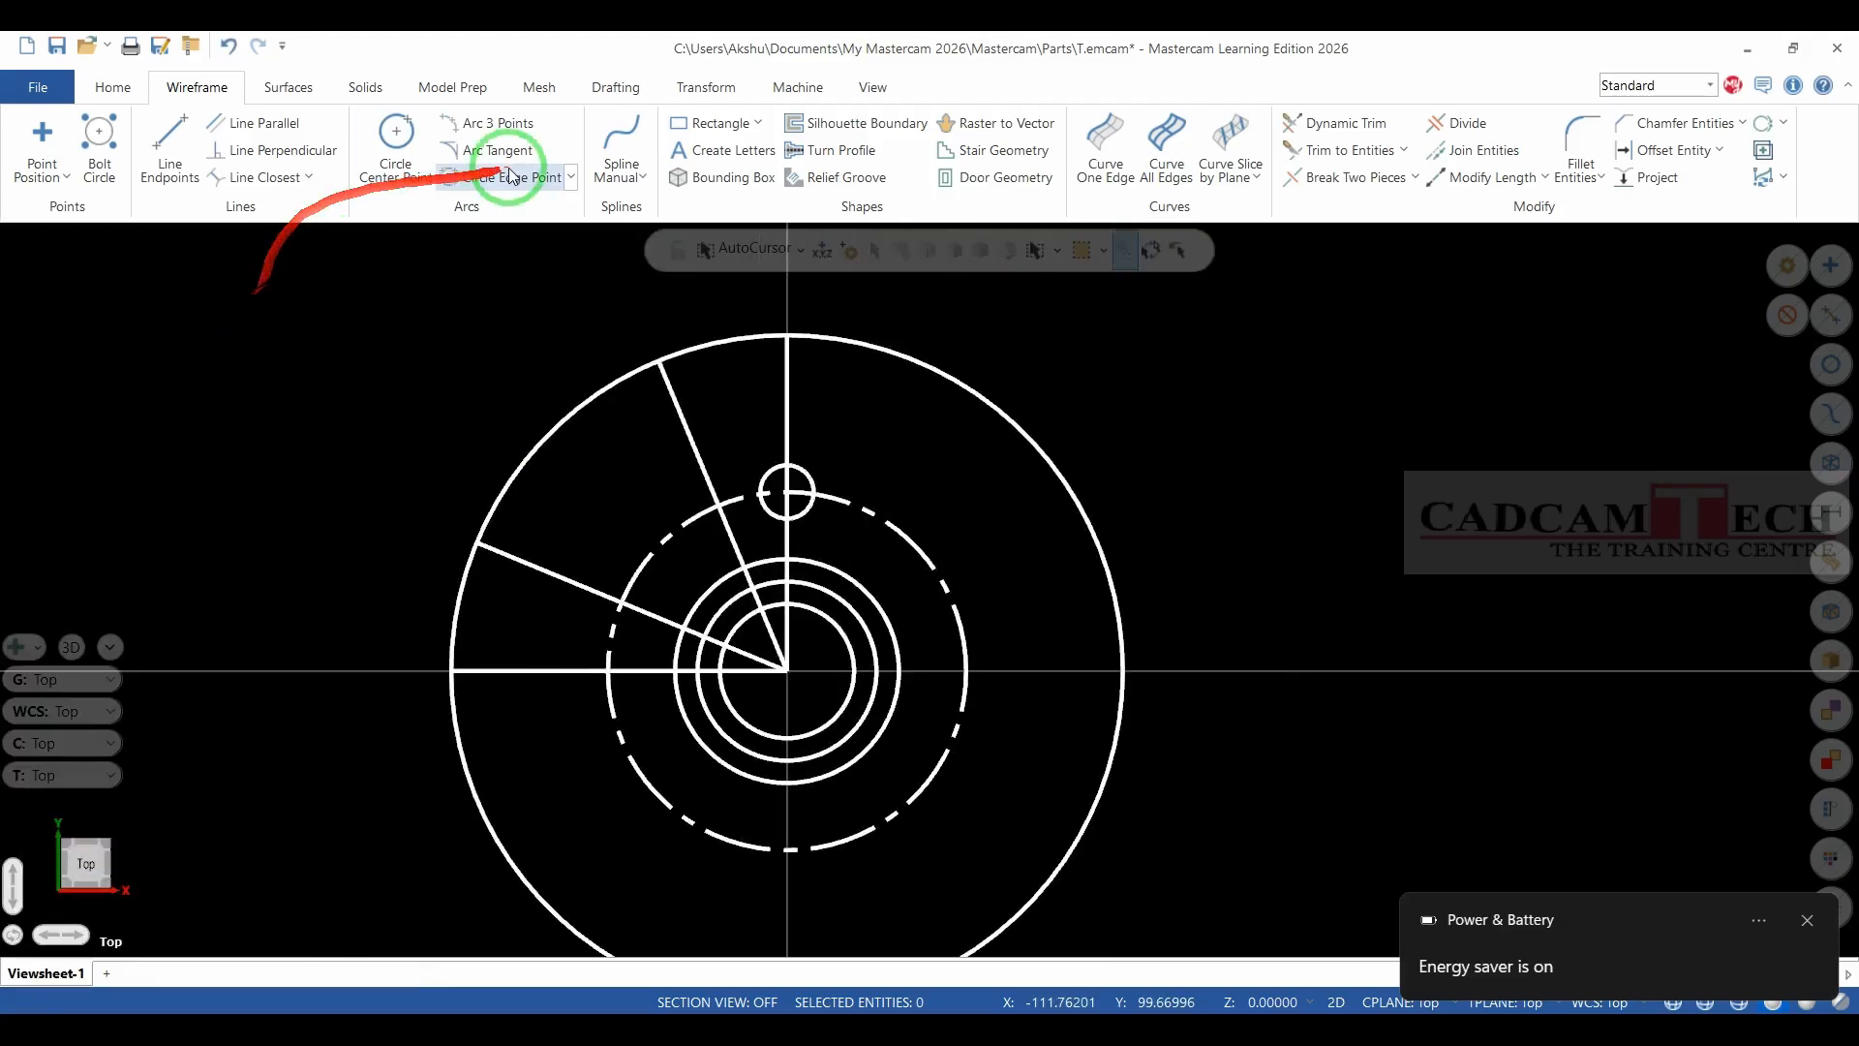
Rotate-copy the 12 mm circle about the origin as 7 instances at 45 degrees between them, and clear the result colours.
click(695, 83)
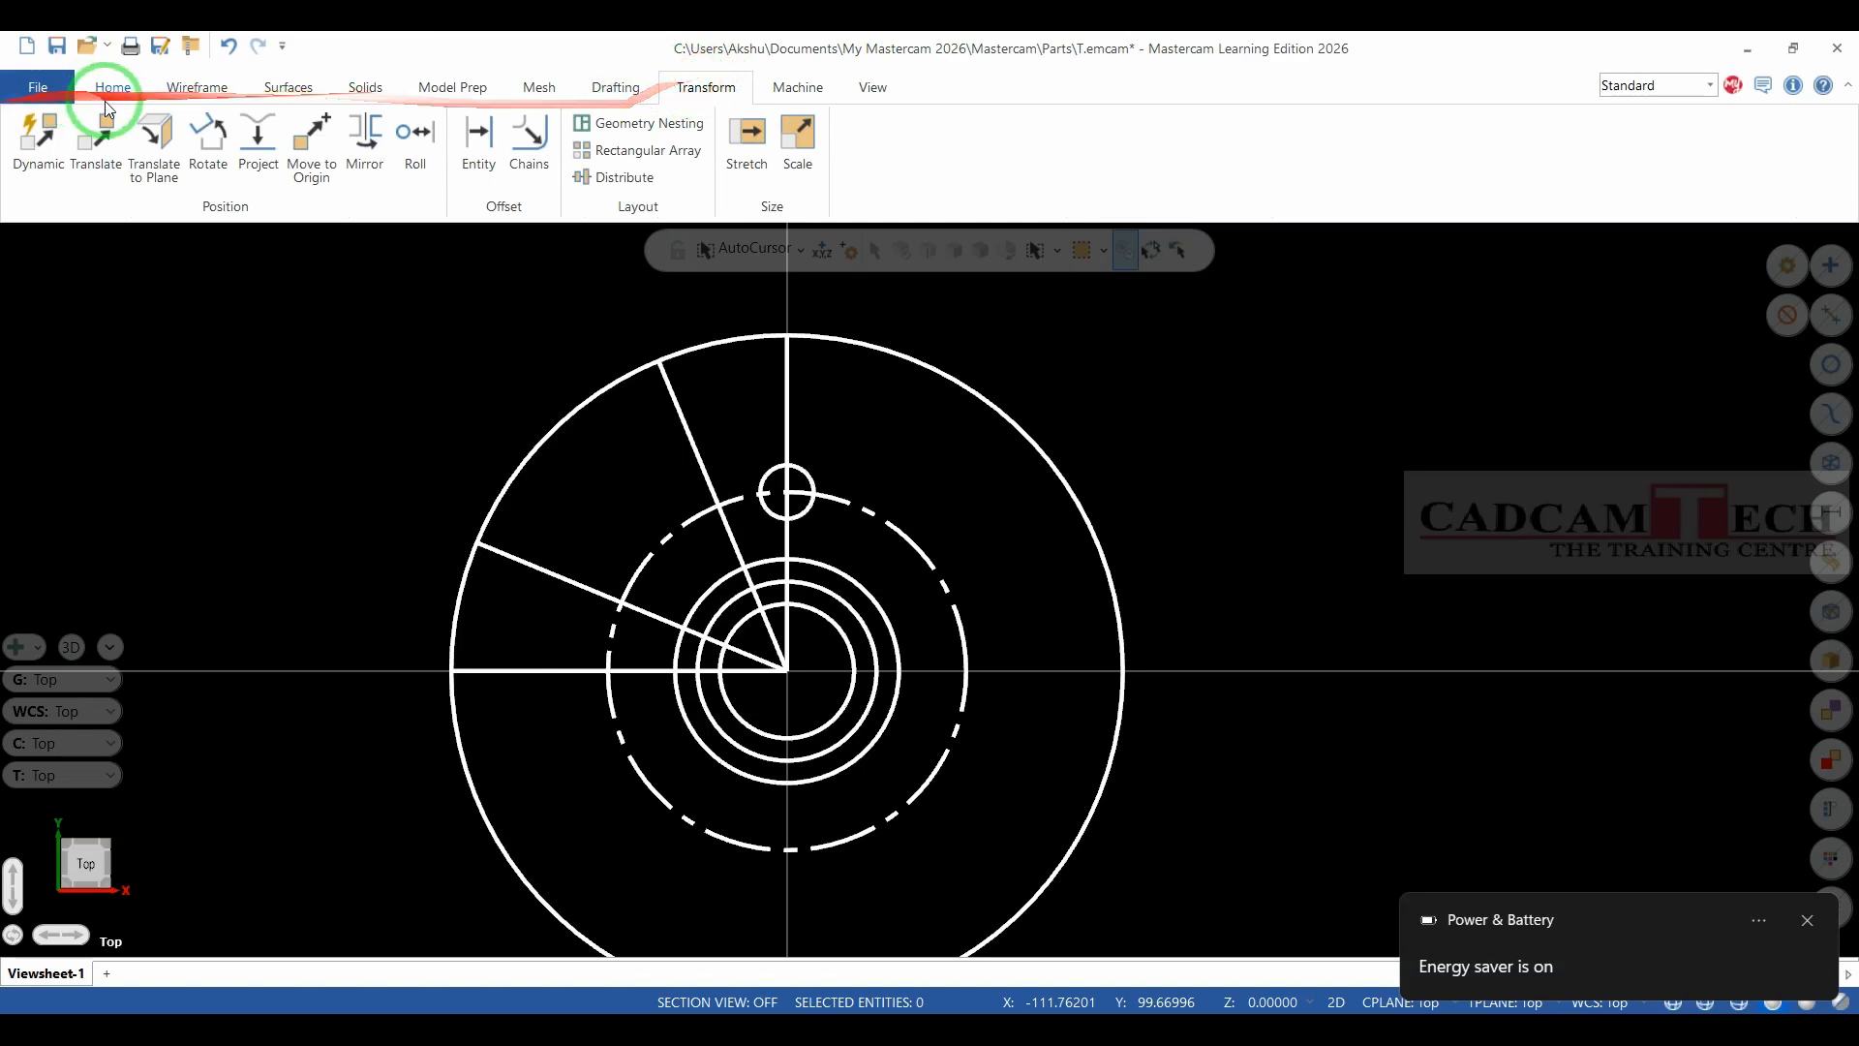
click(211, 158)
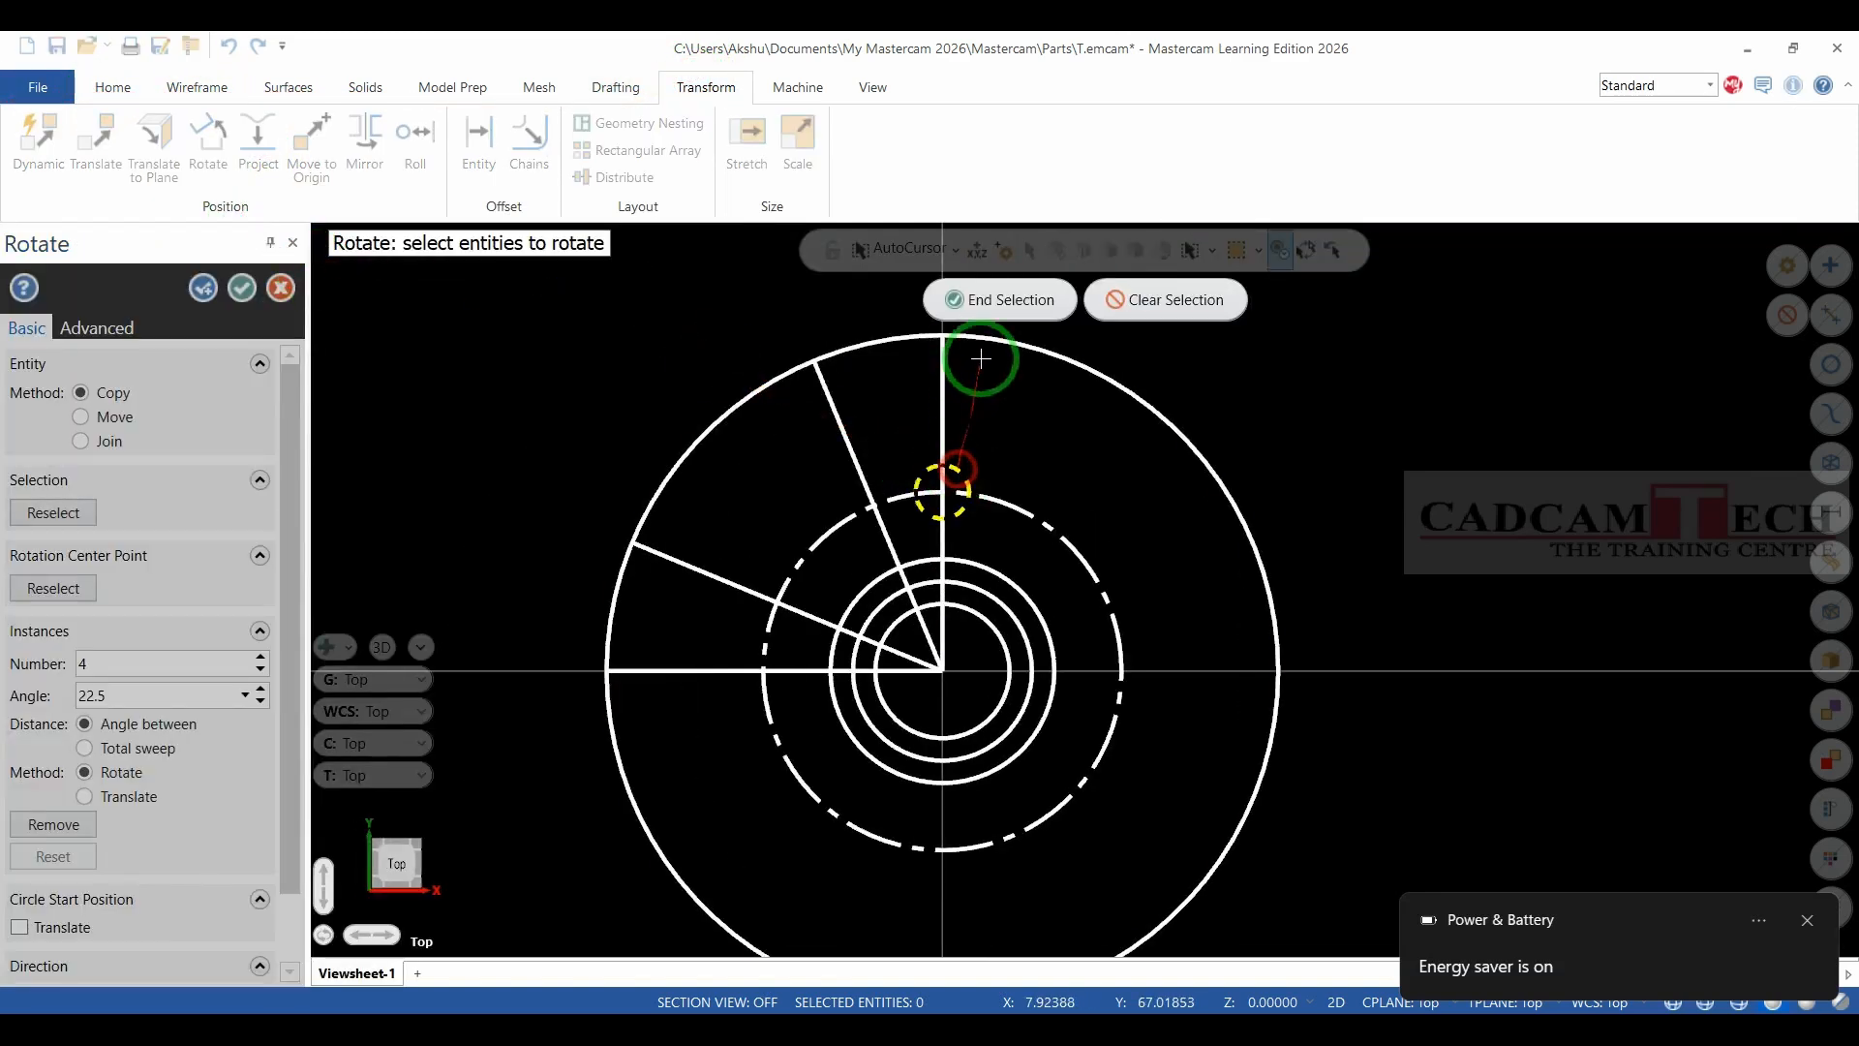
click(999, 299)
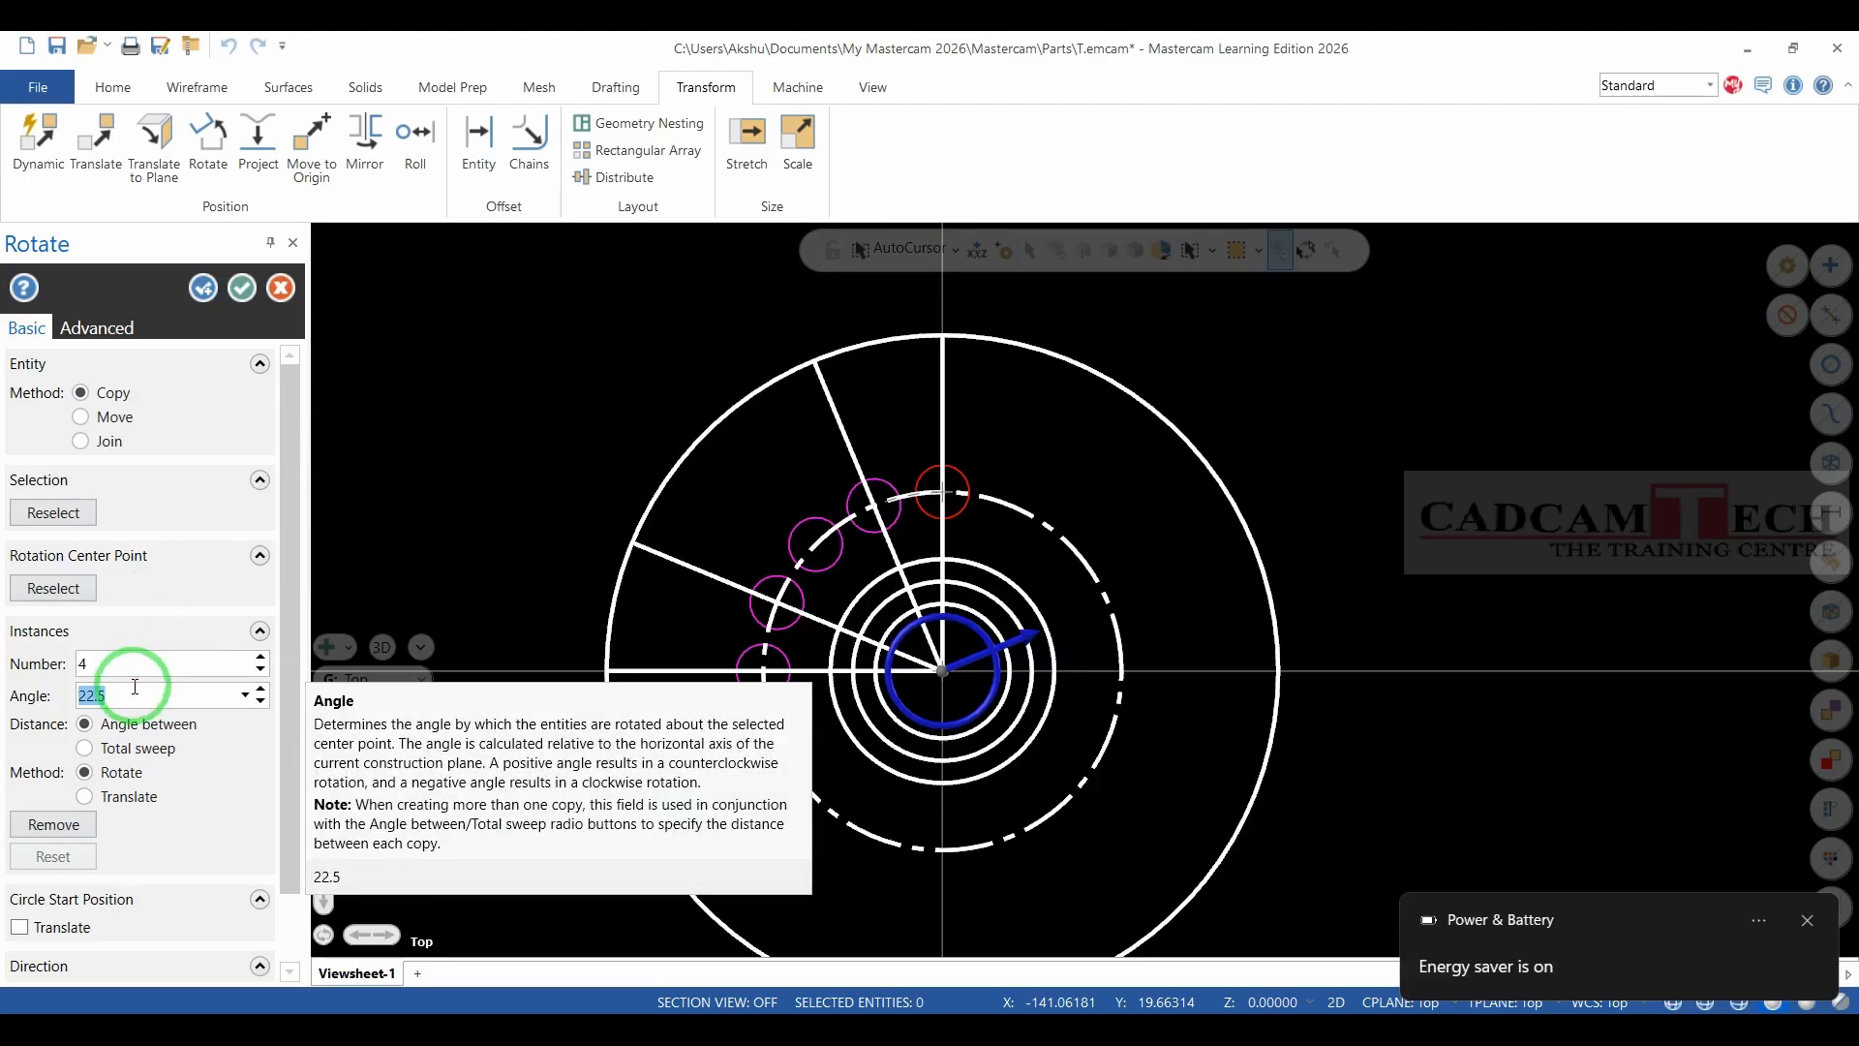
text(45)
key(Return)
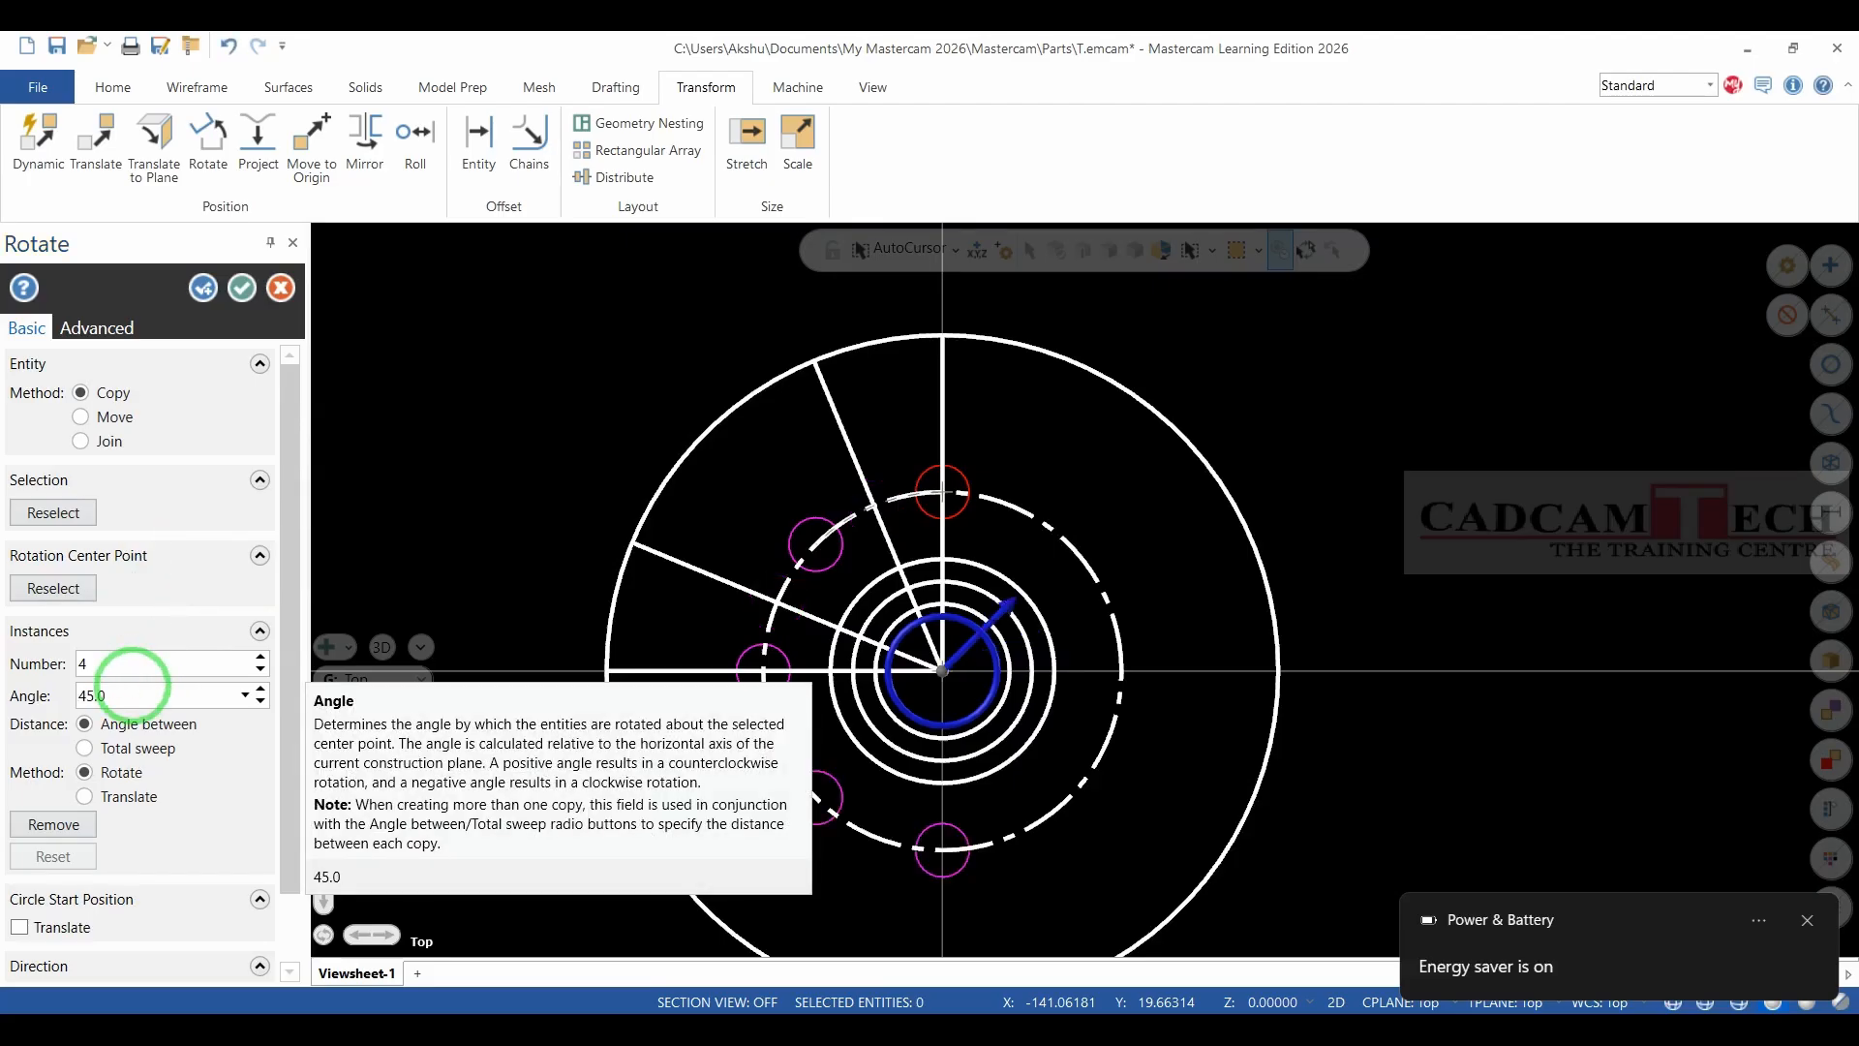
click(261, 657)
click(260, 657)
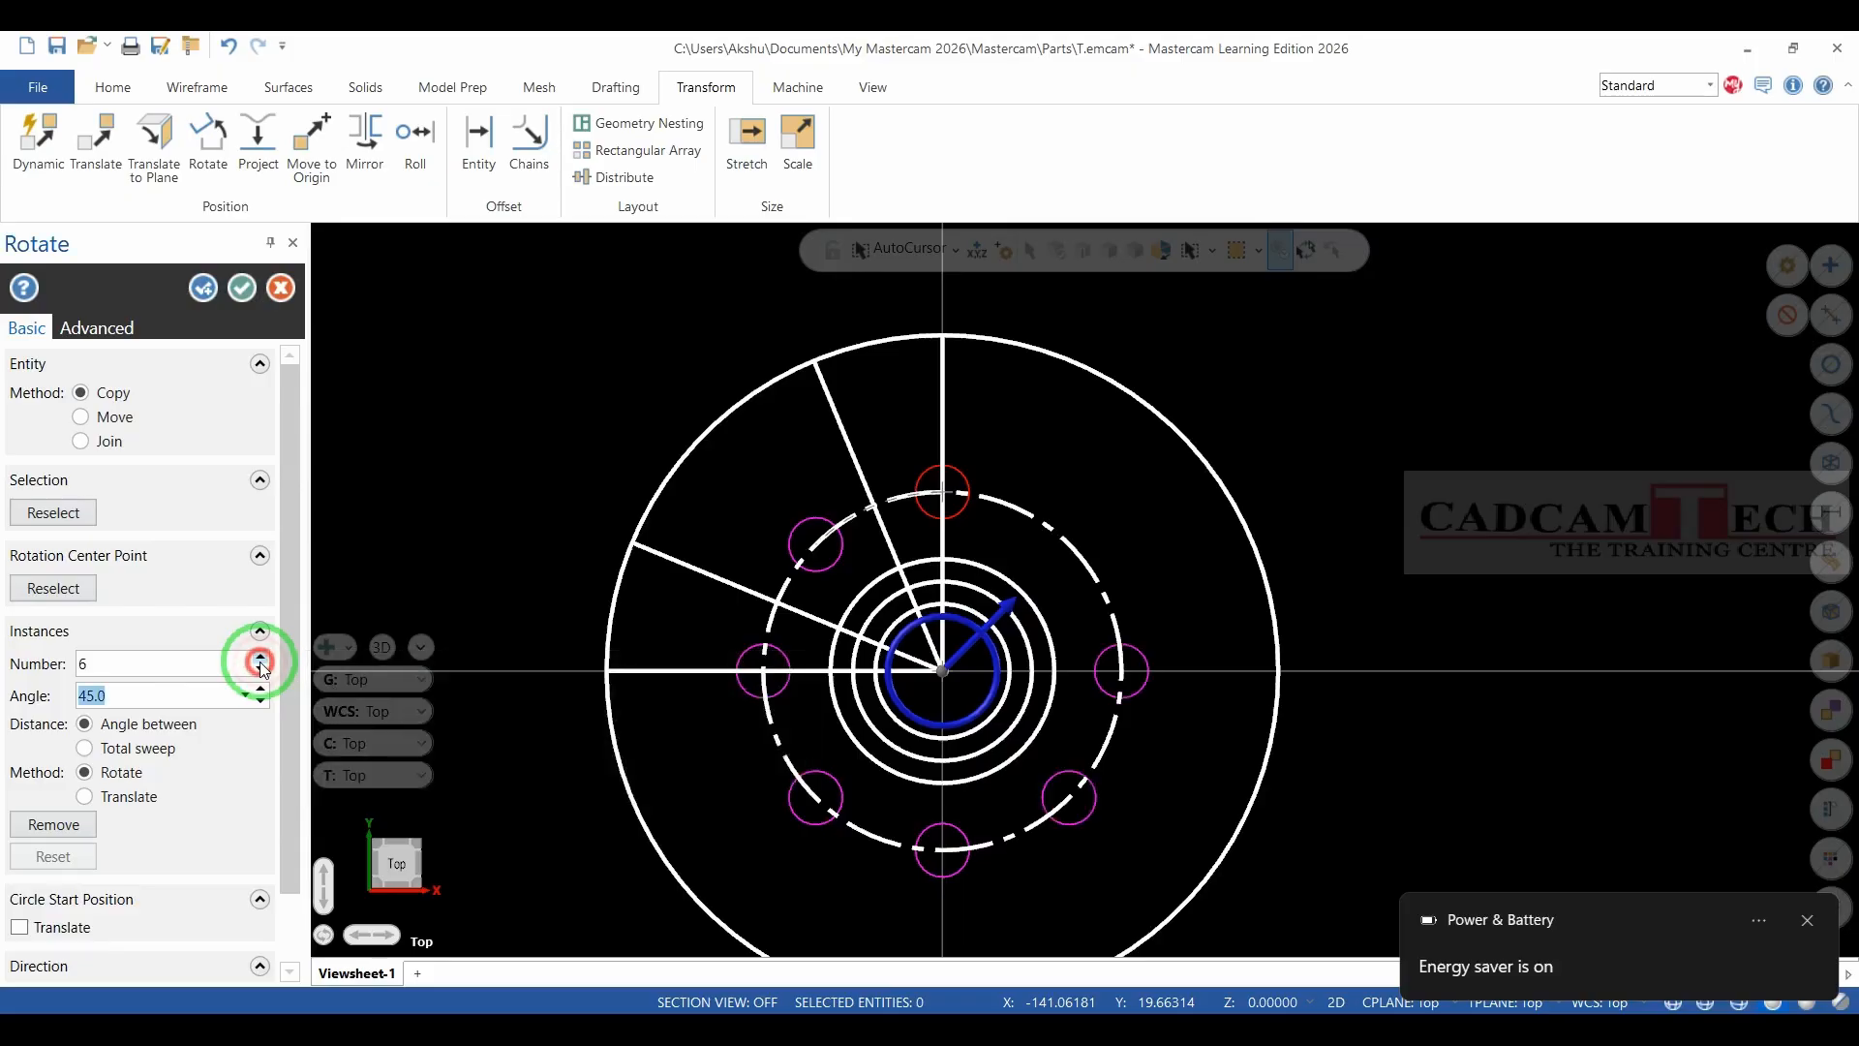
click(242, 287)
right_click(1249, 423)
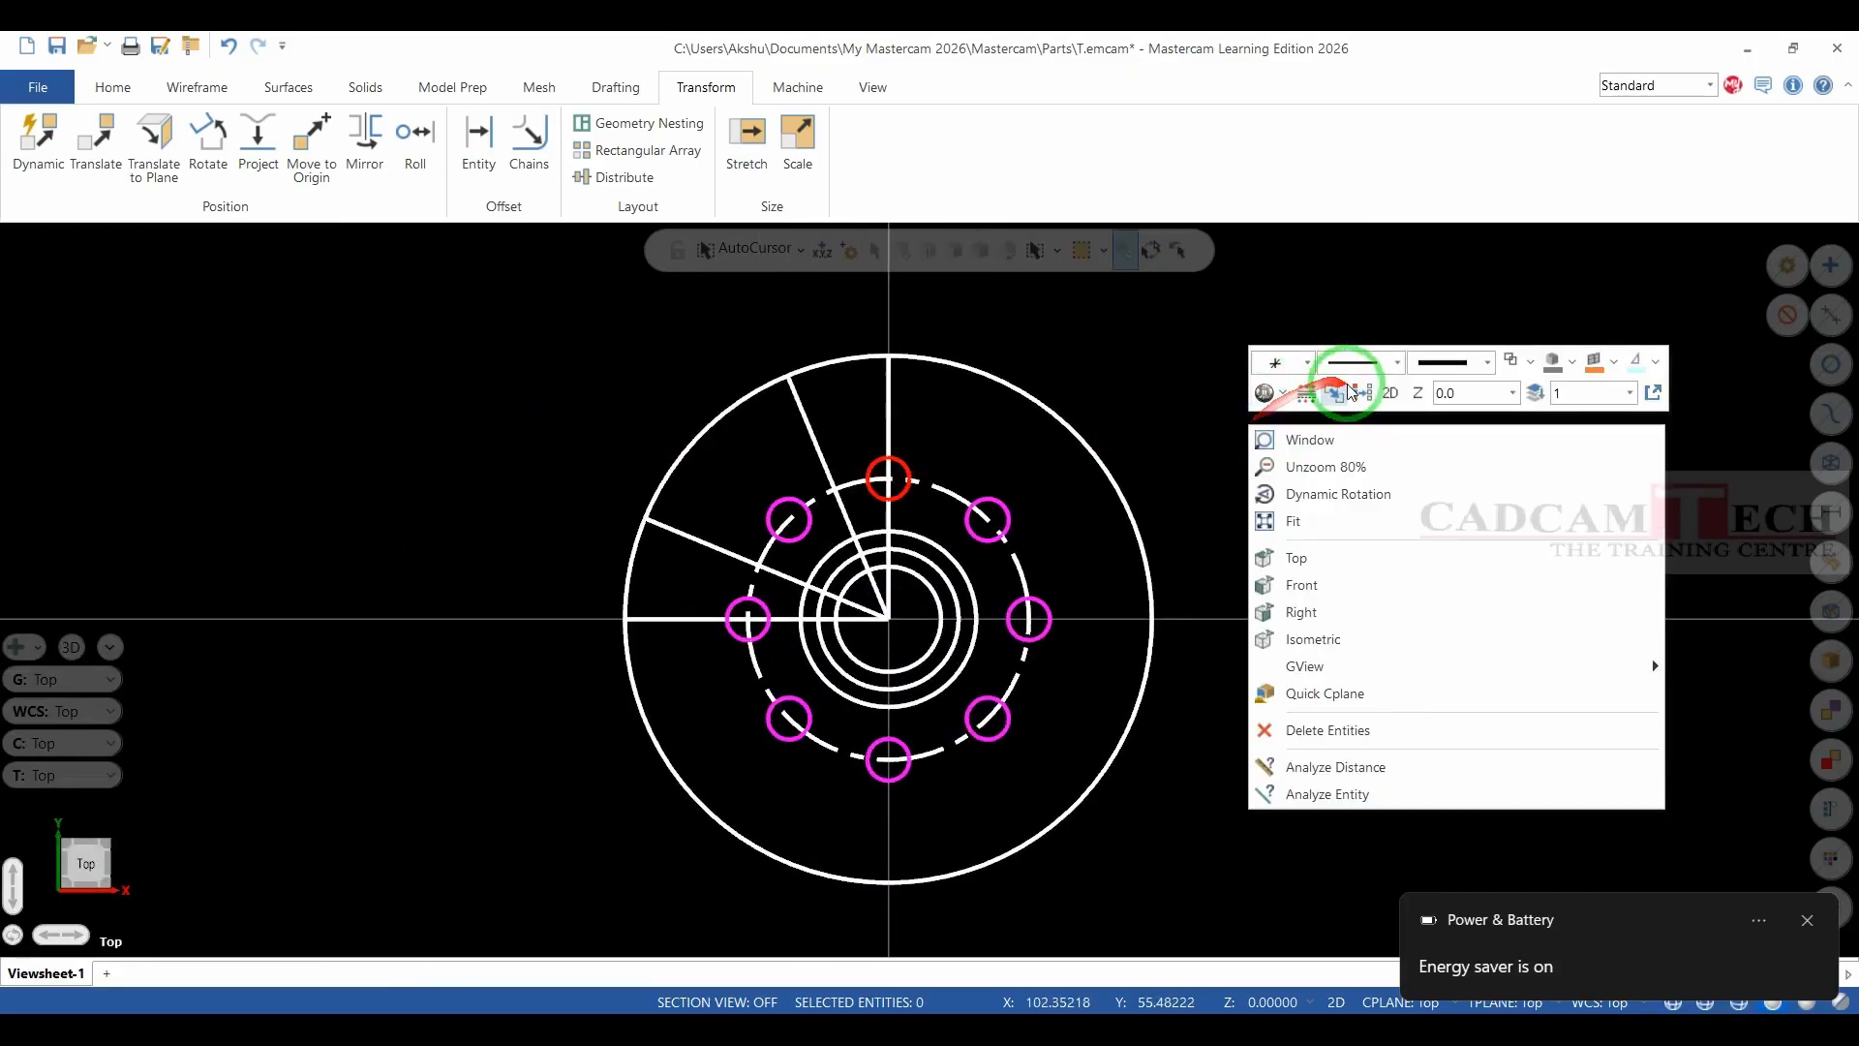
click(1350, 391)
Draw a circle centred on the origin with a diameter of 120 mm.
scroll(456, 651, up, 1)
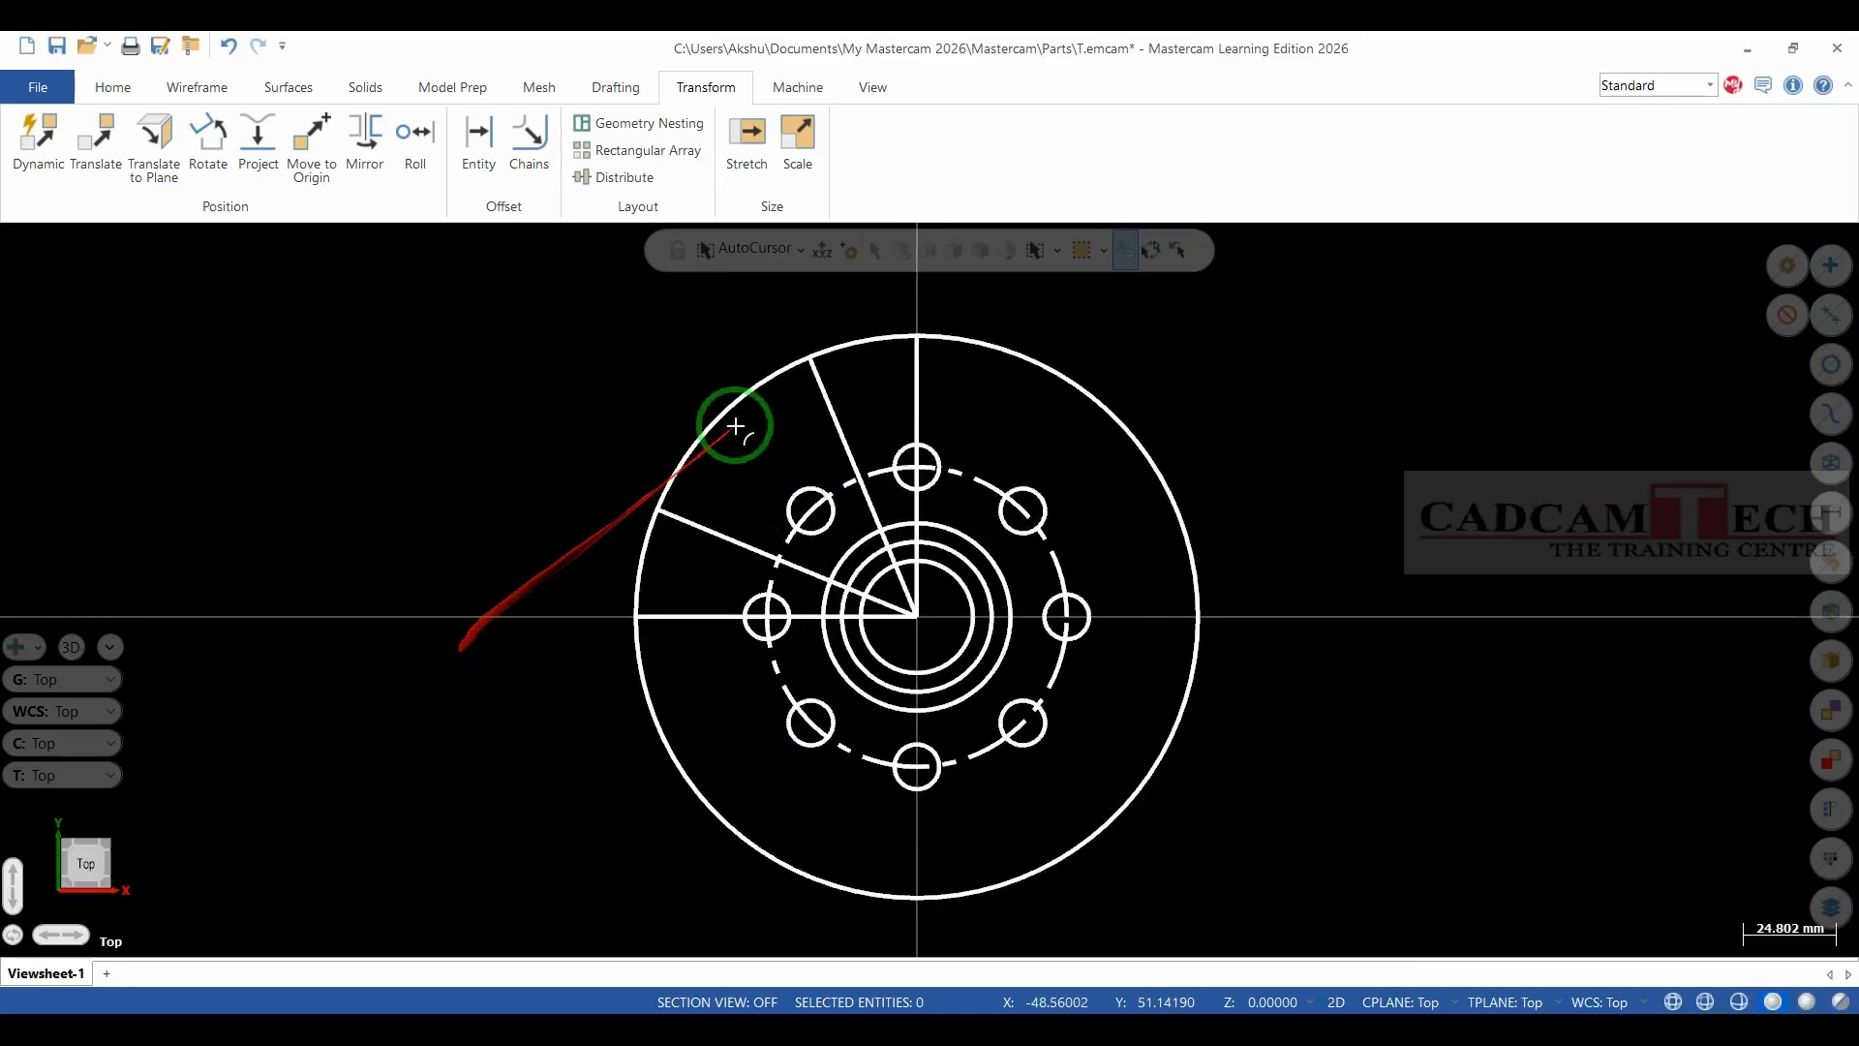
scroll(736, 426, up, 1)
scroll(1075, 427, down, 2)
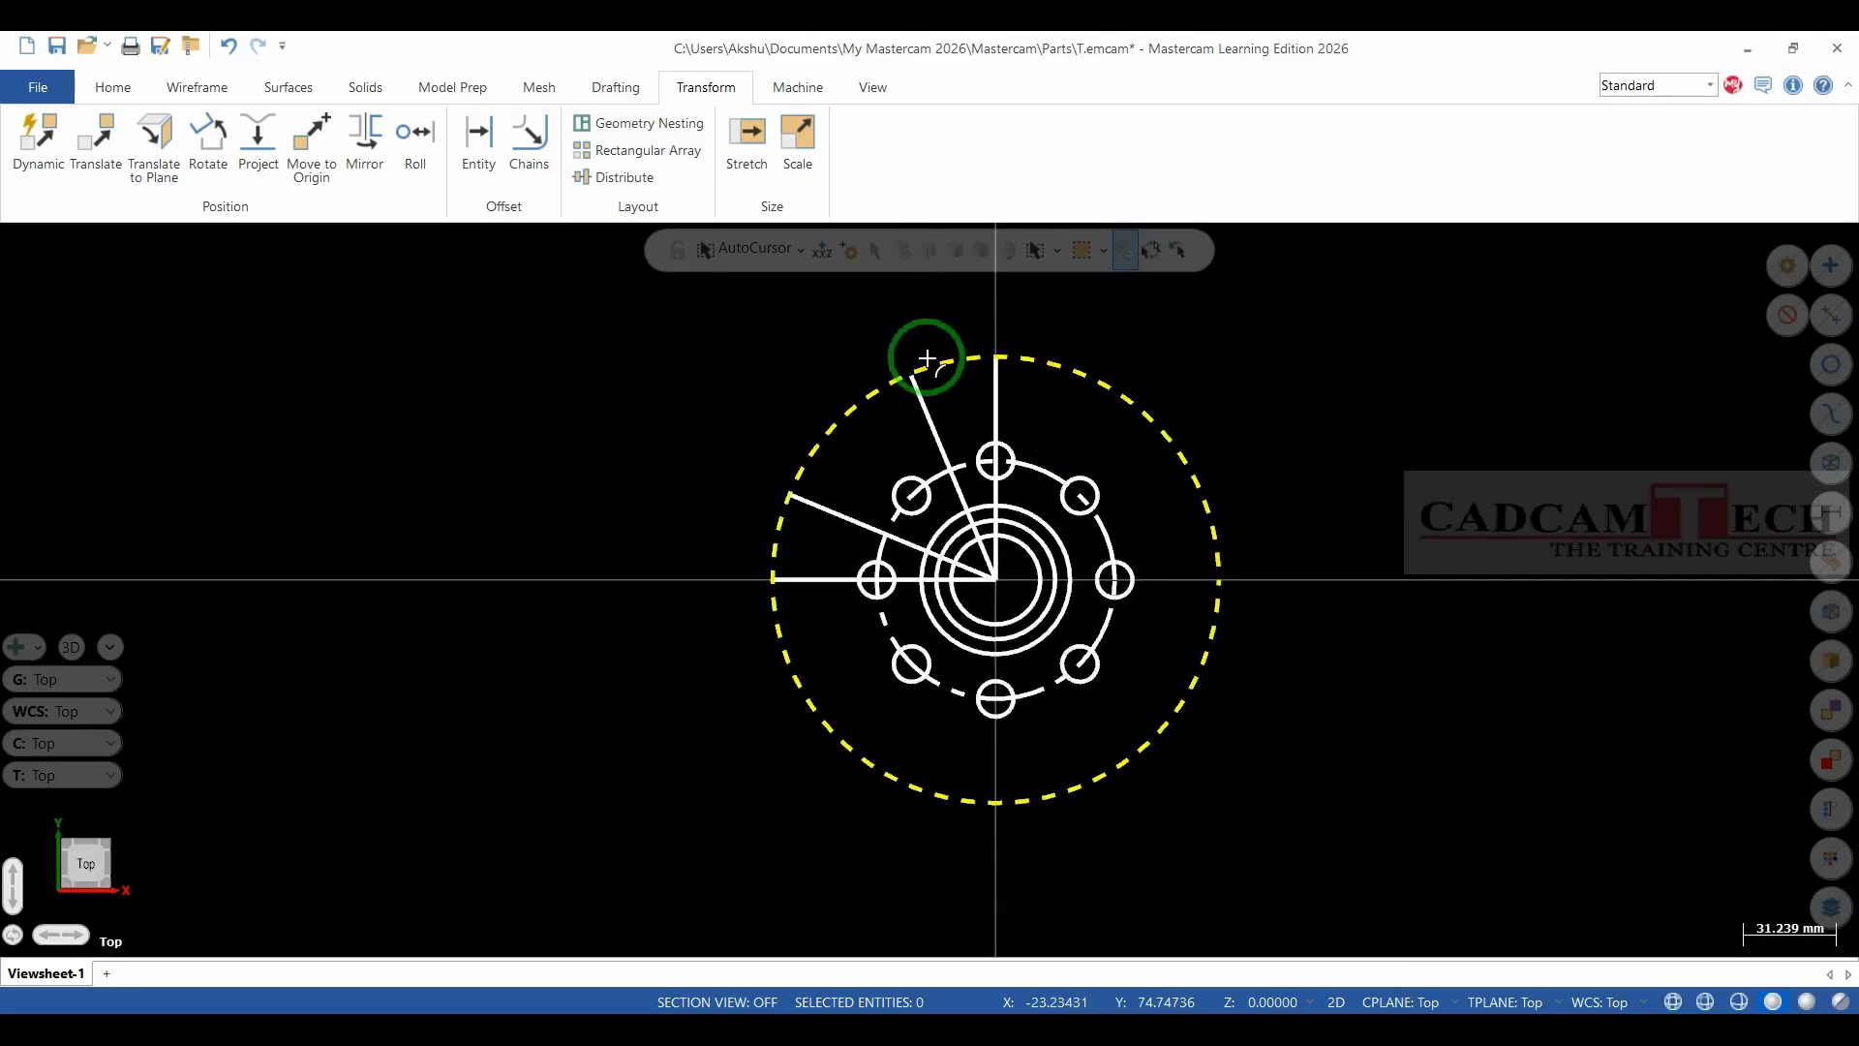
click(194, 86)
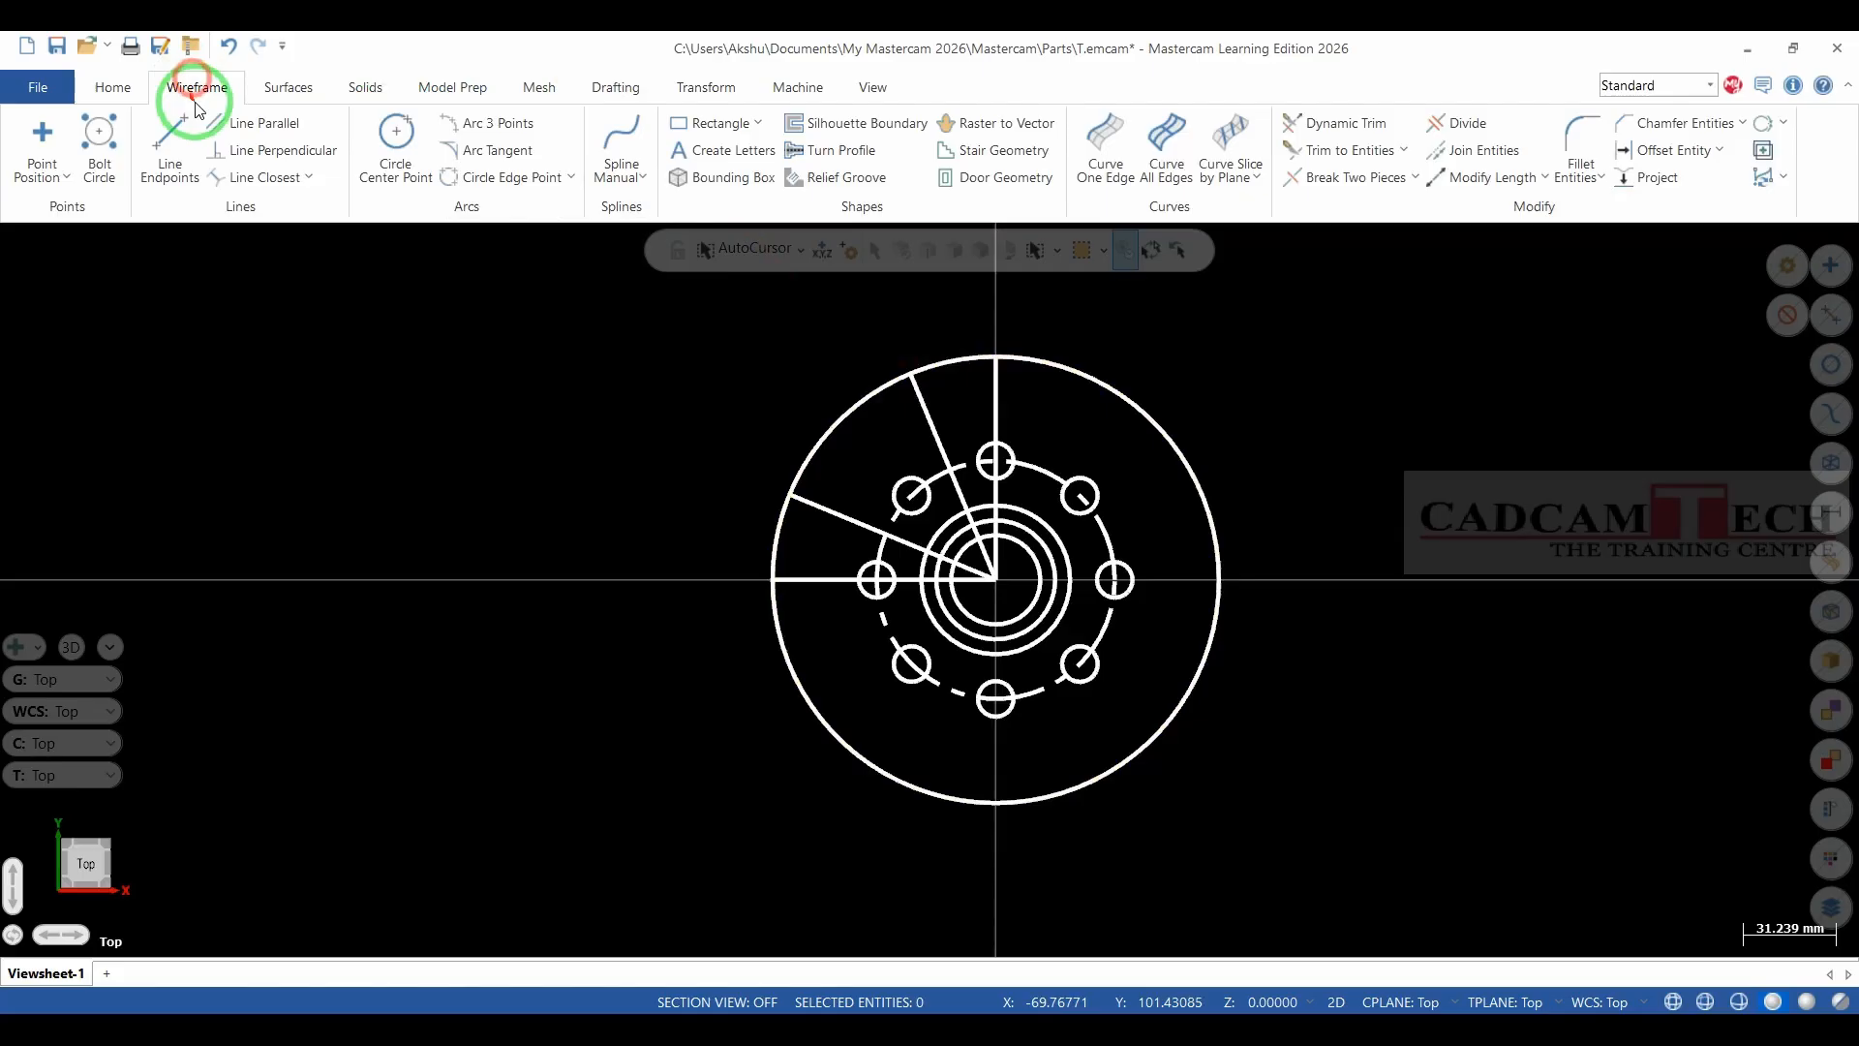
click(397, 134)
click(1149, 581)
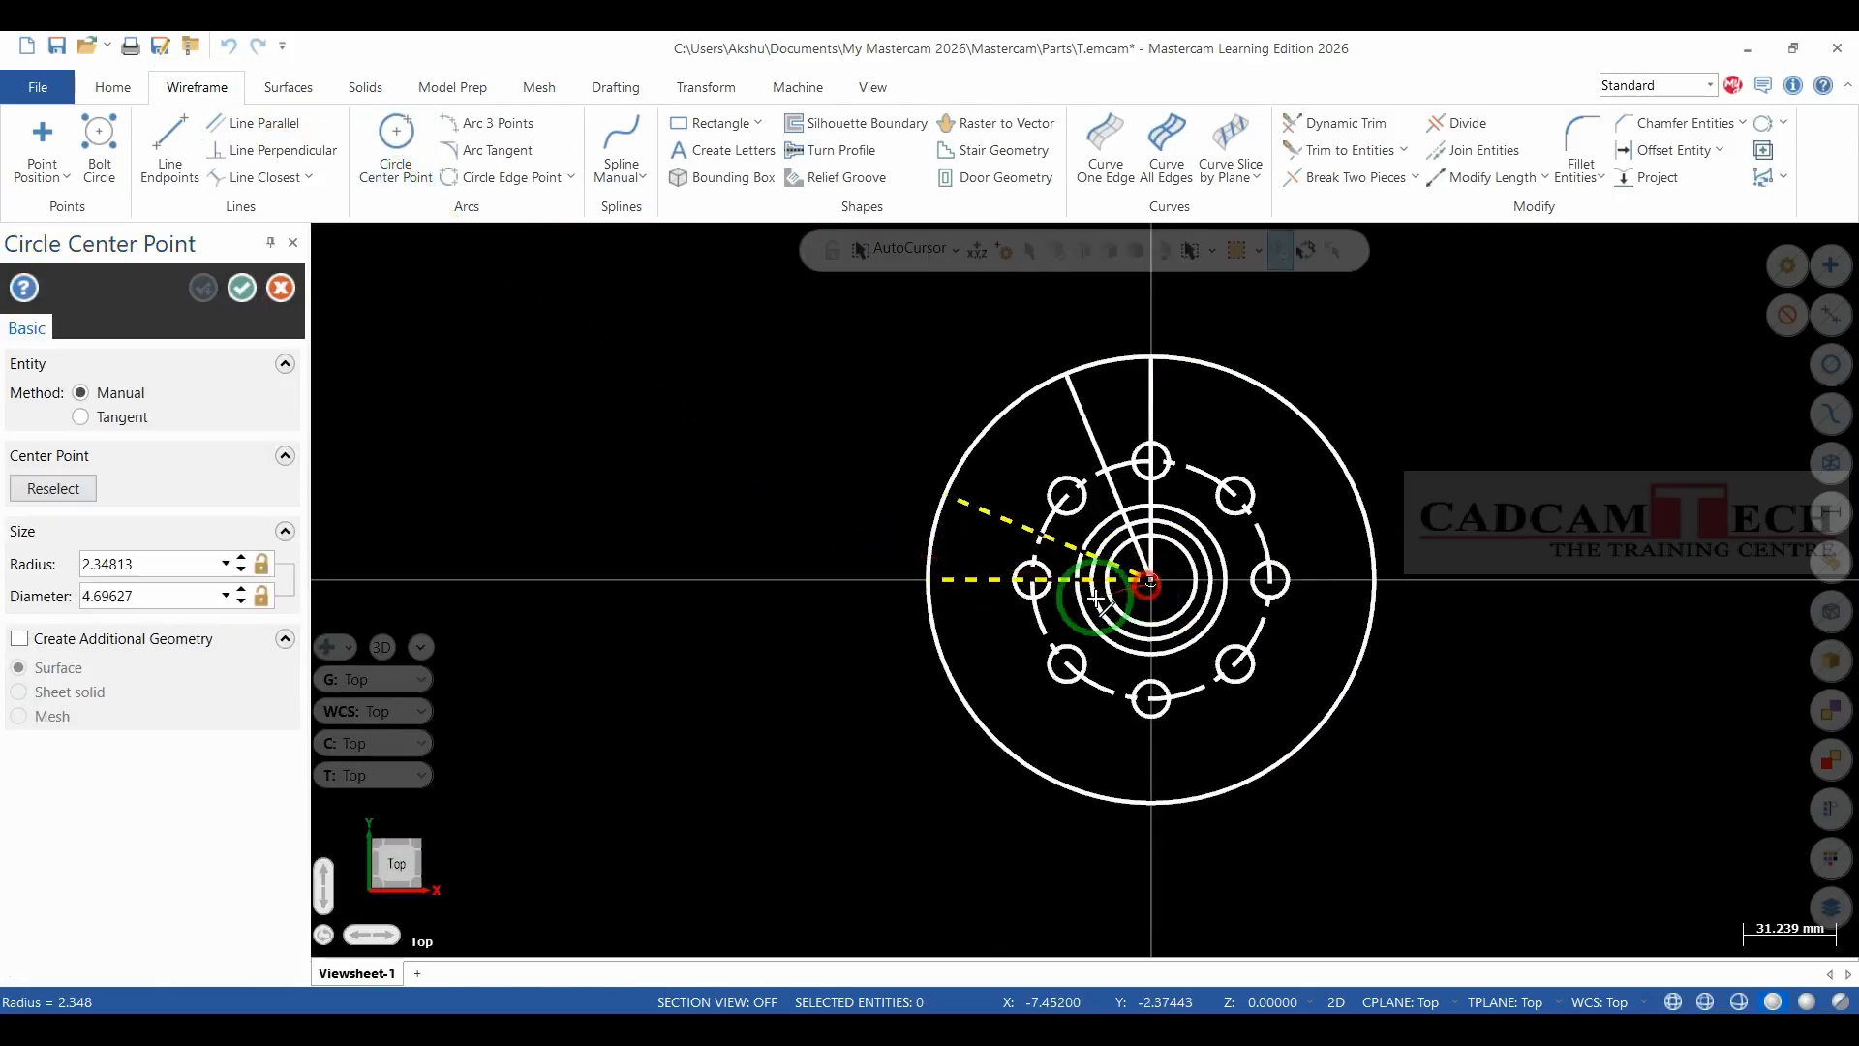
click(983, 629)
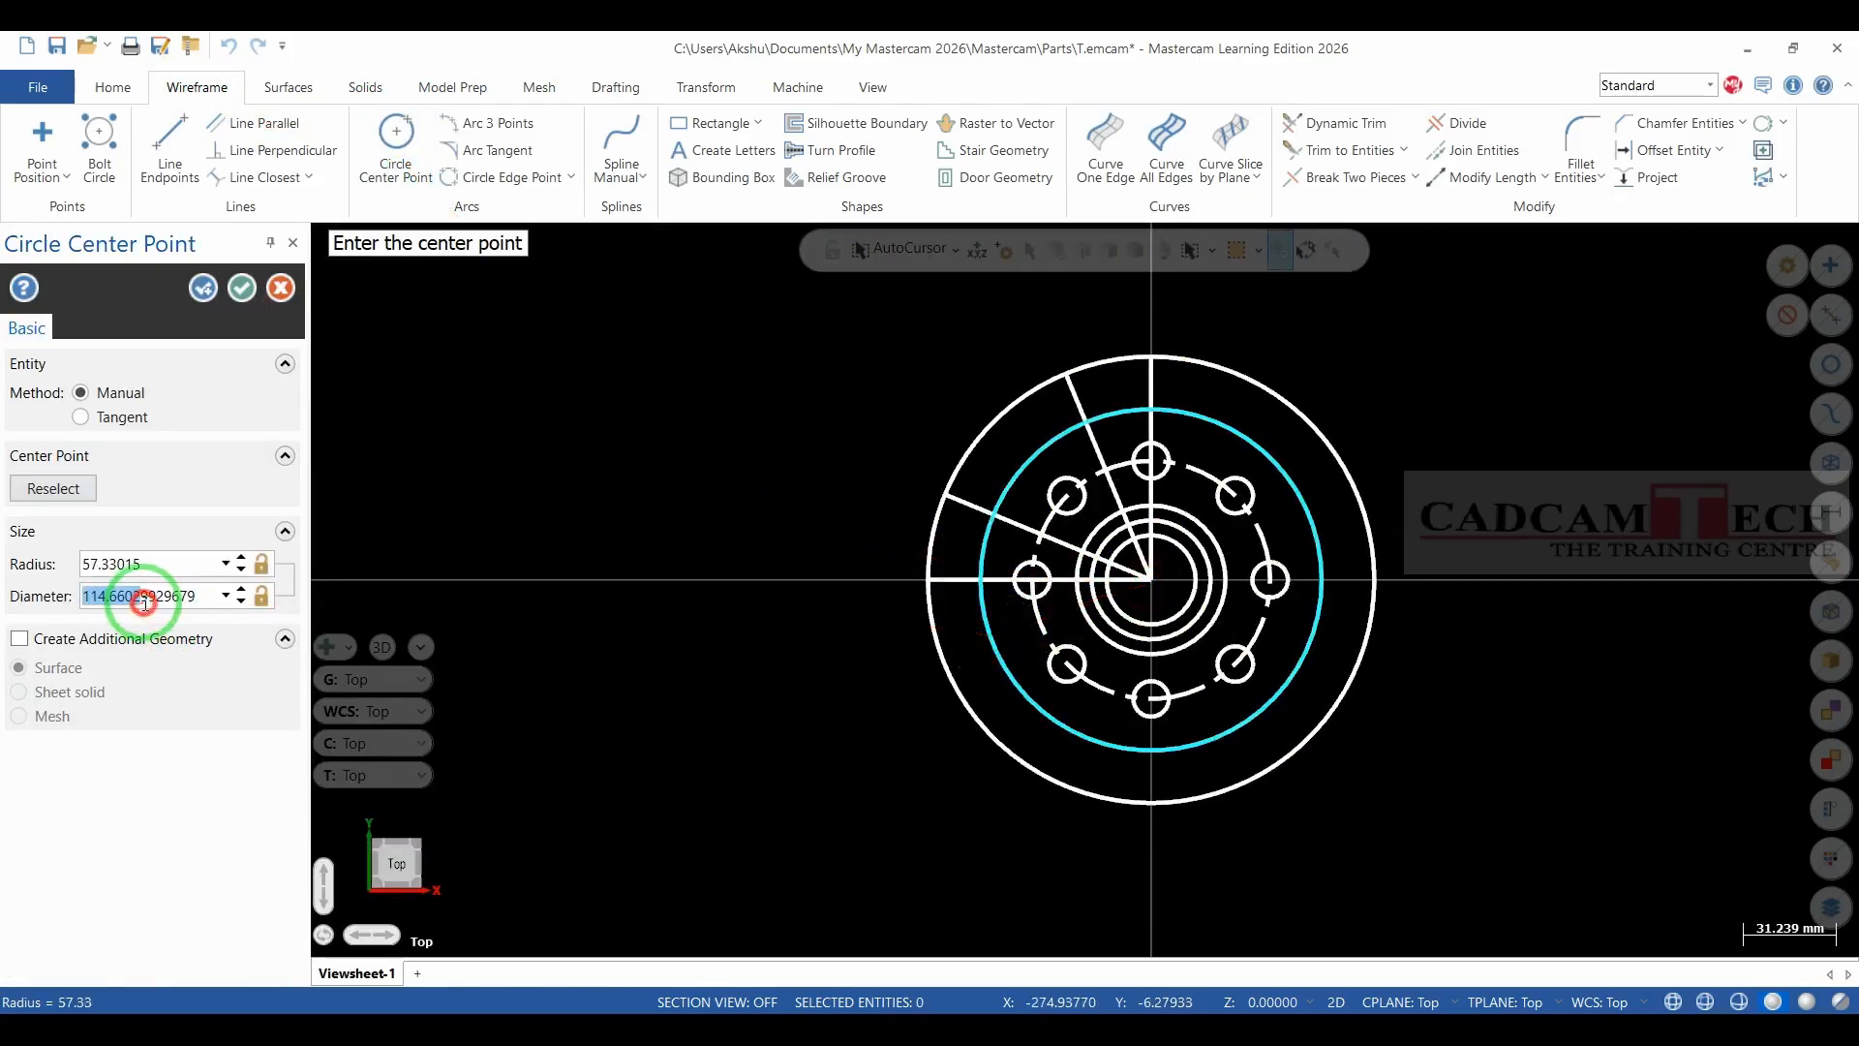
drag(210, 596, 64, 600)
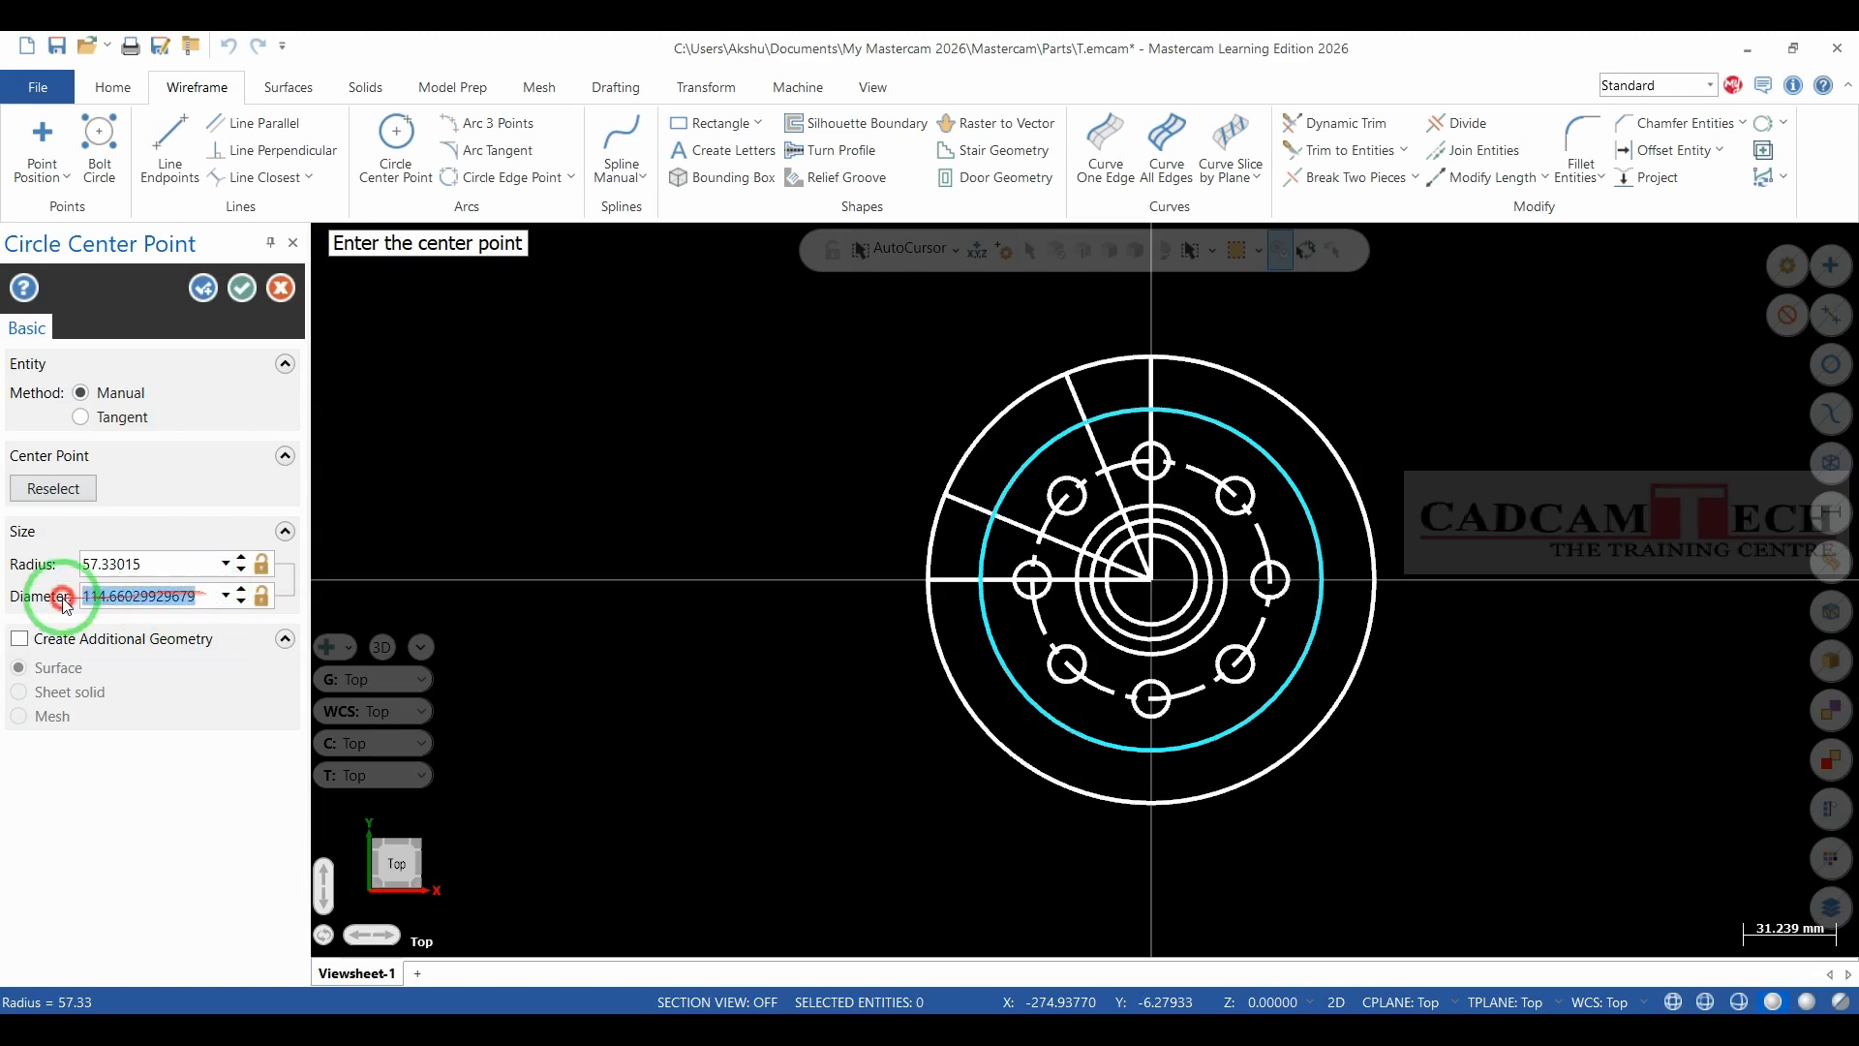
text(120)
key(Return)
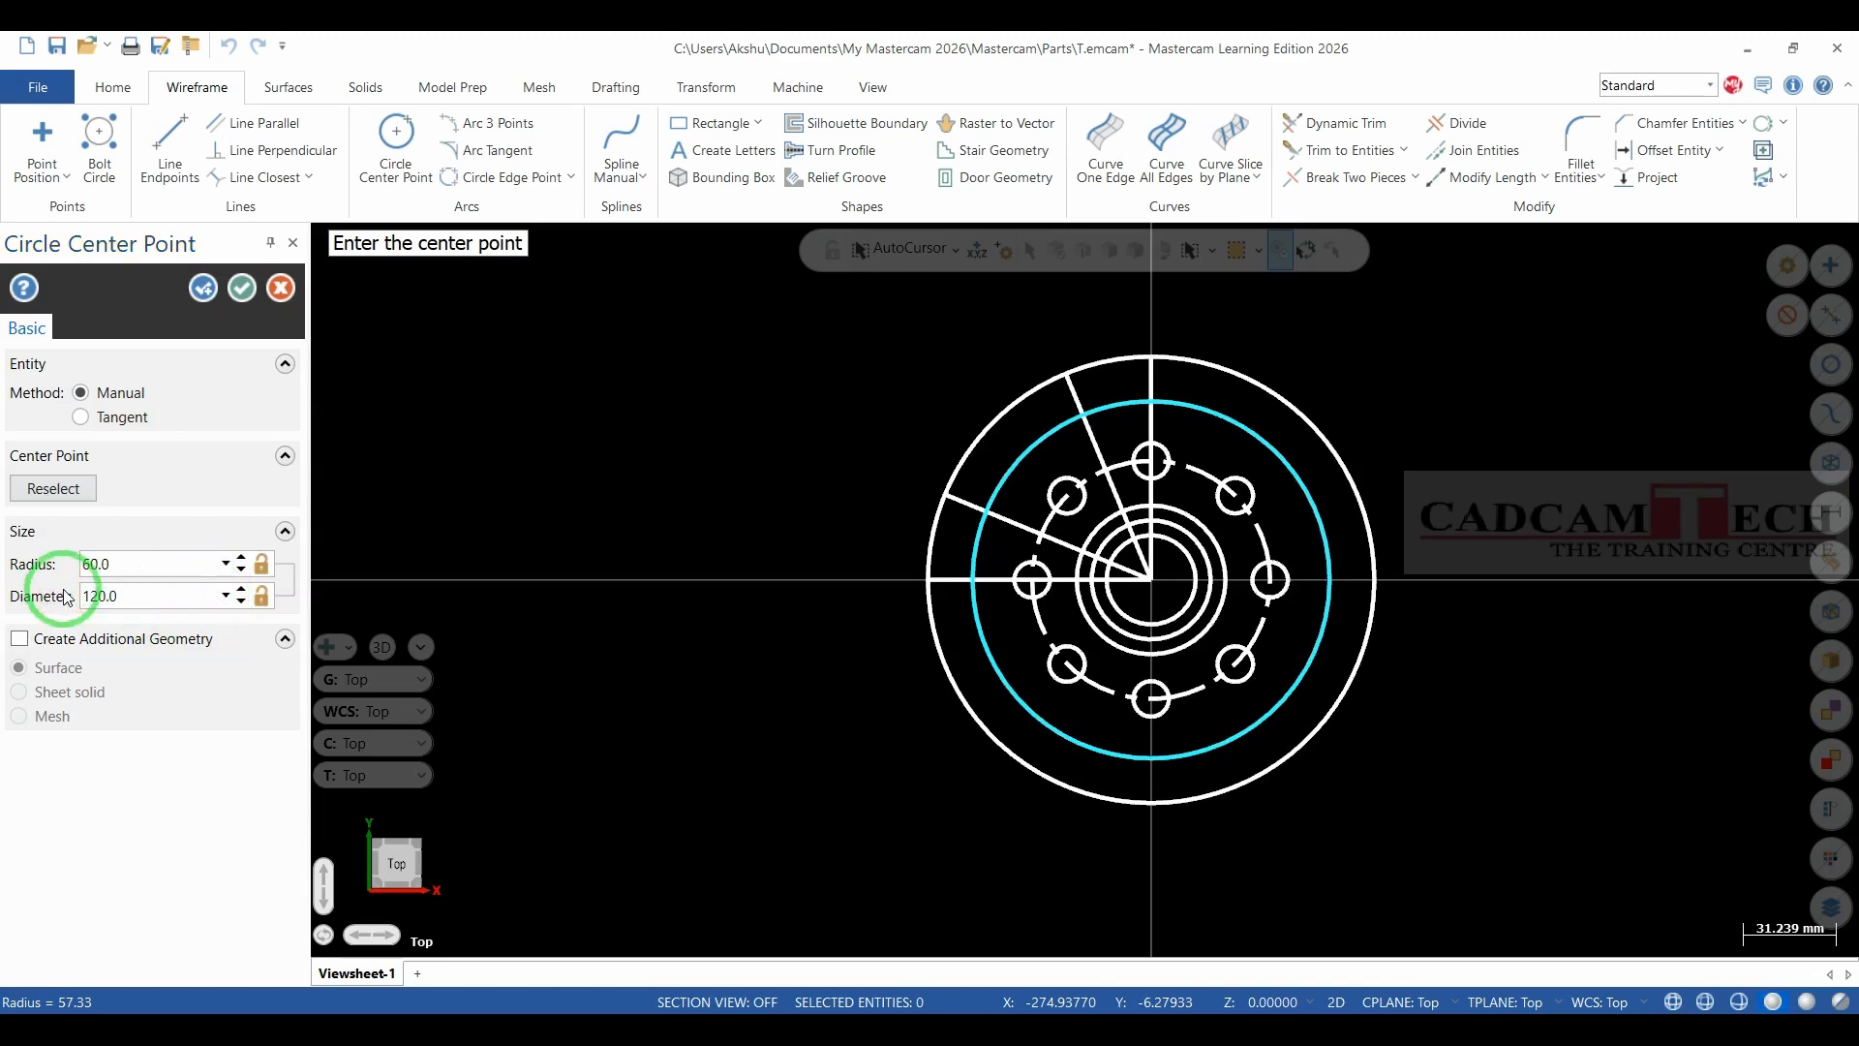
click(242, 288)
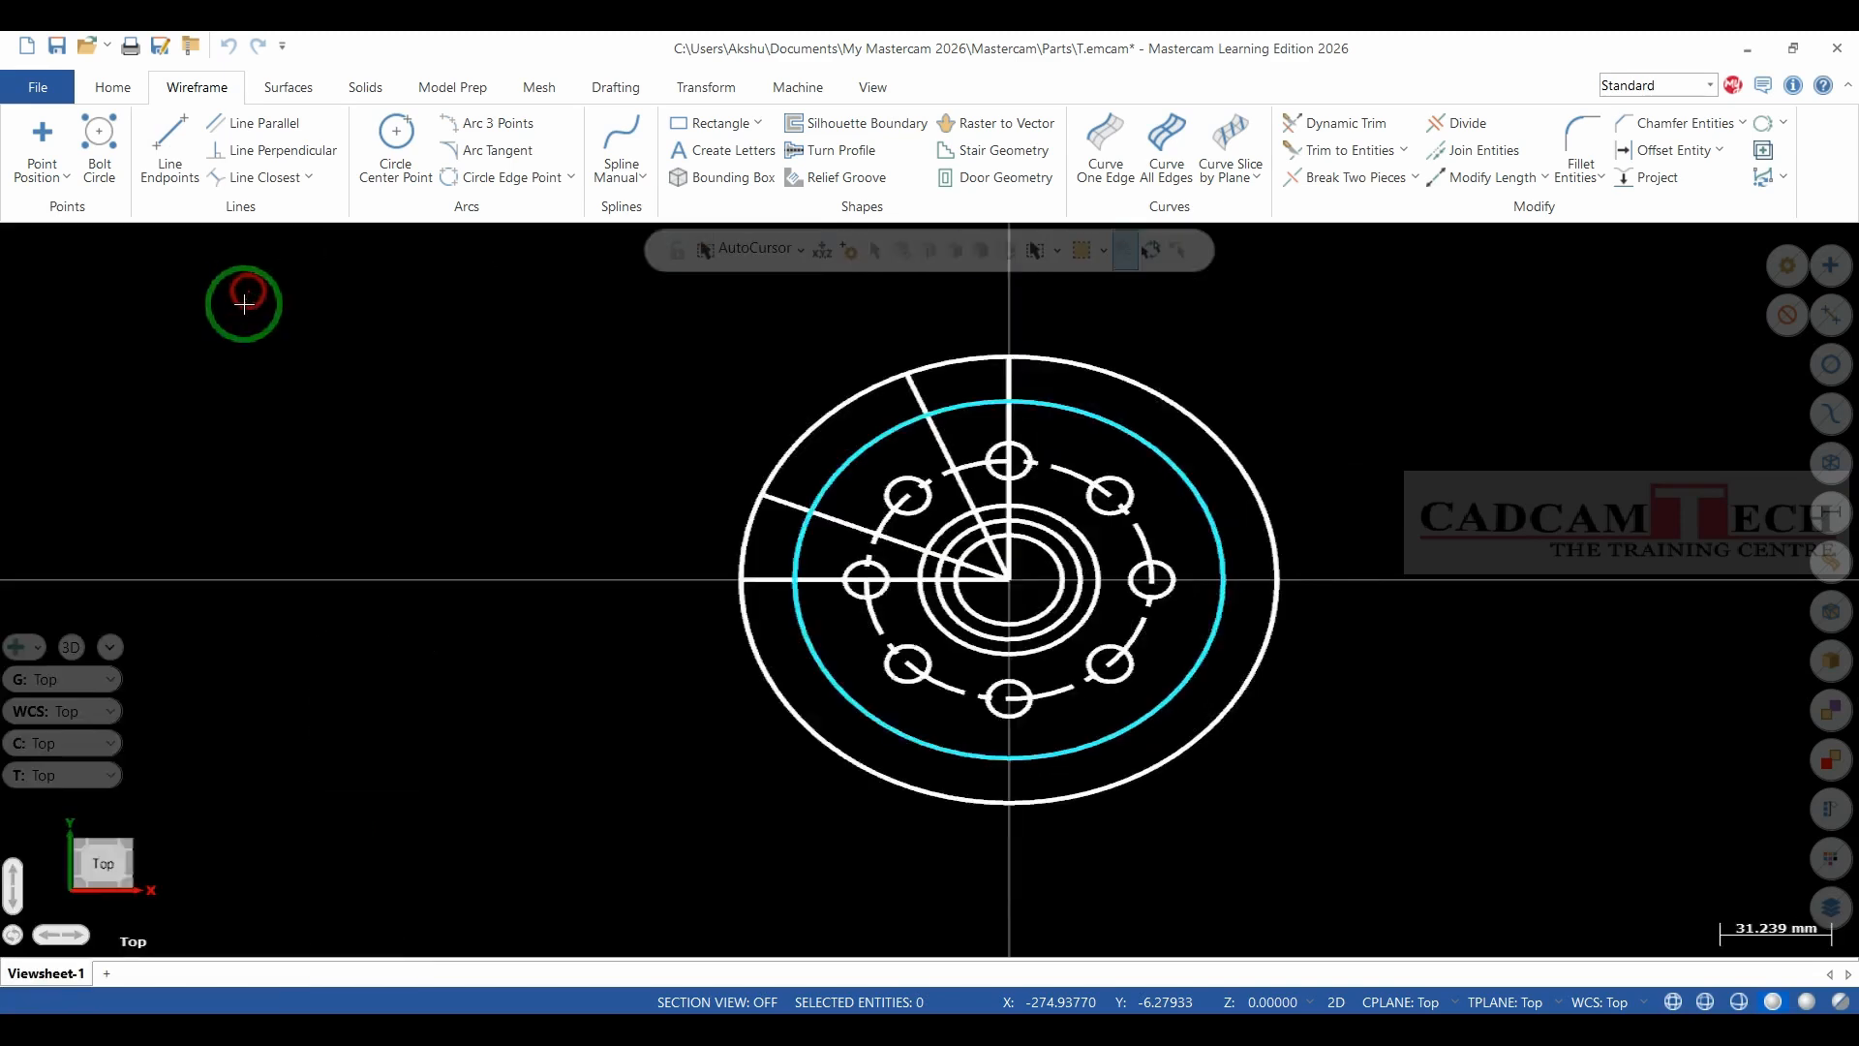
Trim away the outermost circle outside the upper-left quadrant with Divide, keeping its arc between the horizontal and vertical lines.
scroll(697, 343, up, 2)
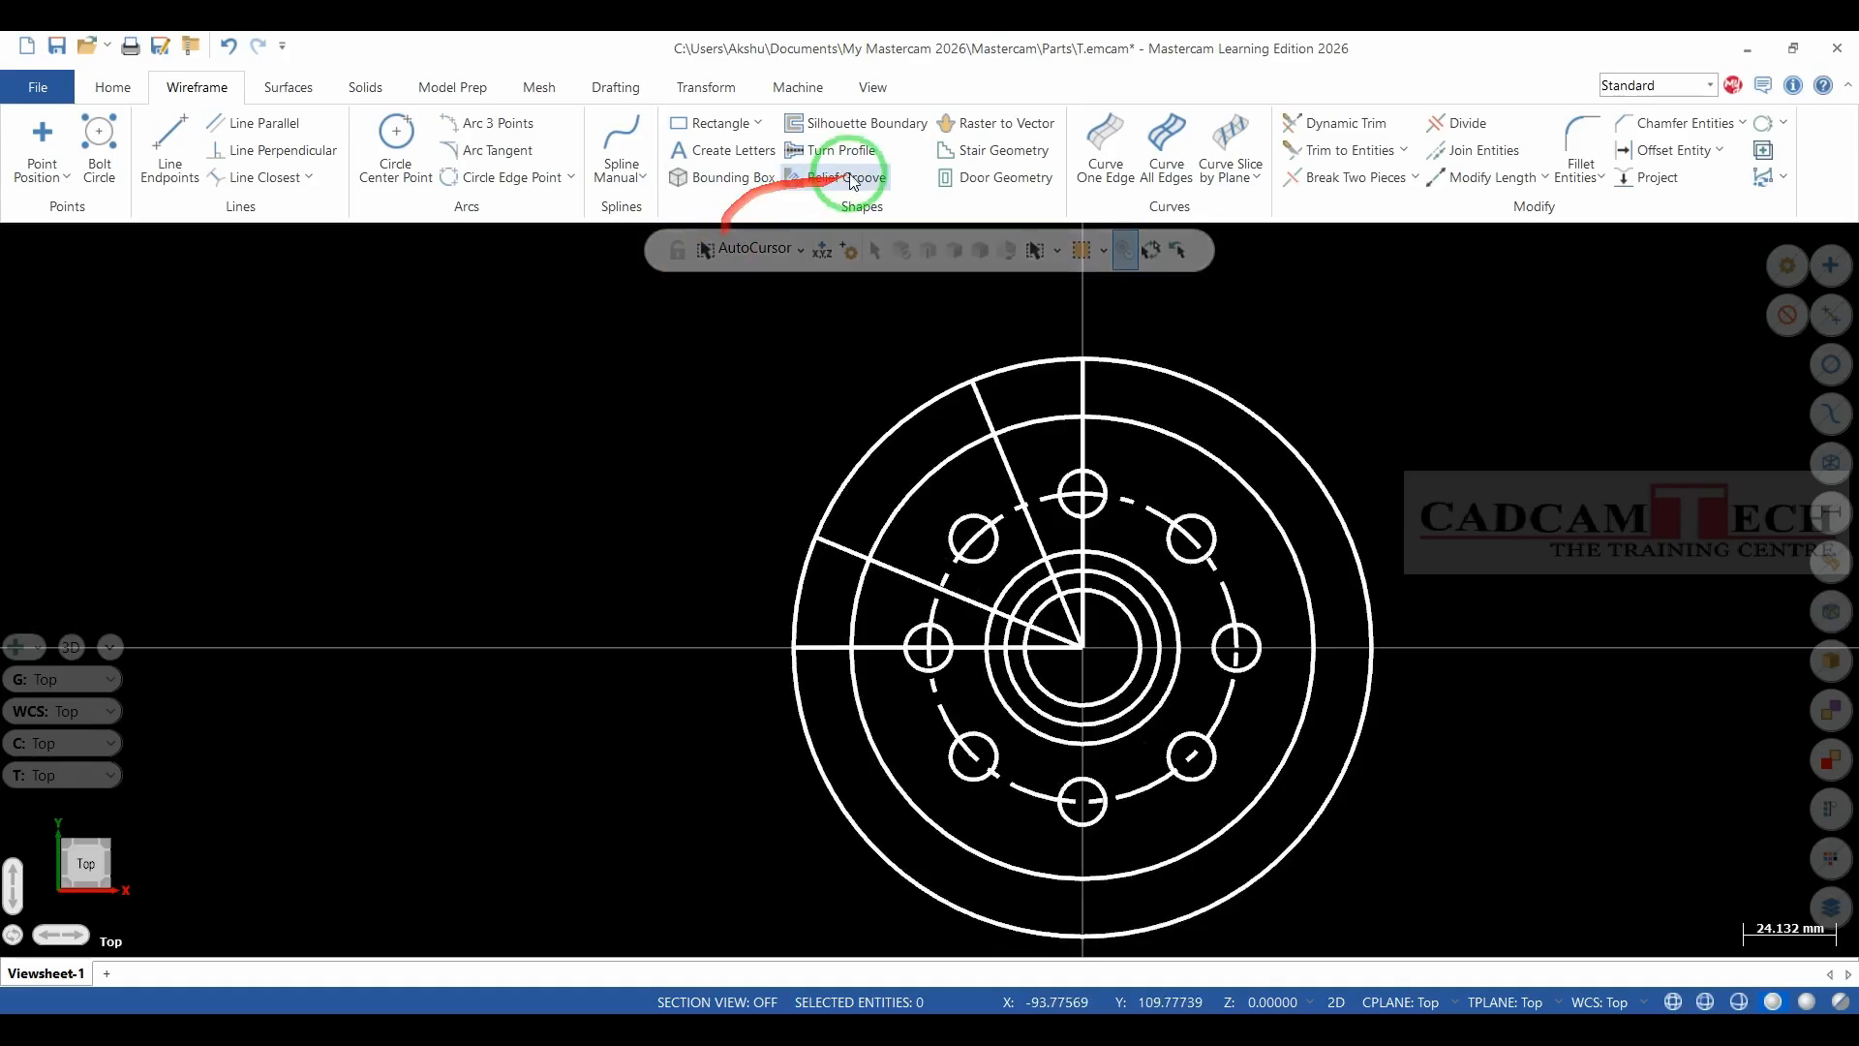
click(1464, 124)
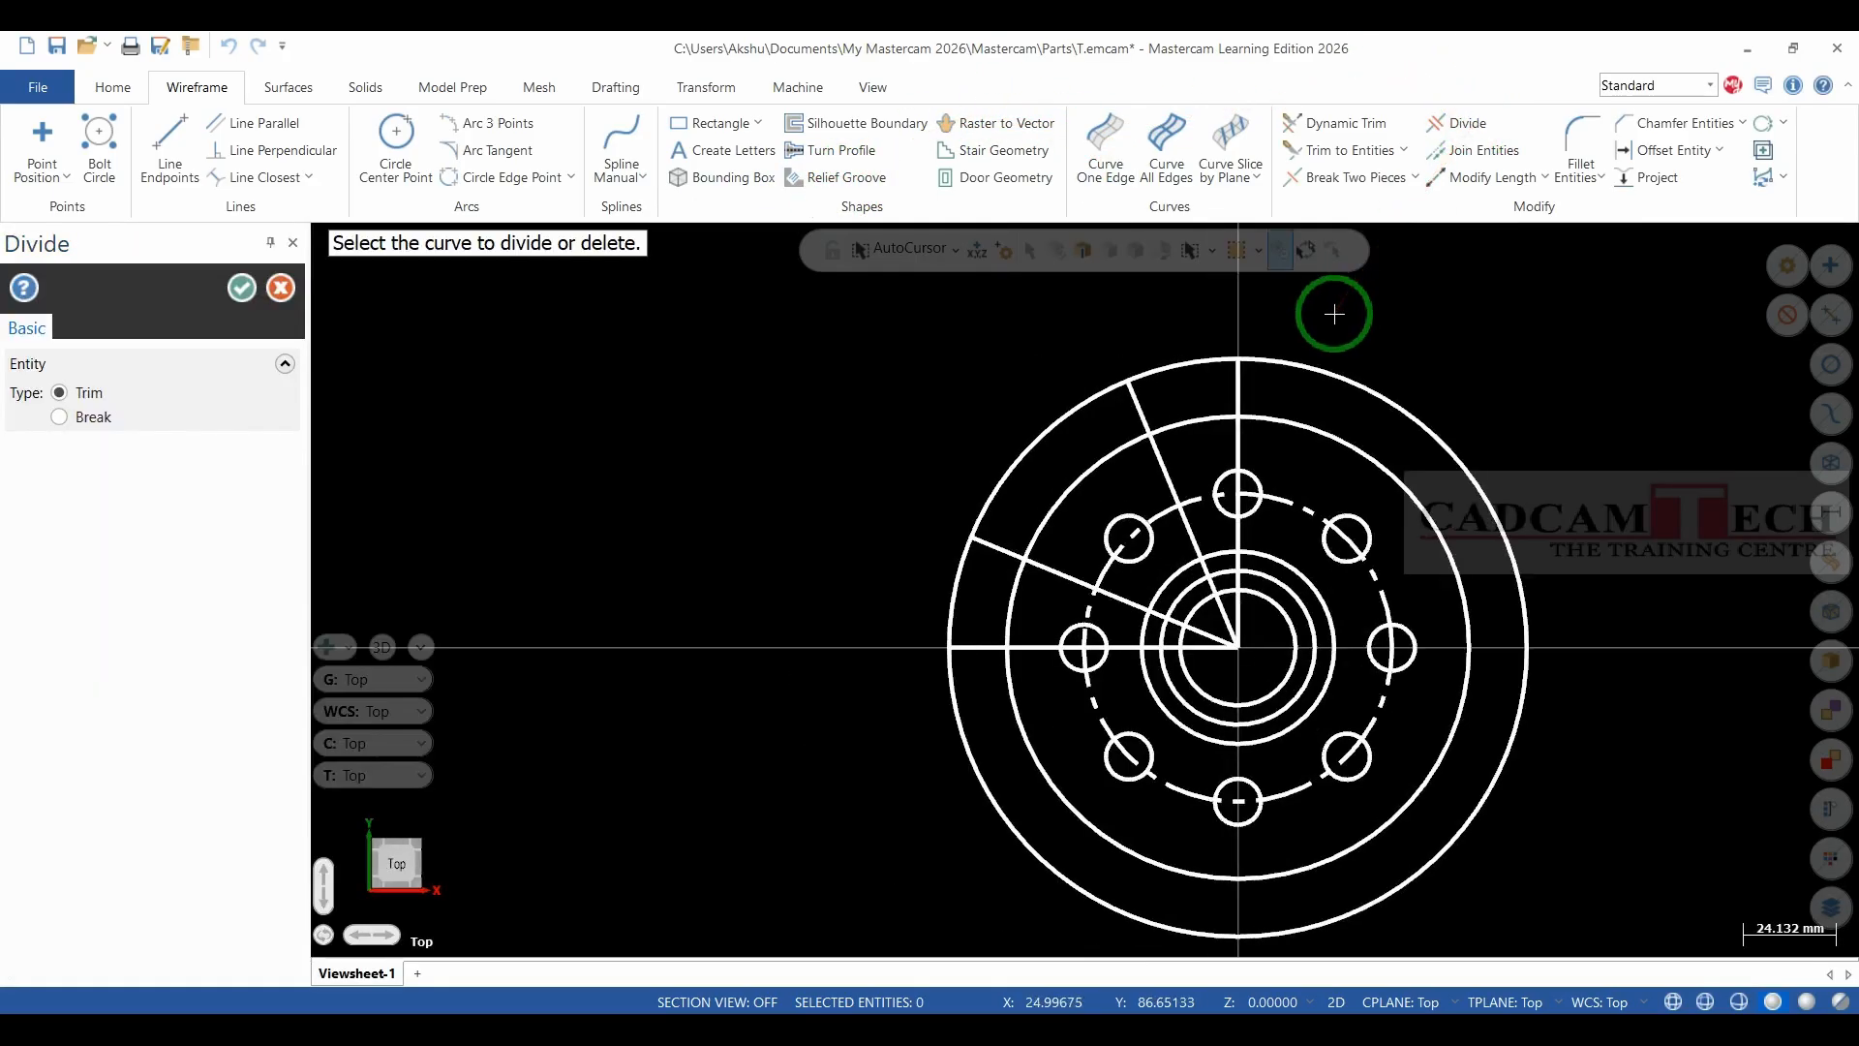
scroll(1334, 314, down, 1)
click(1297, 363)
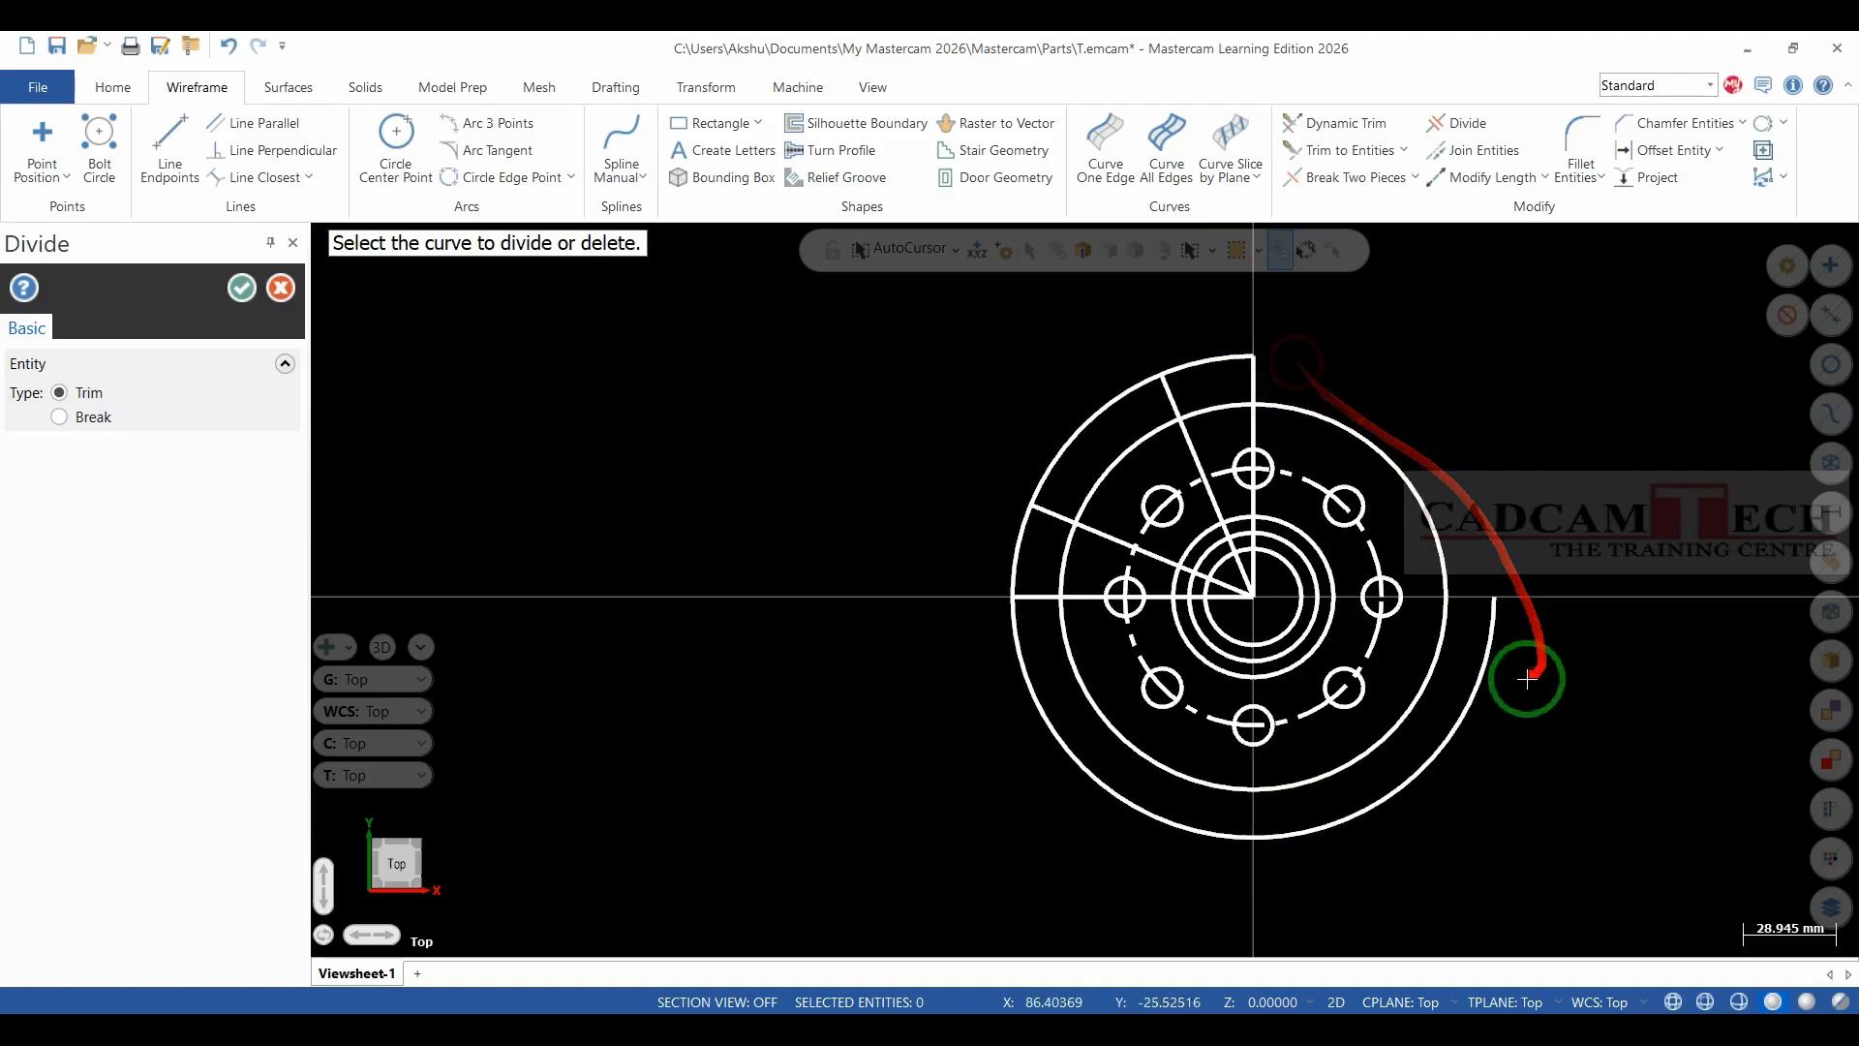
click(1496, 672)
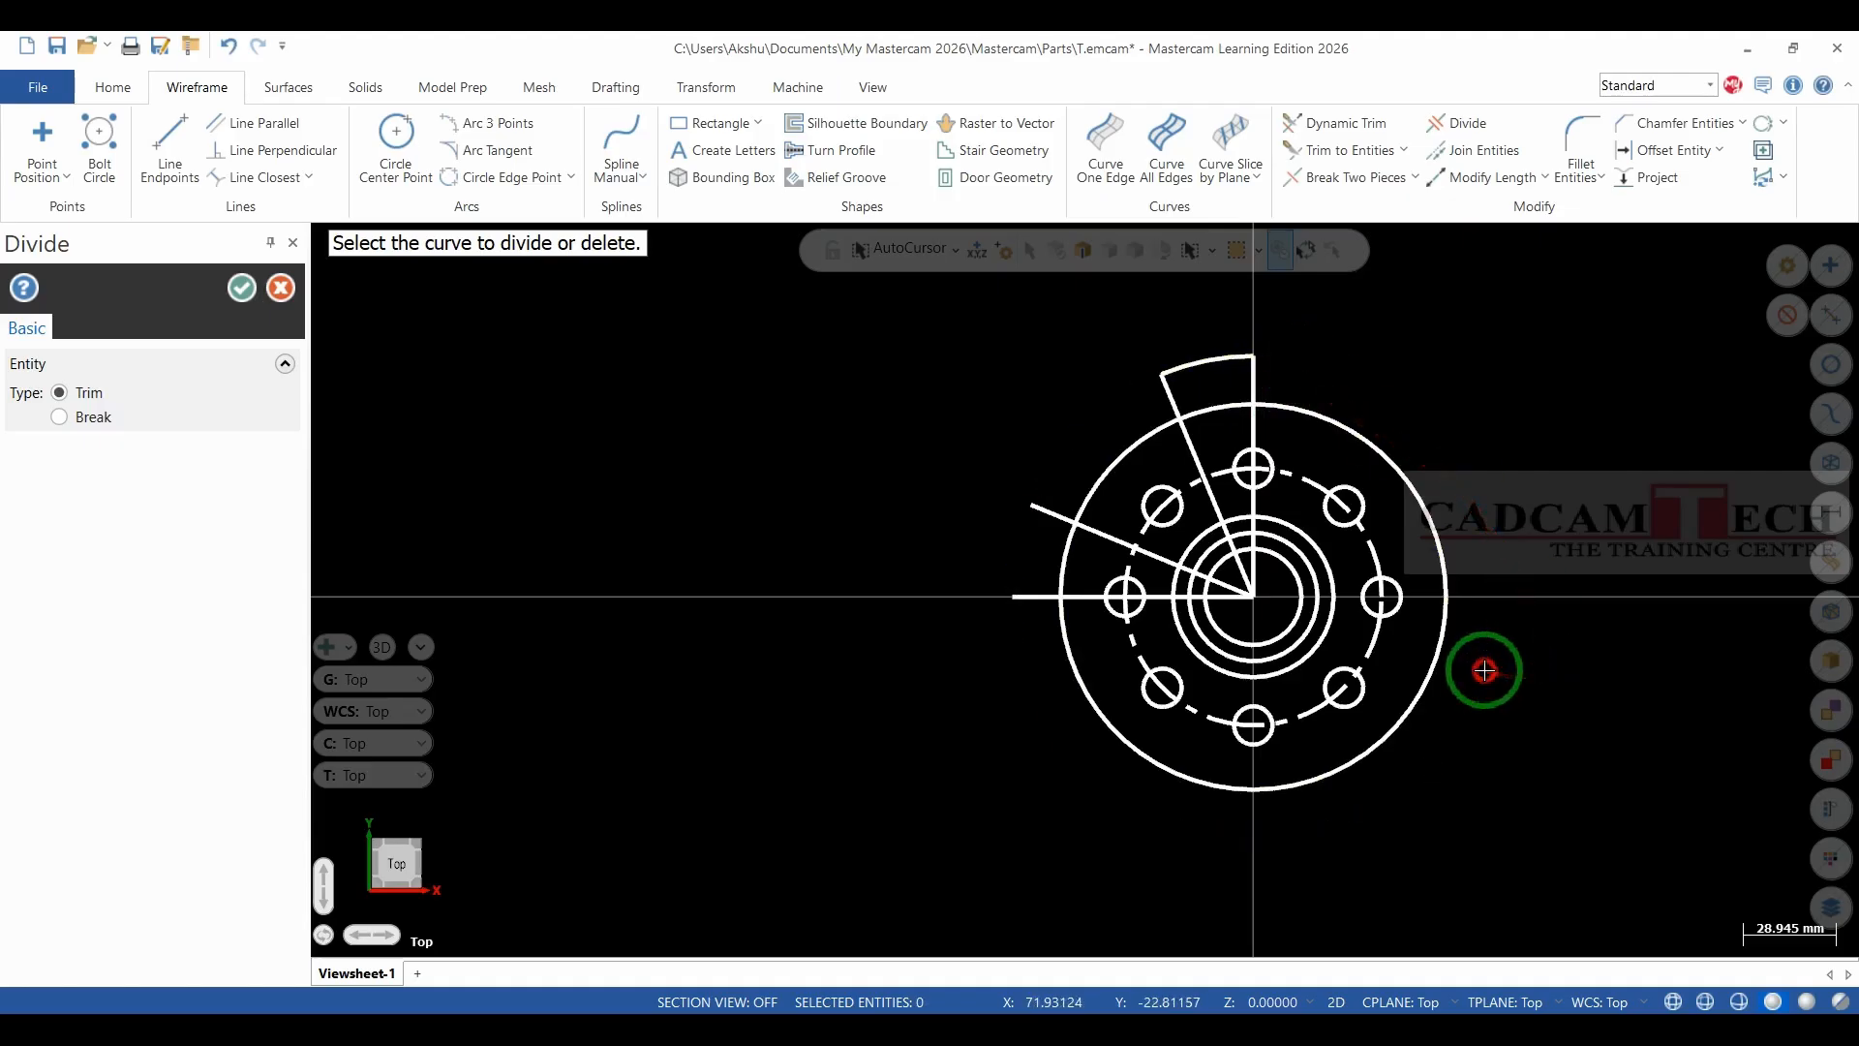
click(254, 45)
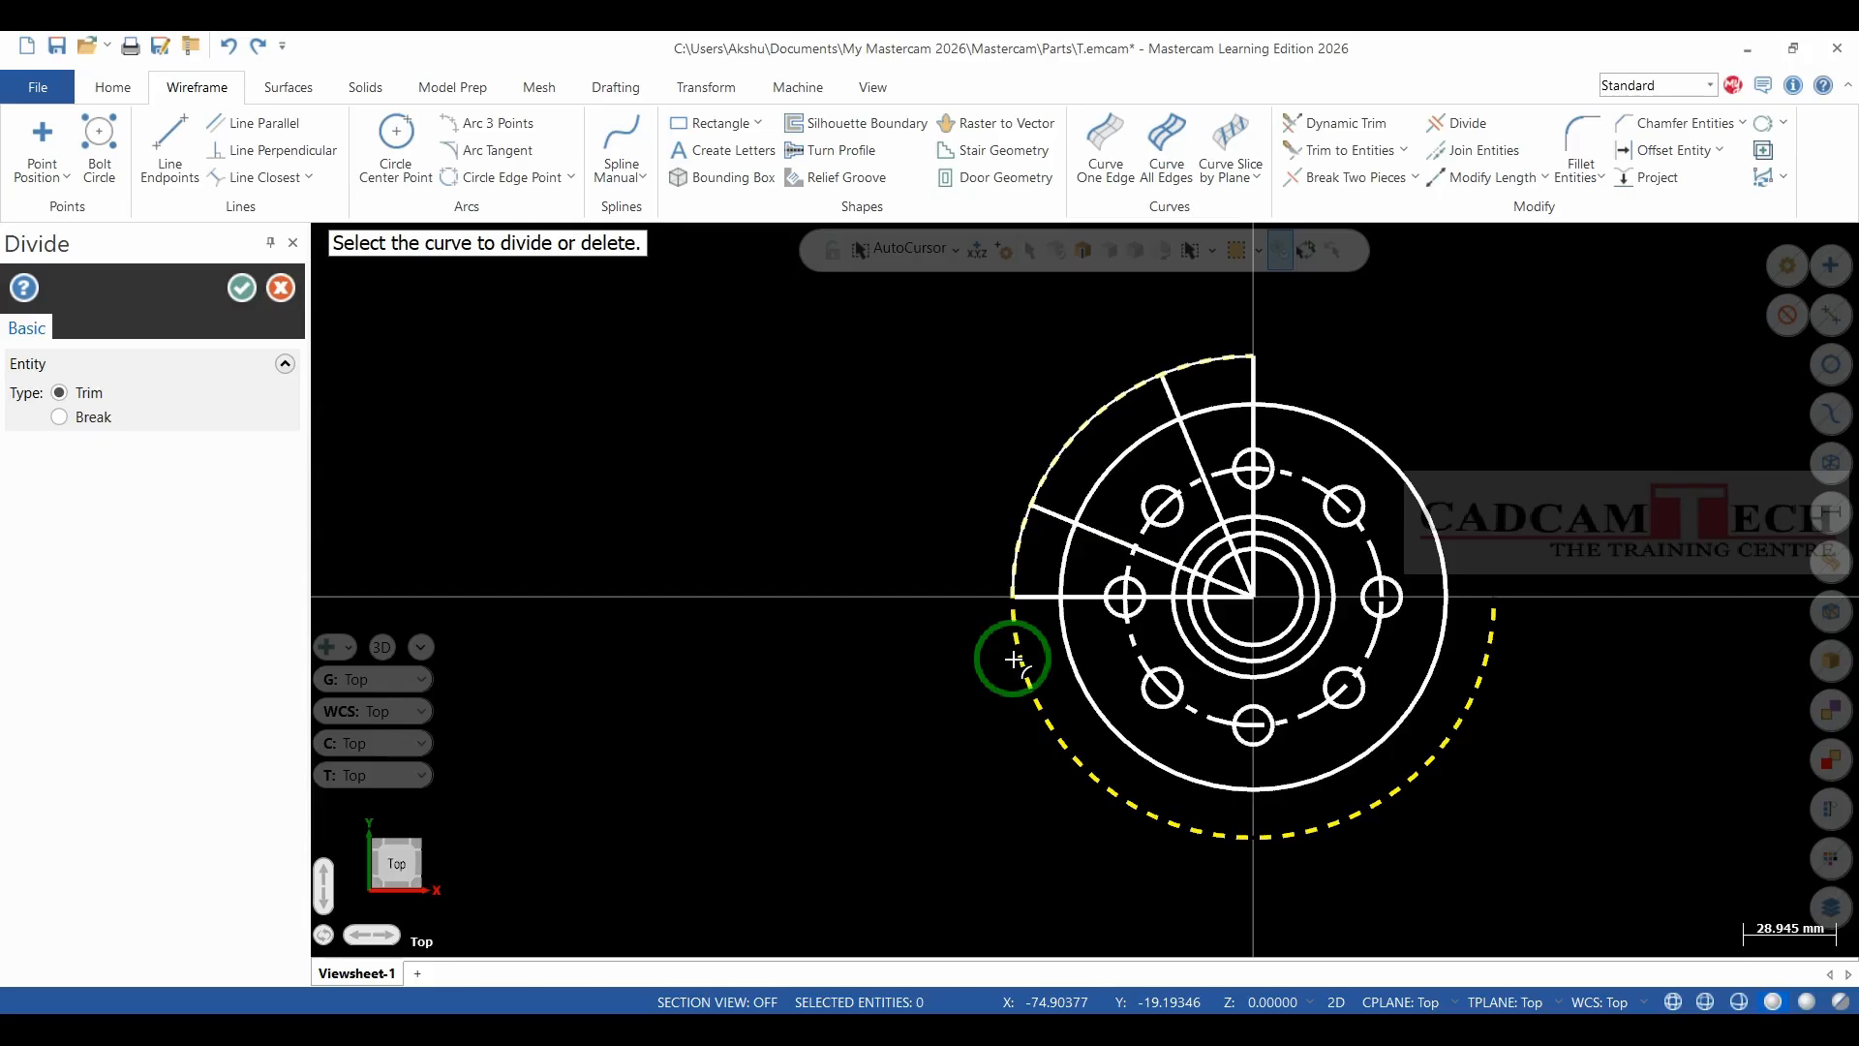
Trim away the upper-right quadrant of the 120 mm circle.
click(1362, 437)
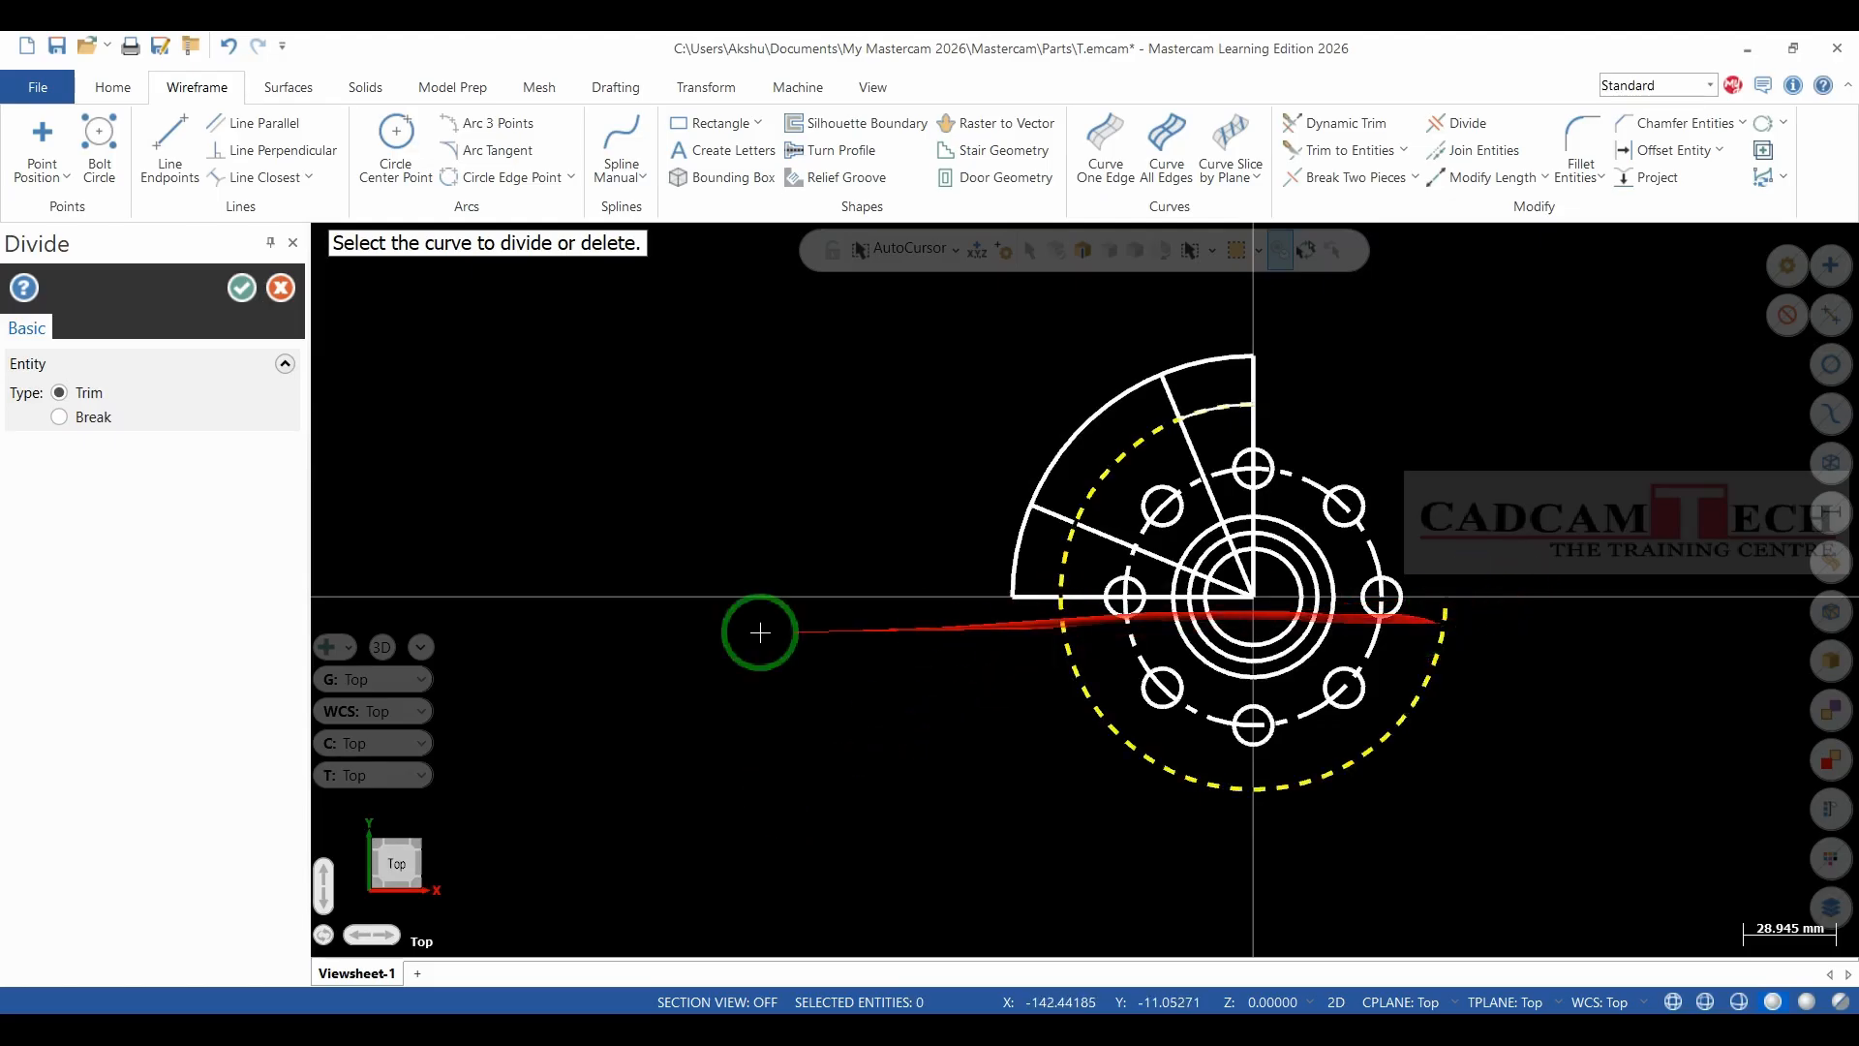
scroll(1065, 523, up, 1)
scroll(865, 713, down, 2)
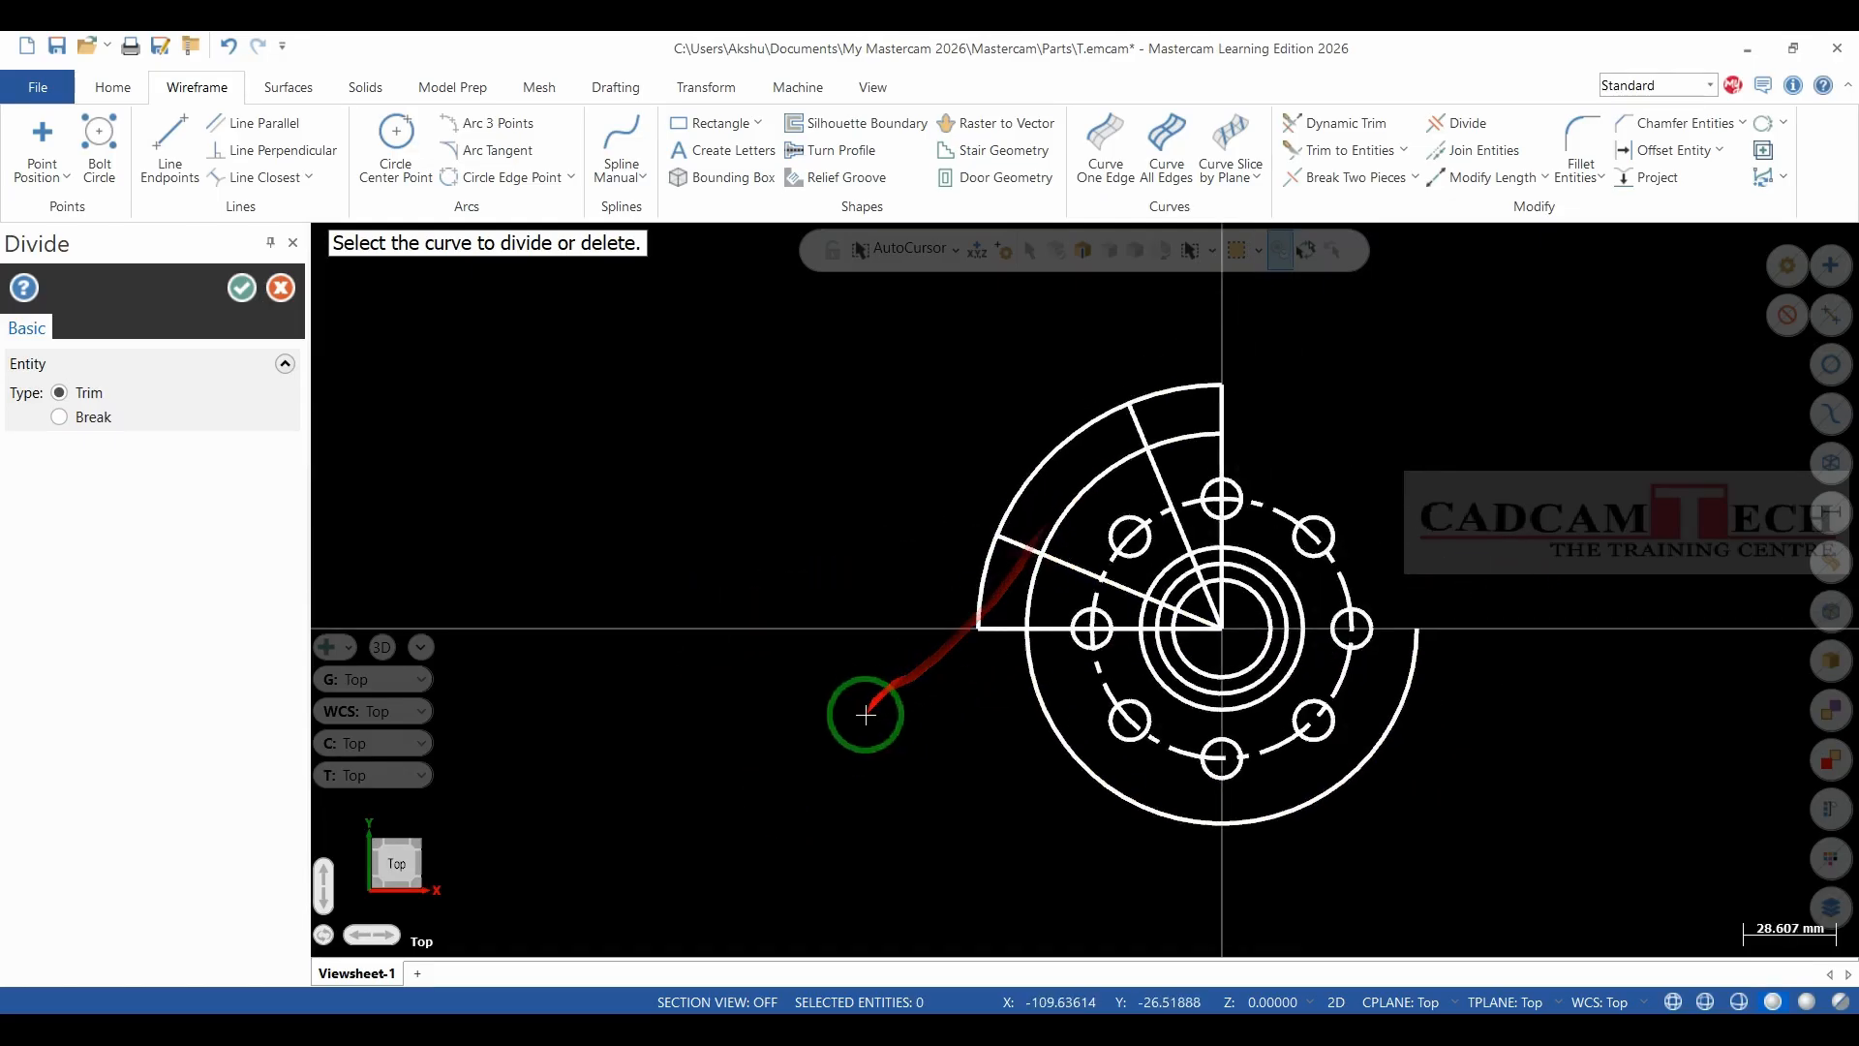
scroll(966, 631, up, 1)
scroll(1218, 423, up, 1)
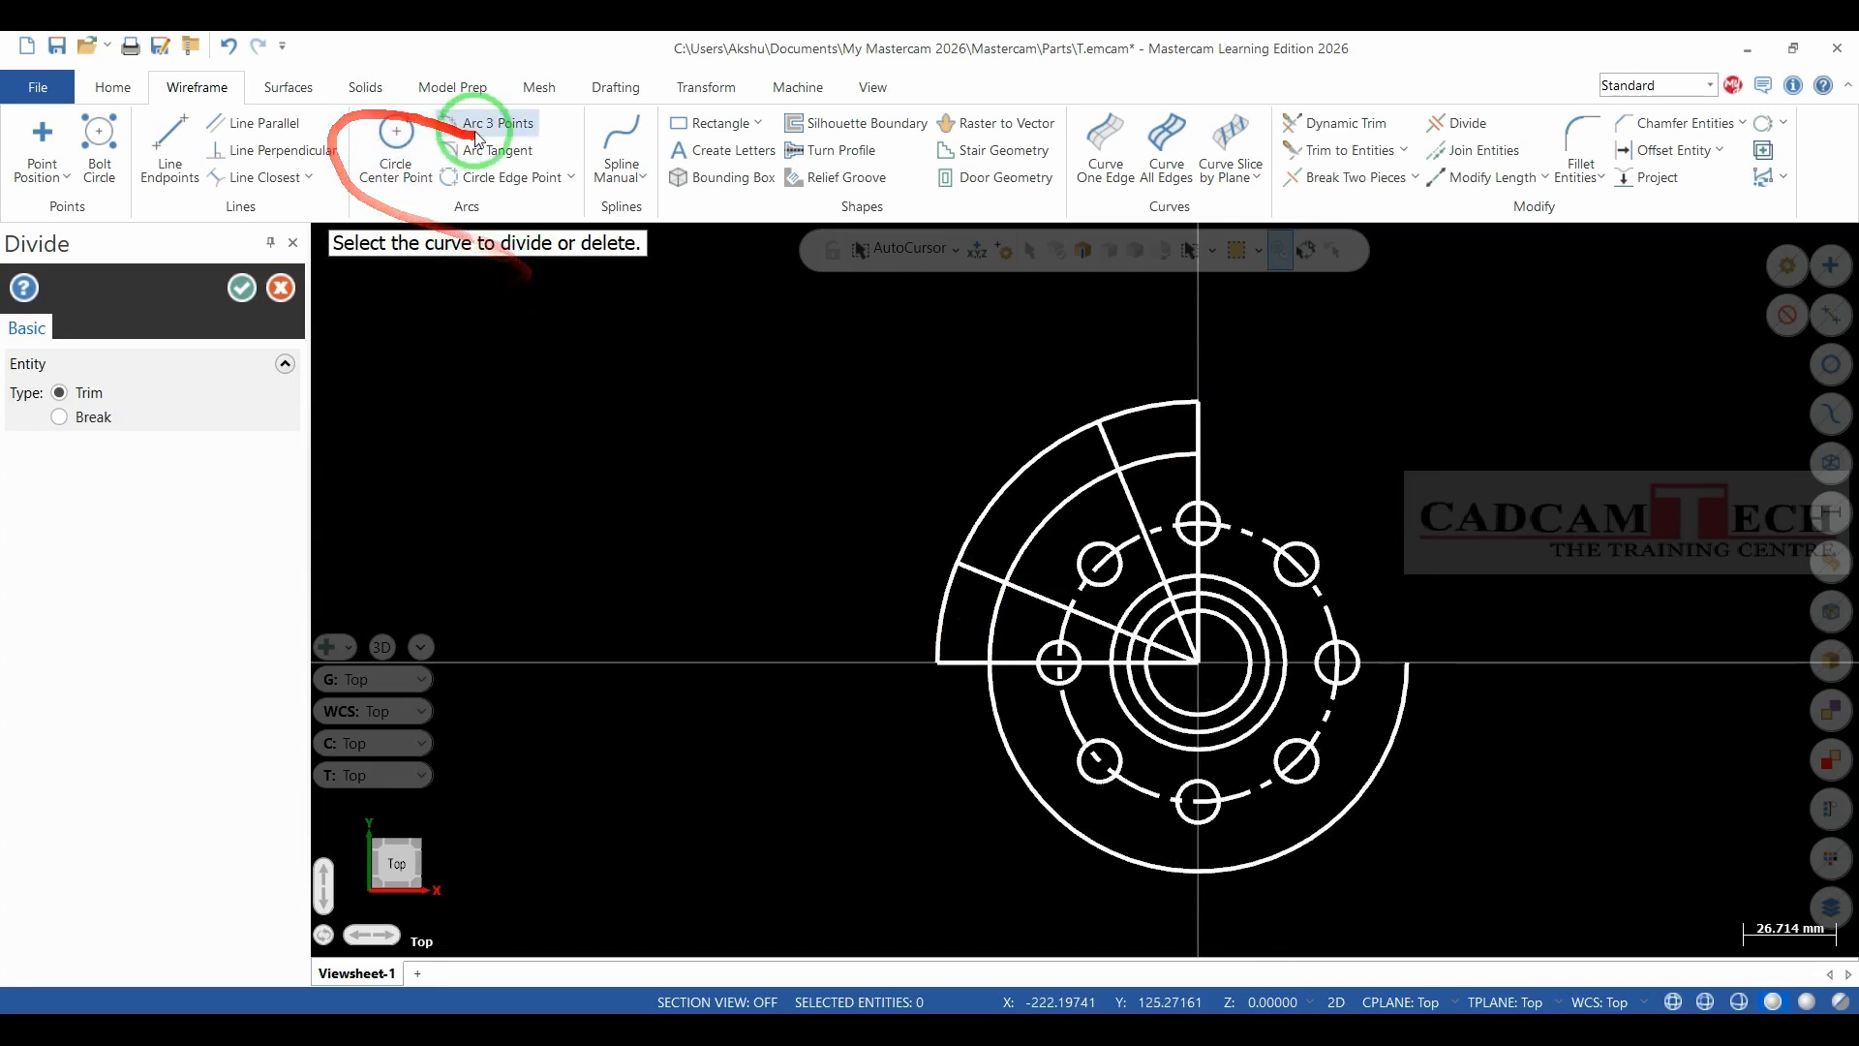
Trim the outermost arc to the segment between the two slanted lines and the 120 mm circle to the two segments flanking it.
click(1155, 404)
scroll(775, 443, down, 1)
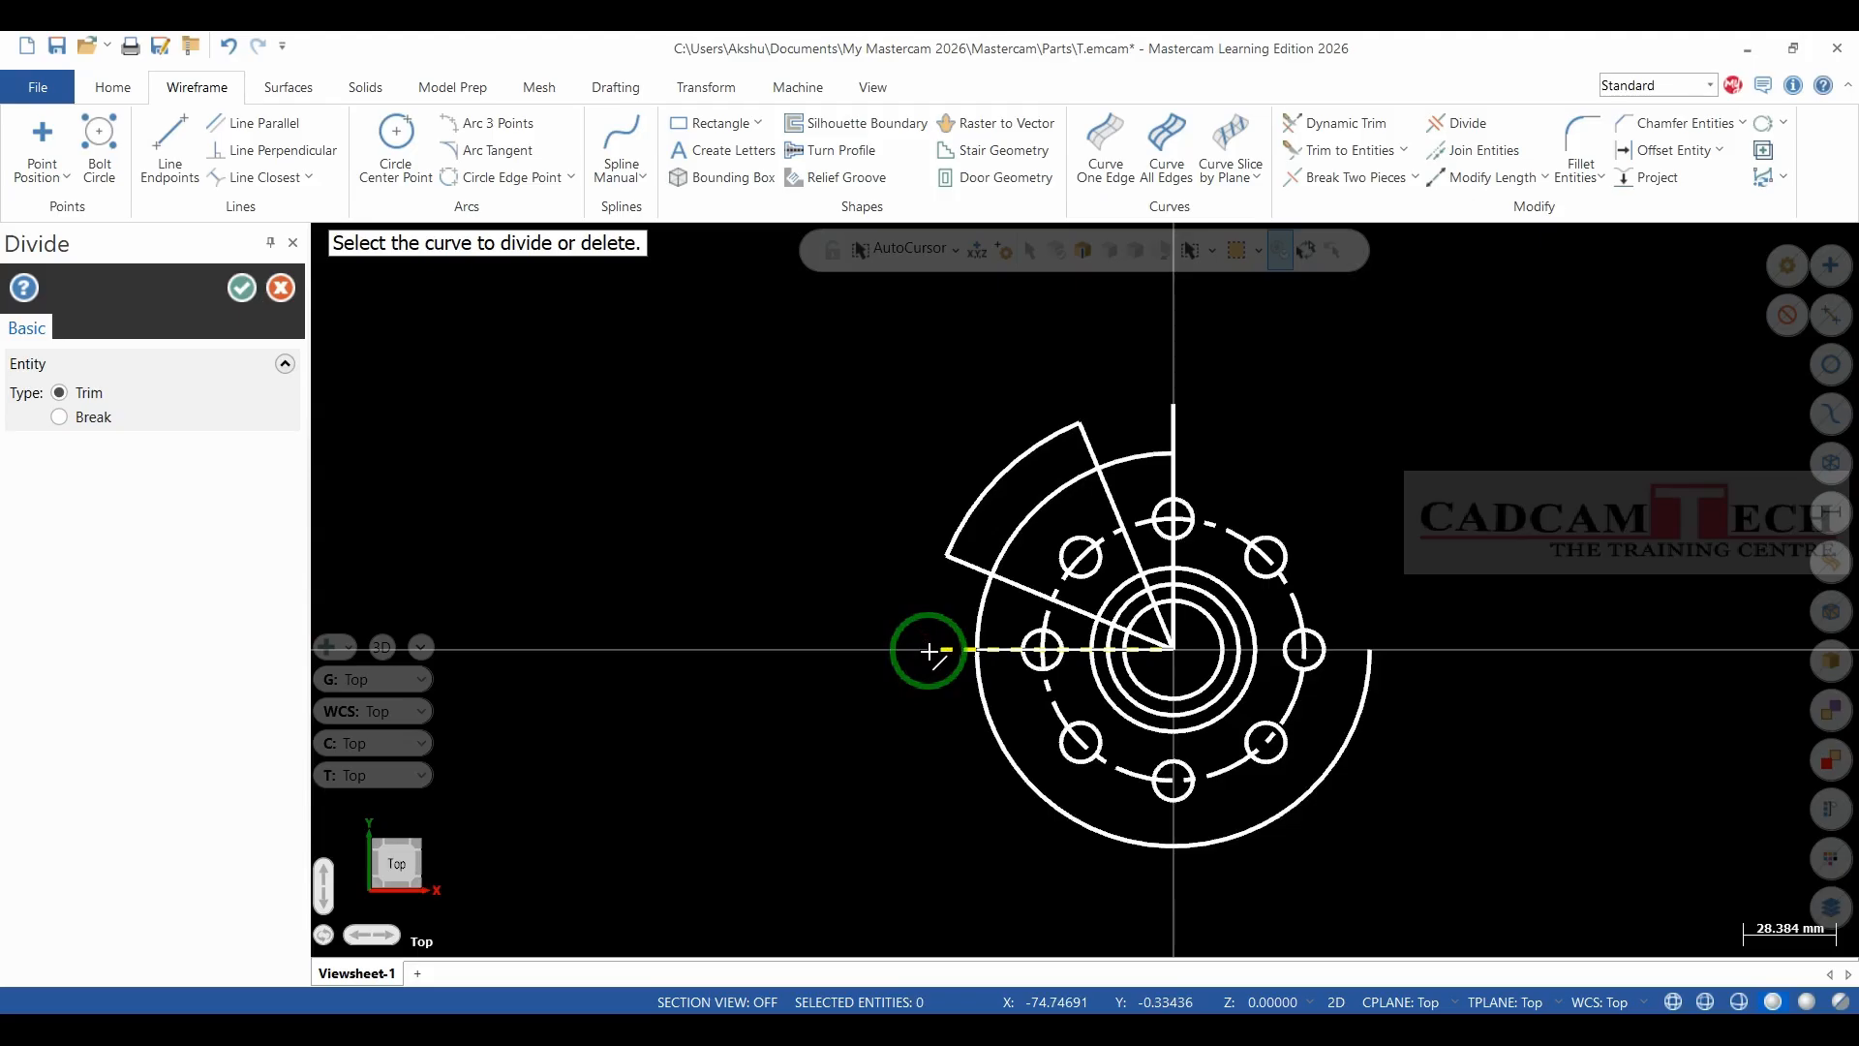
scroll(1043, 518, up, 1)
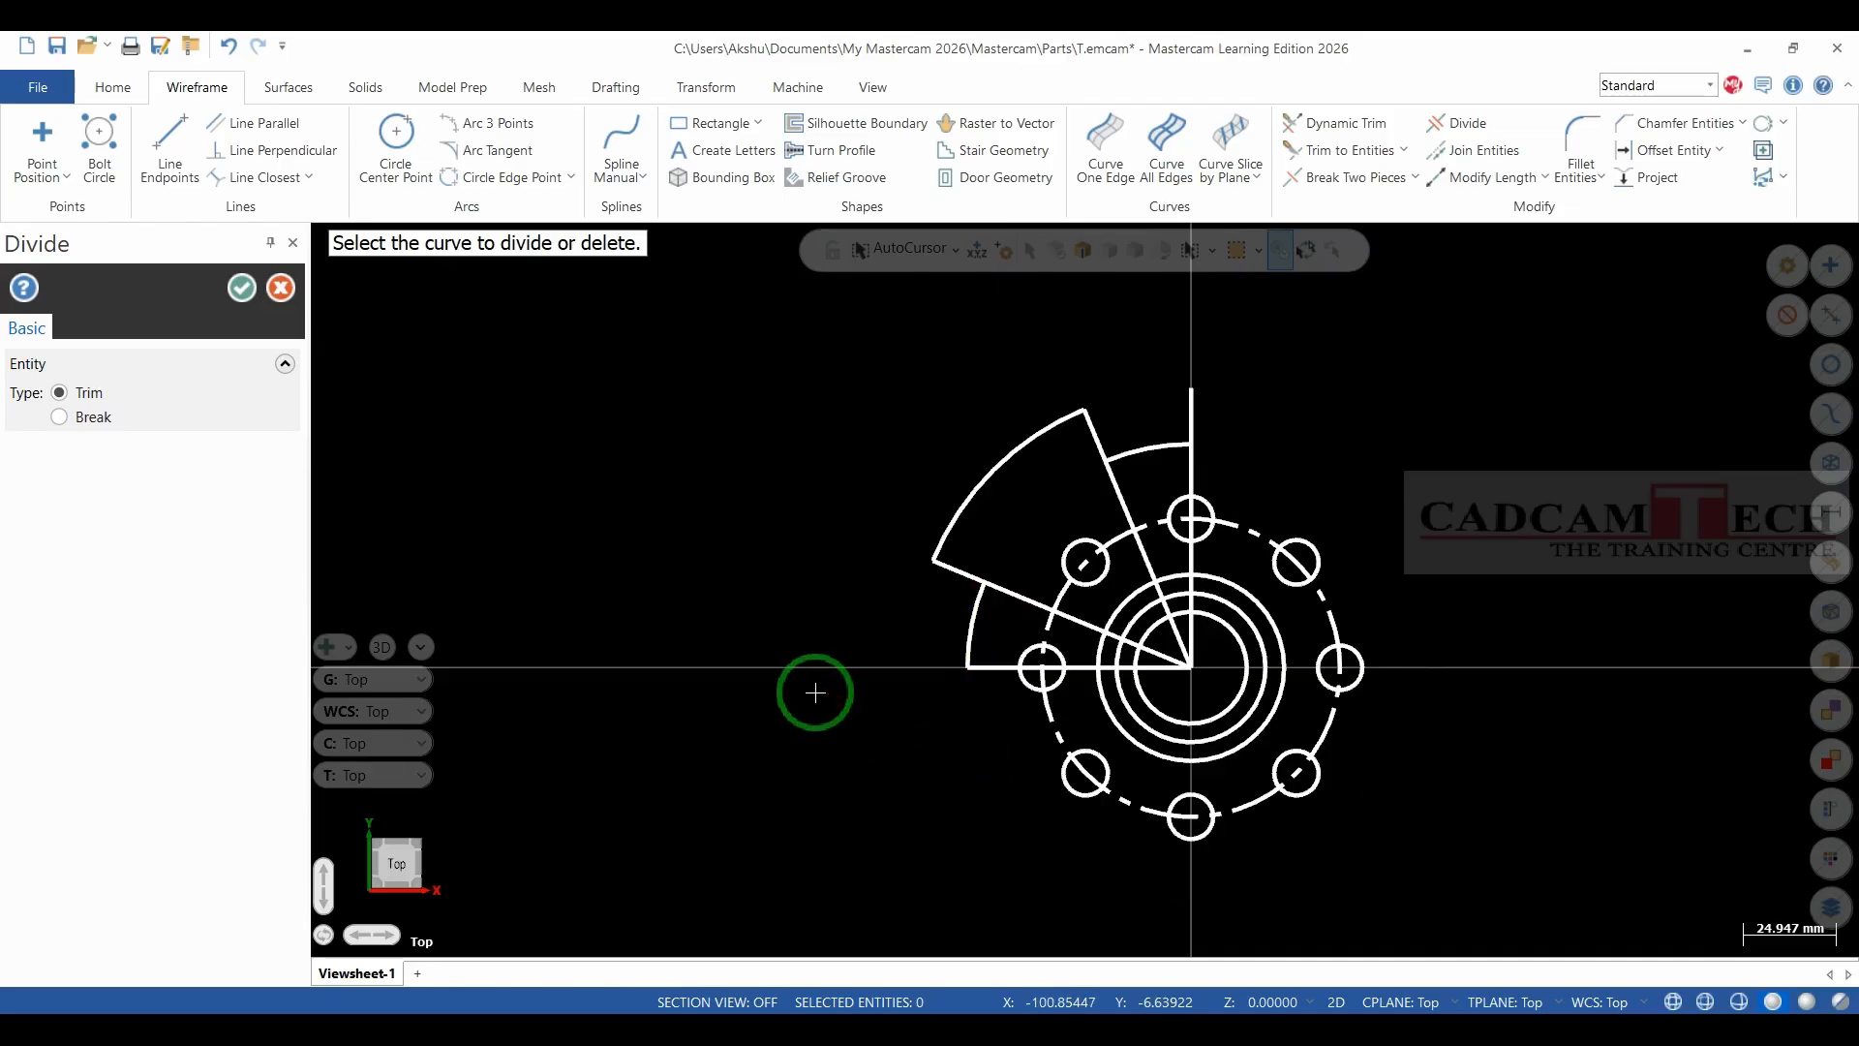
scroll(1118, 656, up, 4)
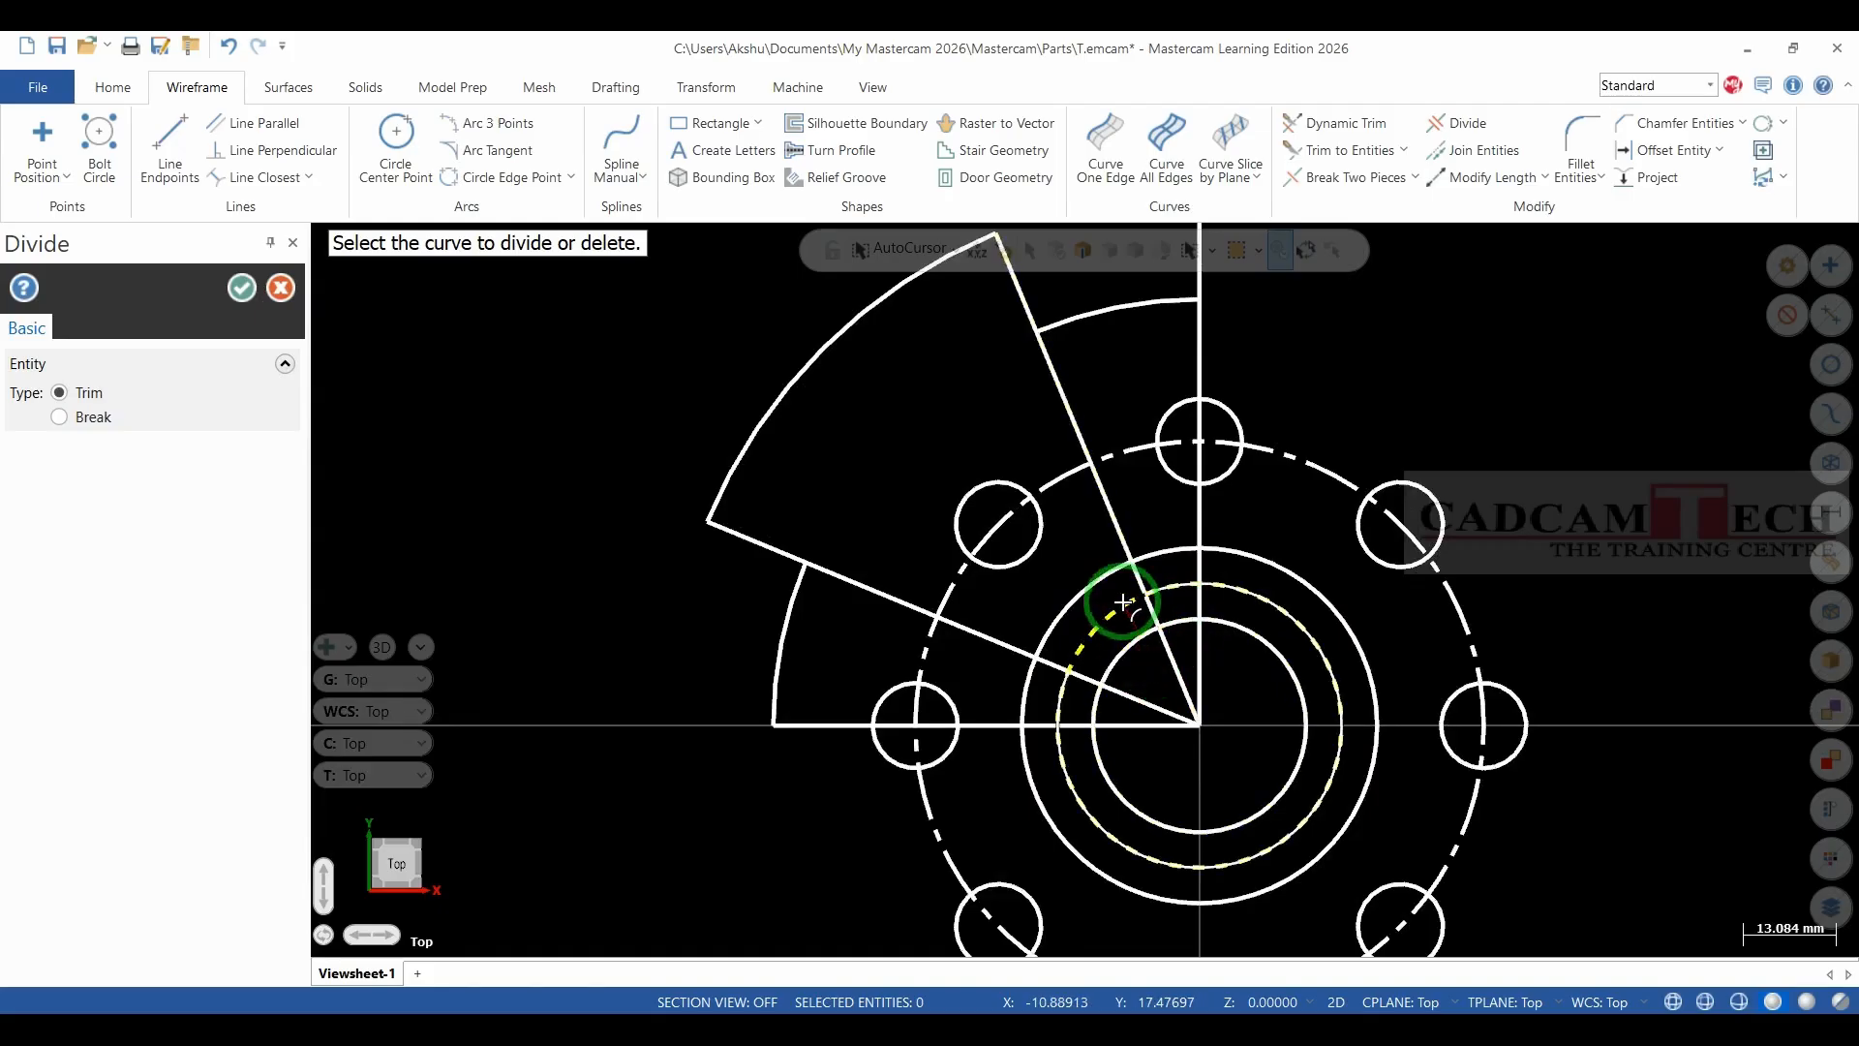
click(241, 291)
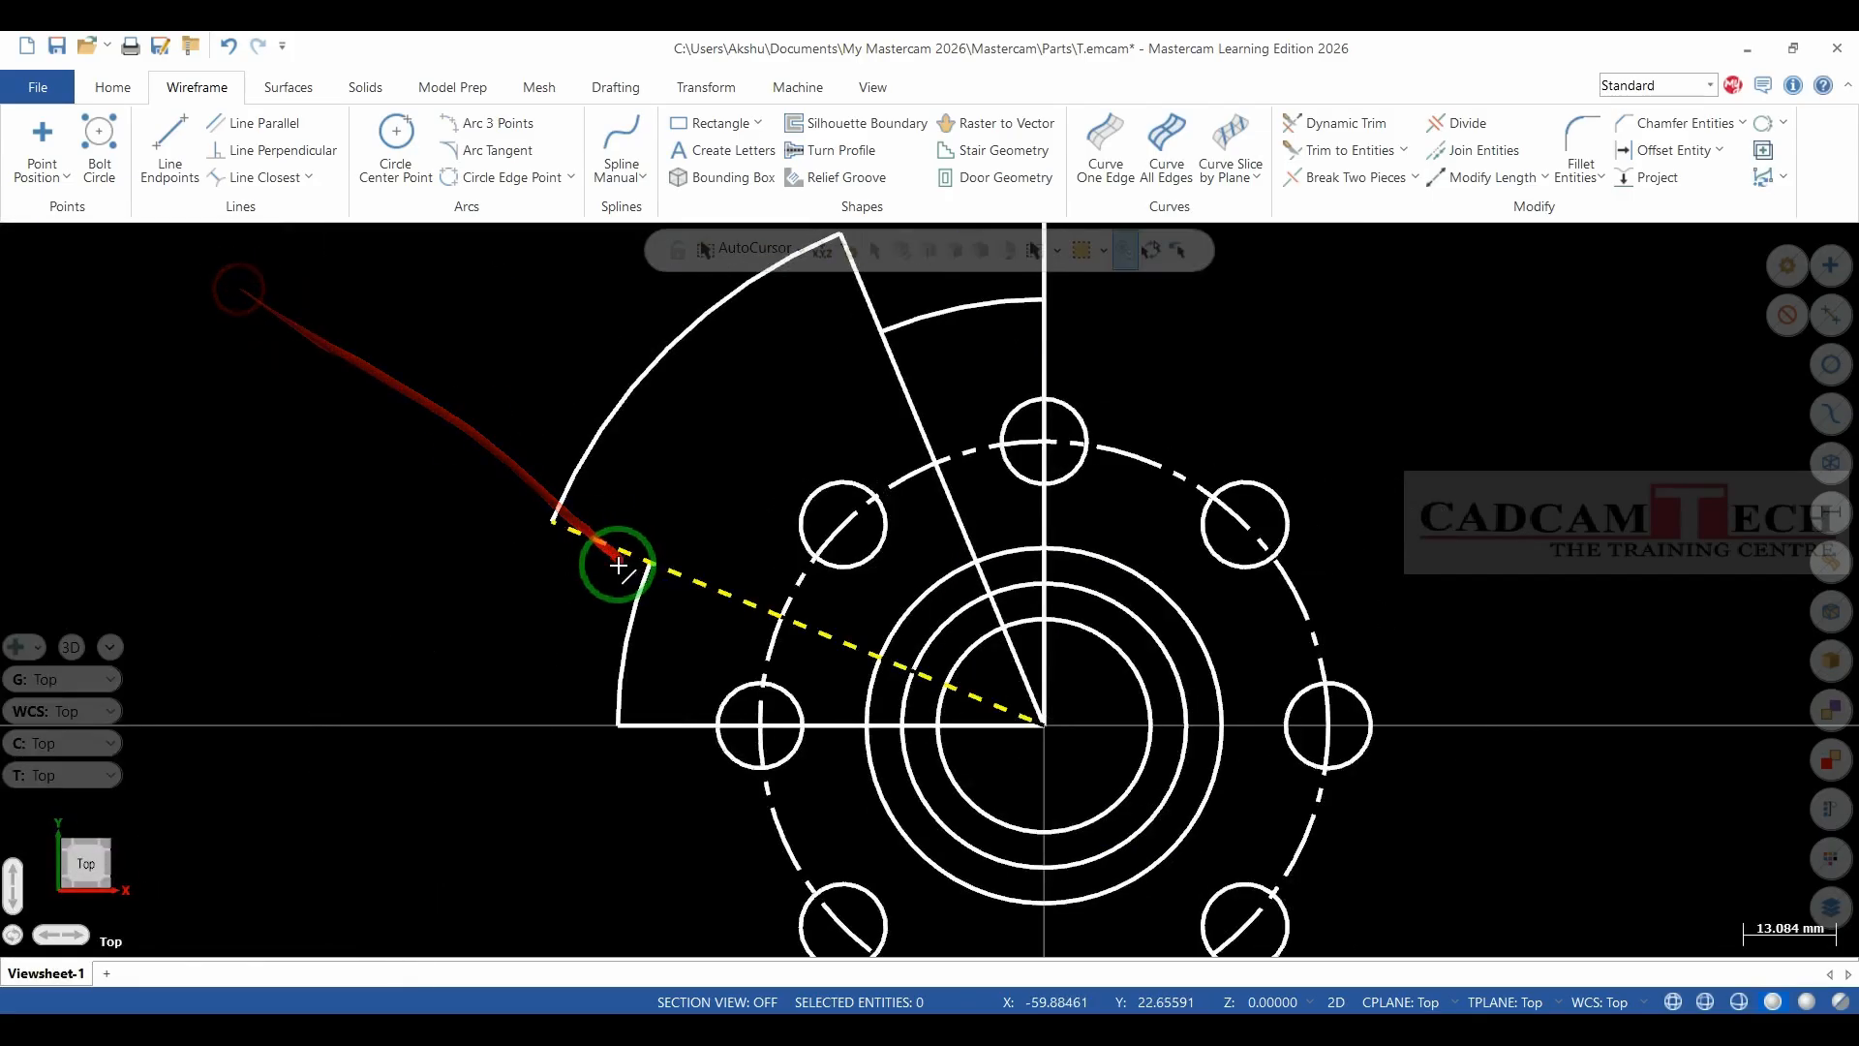
Offset a copy of the horizontal radial line upward by 10 mm.
click(1671, 150)
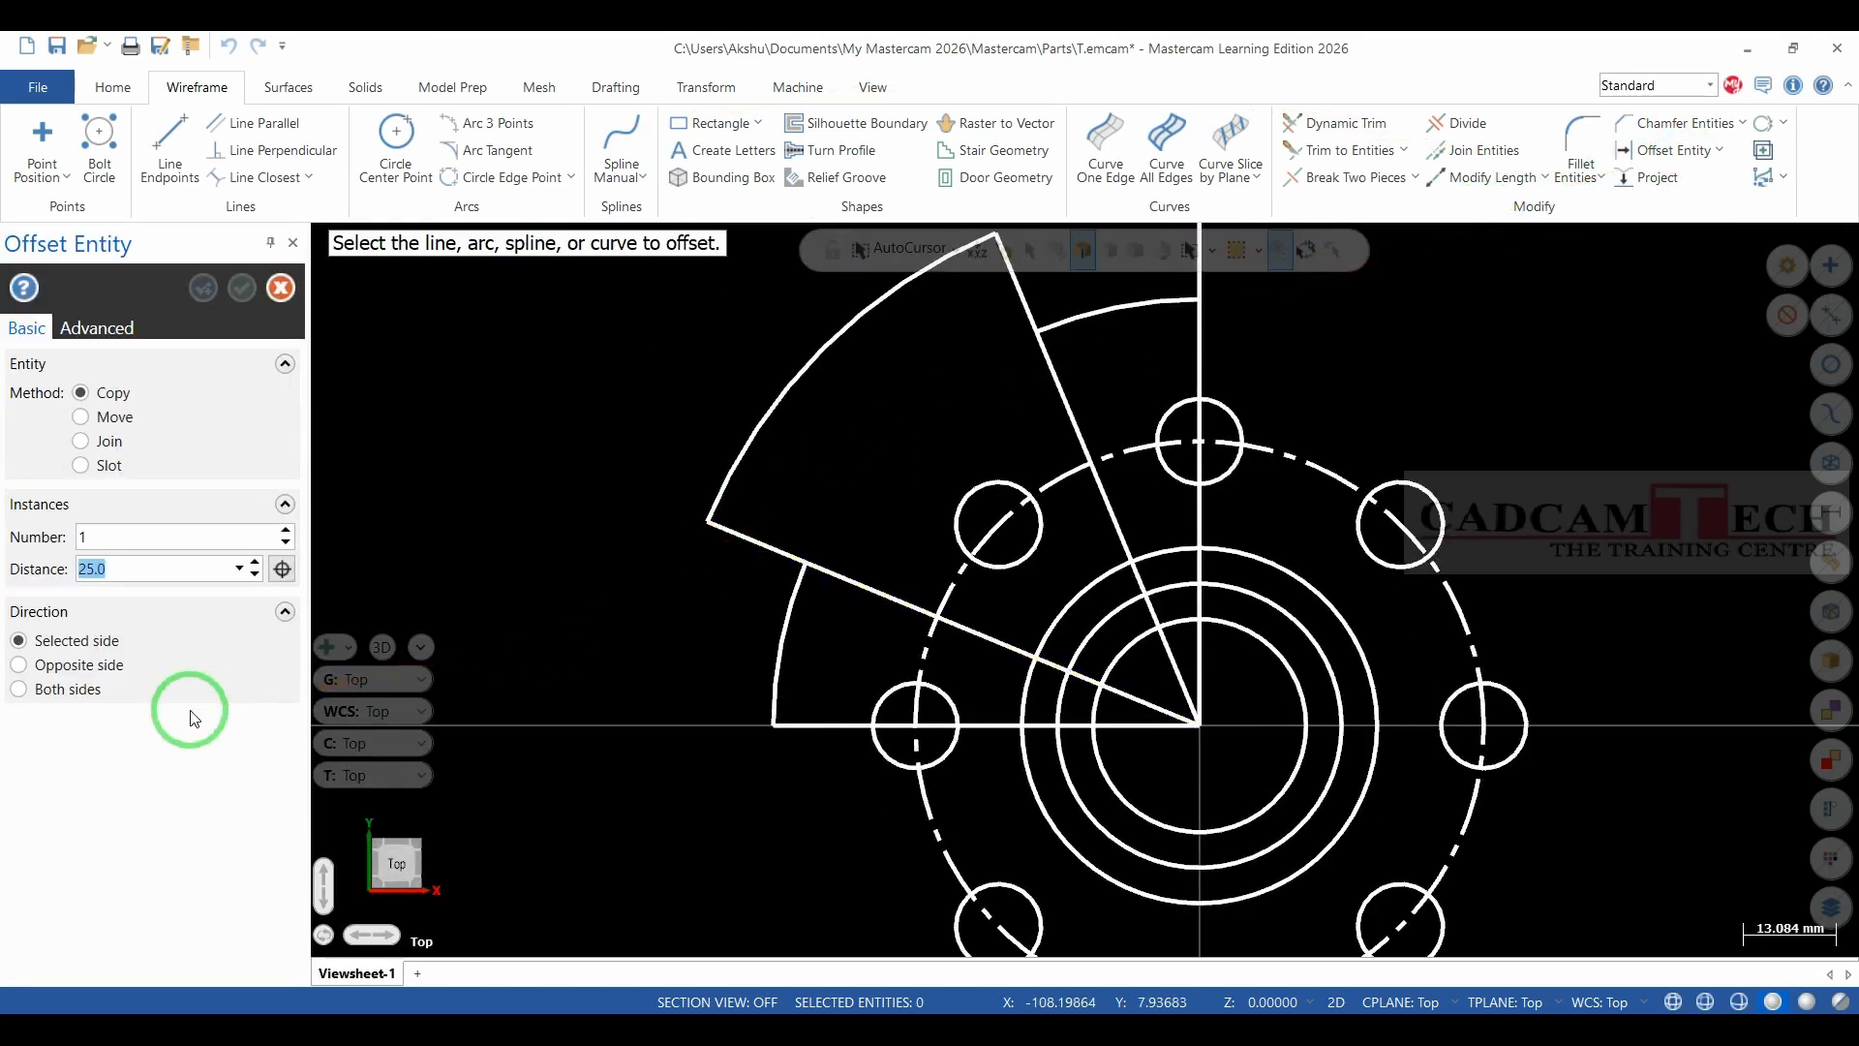
text(10)
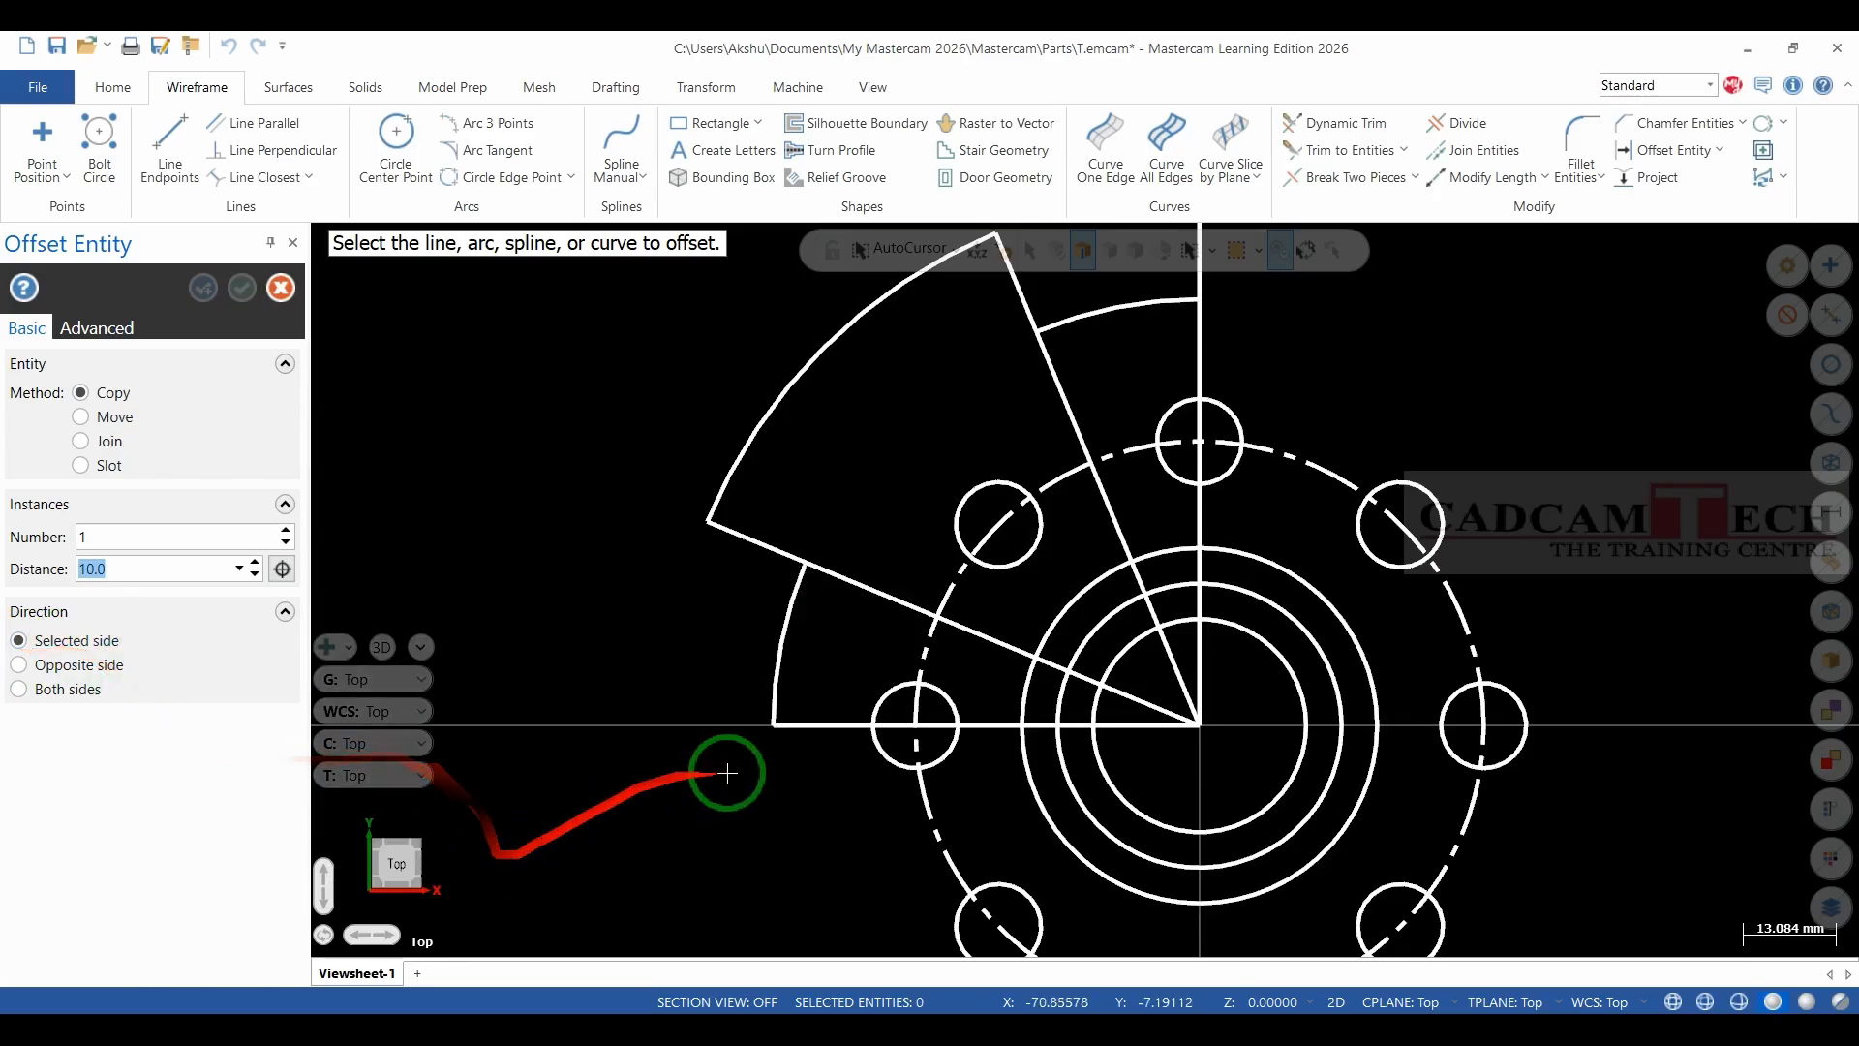
click(810, 721)
click(809, 677)
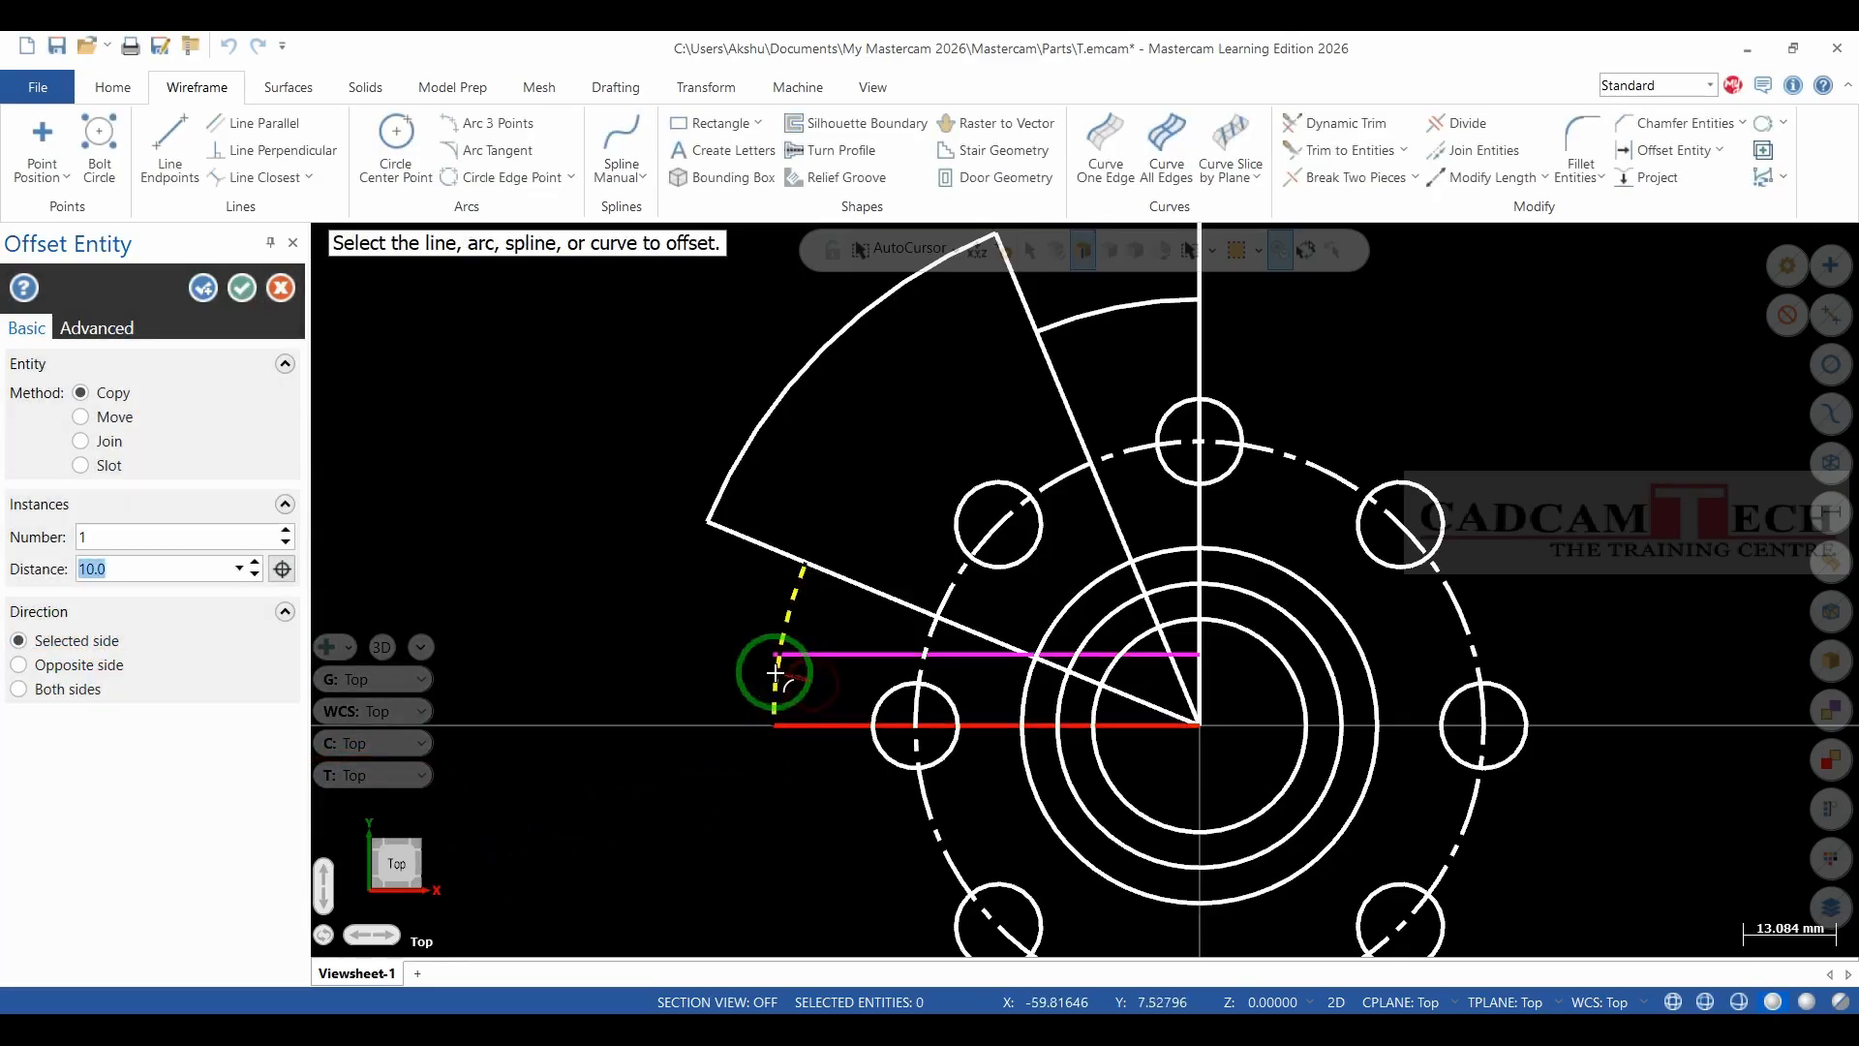
click(242, 289)
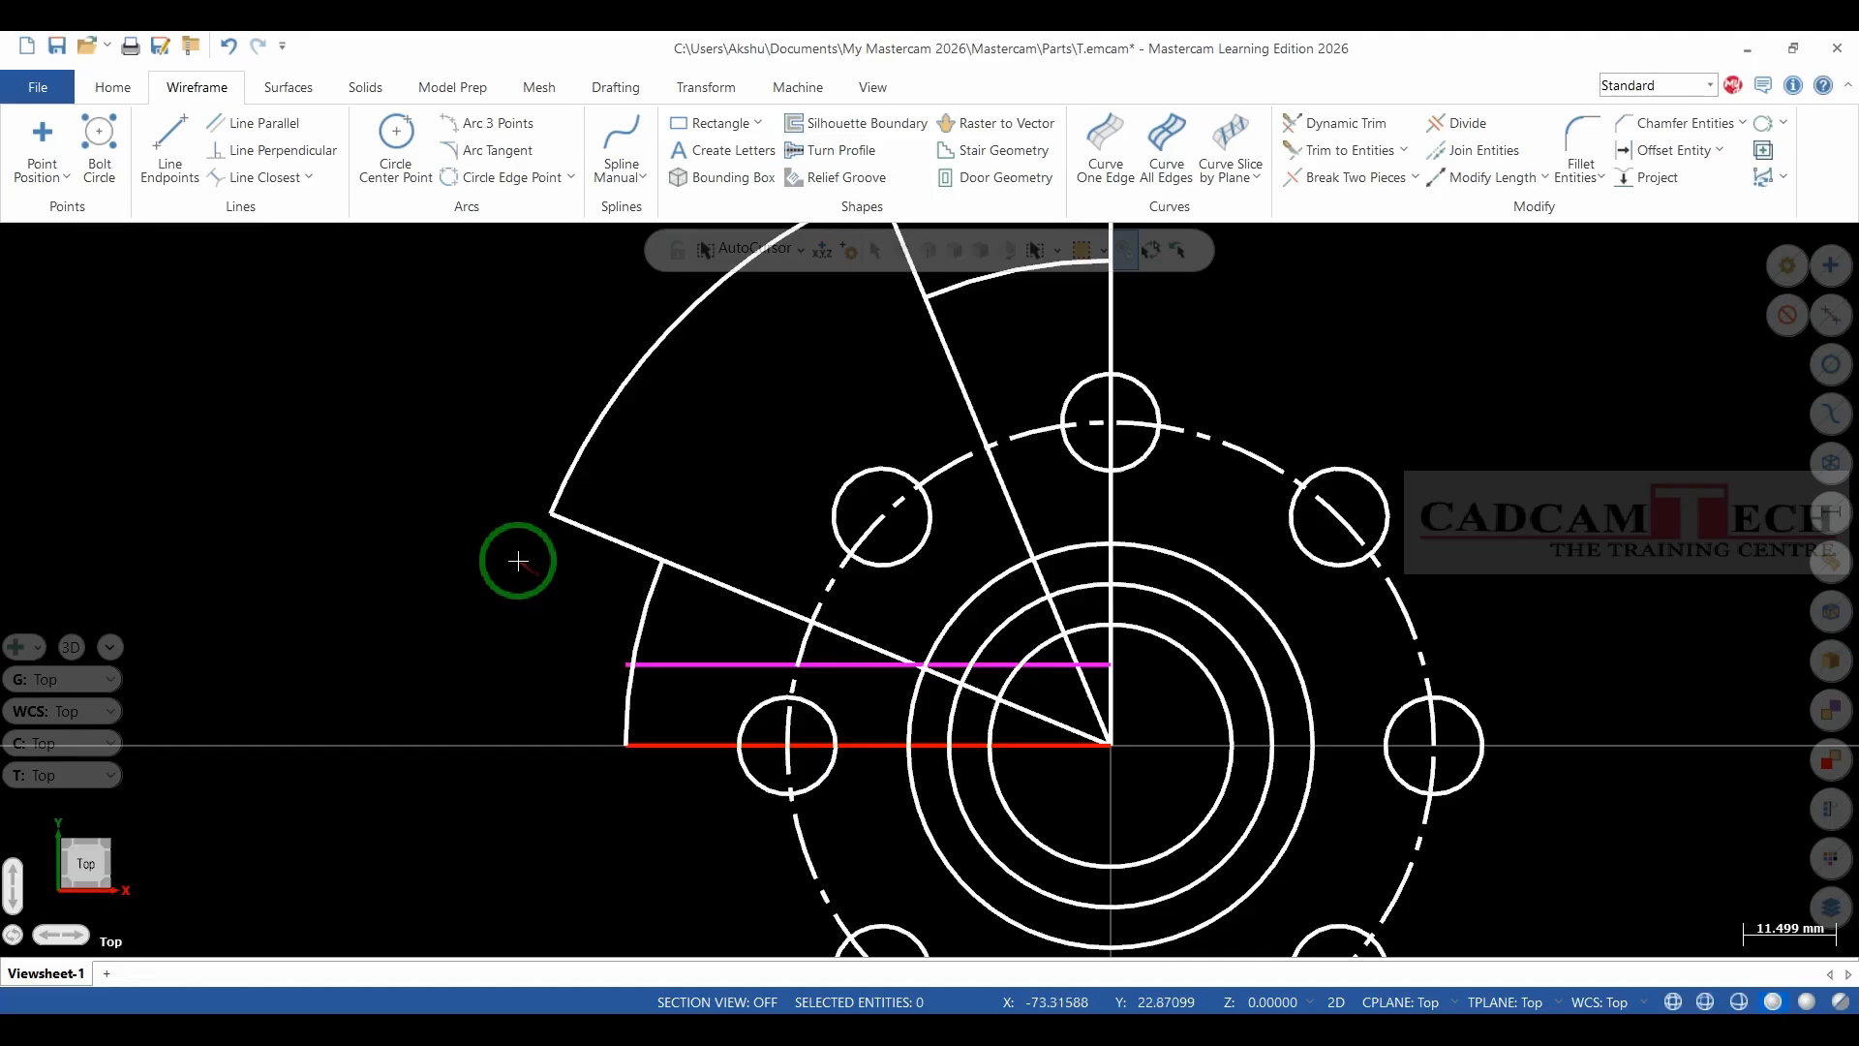
Trim the inner end of the offset line back to the middle of the three inner circles.
scroll(1050, 676, up, 3)
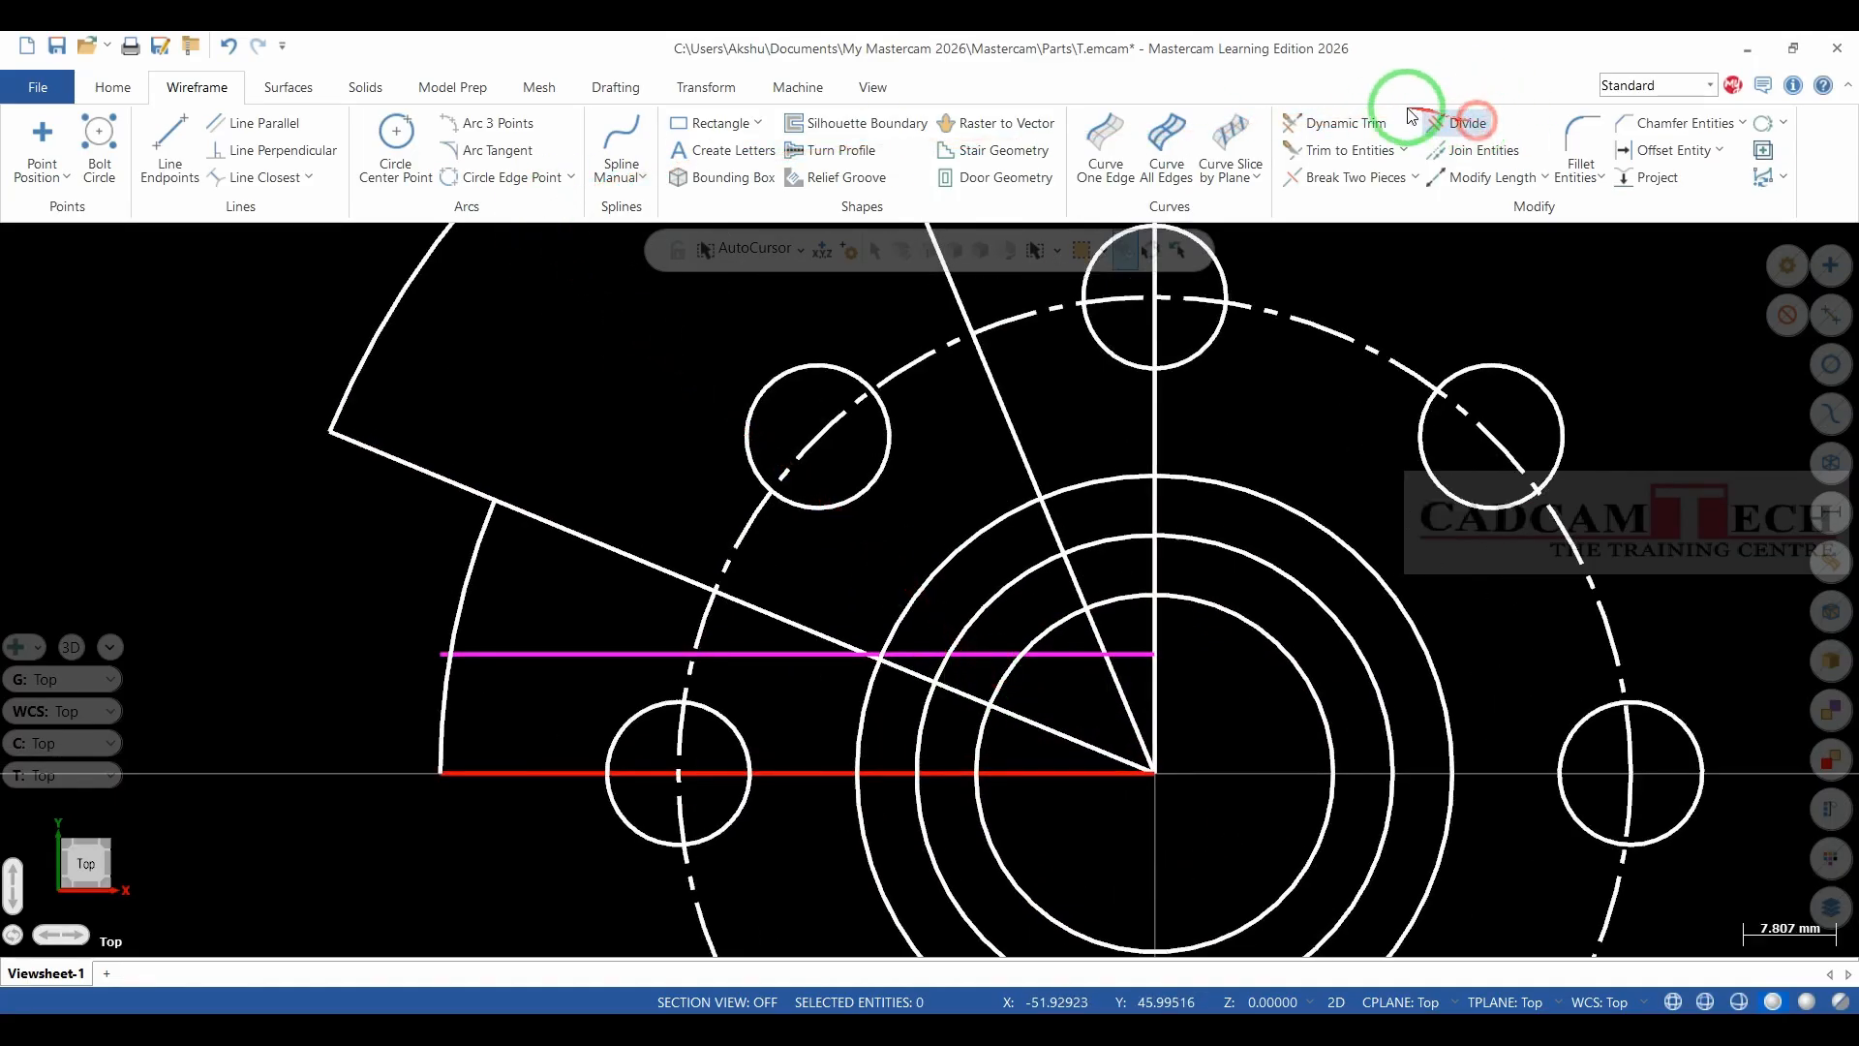
click(1462, 122)
scroll(1297, 647, up, 1)
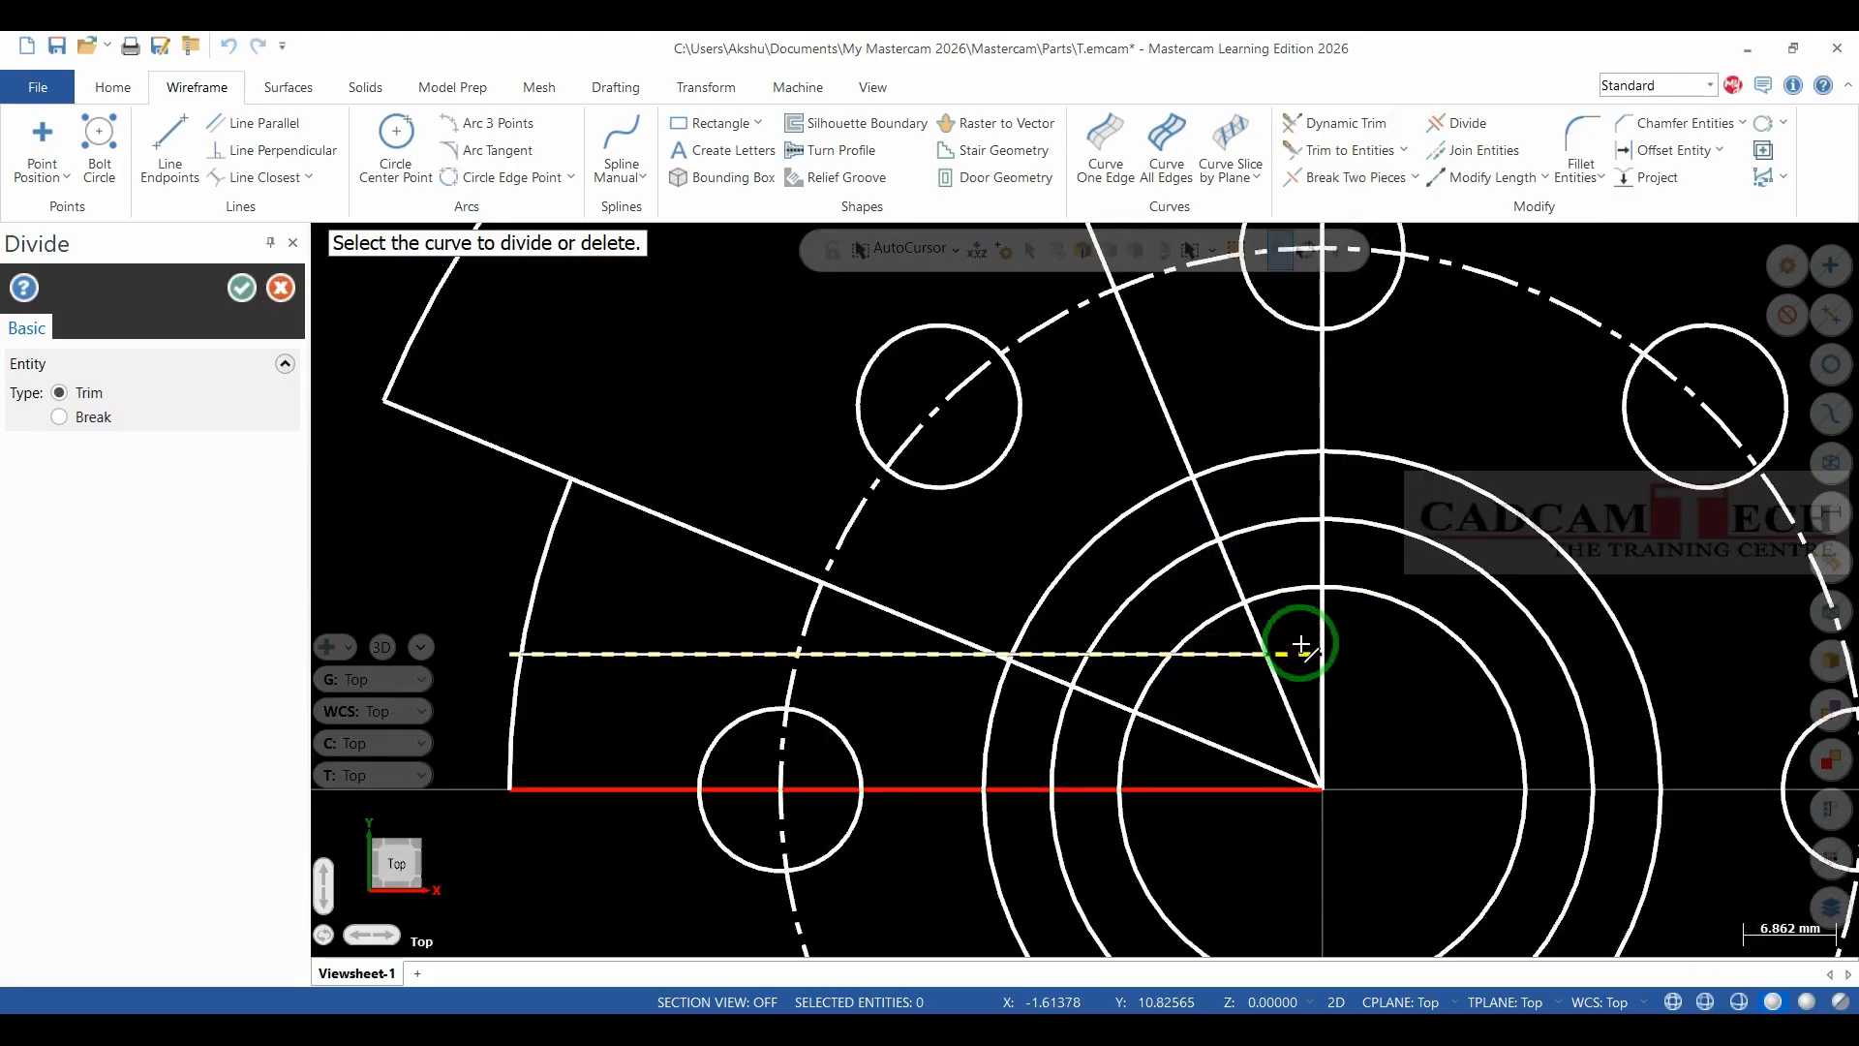
click(1300, 646)
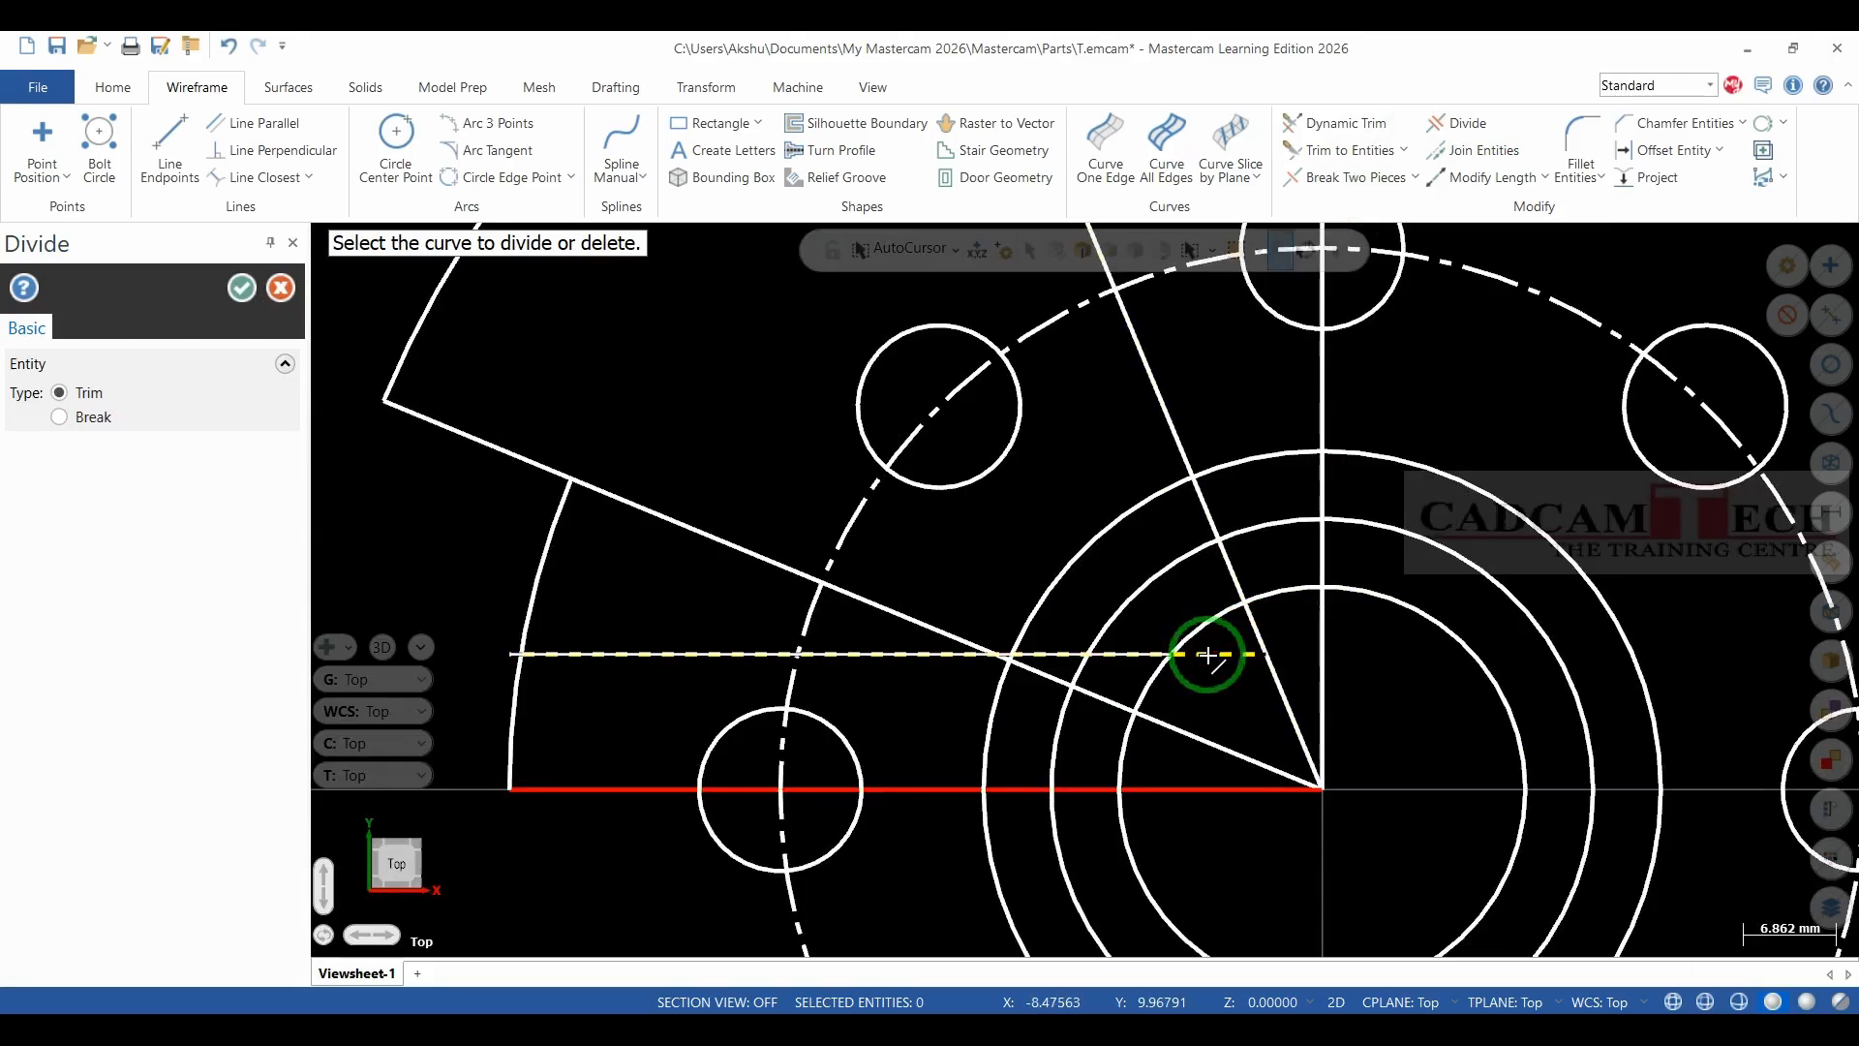
scroll(1173, 655, up, 1)
click(1145, 650)
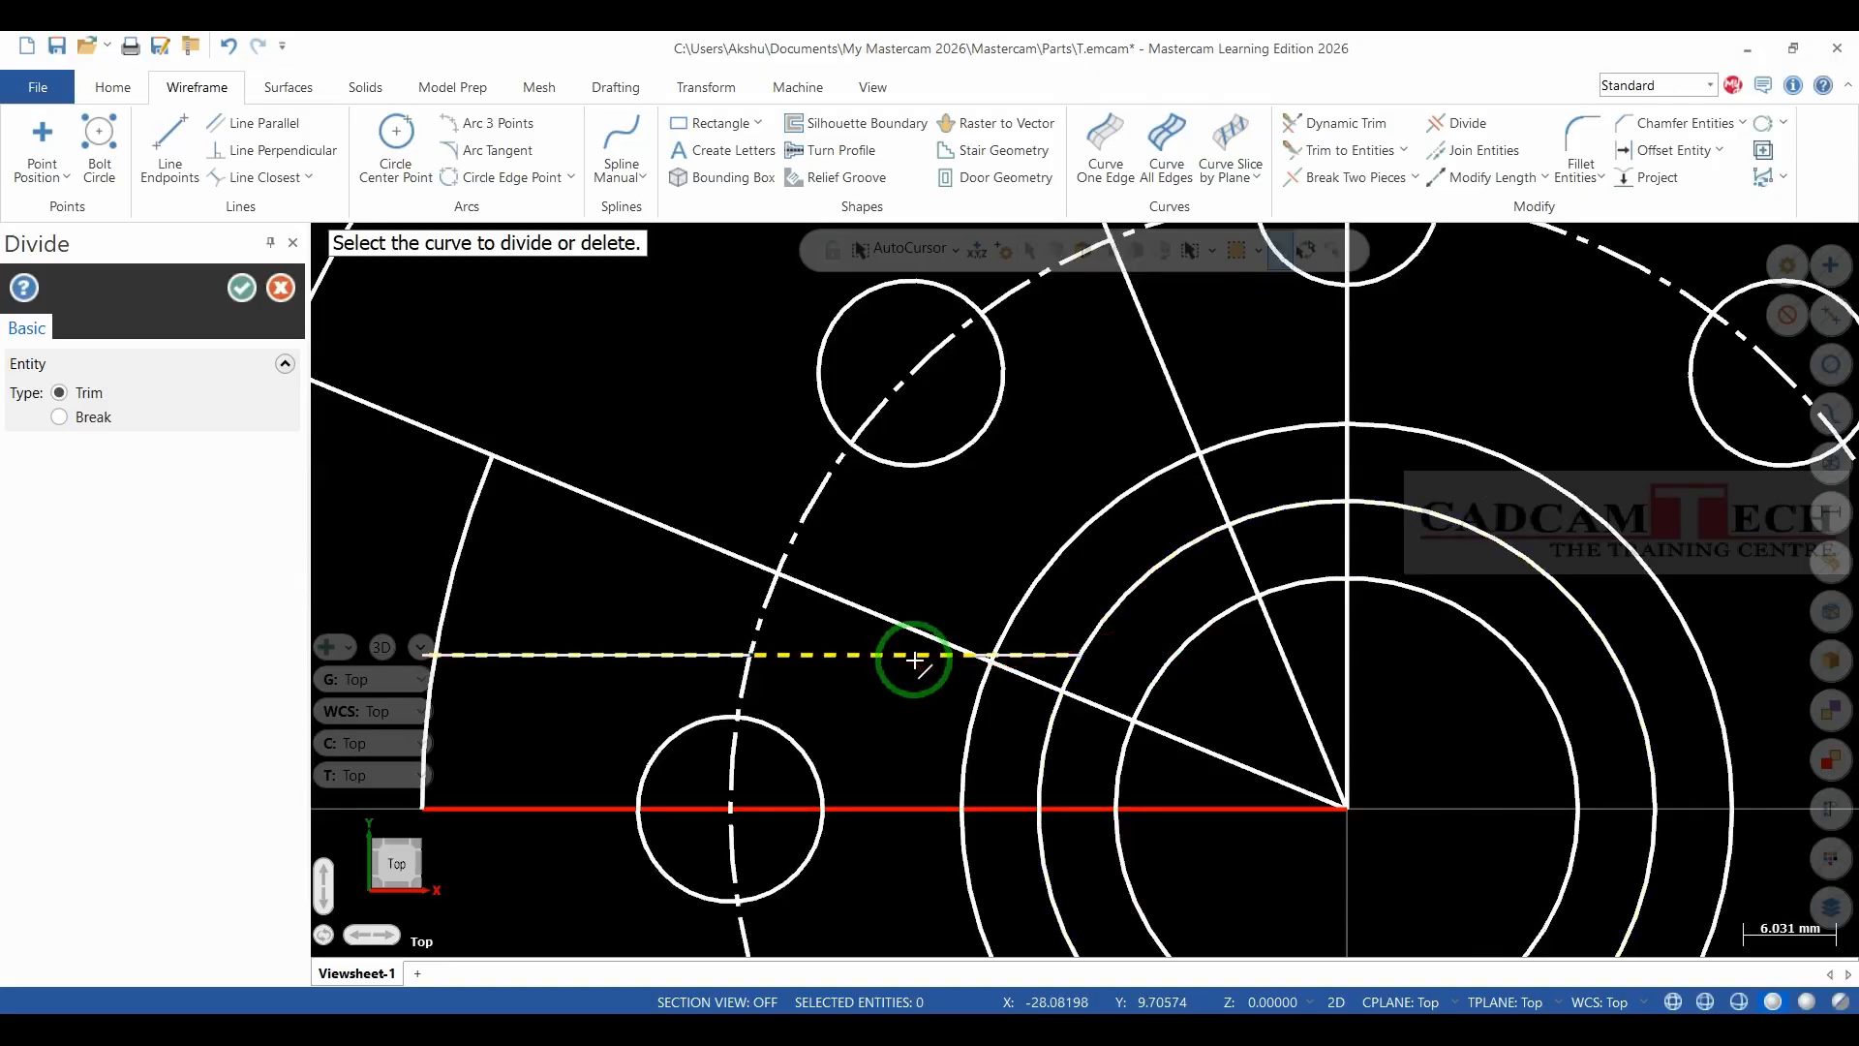
Trim the largest and middle inner circles around the slanted lines, and cut the steeper slanted line between those two circles.
click(976, 709)
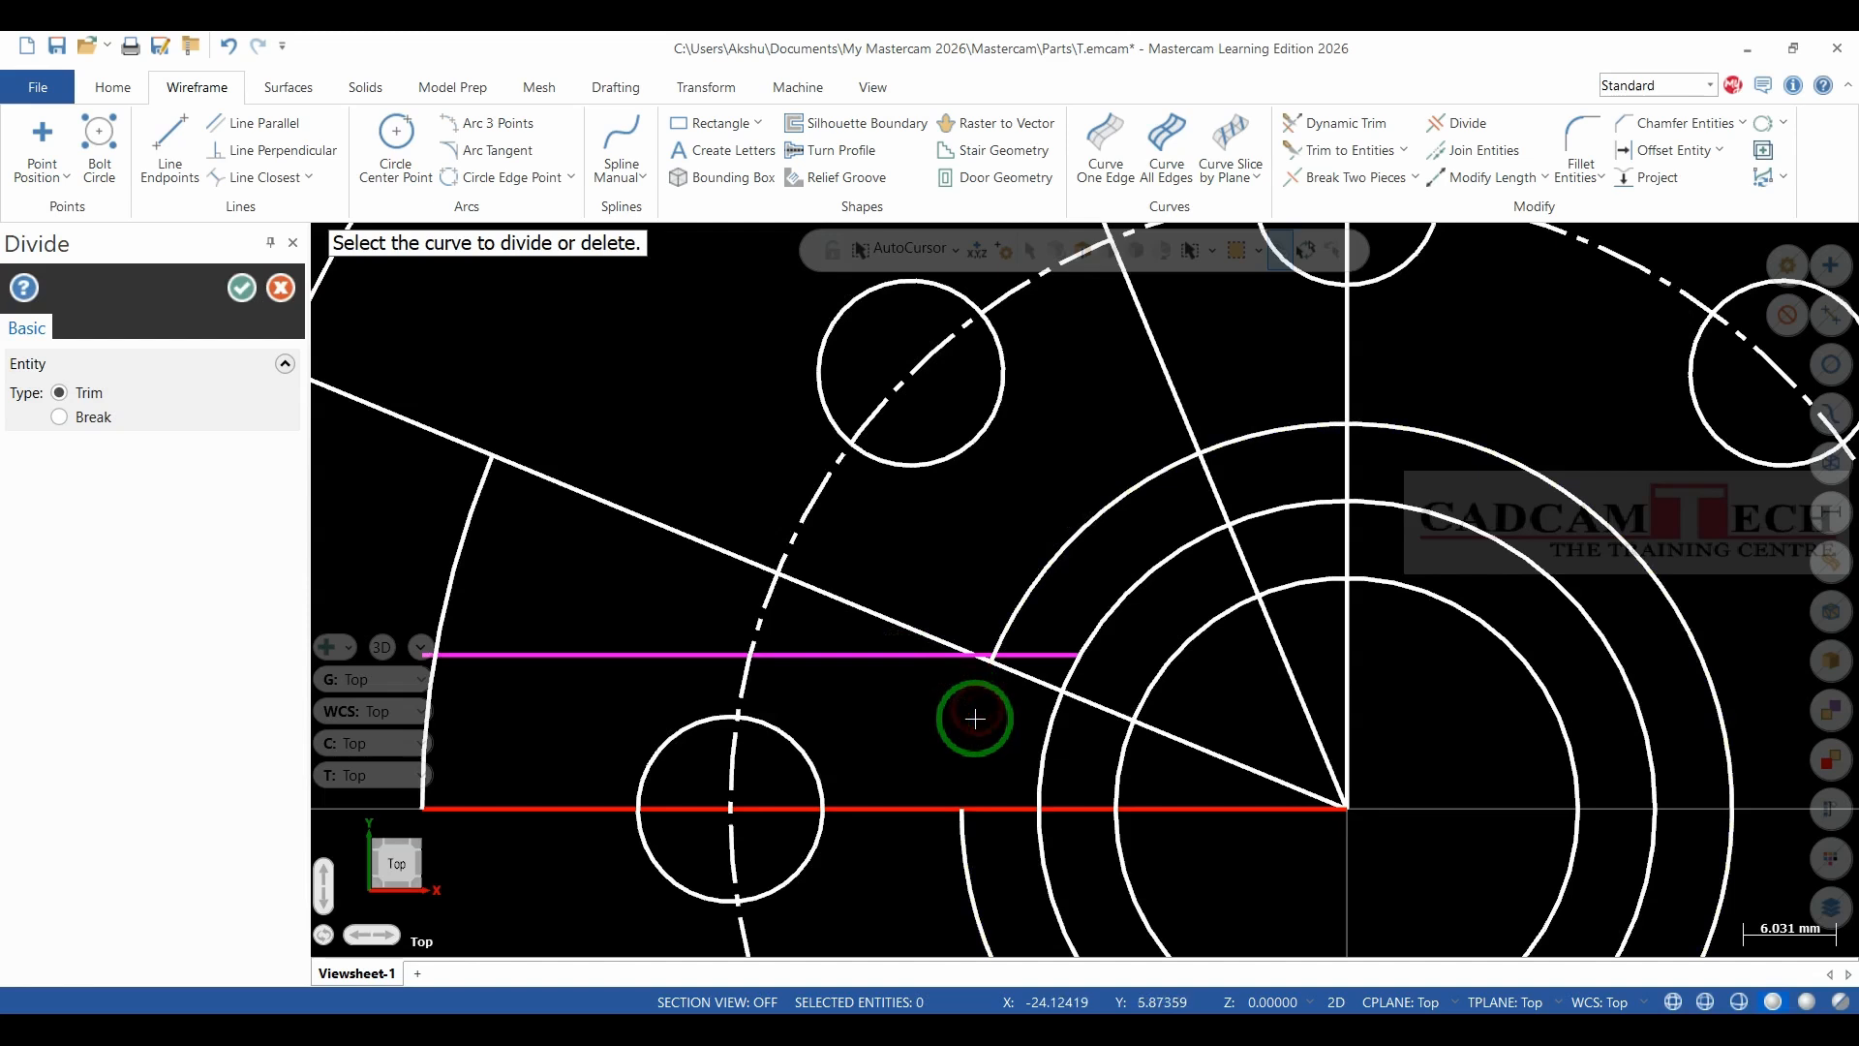
click(1236, 428)
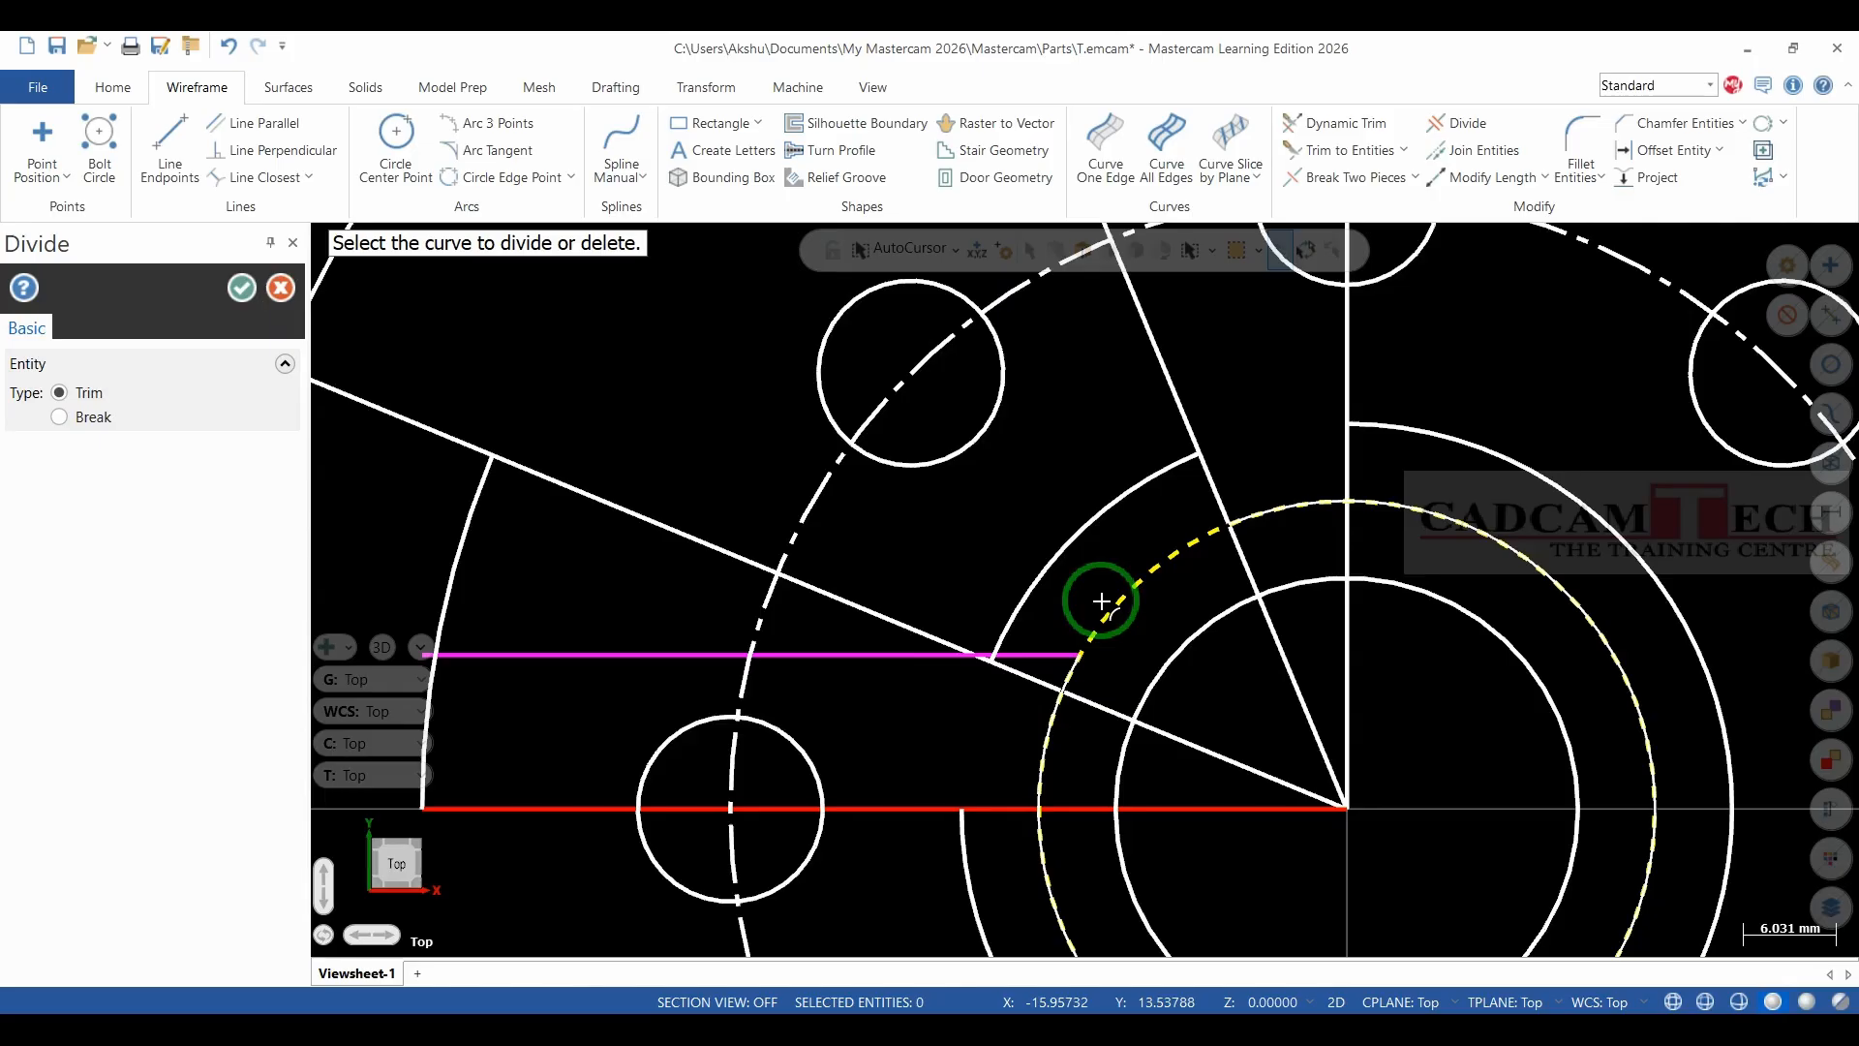
click(1101, 601)
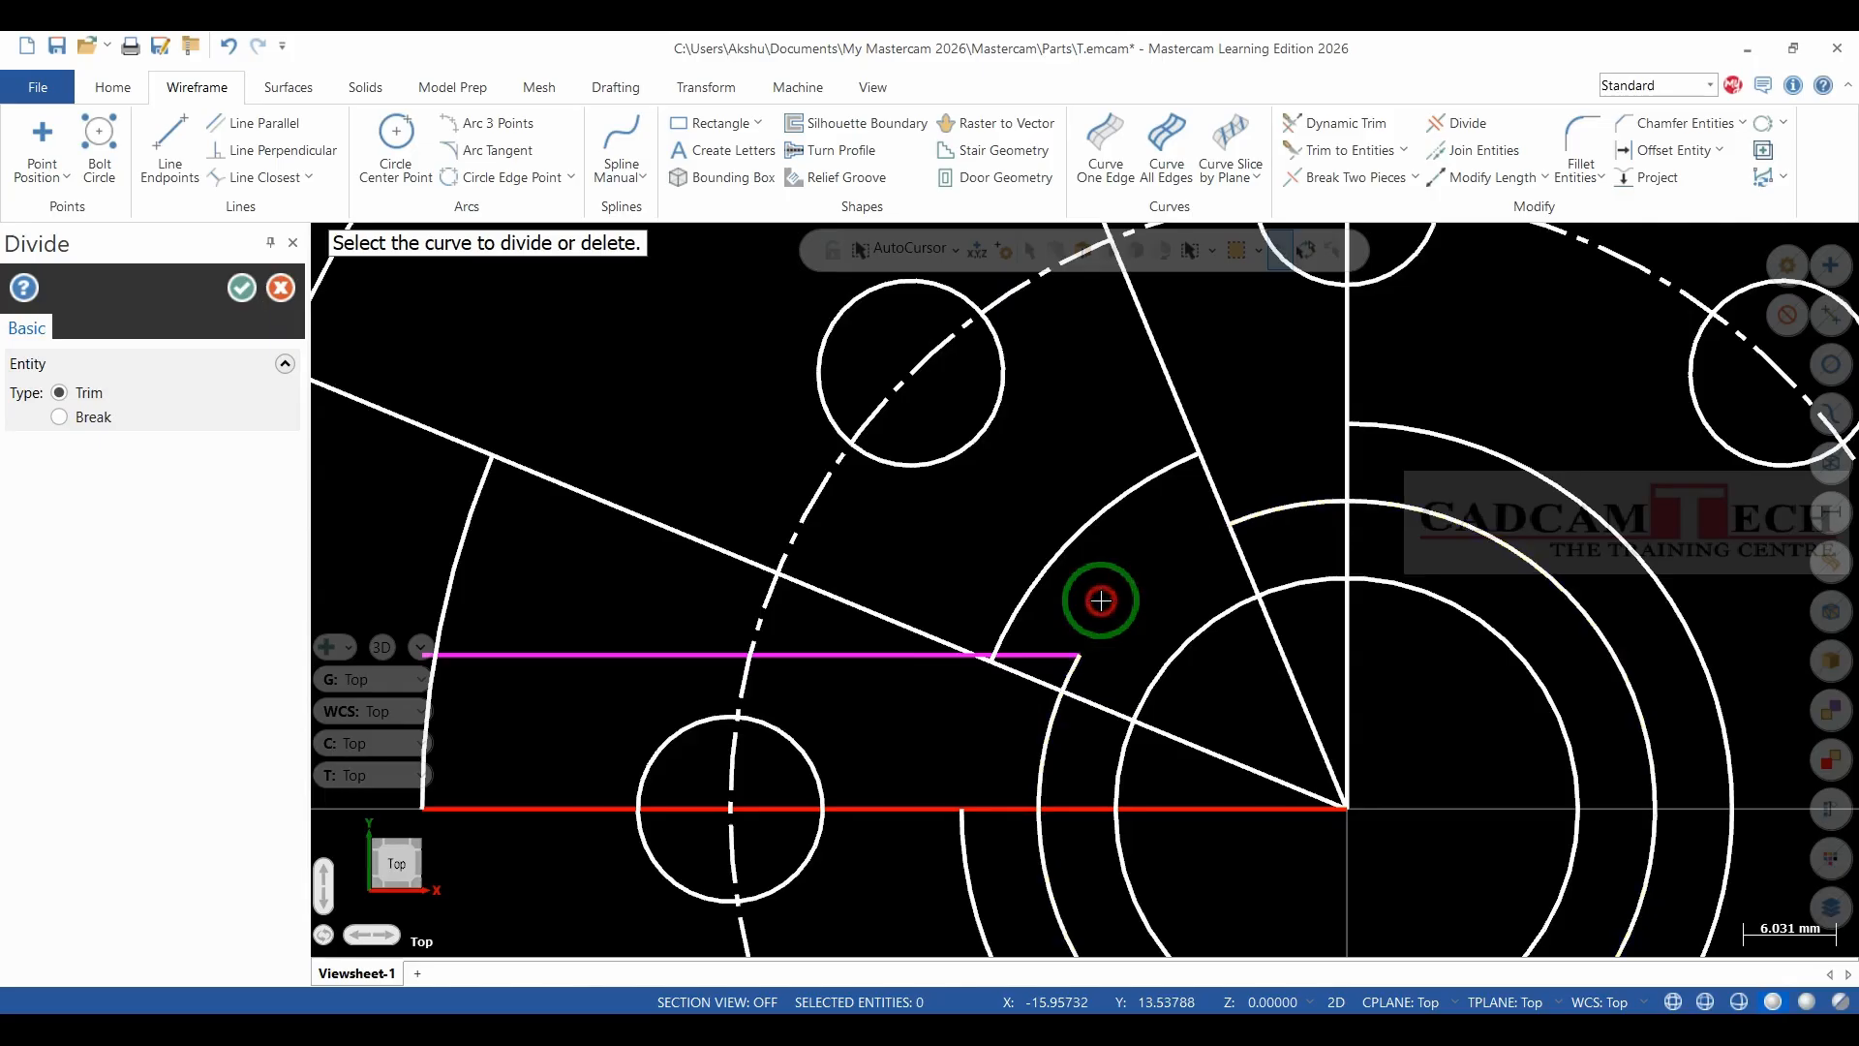
click(1212, 488)
scroll(1182, 574, down, 1)
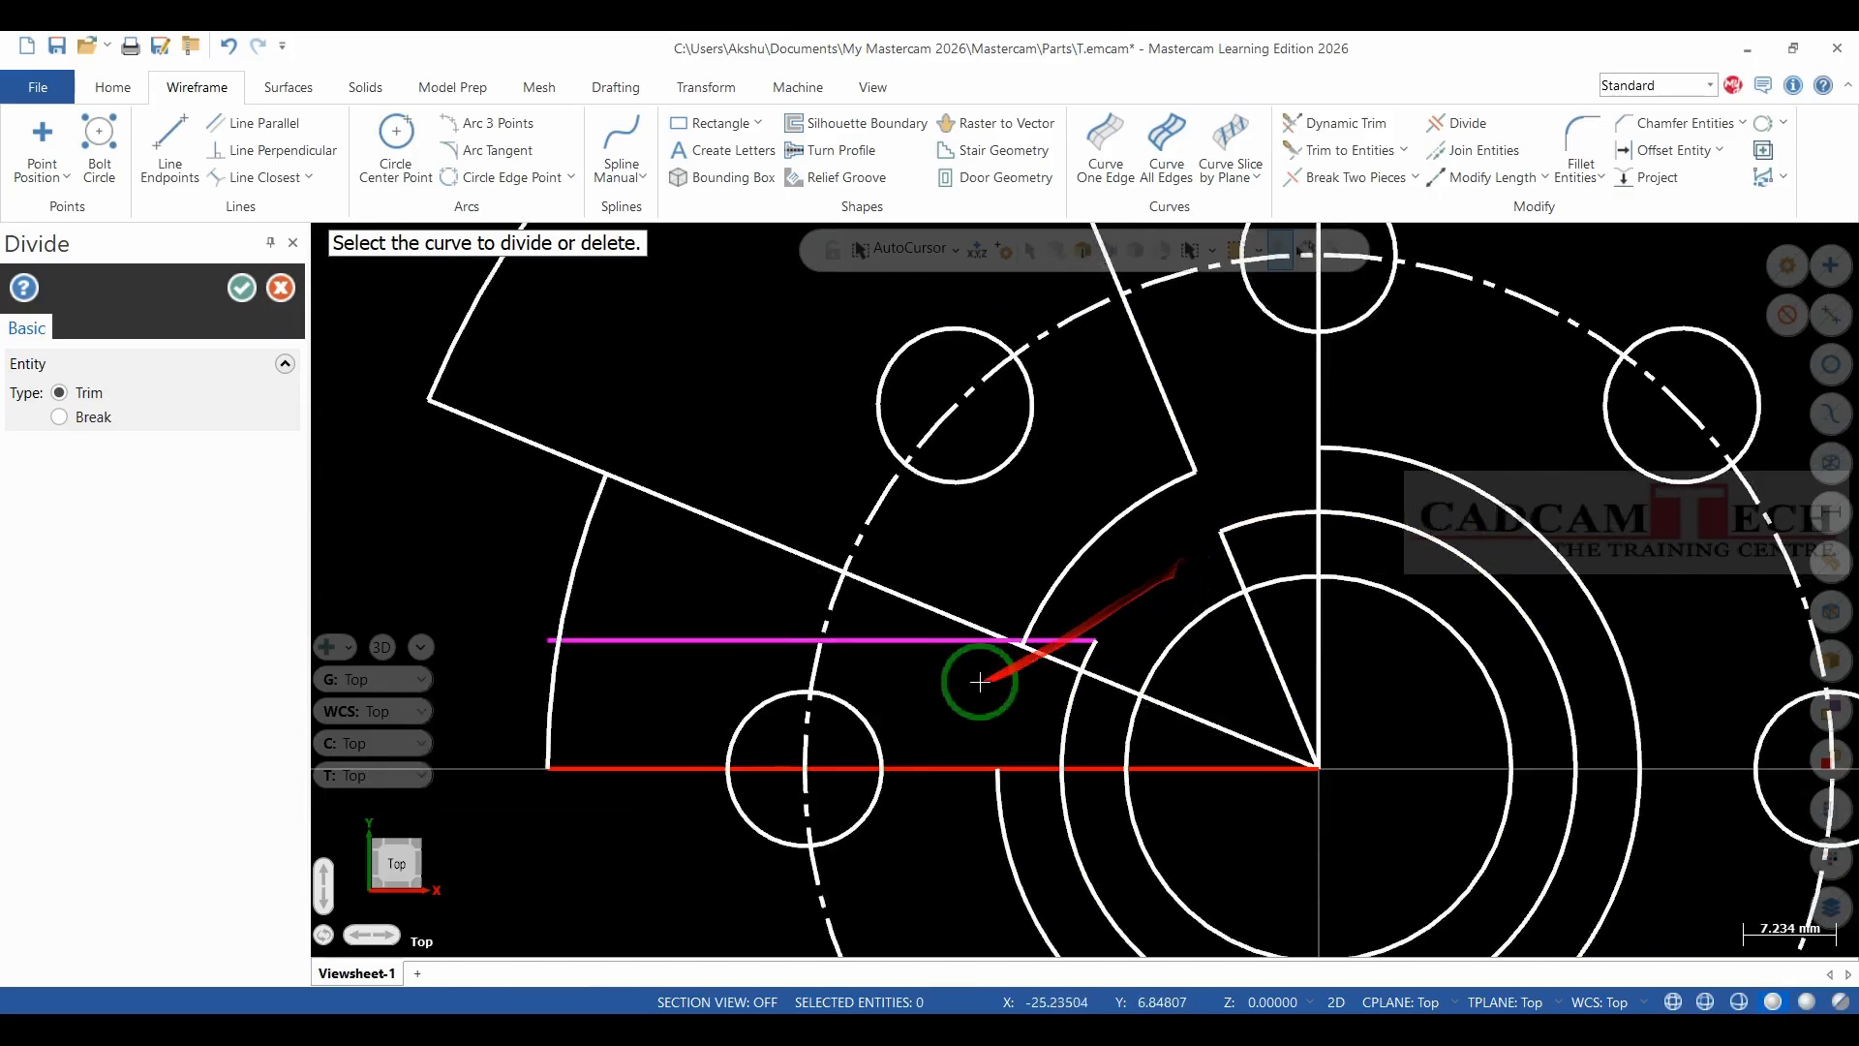
Trim the offset line to the short piece joining the two inner arcs, and remove the arc stub below it.
scroll(989, 676, up, 1)
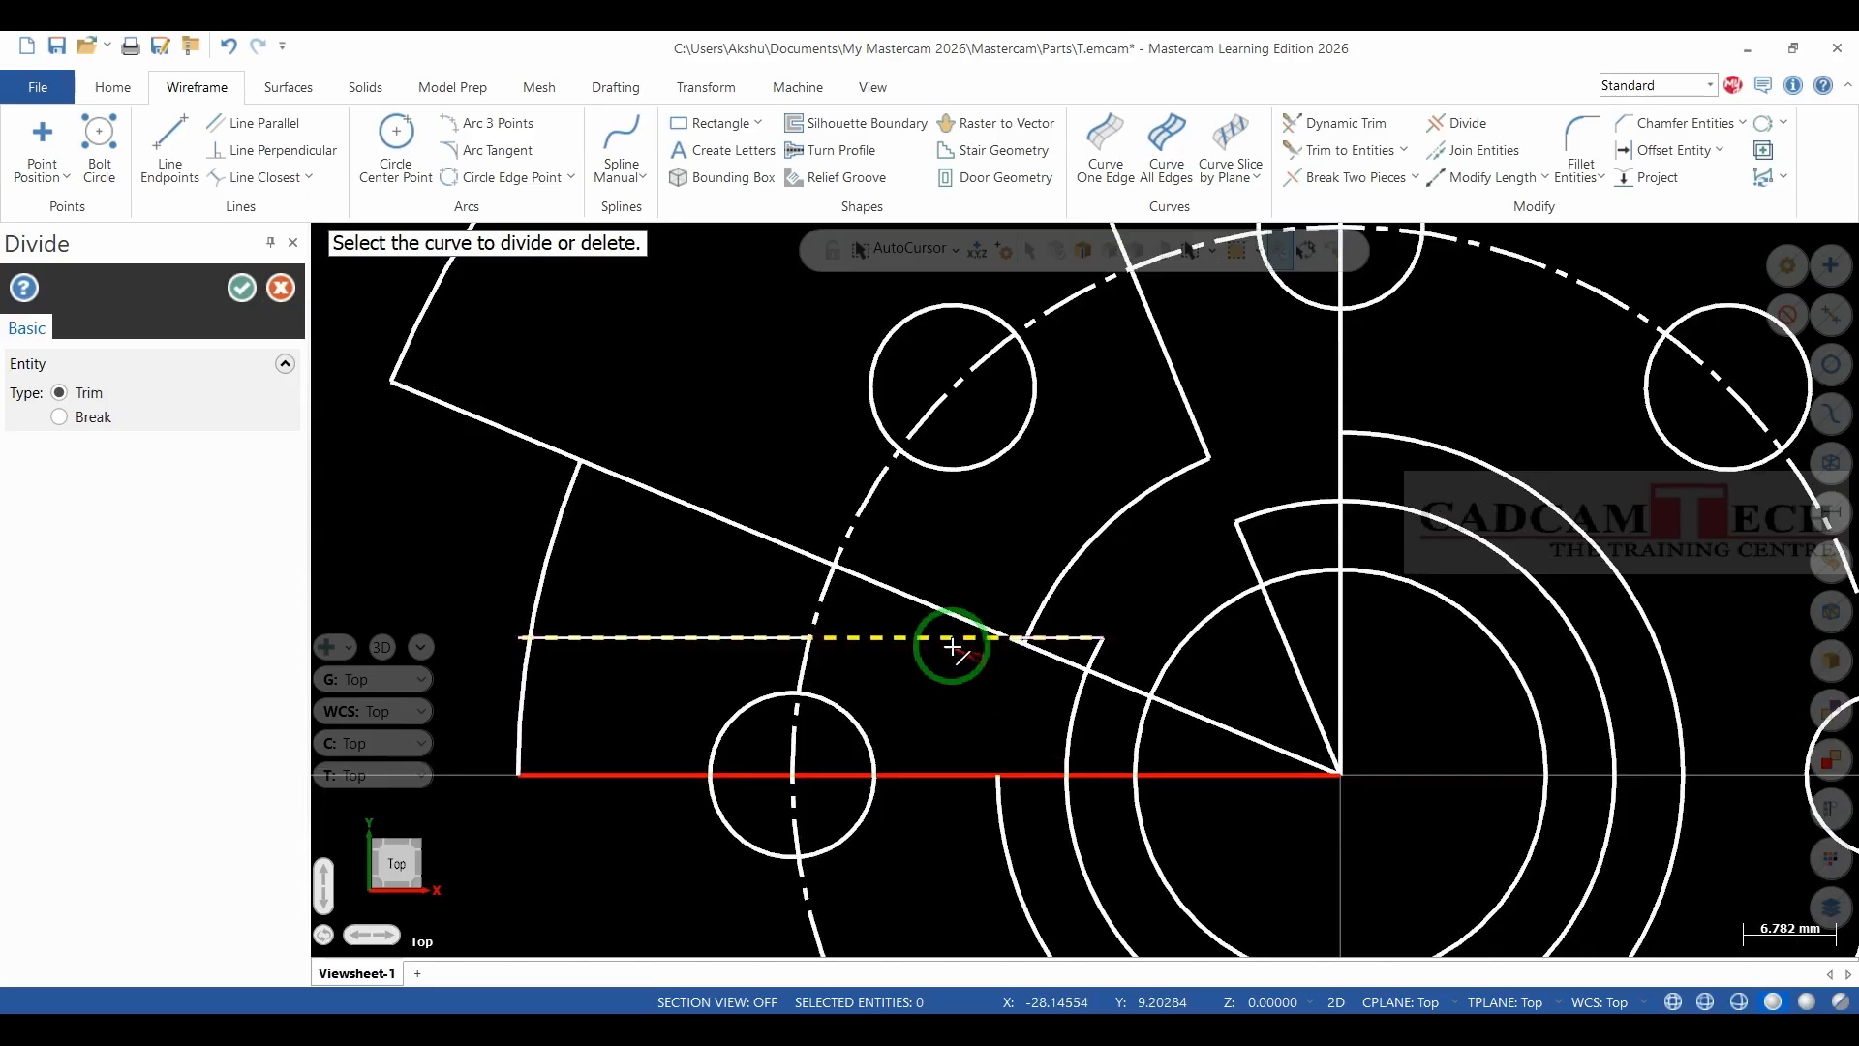
click(706, 637)
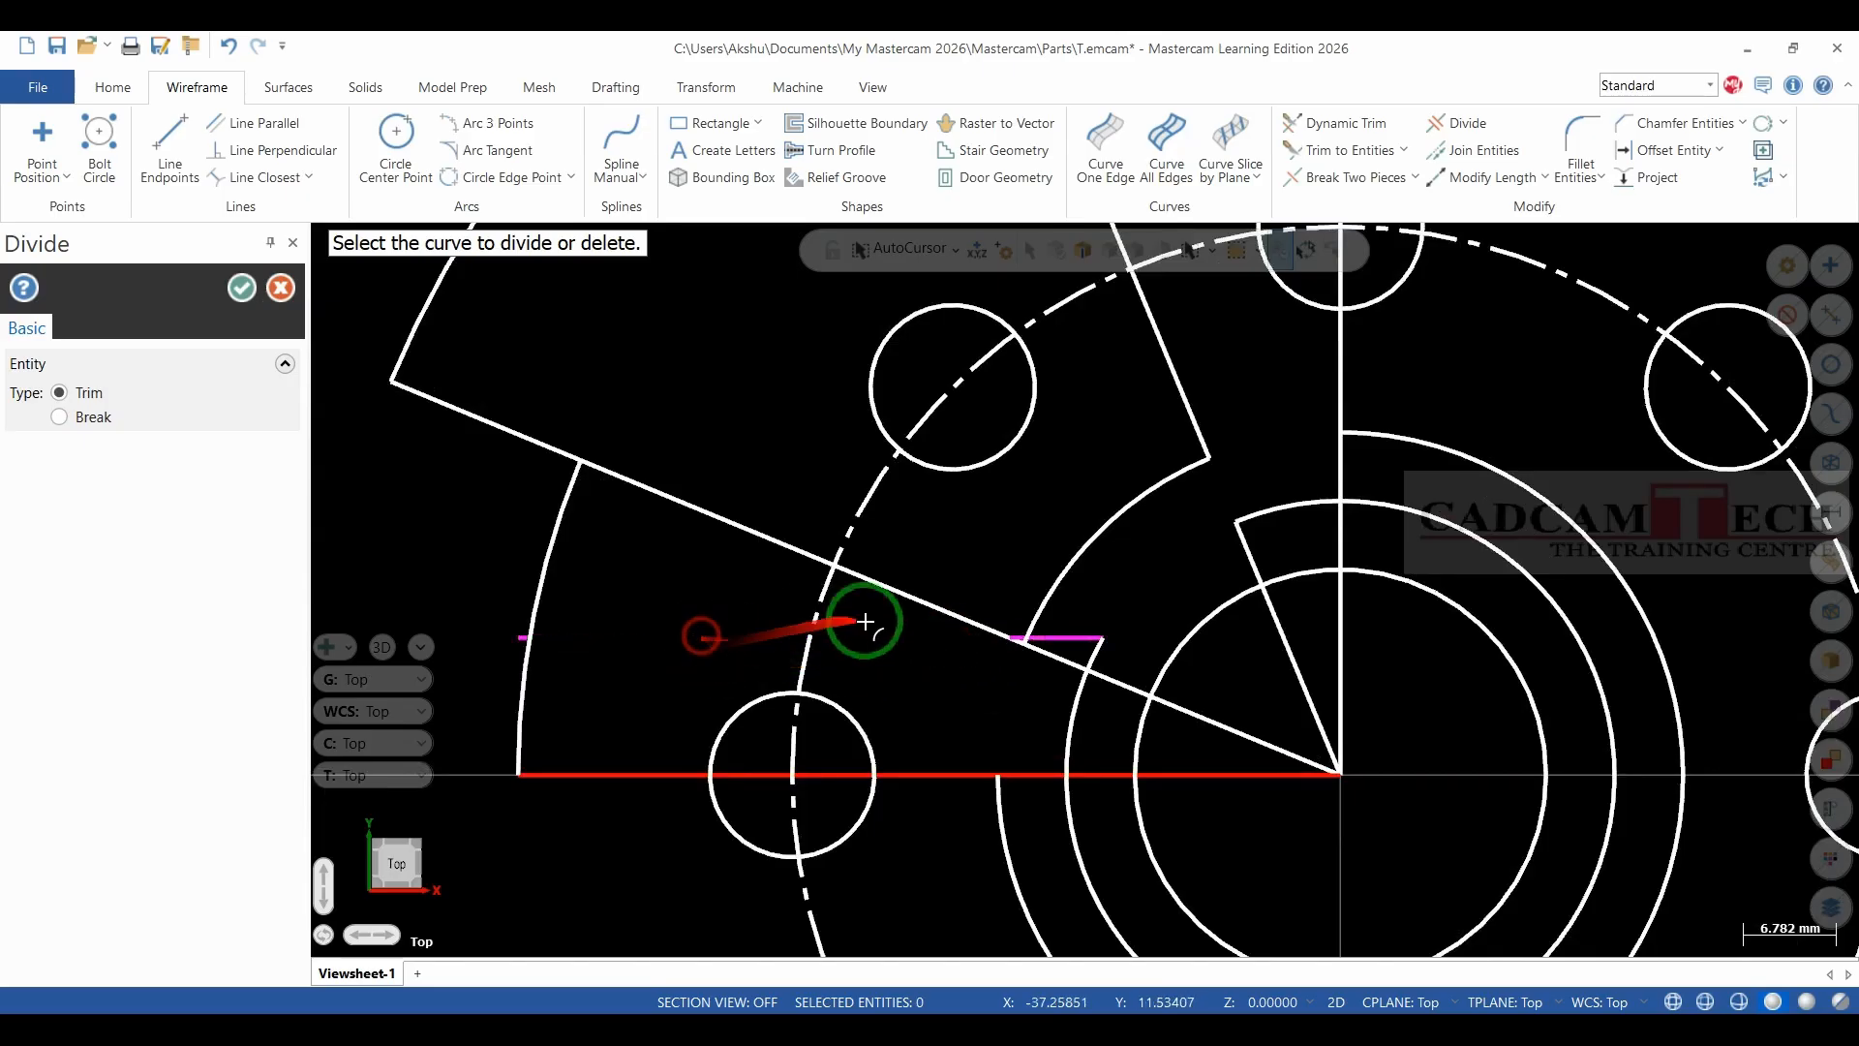
scroll(483, 682, up, 2)
scroll(511, 647, up, 2)
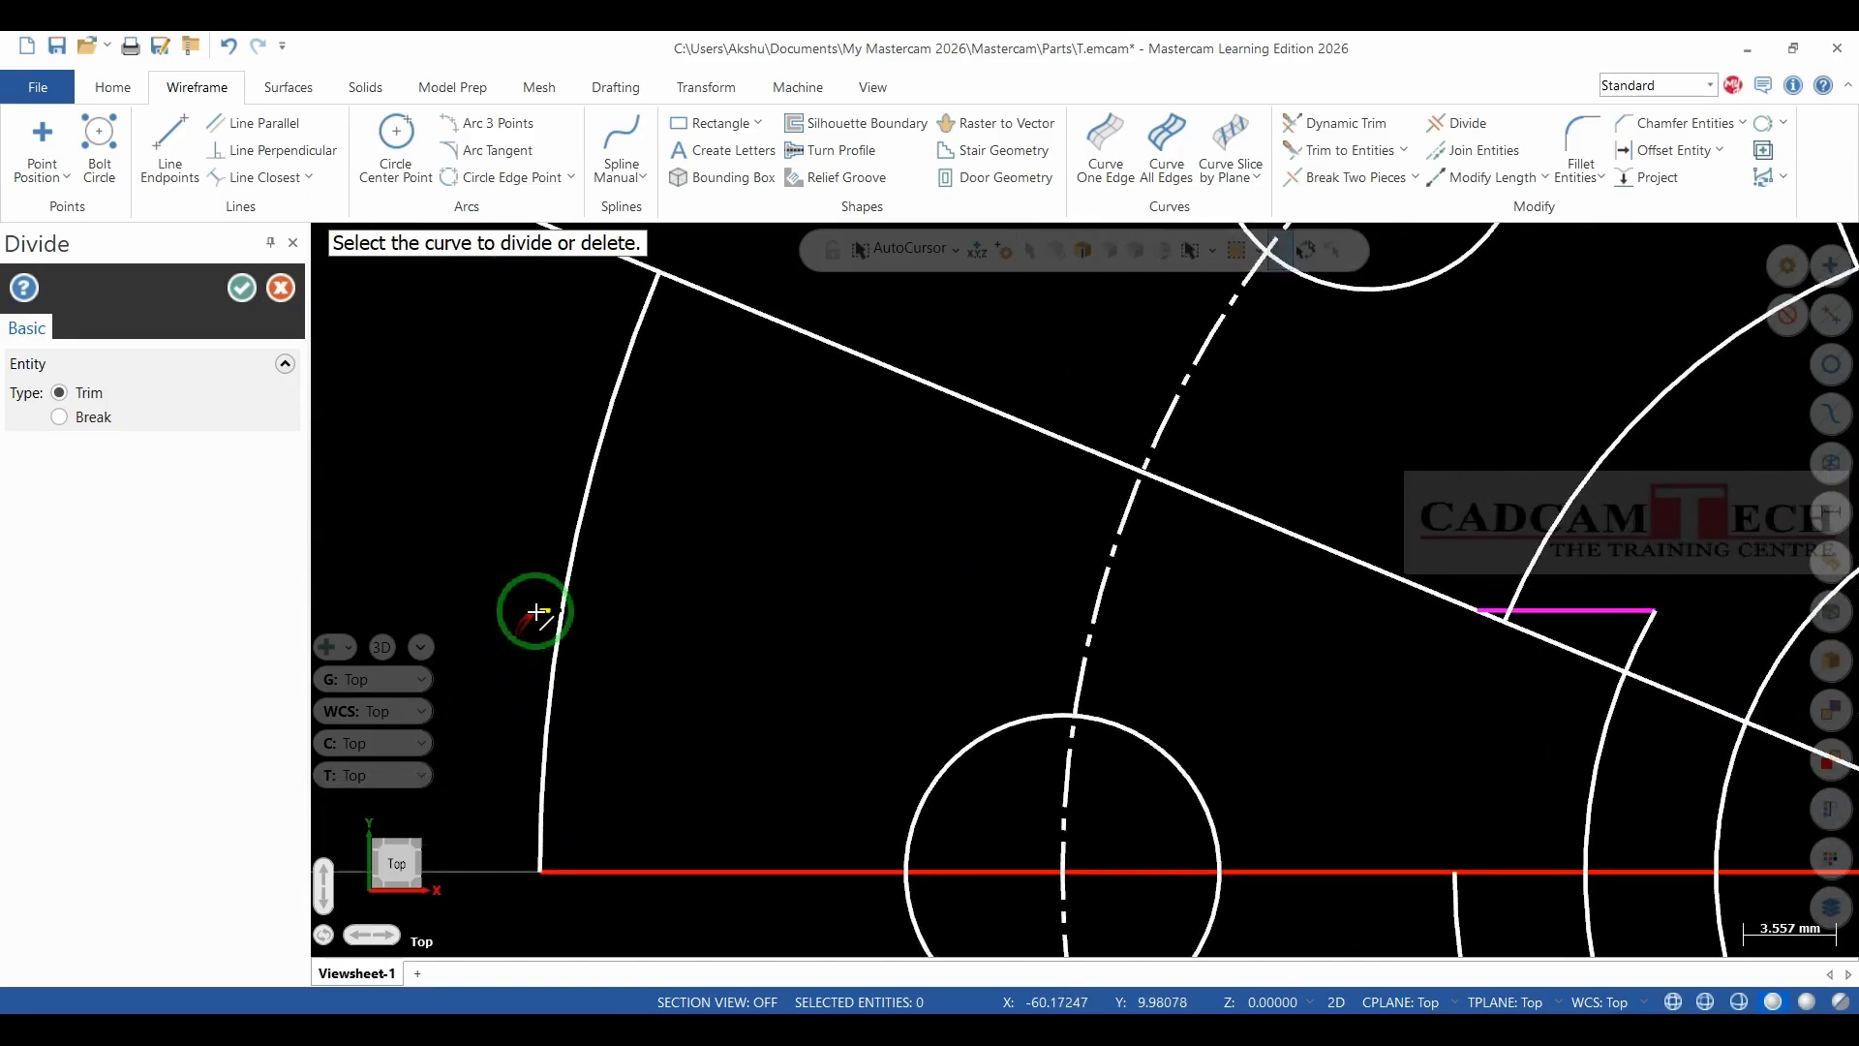
scroll(1326, 631, up, 5)
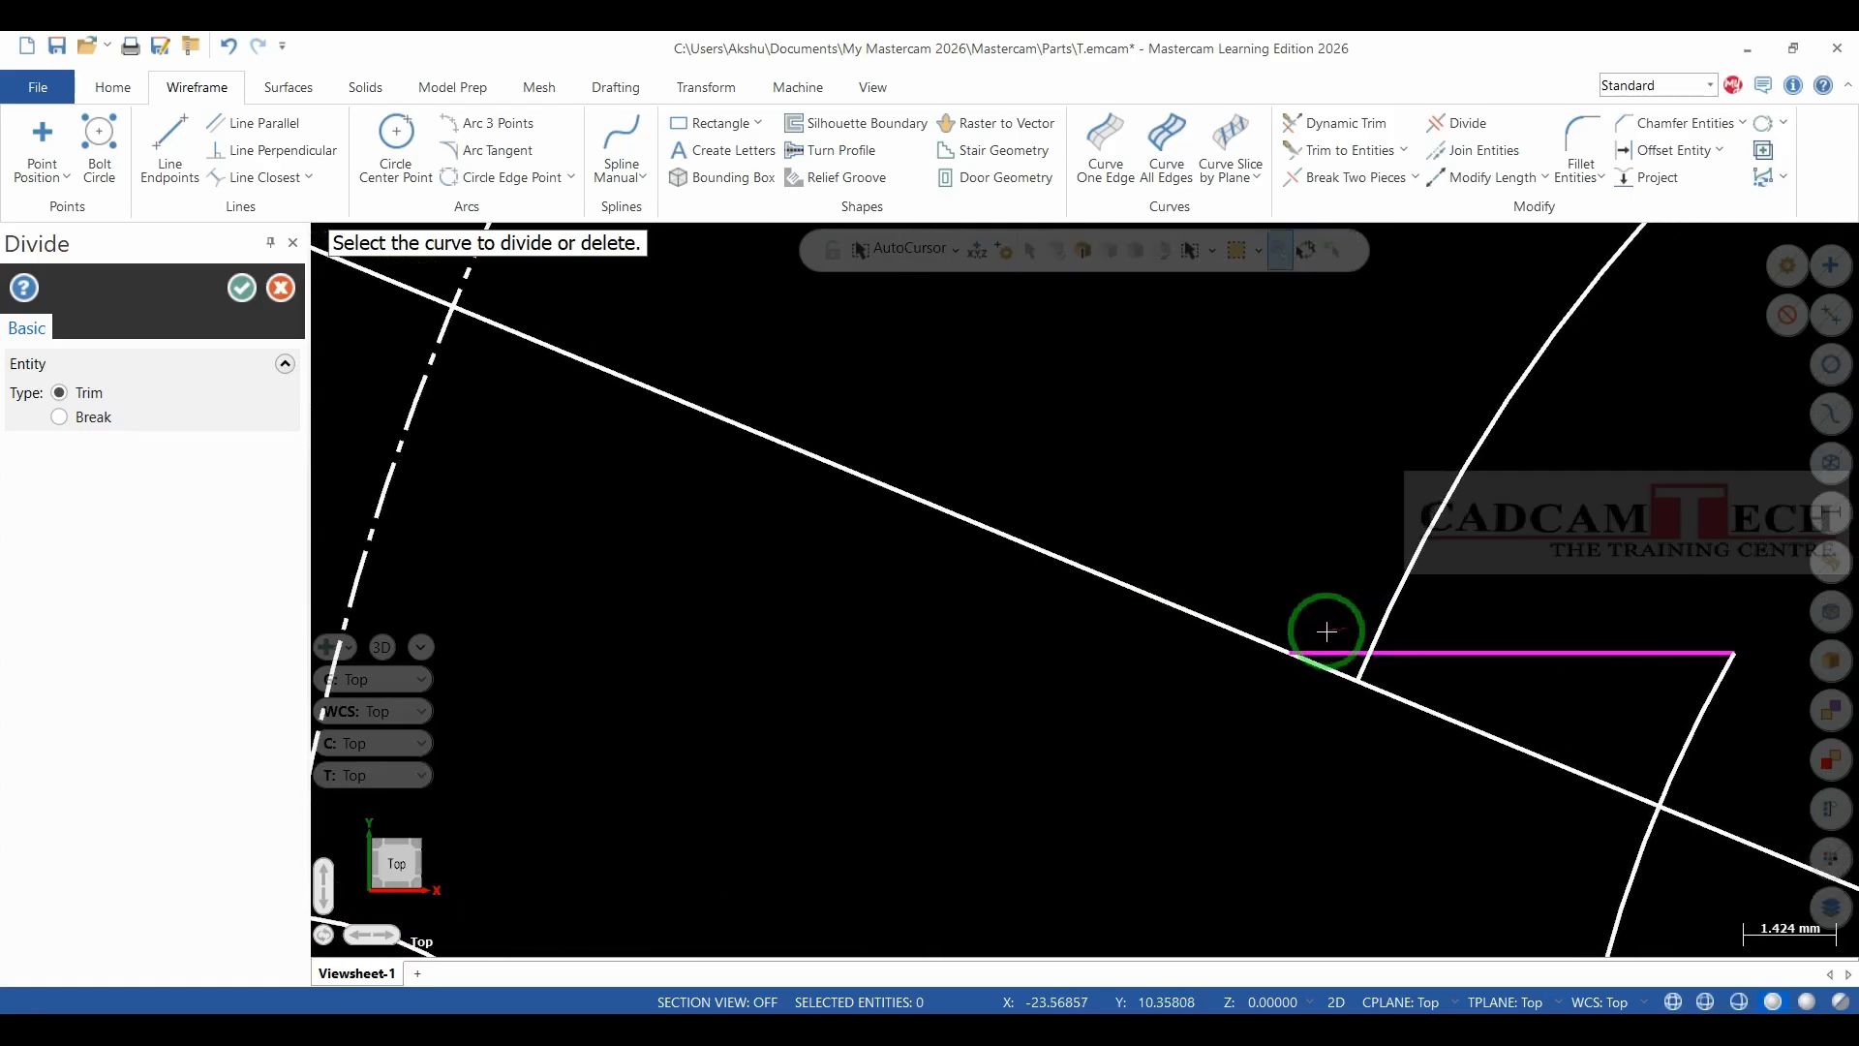
scroll(1084, 647, down, 6)
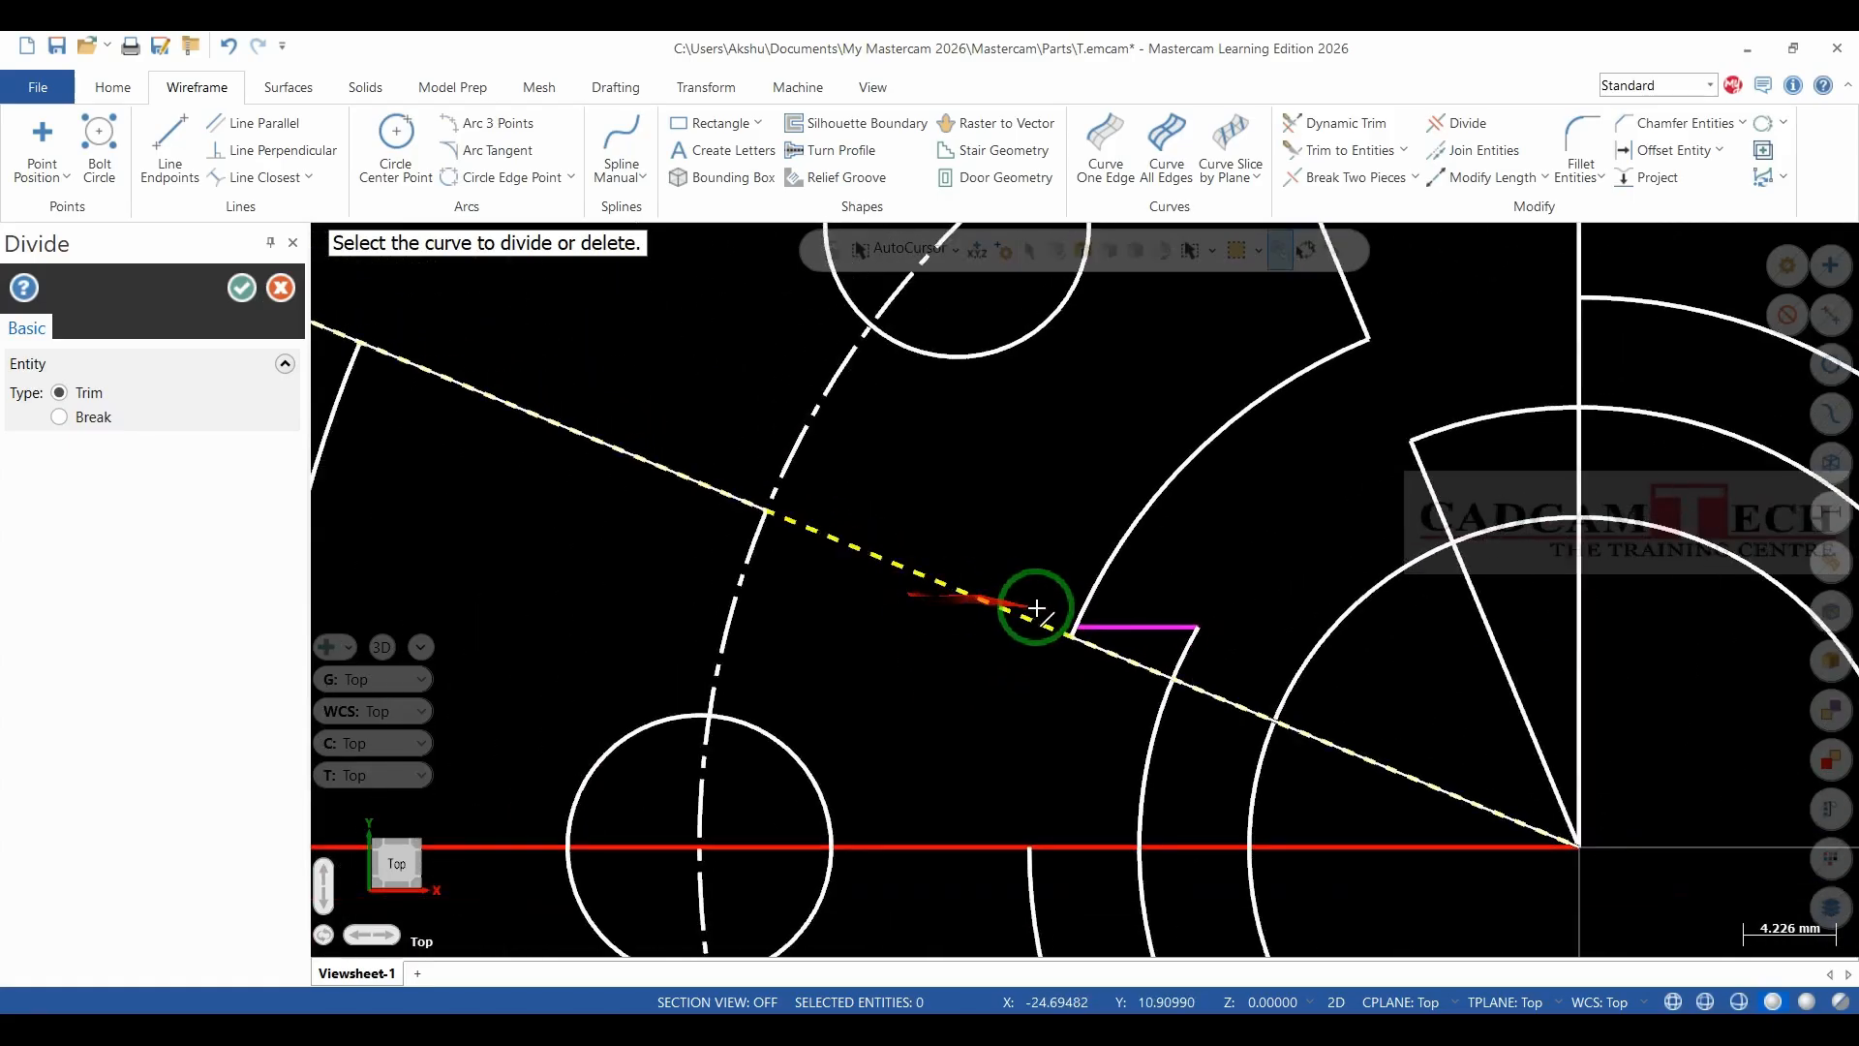
scroll(1066, 637, up, 3)
scroll(1066, 637, up, 5)
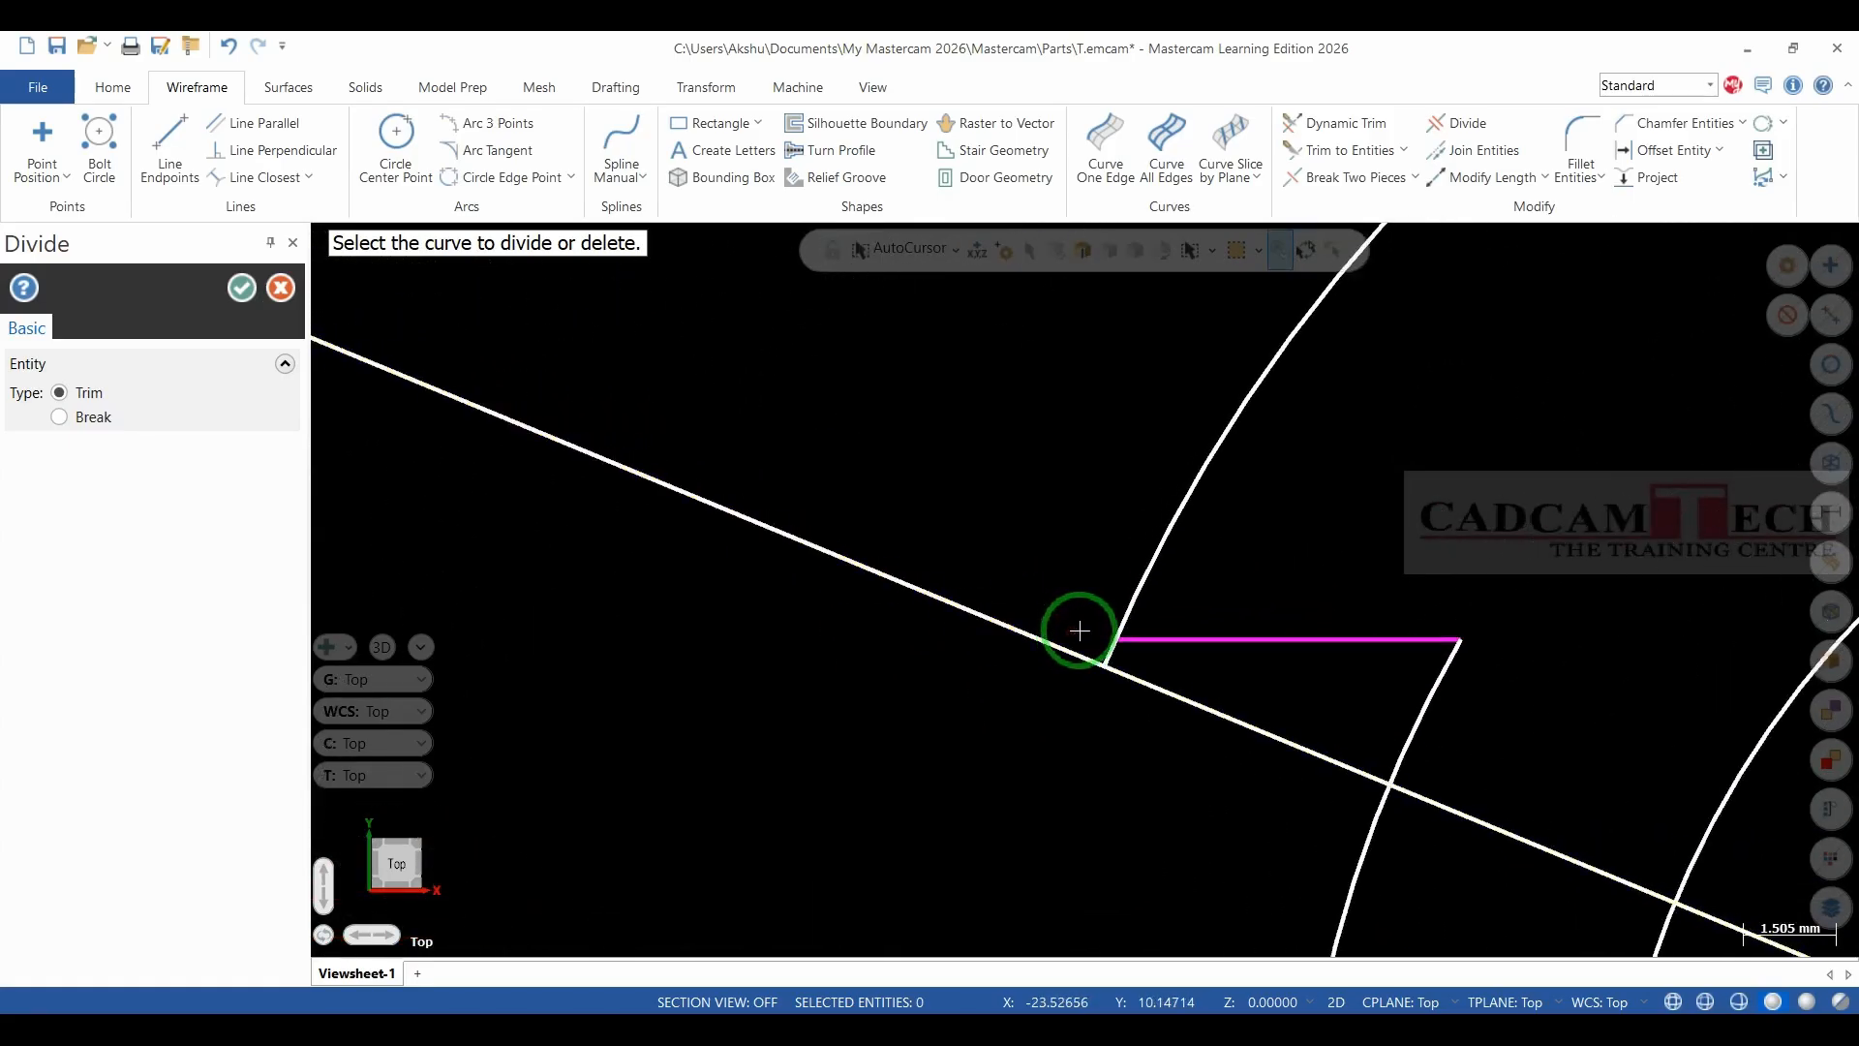
click(1123, 664)
click(242, 291)
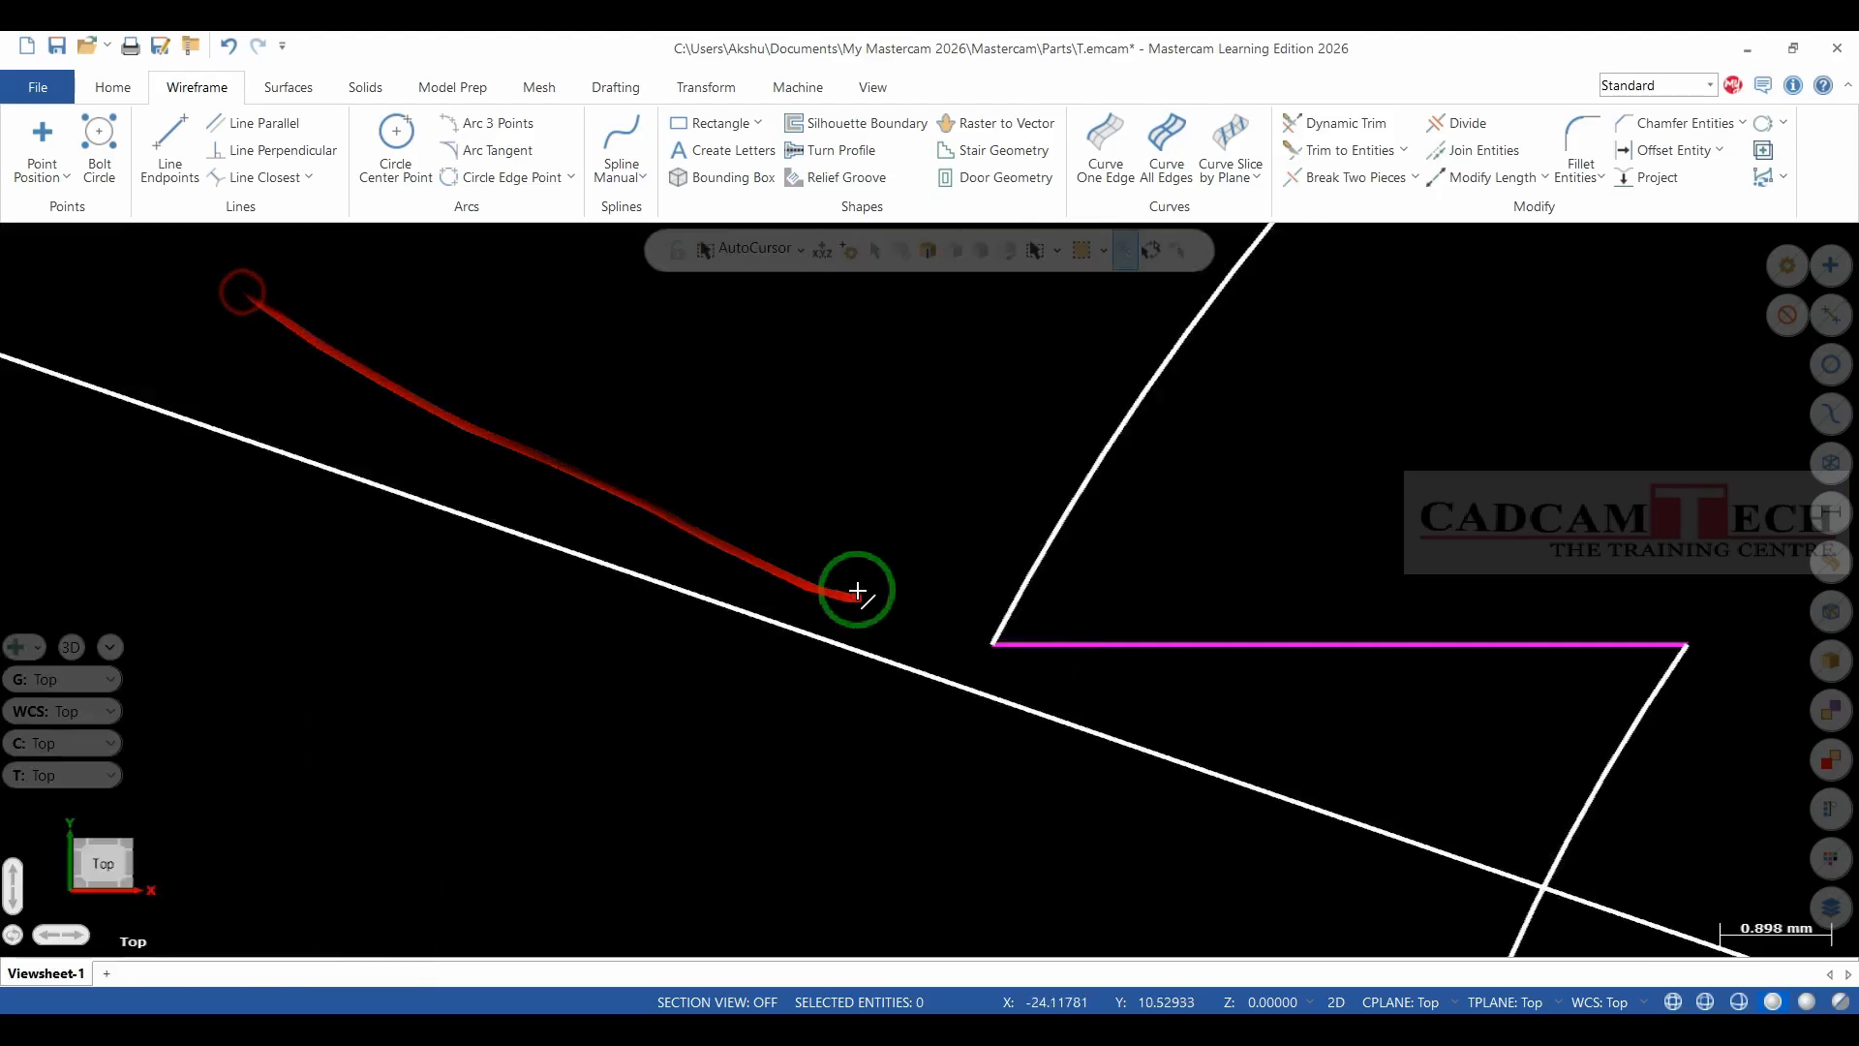
Delete the remaining lower-right arc of the largest of the three inner circles.
scroll(788, 531, down, 3)
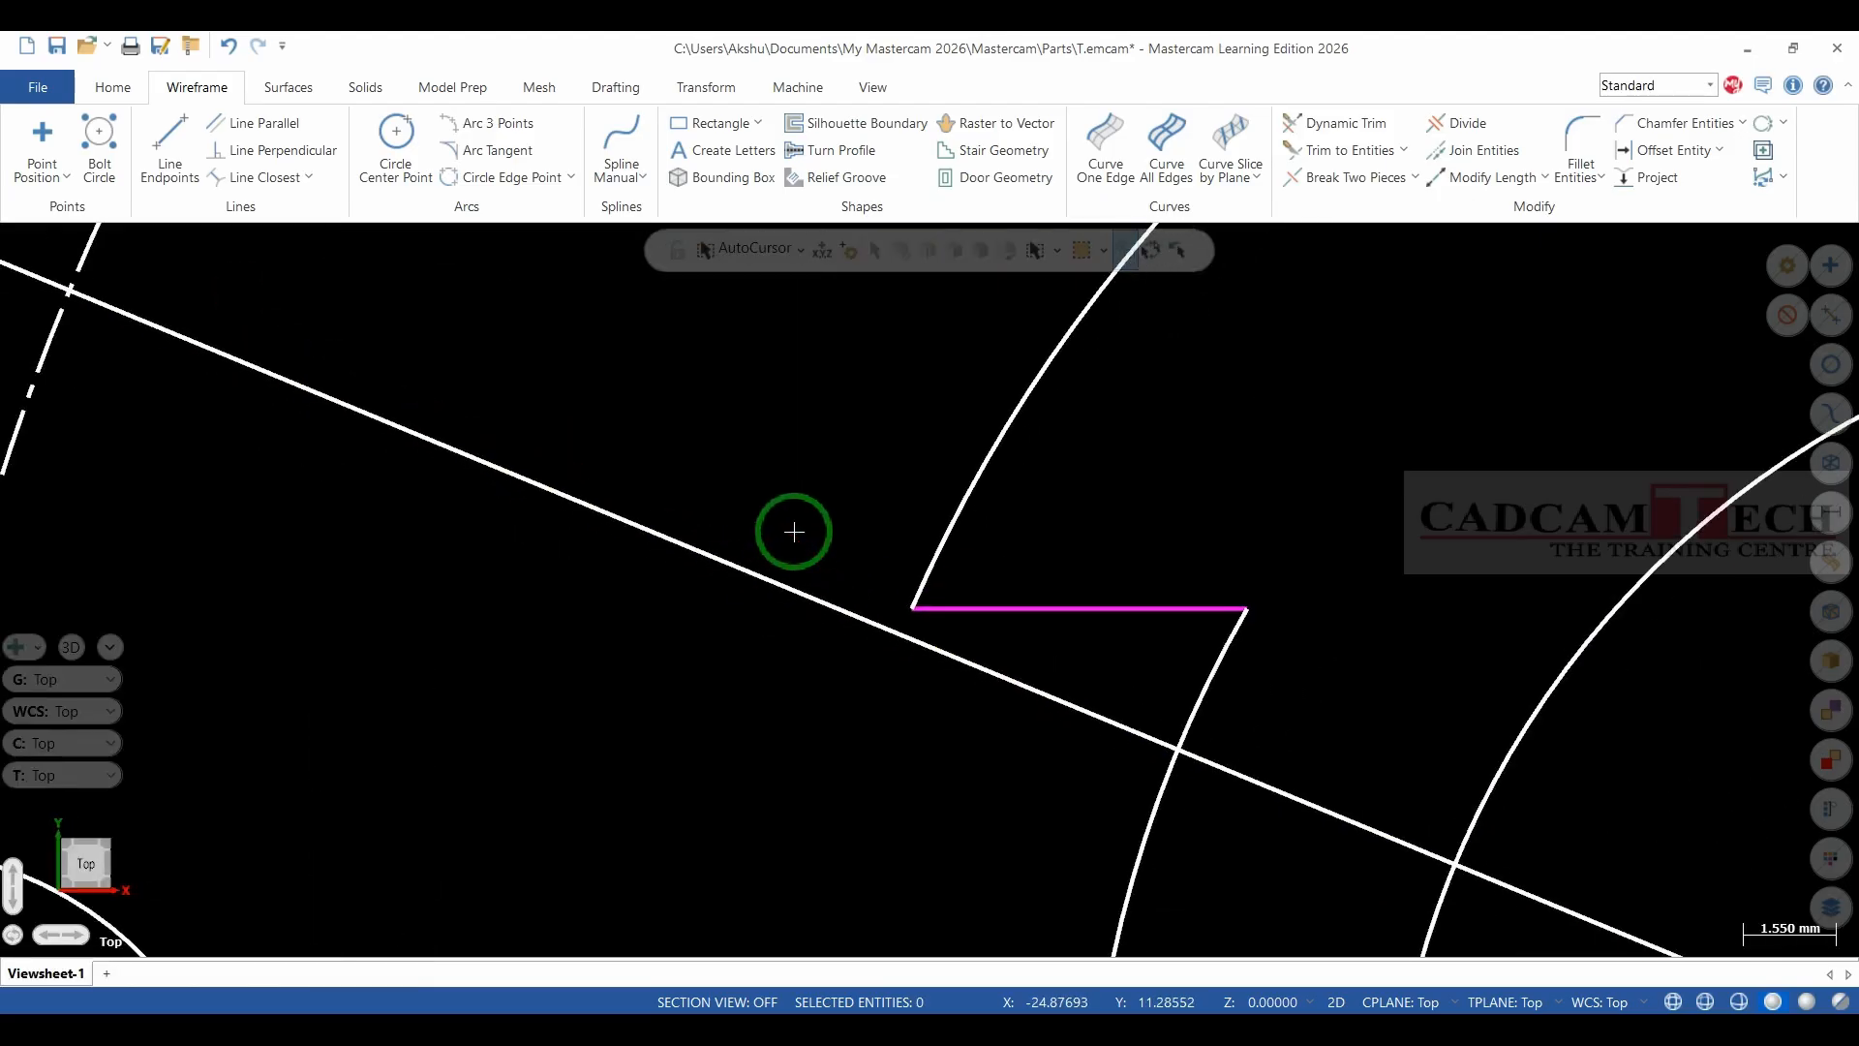
scroll(800, 601, down, 7)
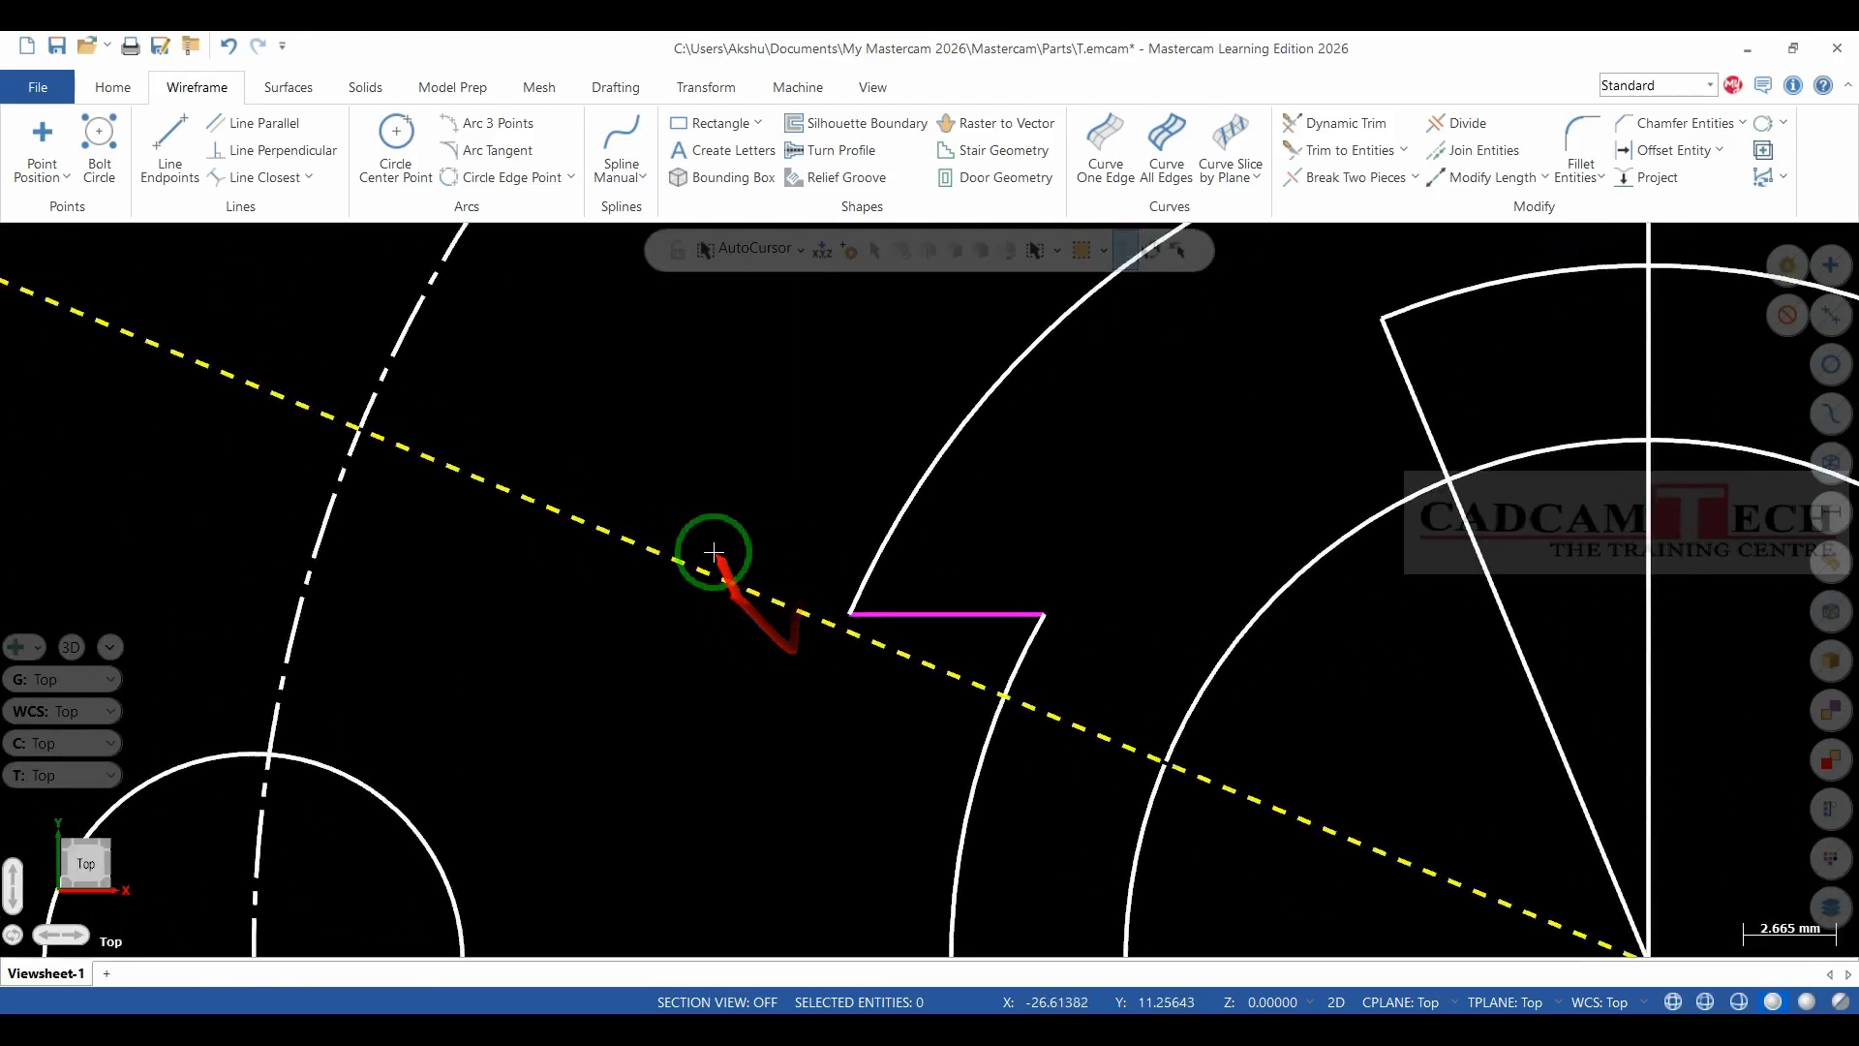
scroll(733, 601, down, 3)
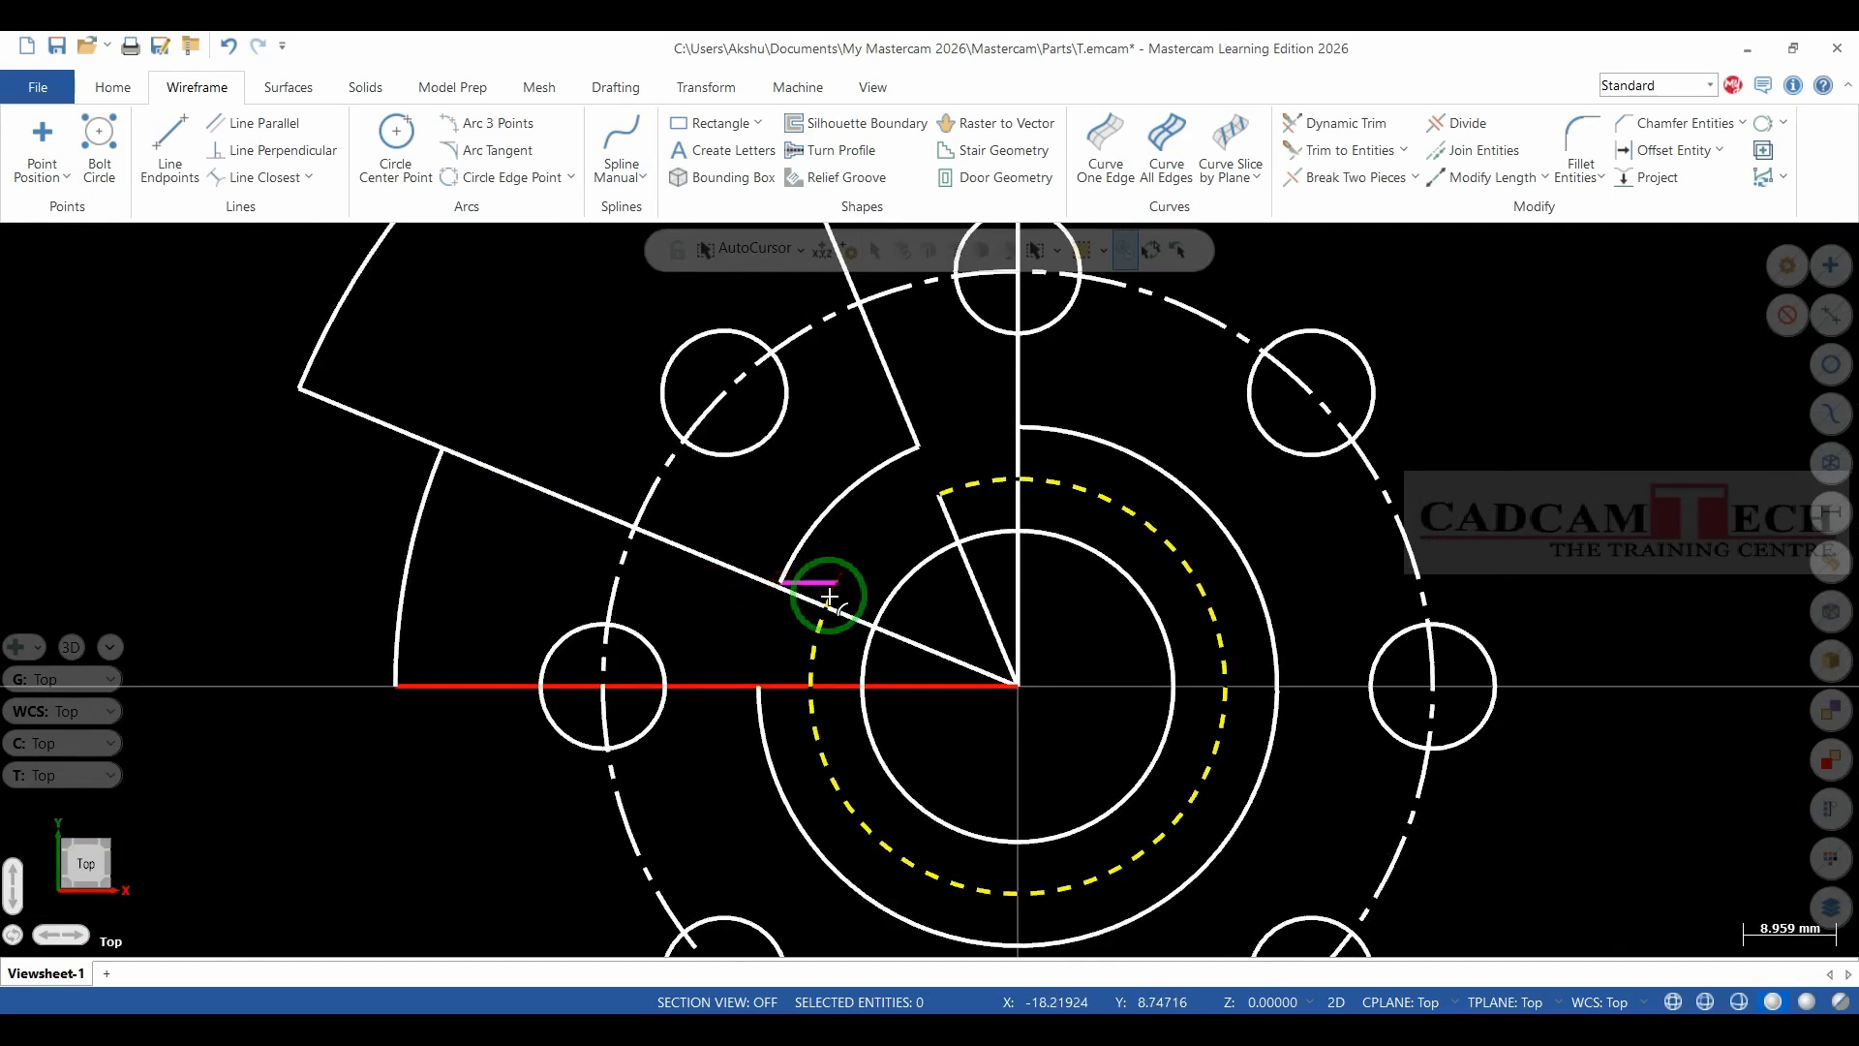
click(781, 781)
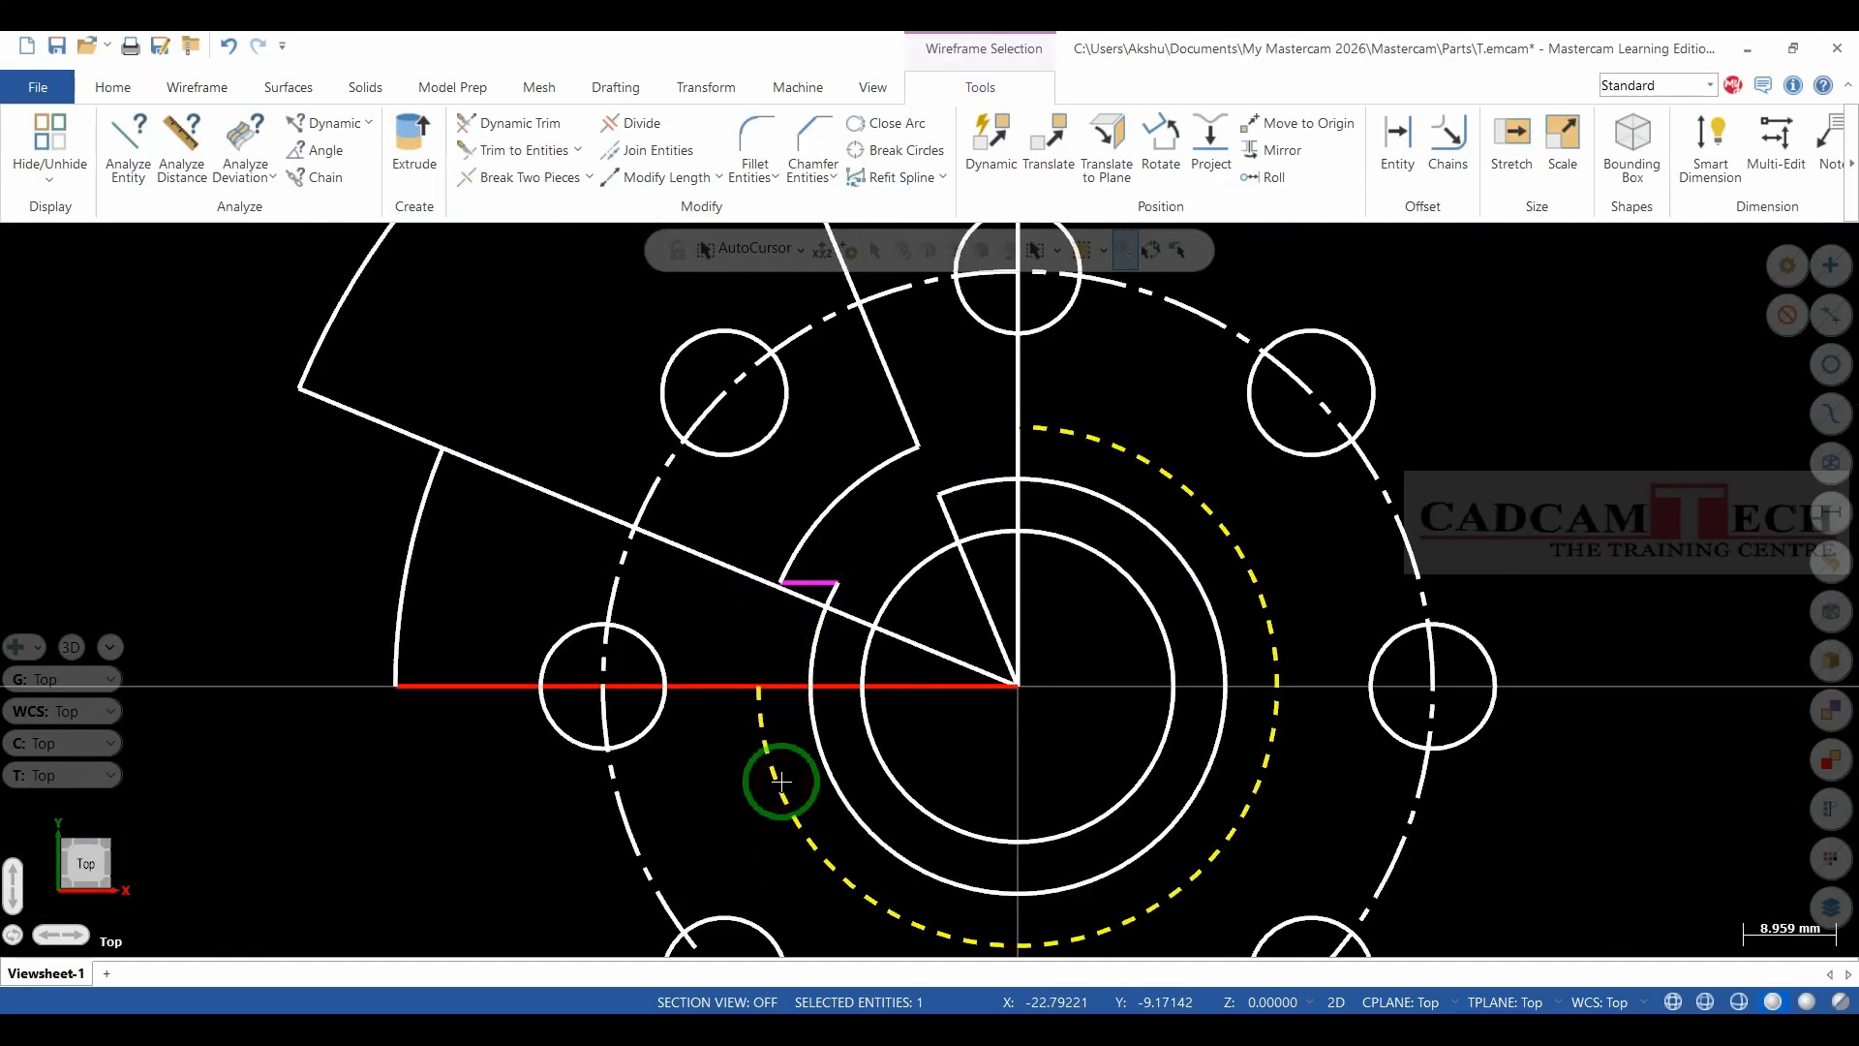
right_click(789, 800)
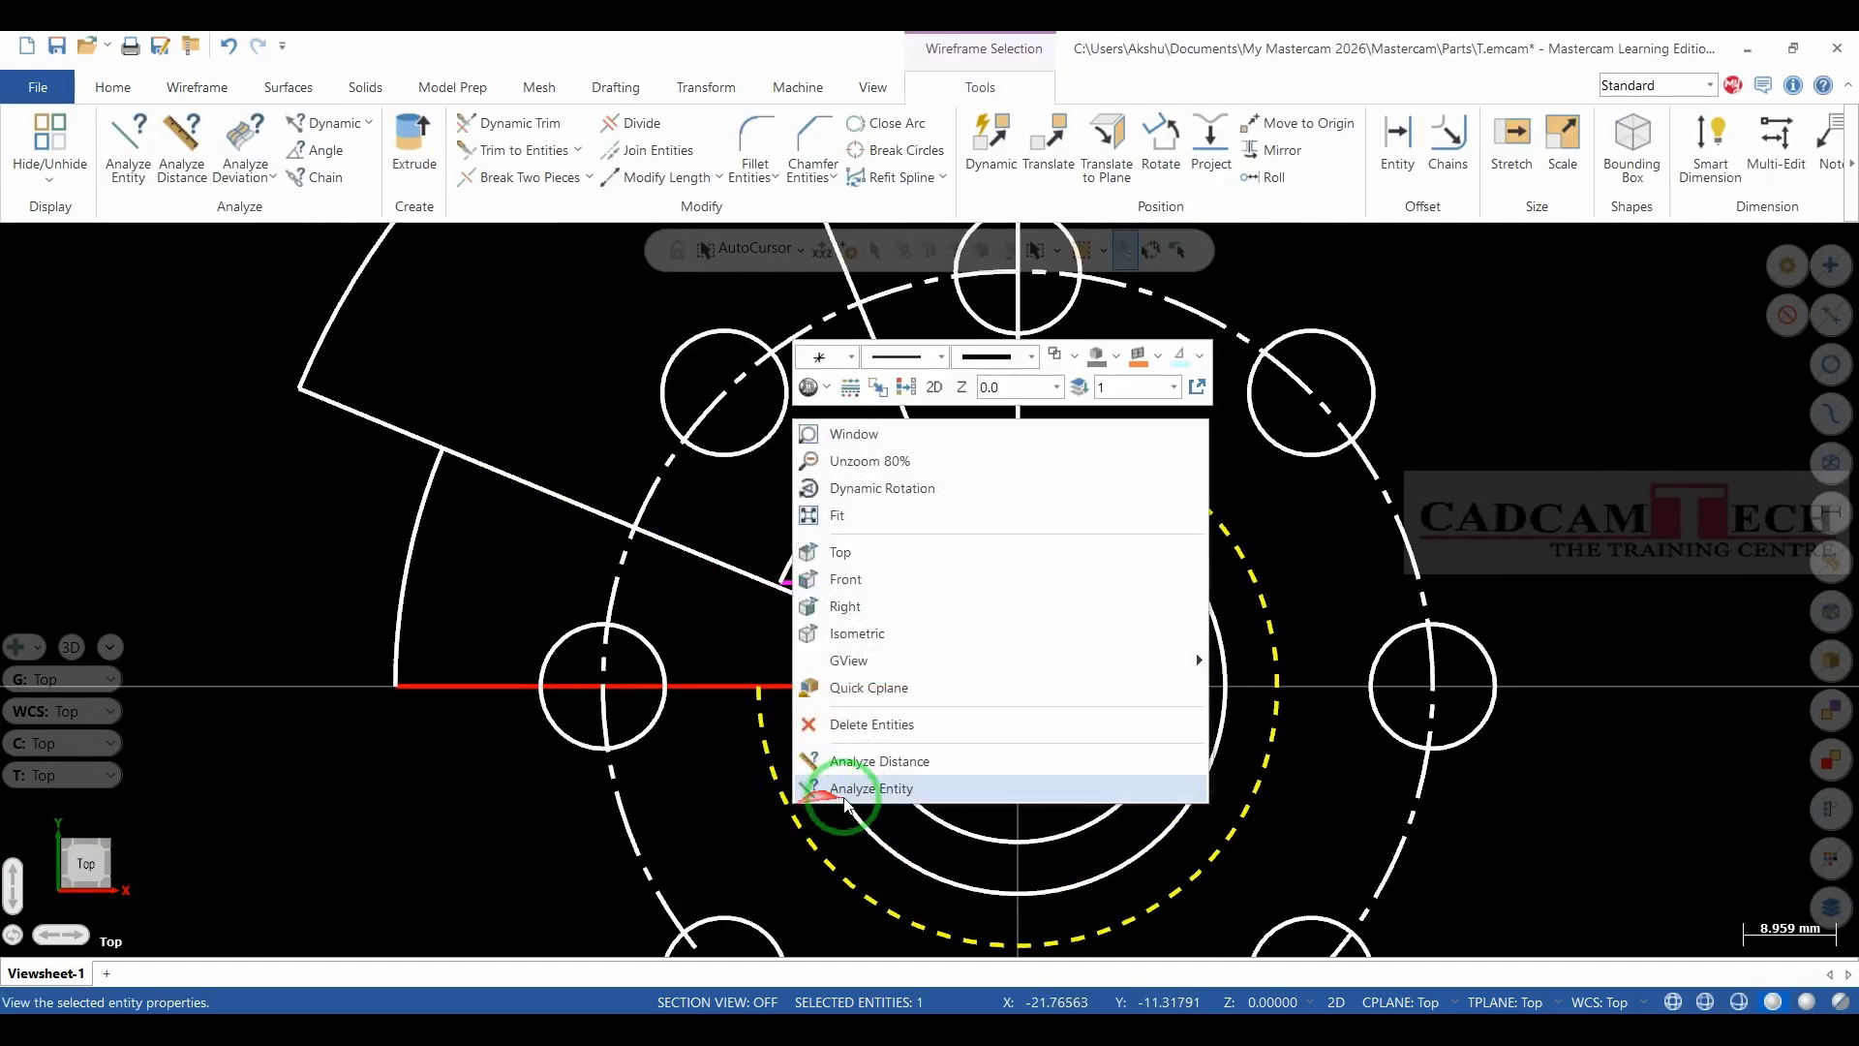
click(867, 726)
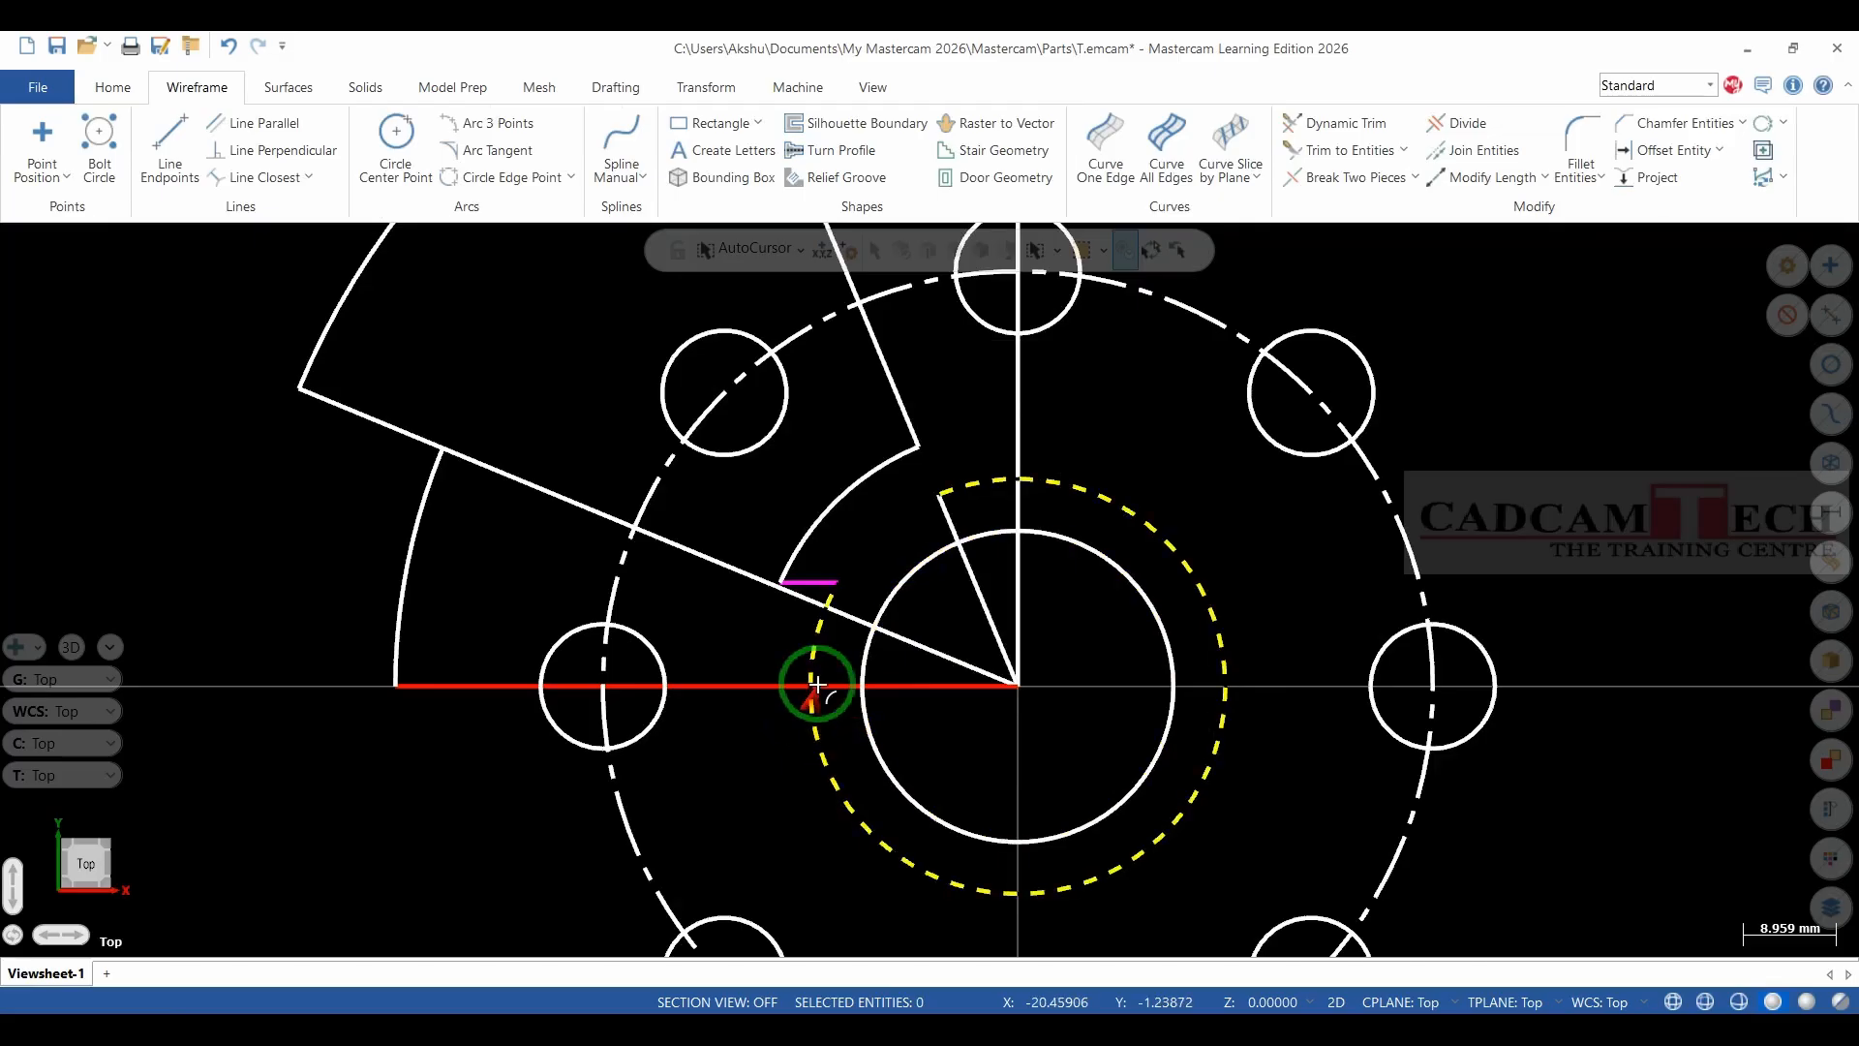
Divide-trim the middle inner circle to remove its long arc running below the center between the horizontal and vertical radial lines.
scroll(967, 689, down, 2)
scroll(986, 477, up, 2)
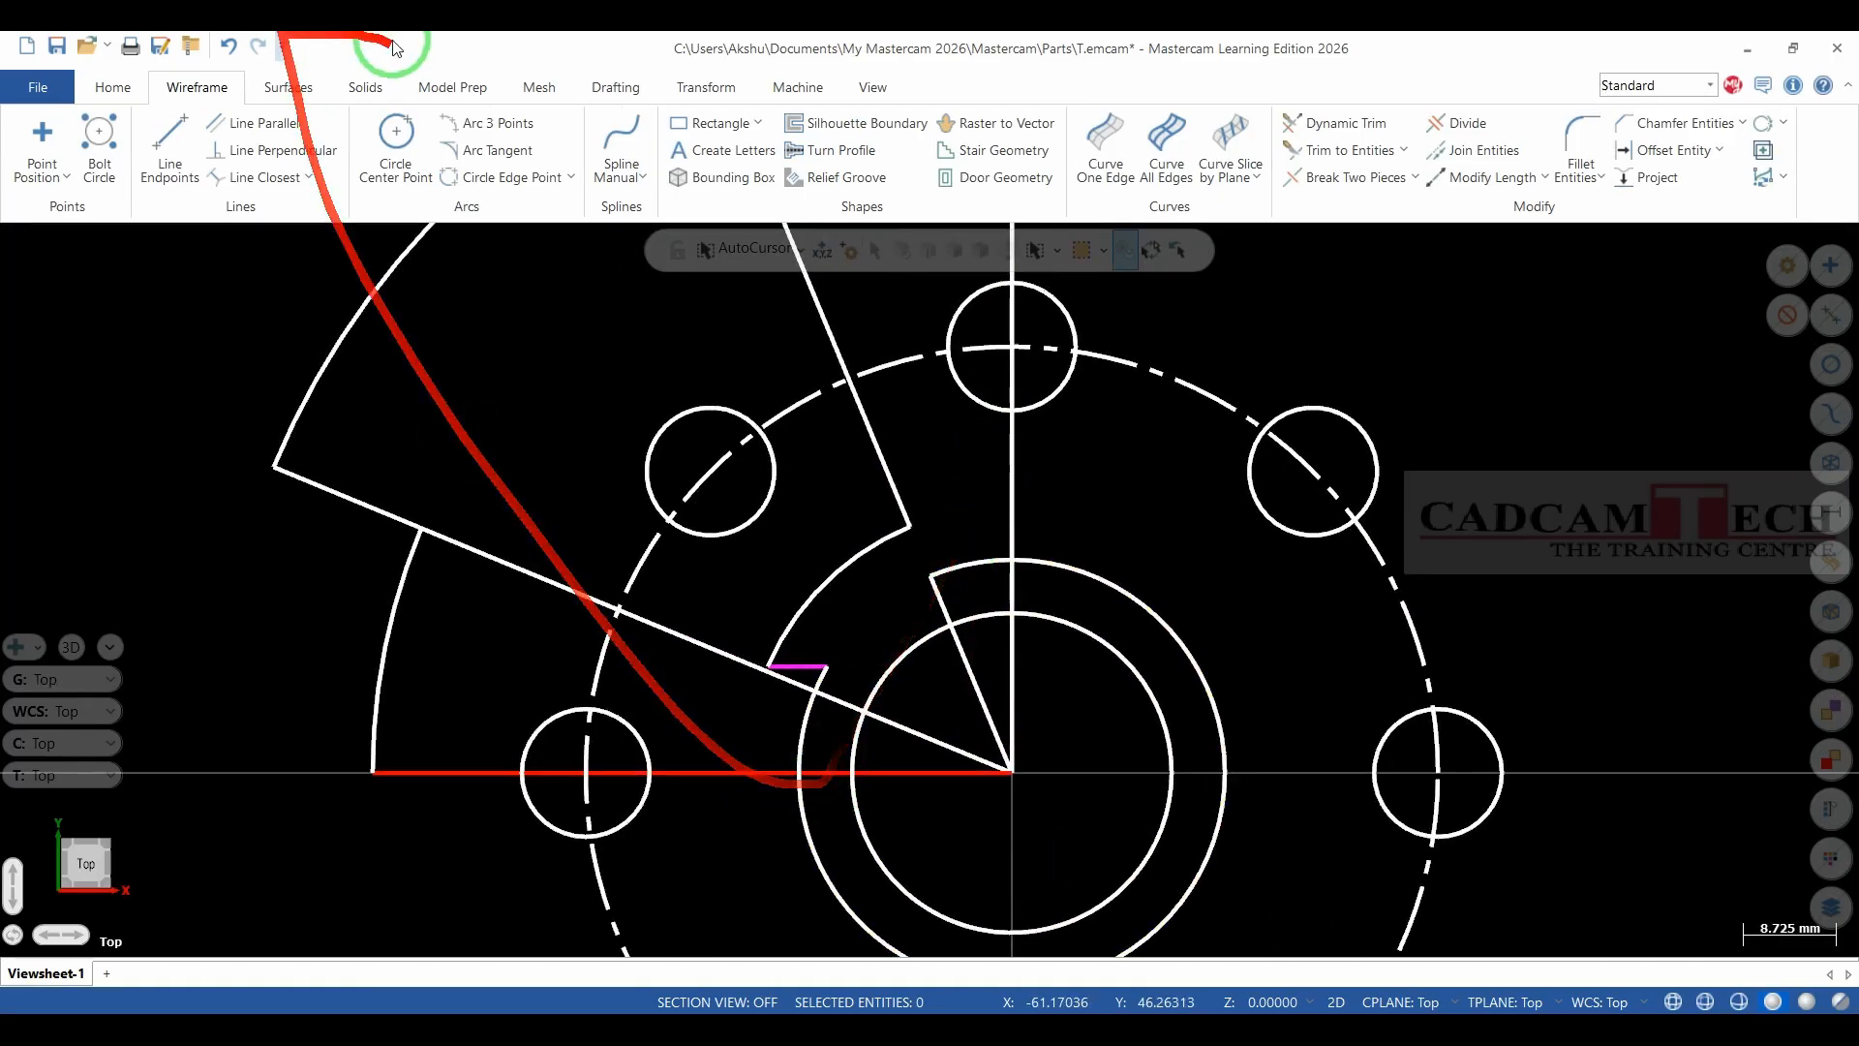
click(1459, 123)
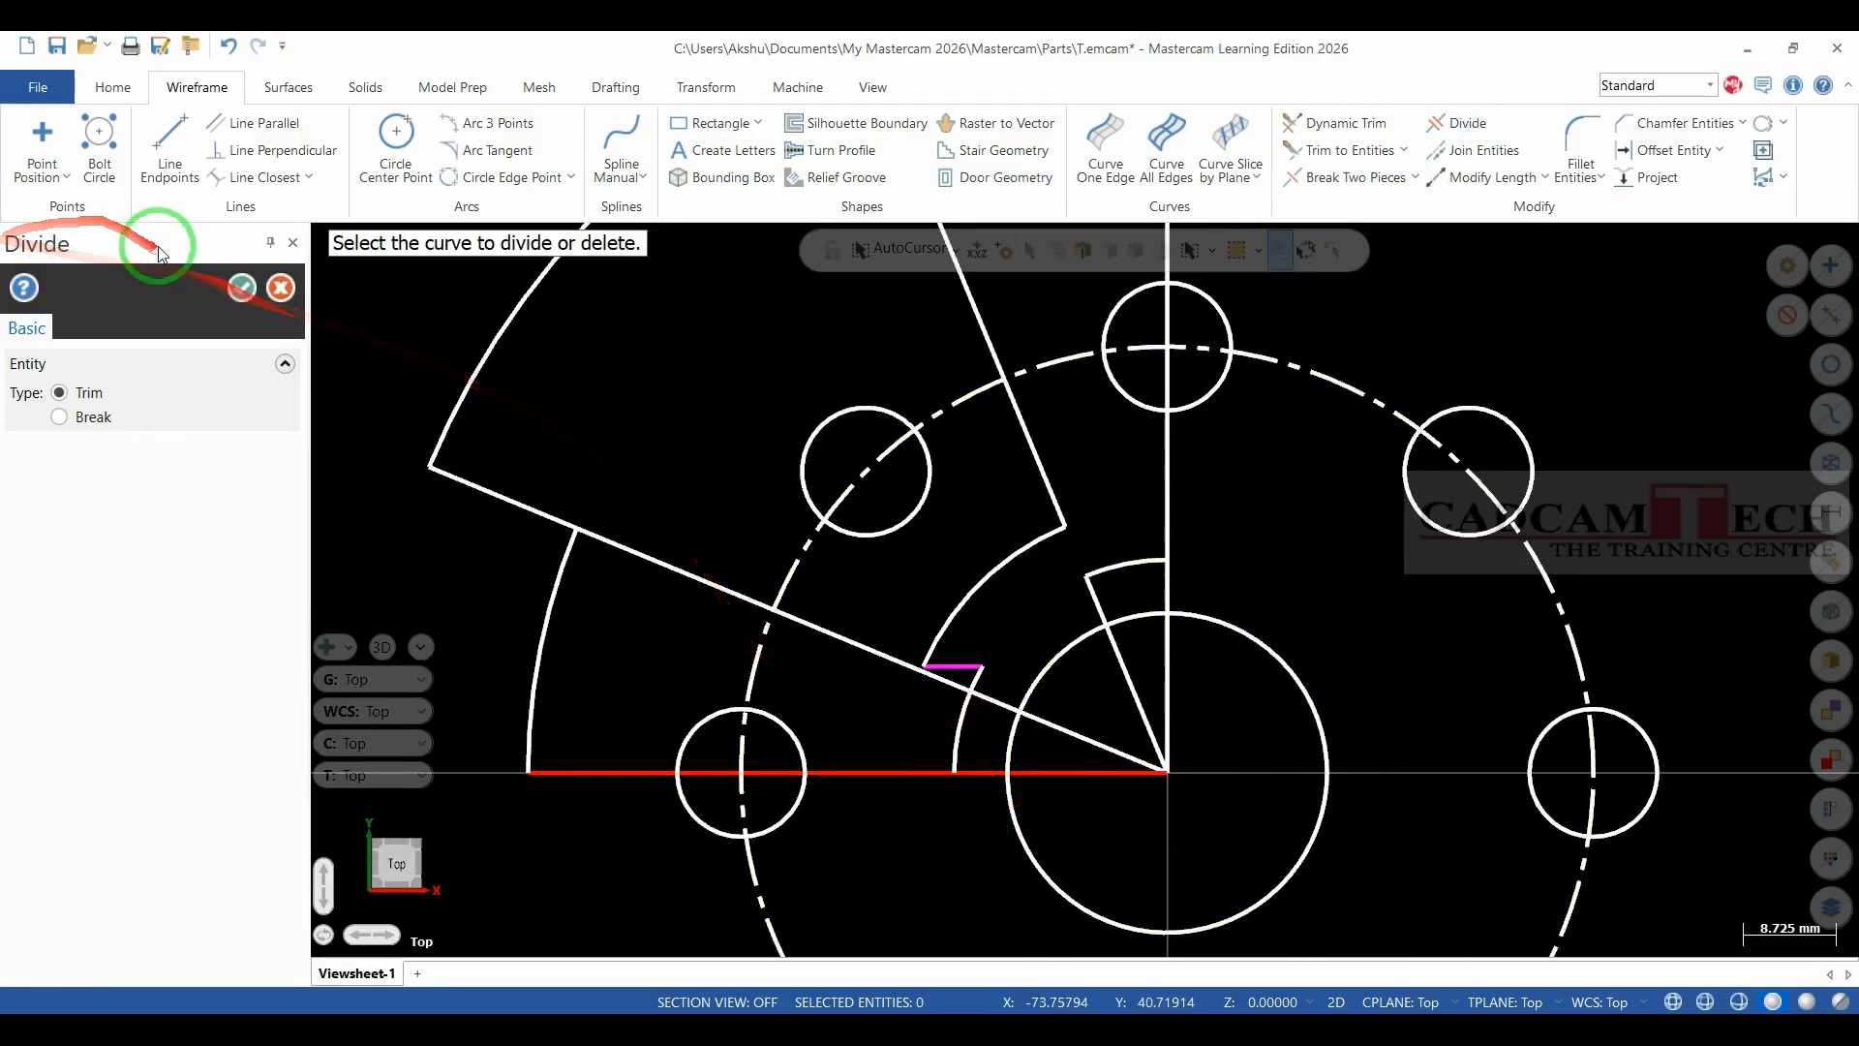
click(242, 287)
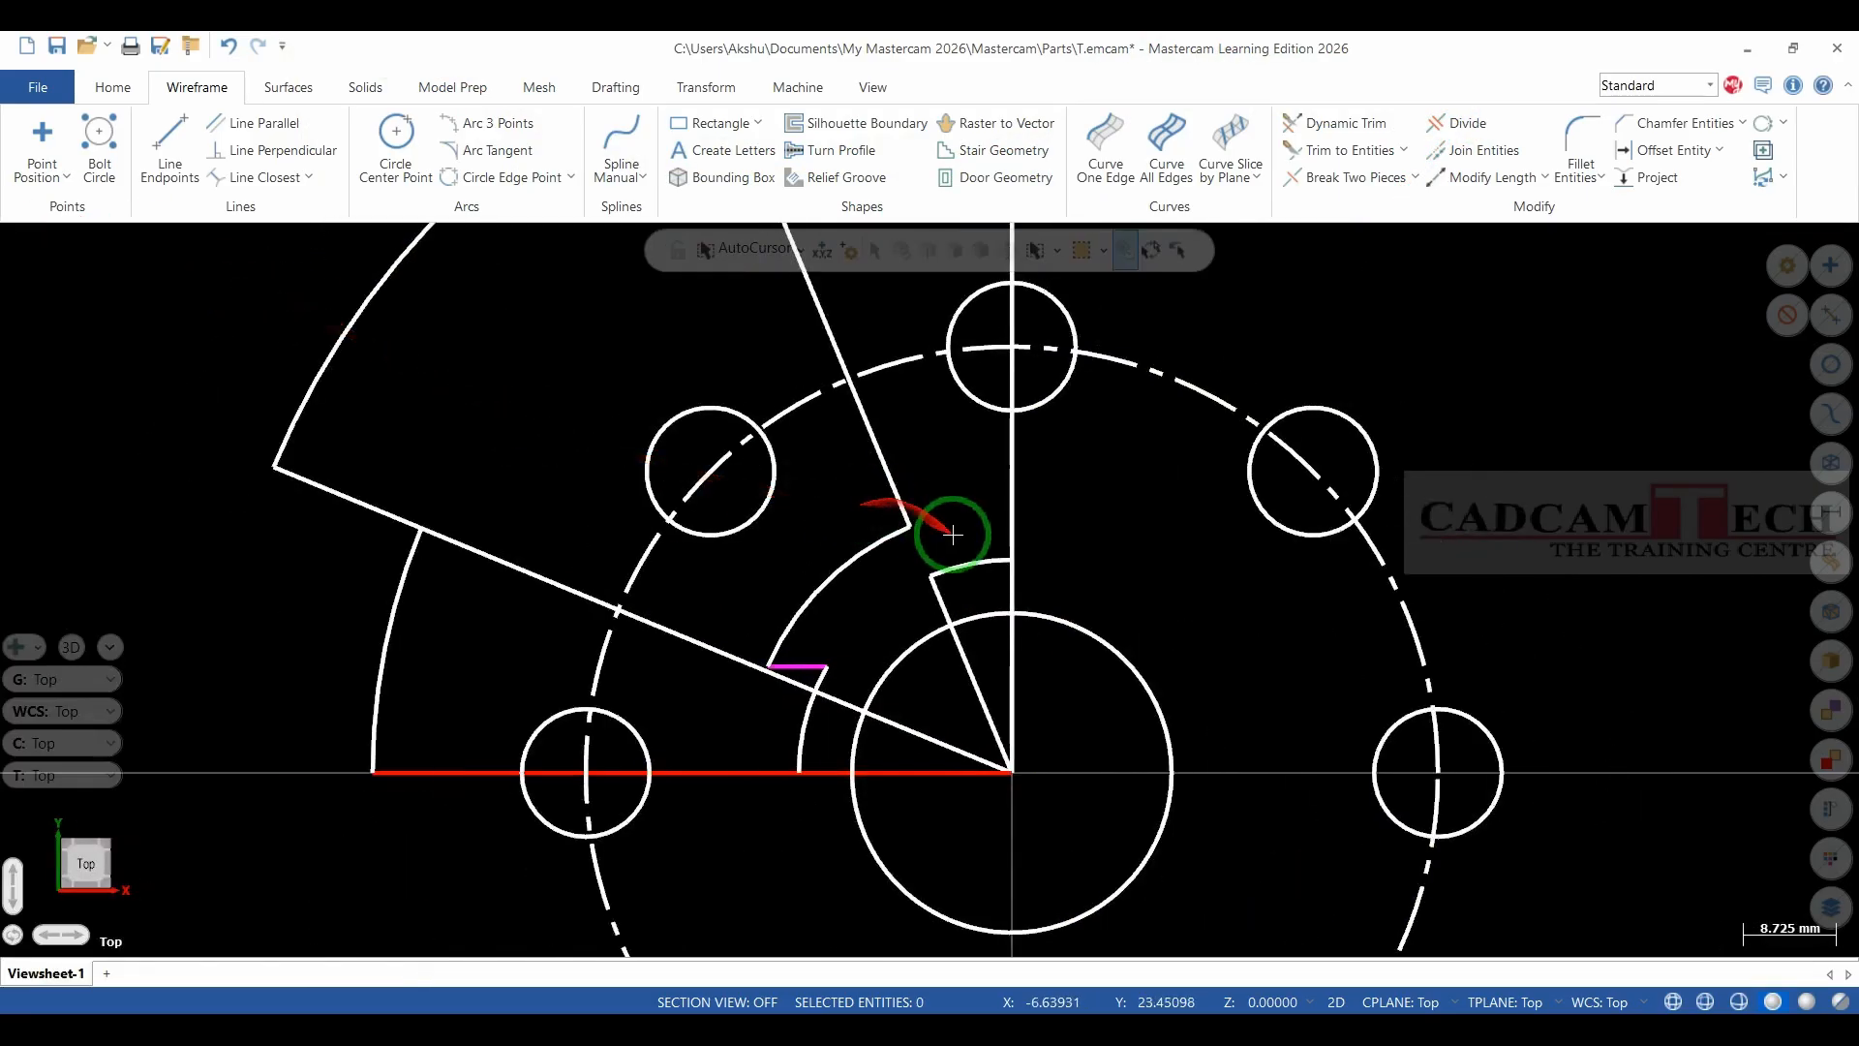
Delete the leftover short arc beside the vertical line and the inner piece of the steeper slanted line.
scroll(984, 593, up, 2)
click(968, 564)
click(939, 596)
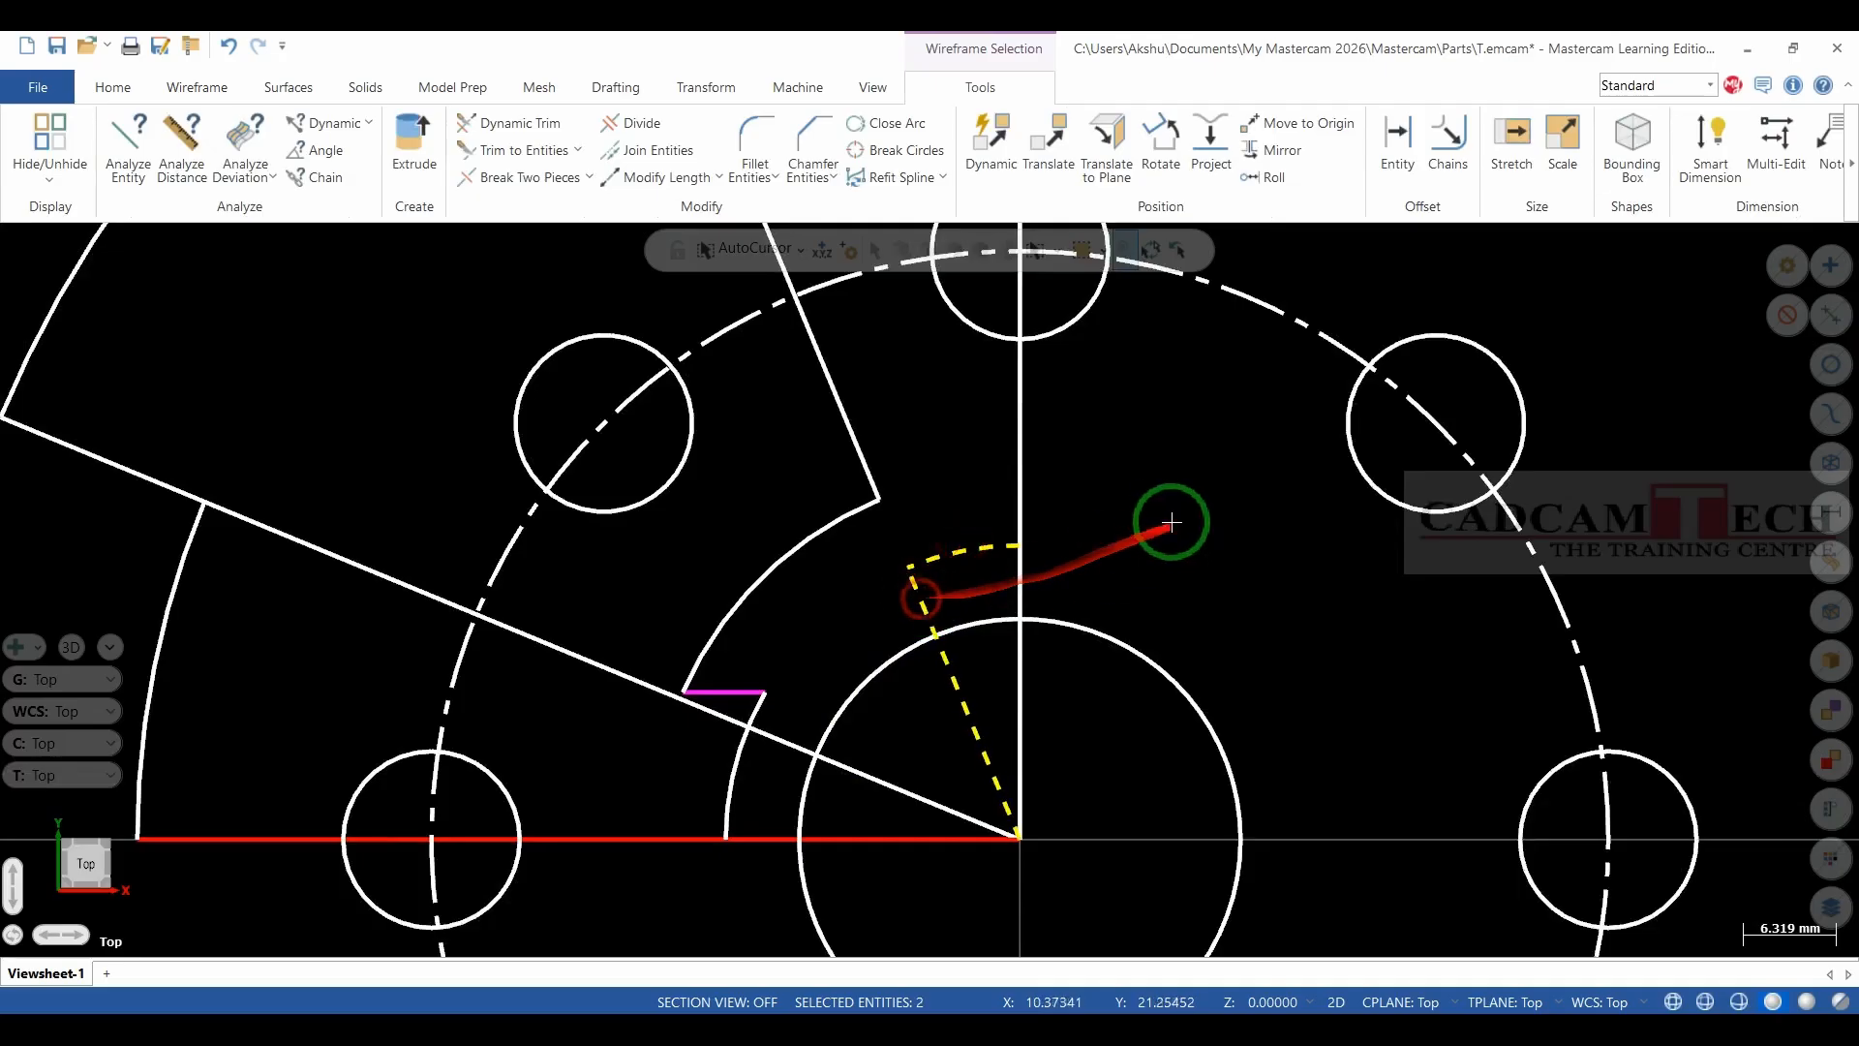
right_click(1170, 519)
click(1210, 816)
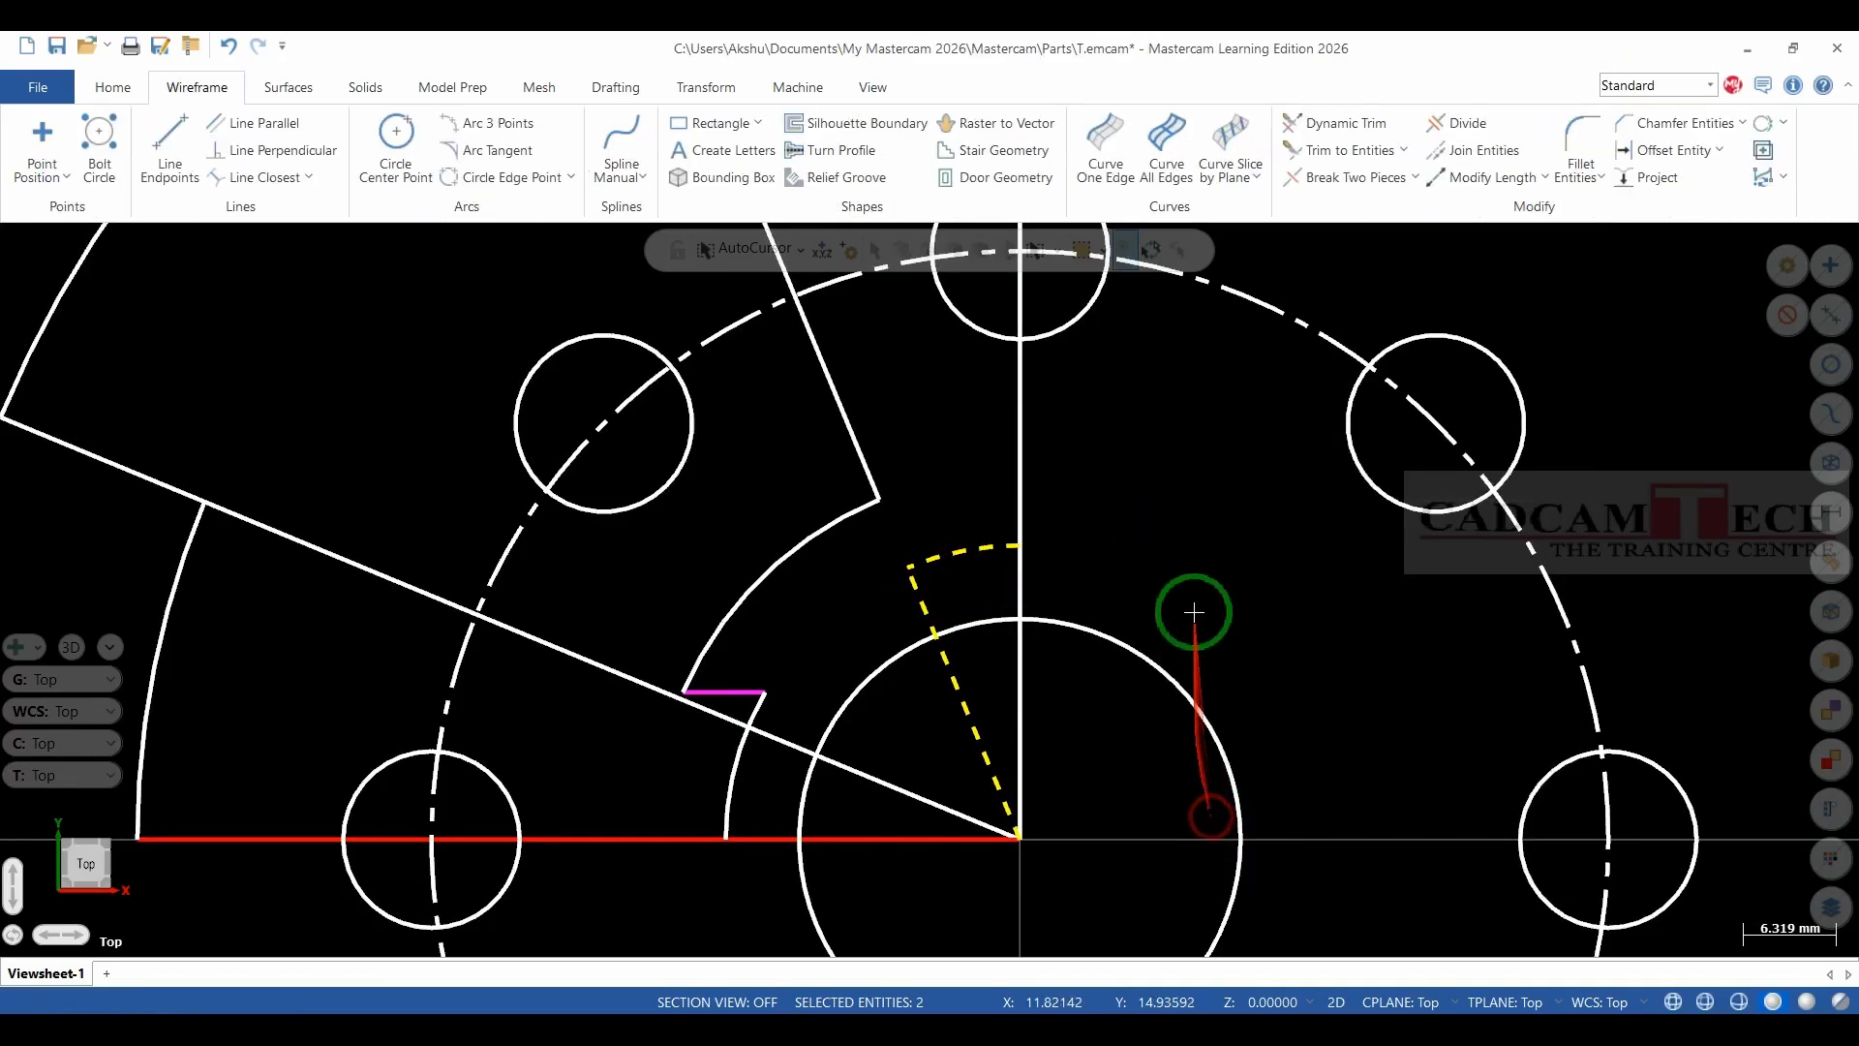
Trim the shallower slanted line between the outer arc and the bolt circle, and delete its remaining piece running to the center.
scroll(1174, 569, down, 2)
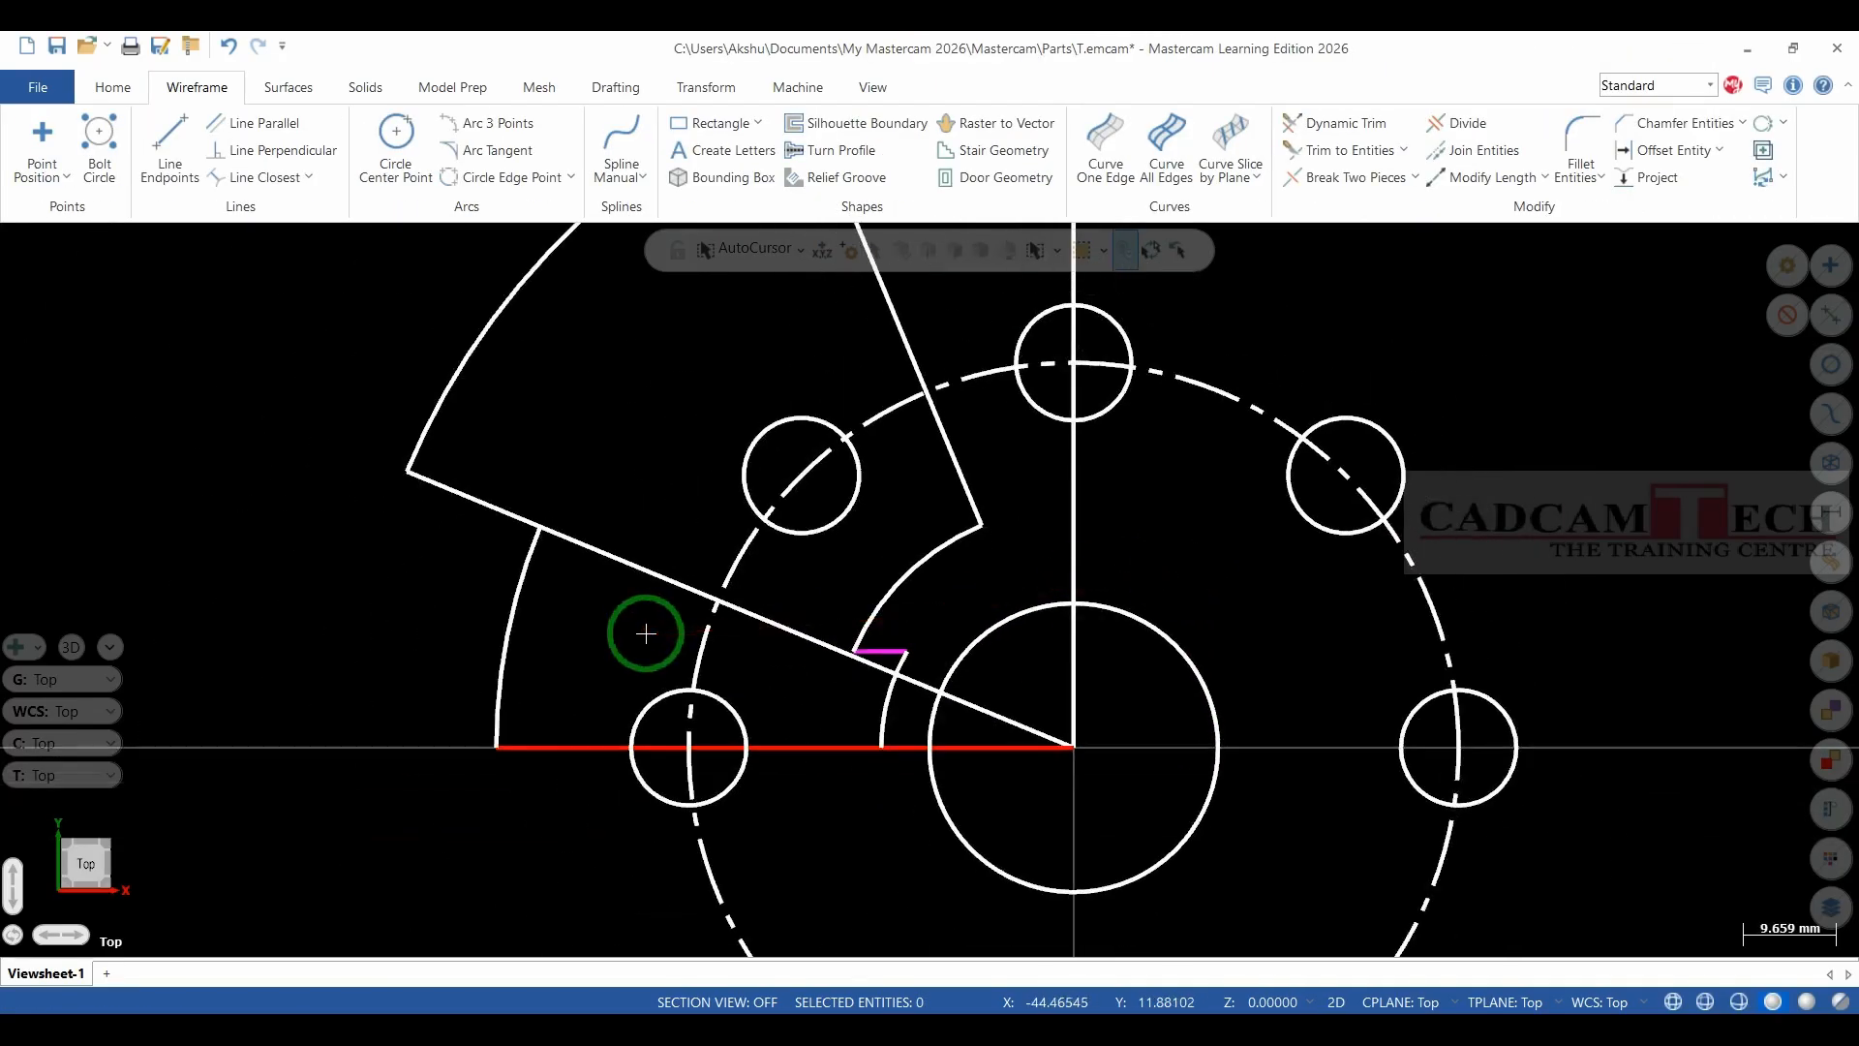
click(1468, 123)
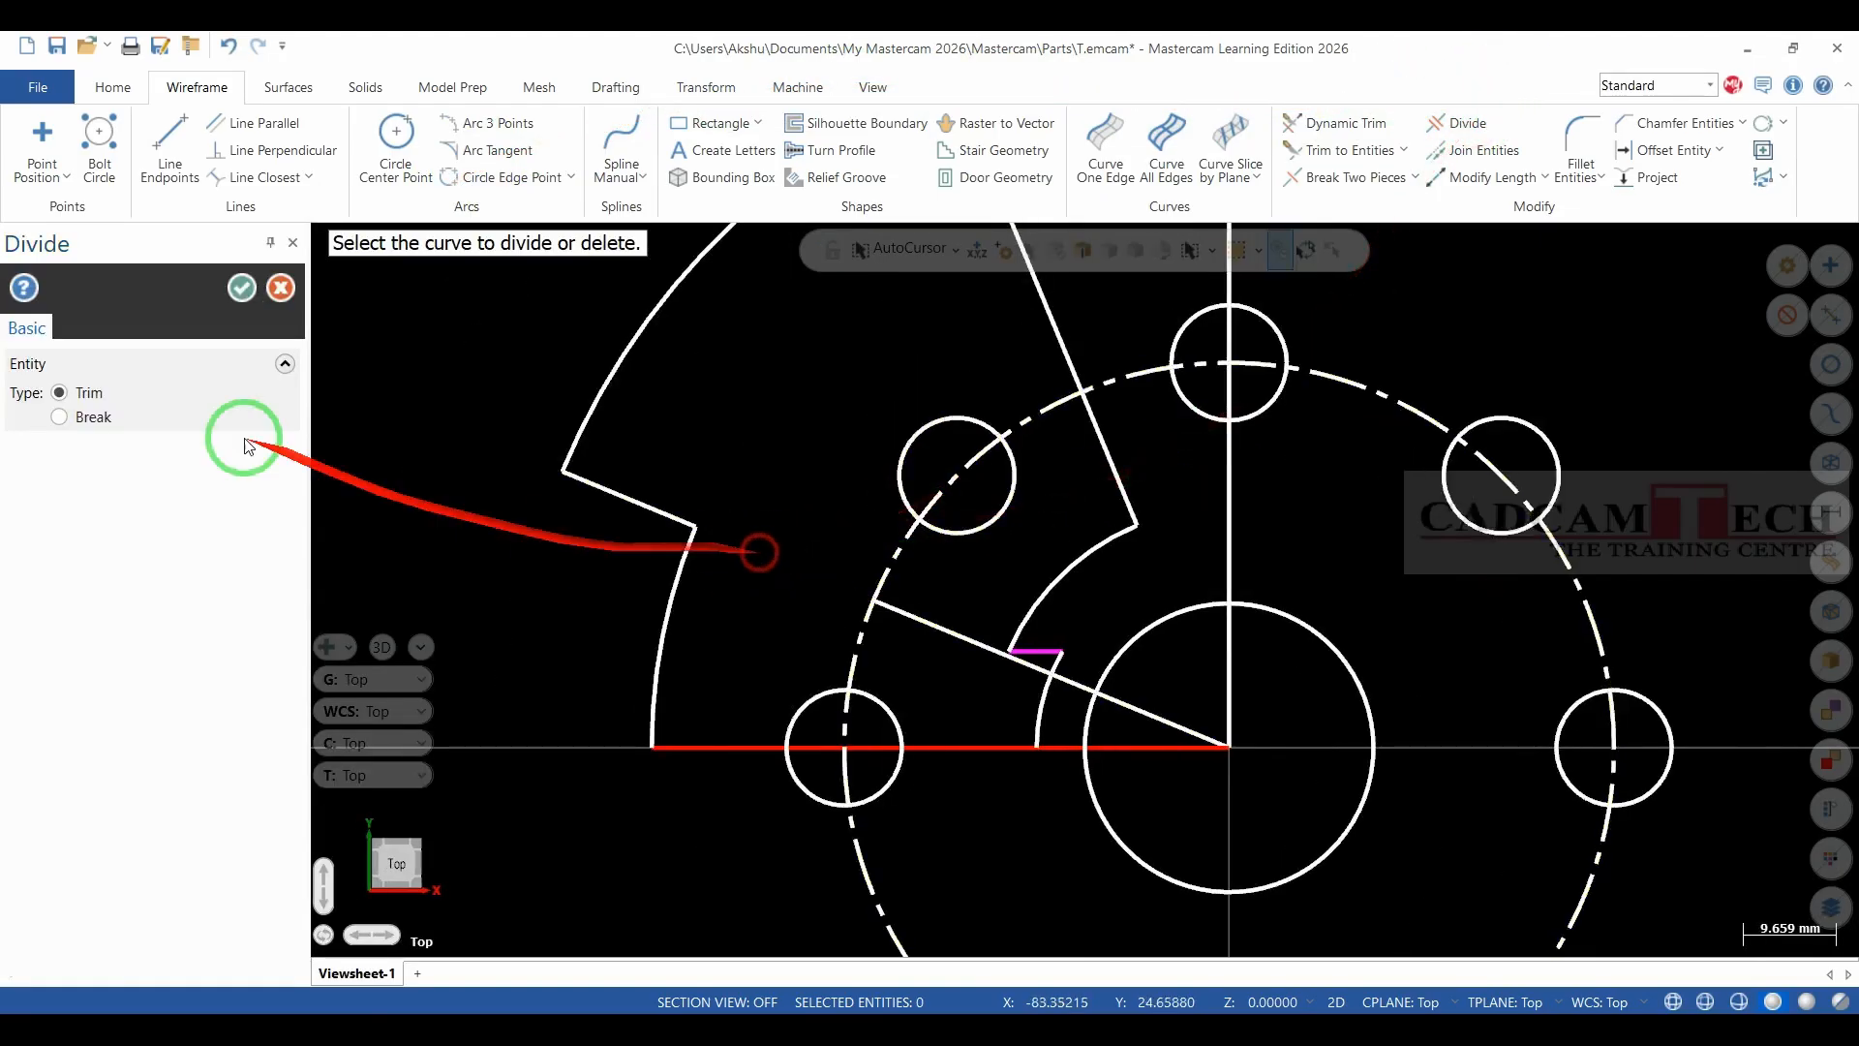
click(241, 290)
click(790, 630)
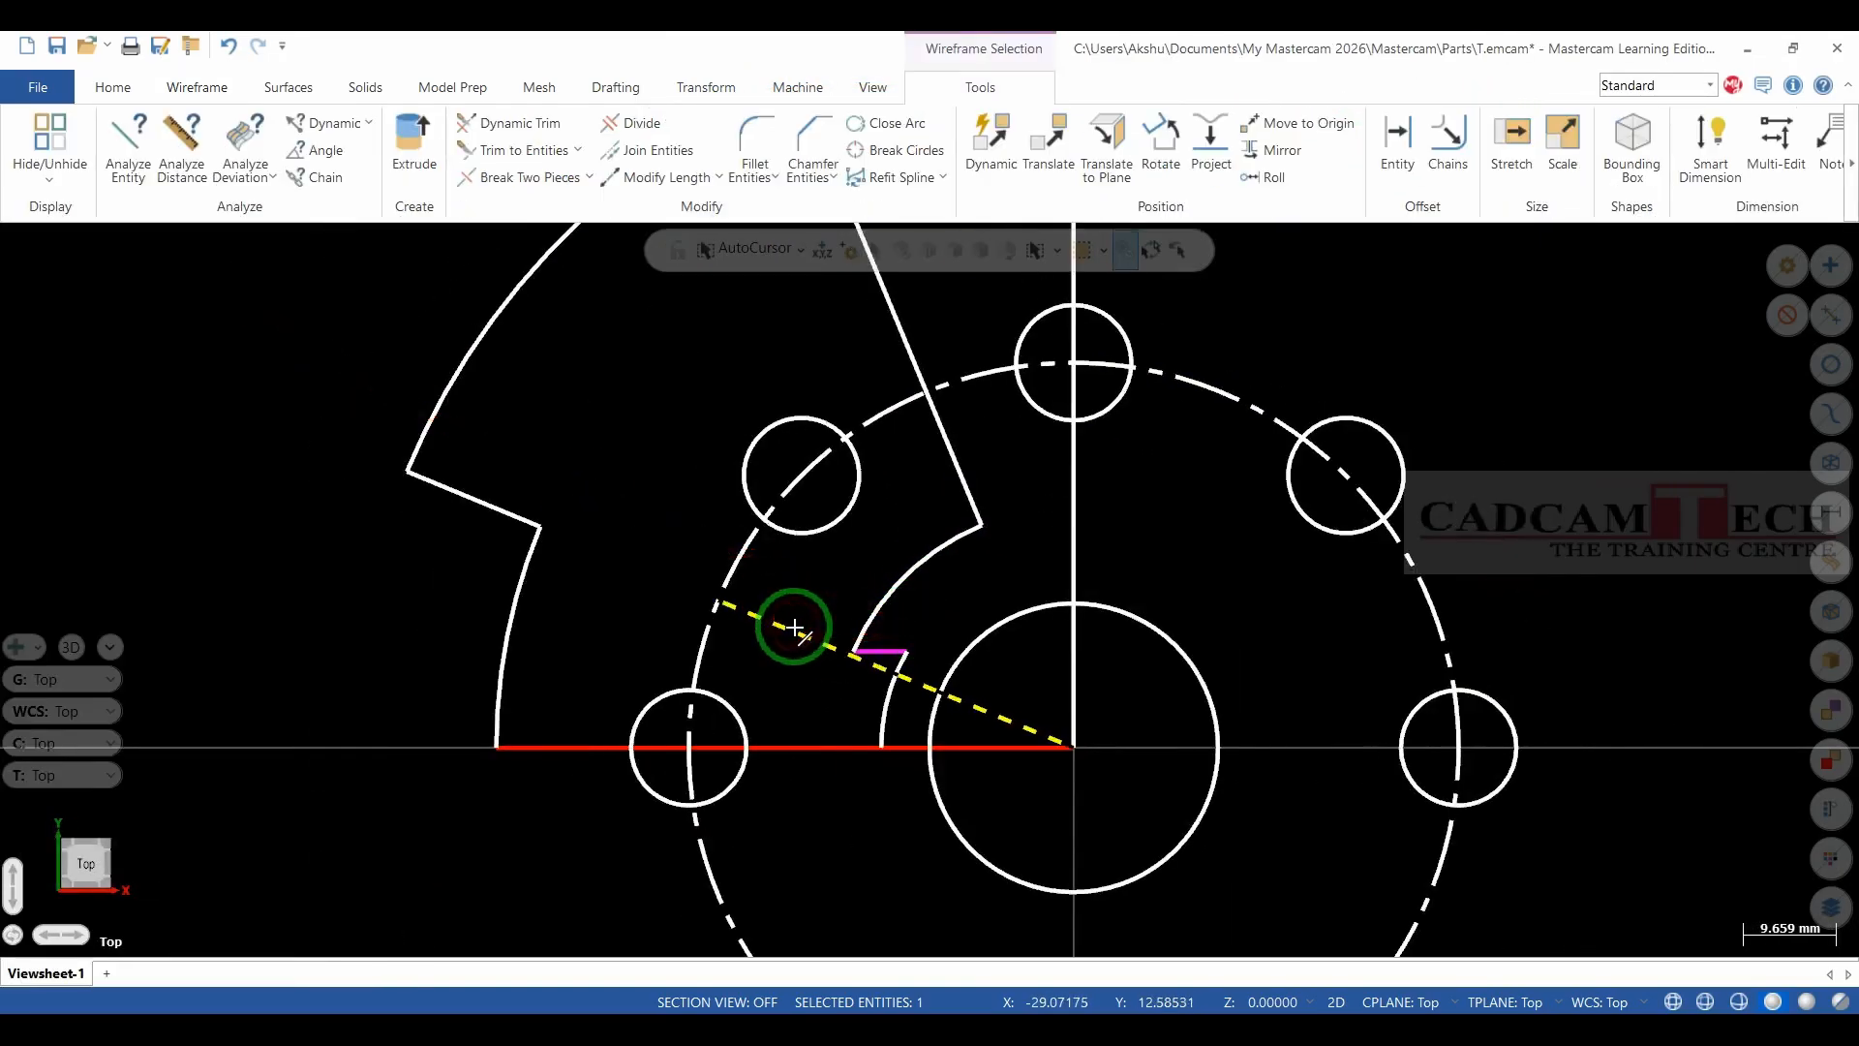
right_click(809, 584)
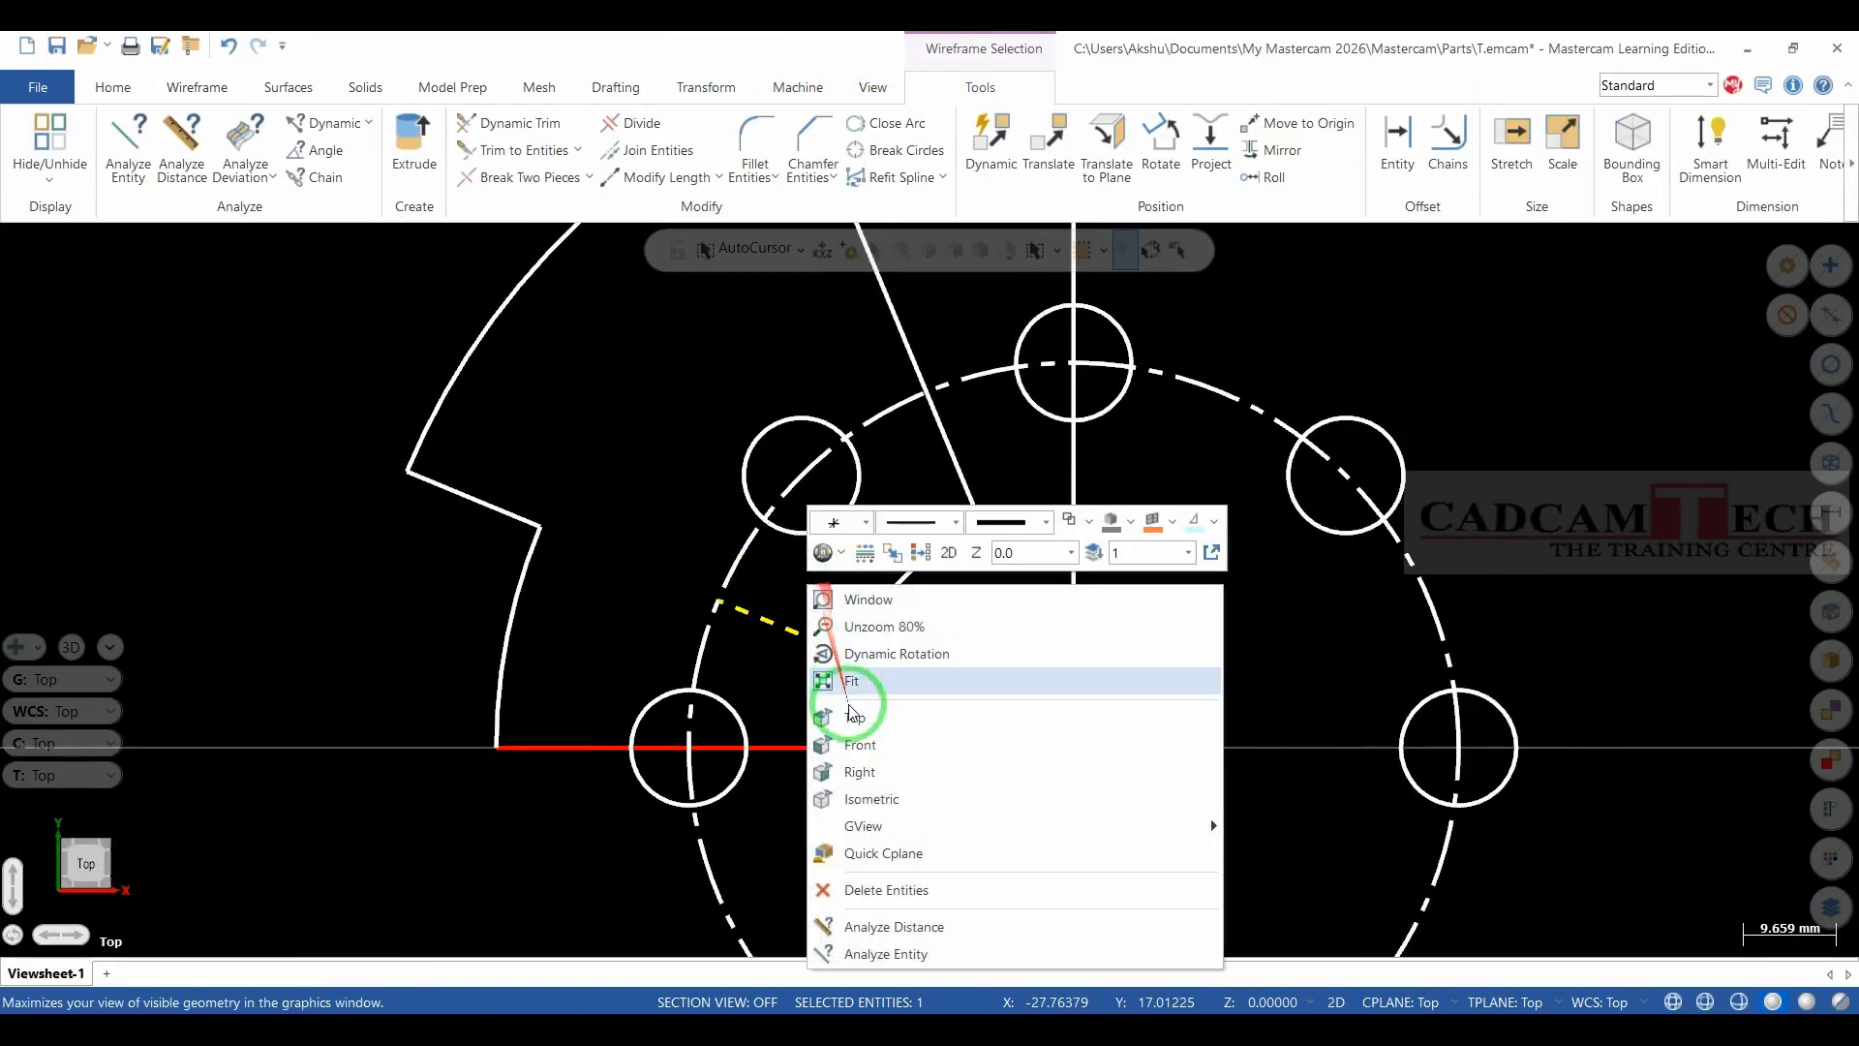
click(865, 900)
Clear the transform colors from the red horizontal line and the magenta offset line.
scroll(782, 623, down, 2)
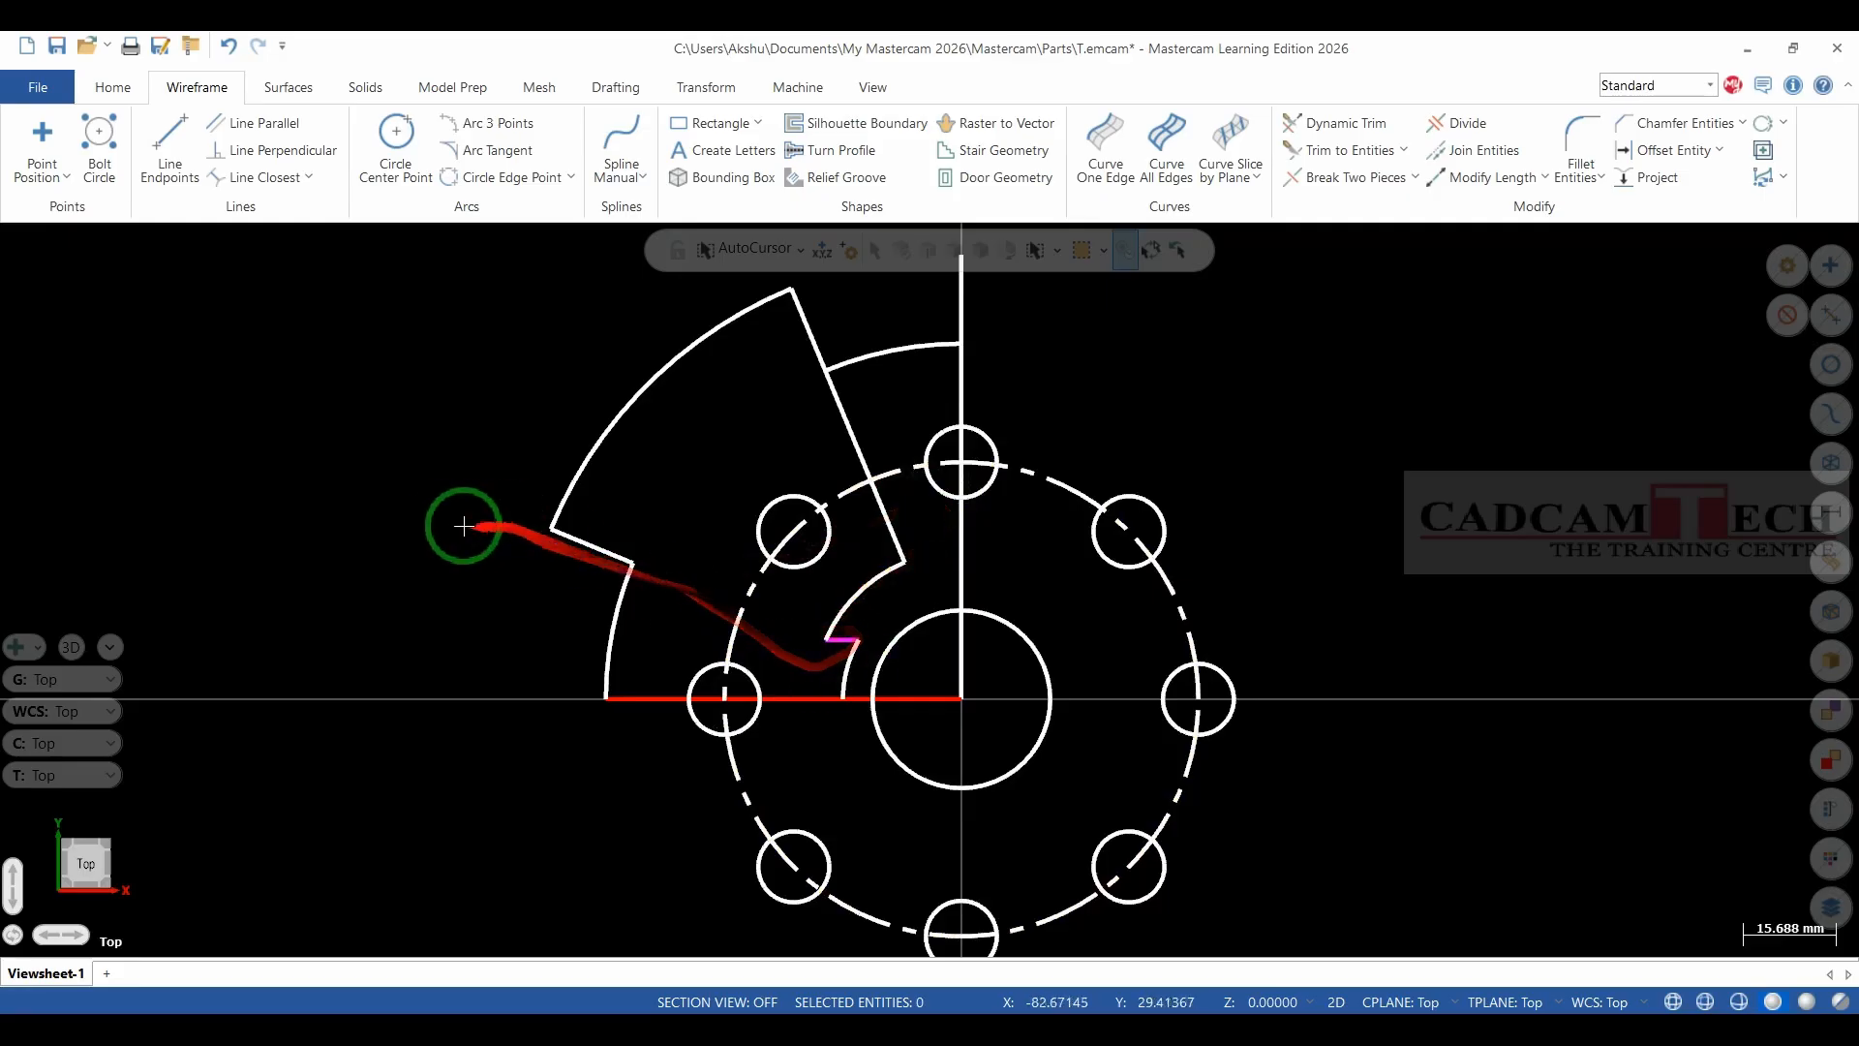
right_click(450, 524)
click(550, 487)
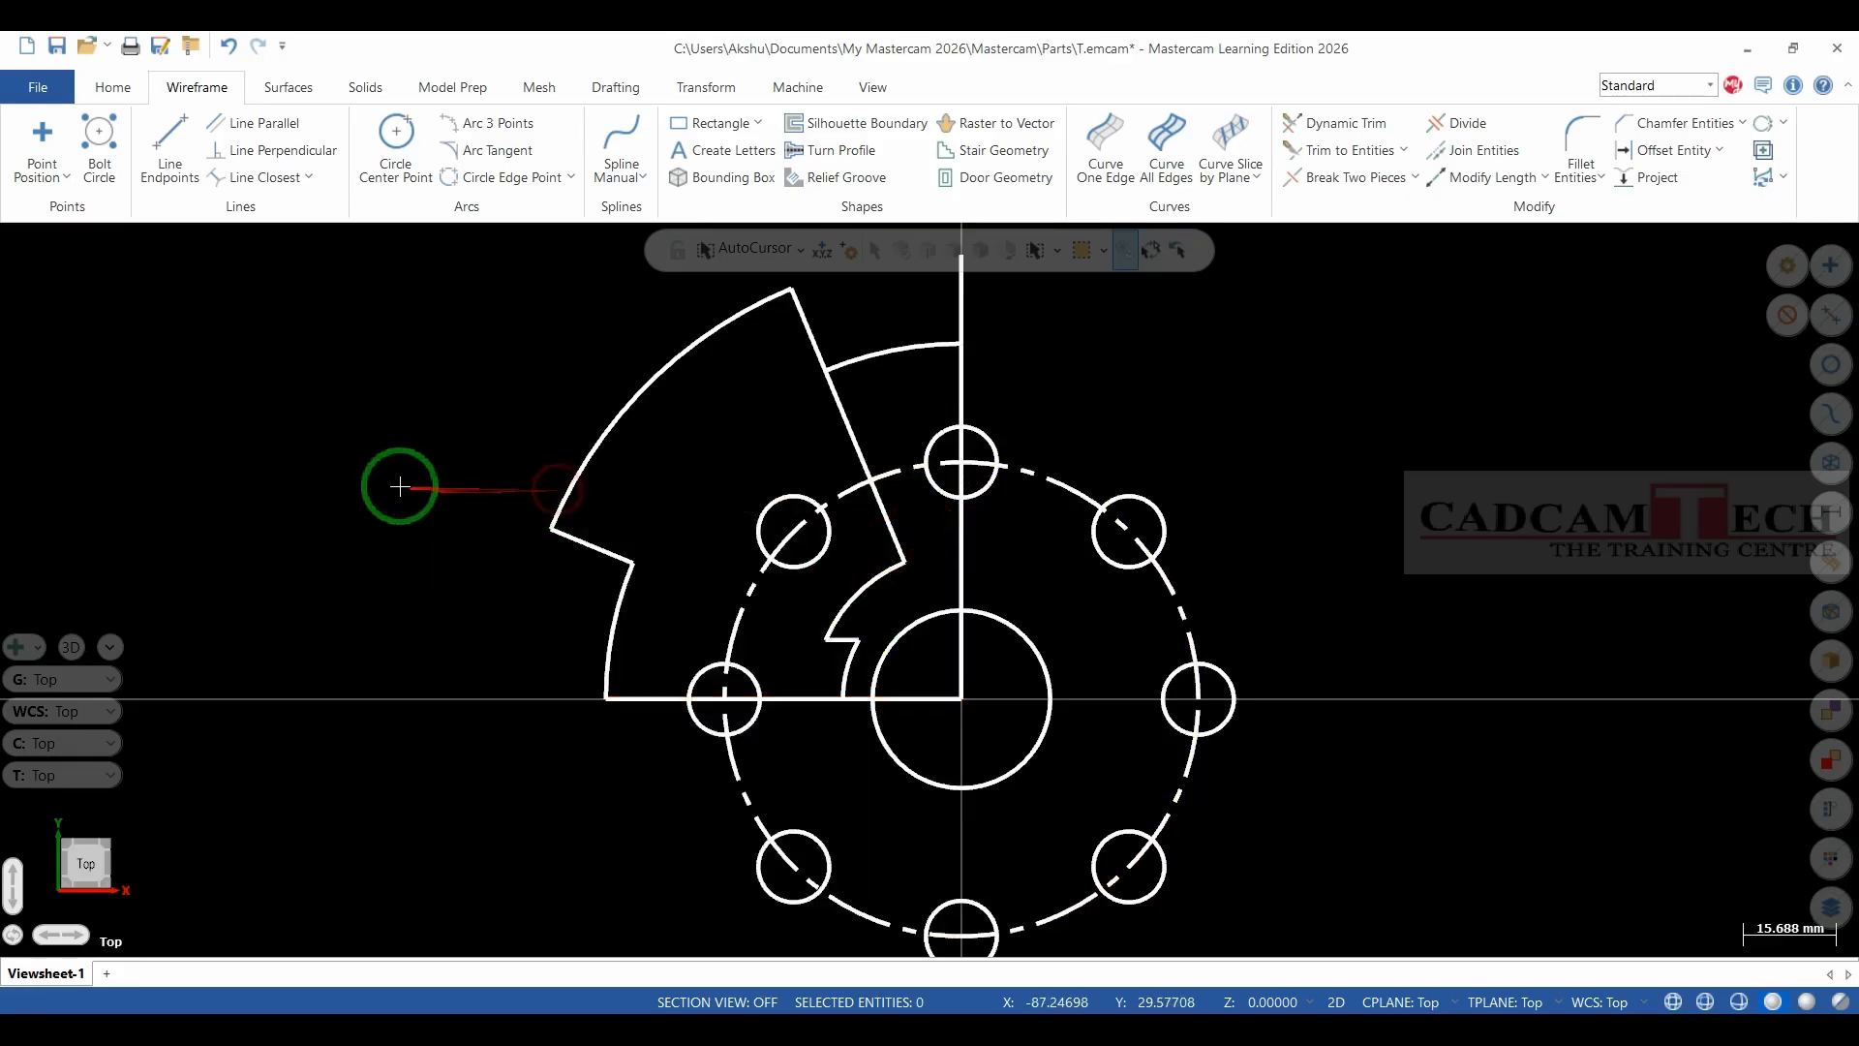
Change the vertical and horizontal radial lines to the dash-dot center line style.
scroll(392, 489, down, 1)
scroll(387, 520, down, 2)
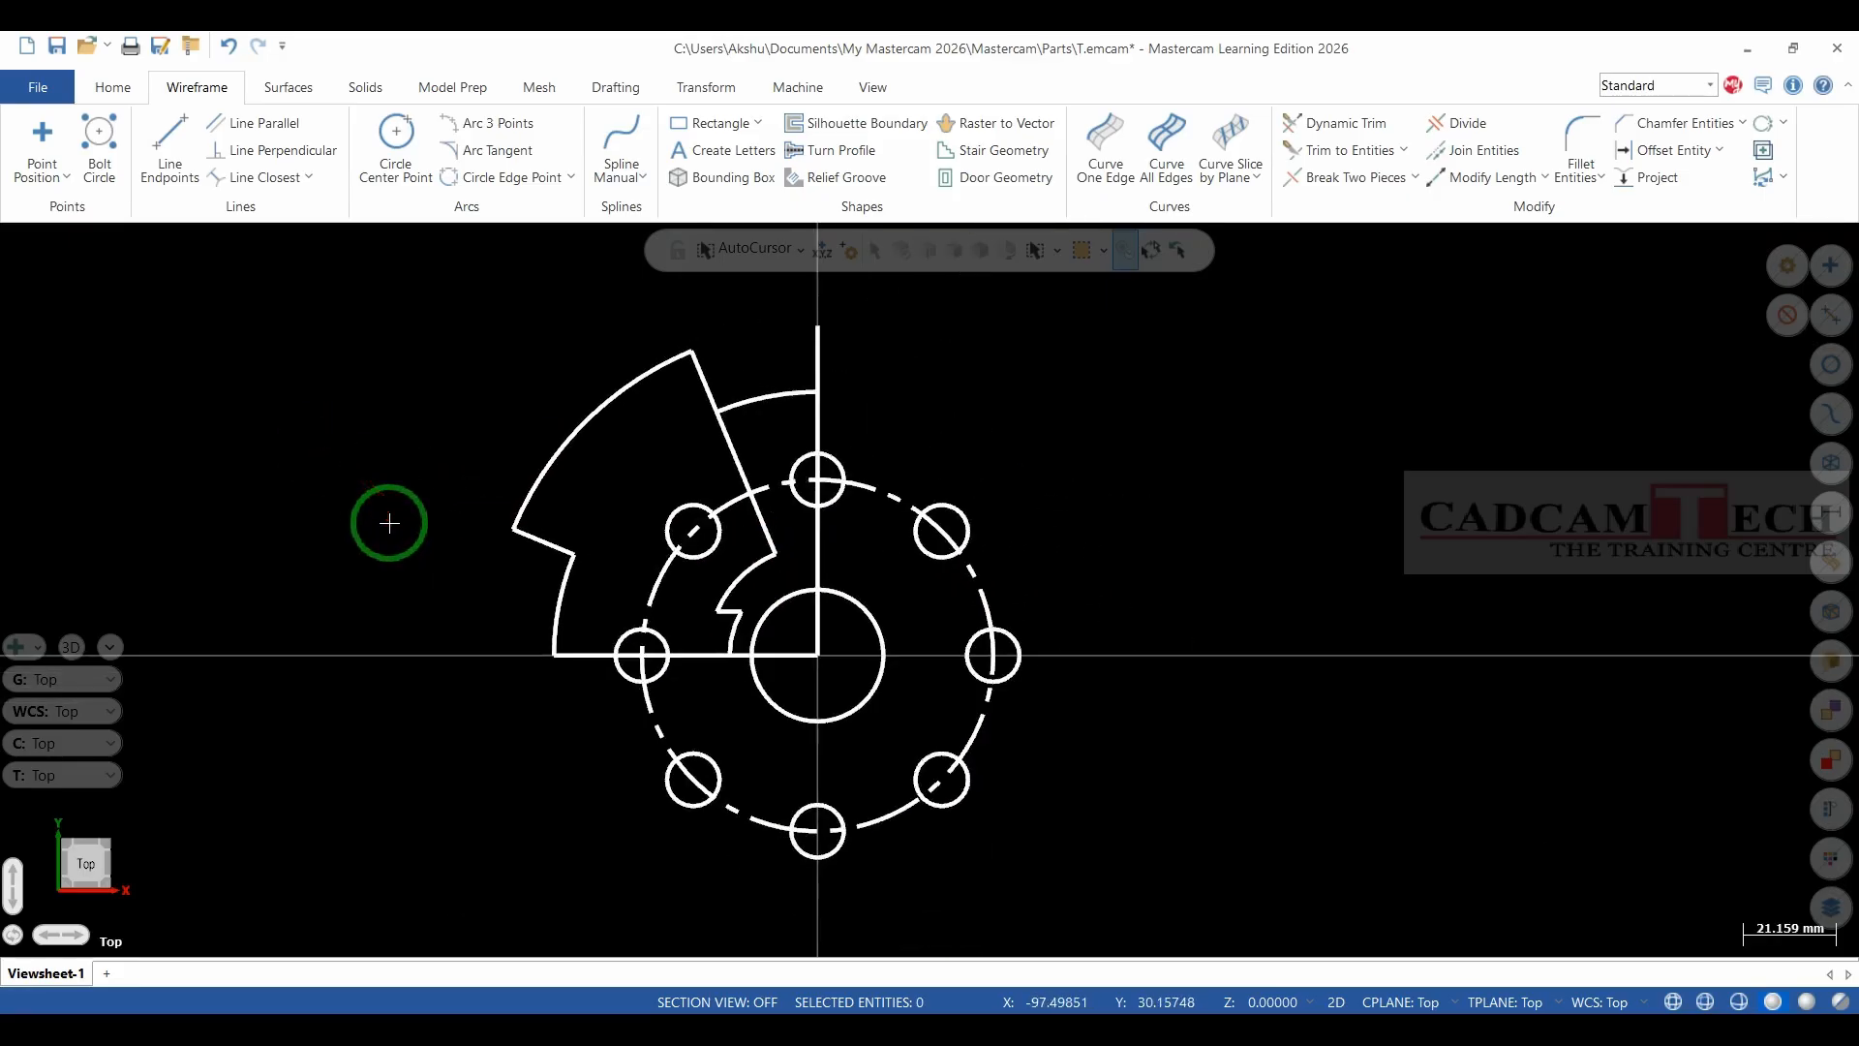
scroll(789, 552, up, 1)
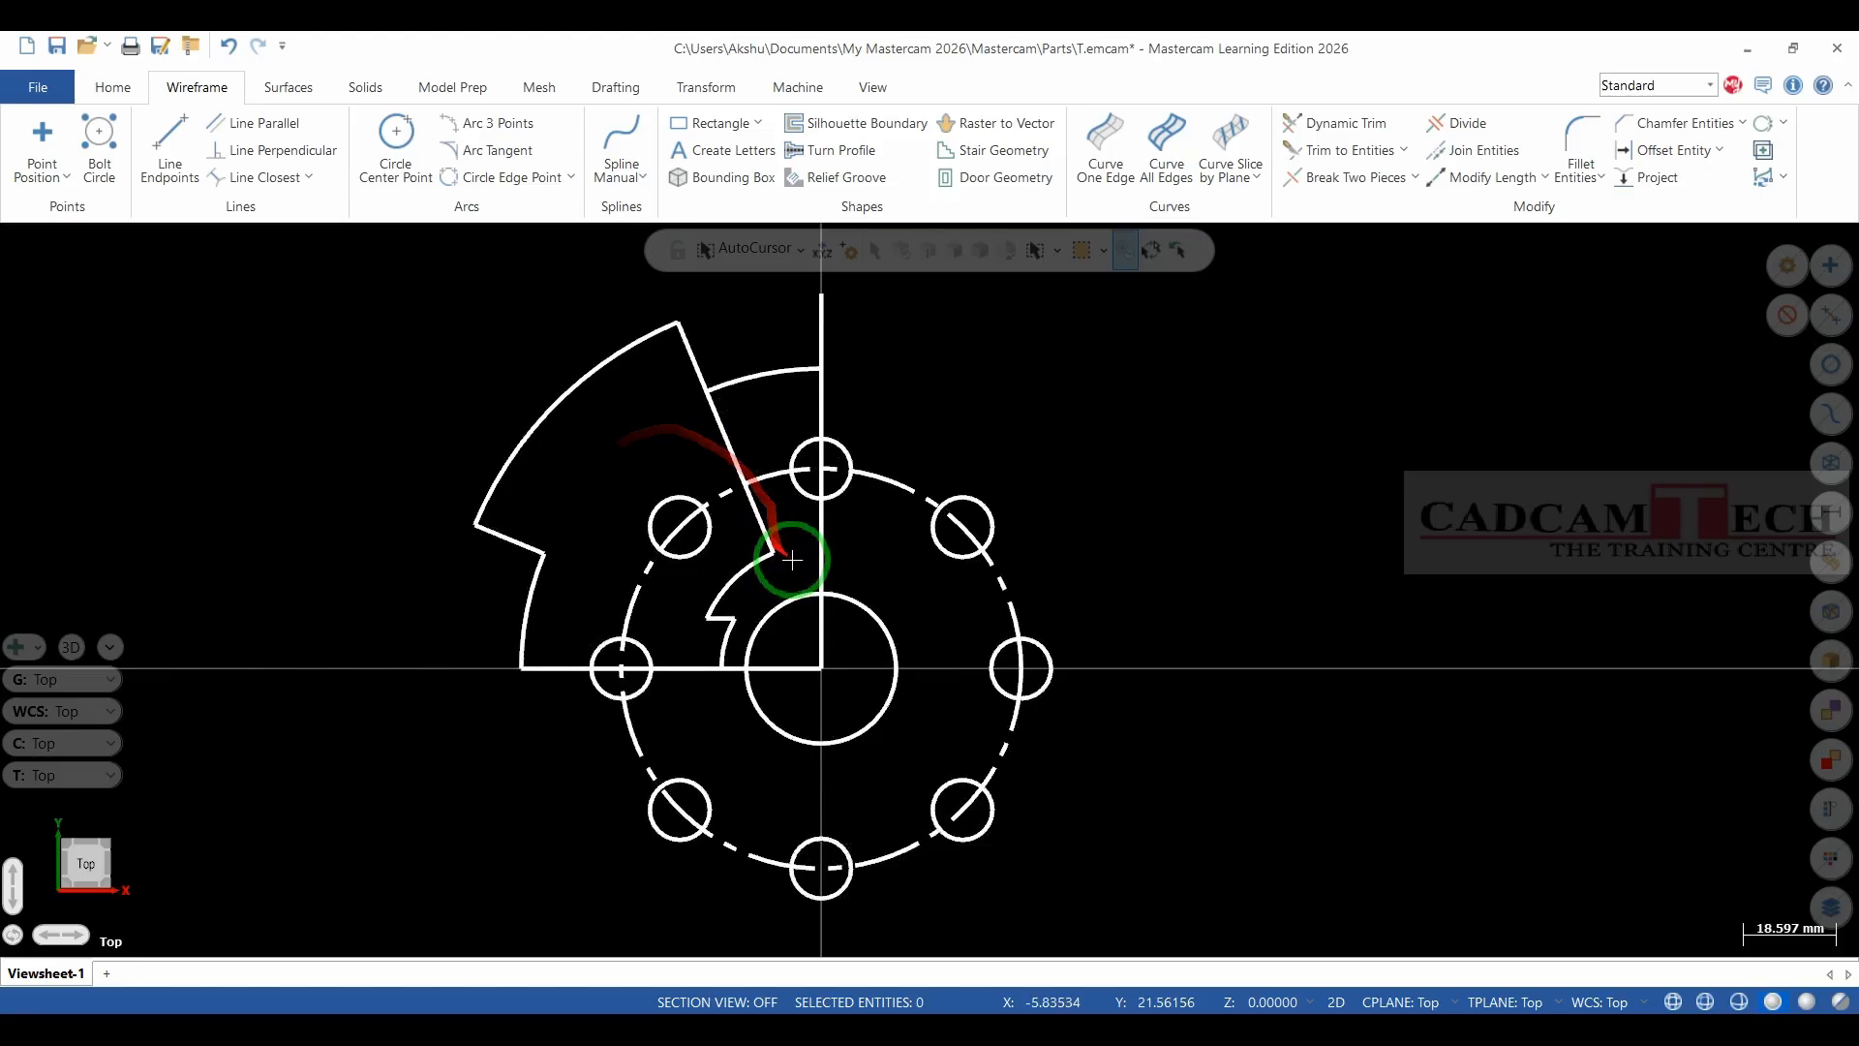
click(822, 518)
right_click(838, 540)
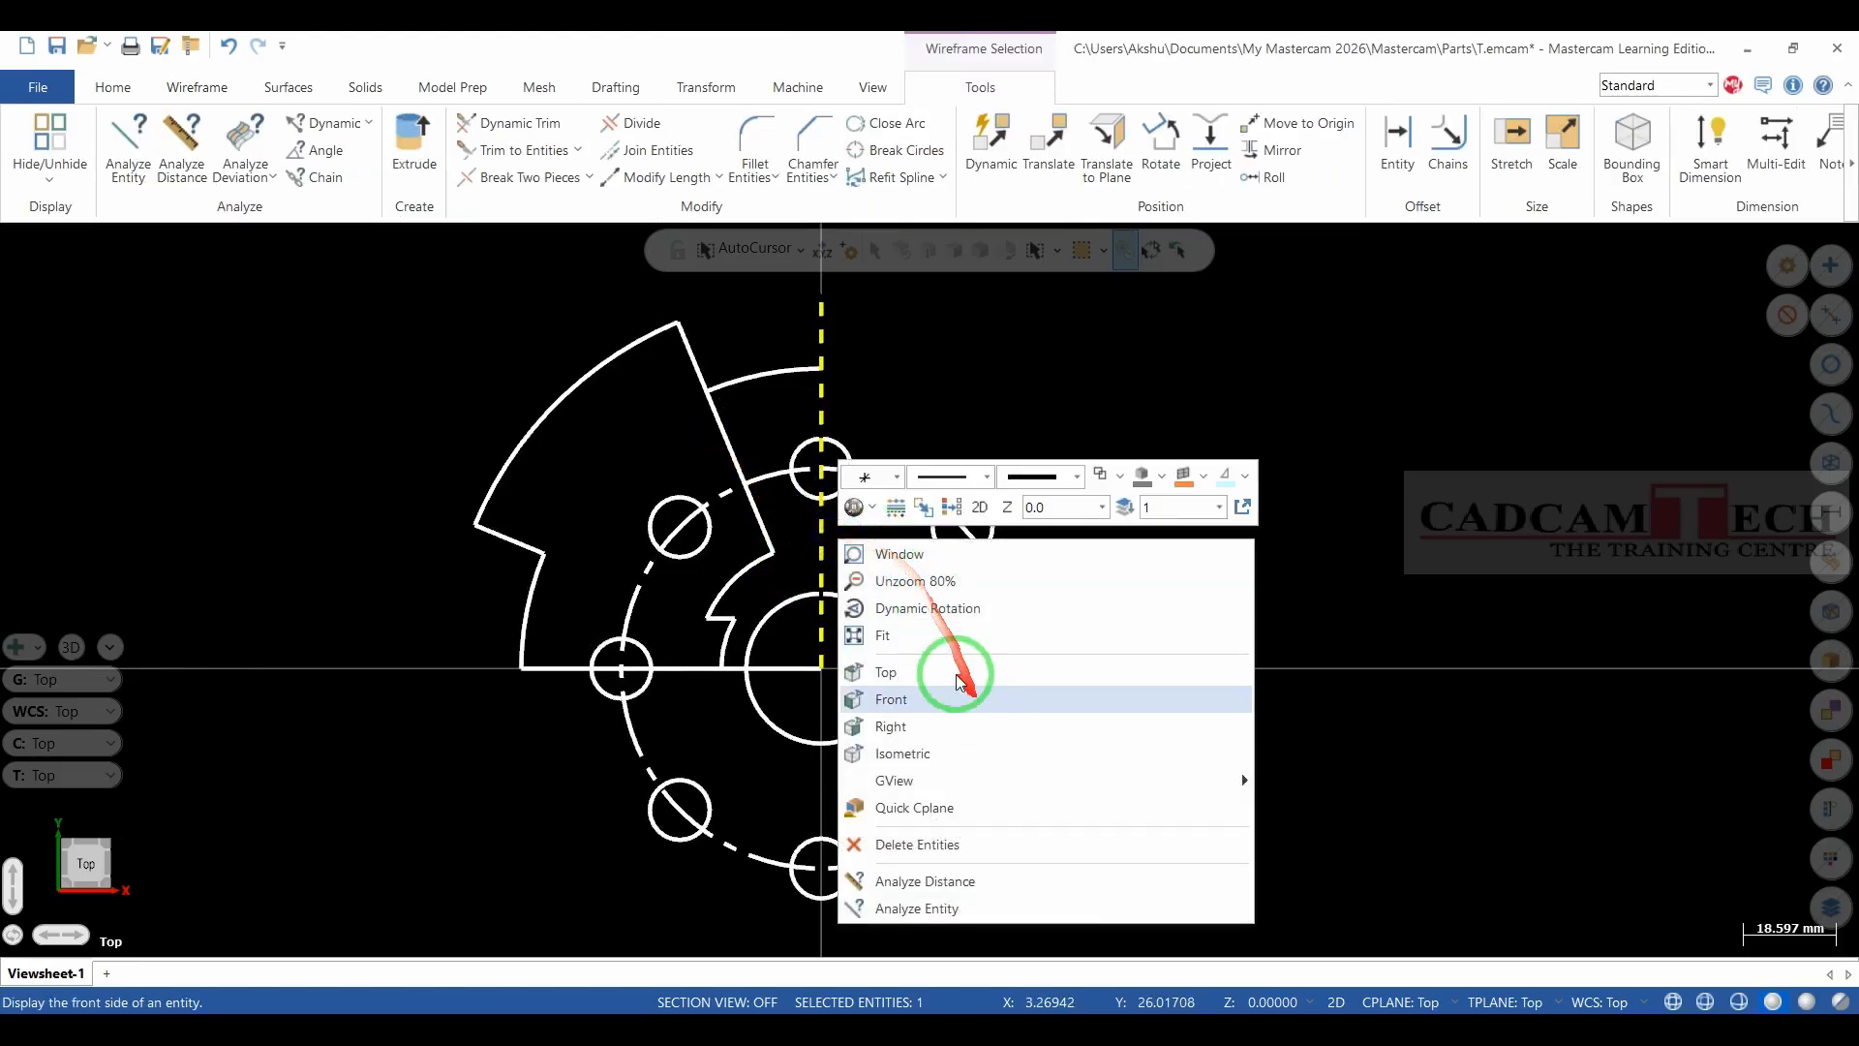
click(982, 476)
click(953, 577)
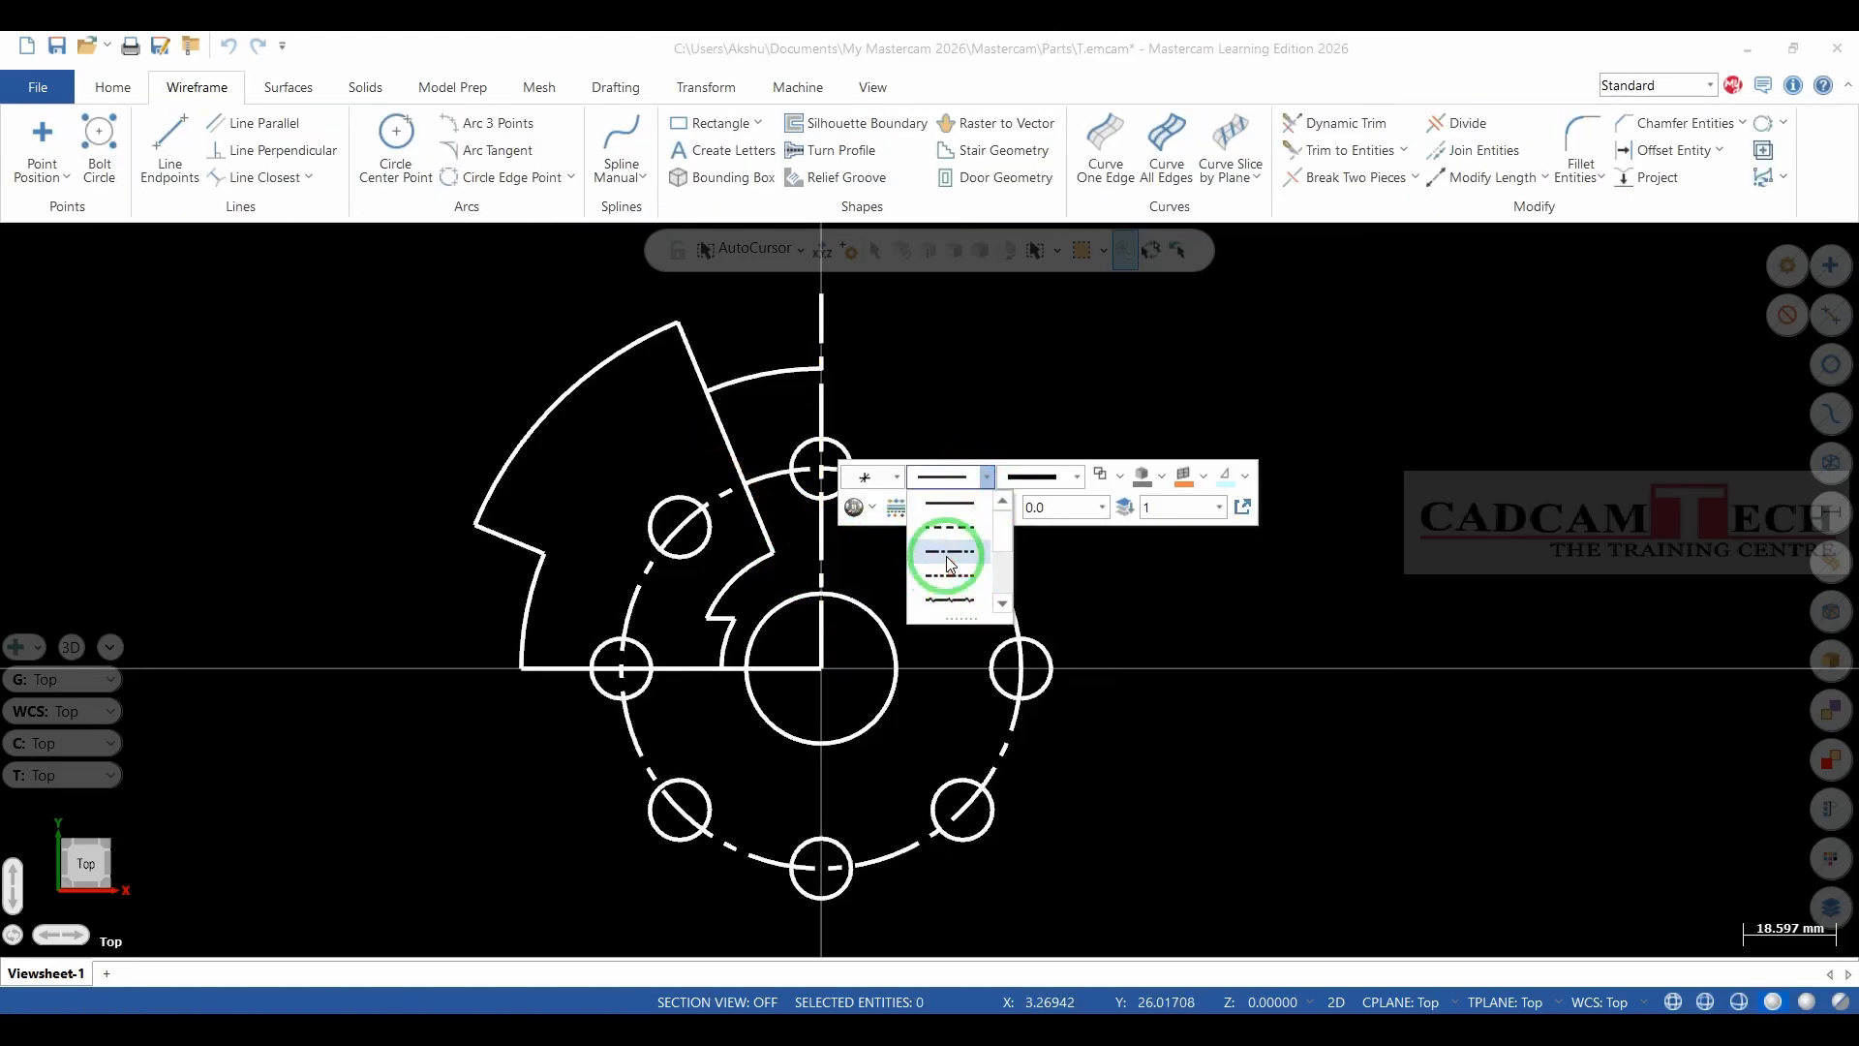
click(774, 666)
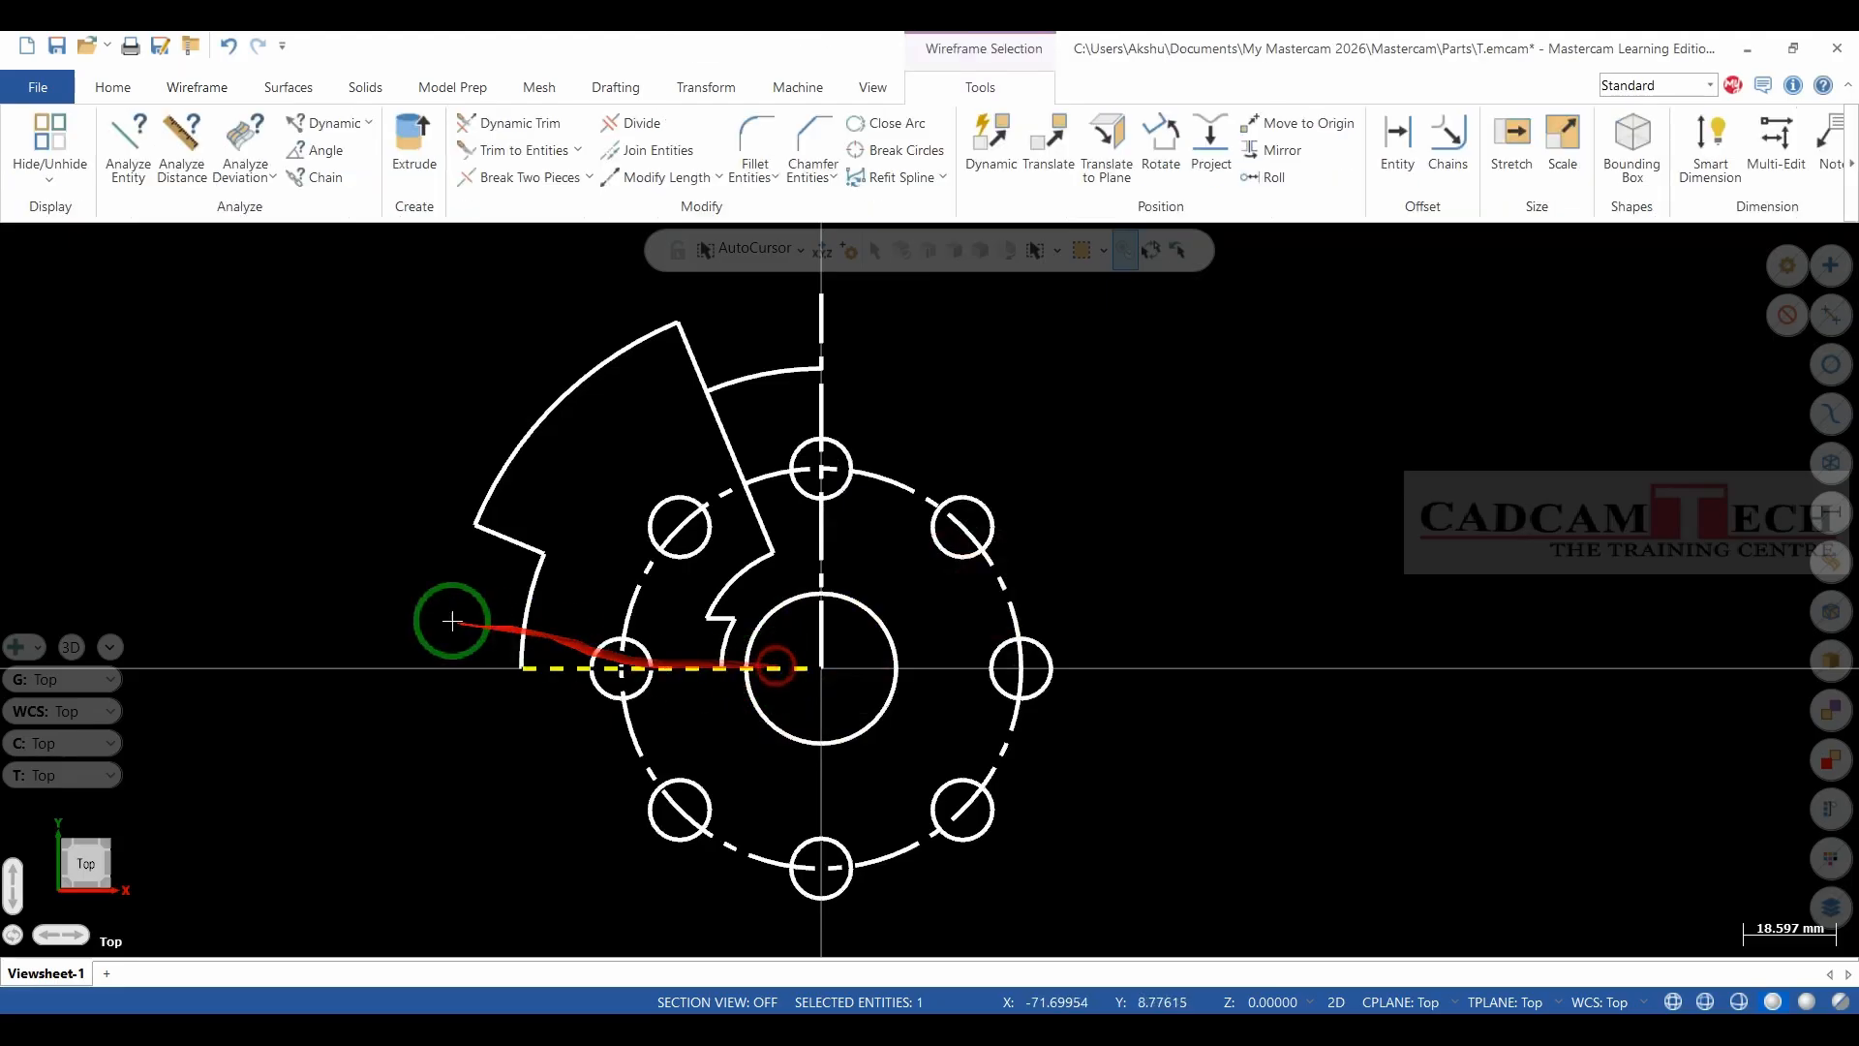
right_click(438, 607)
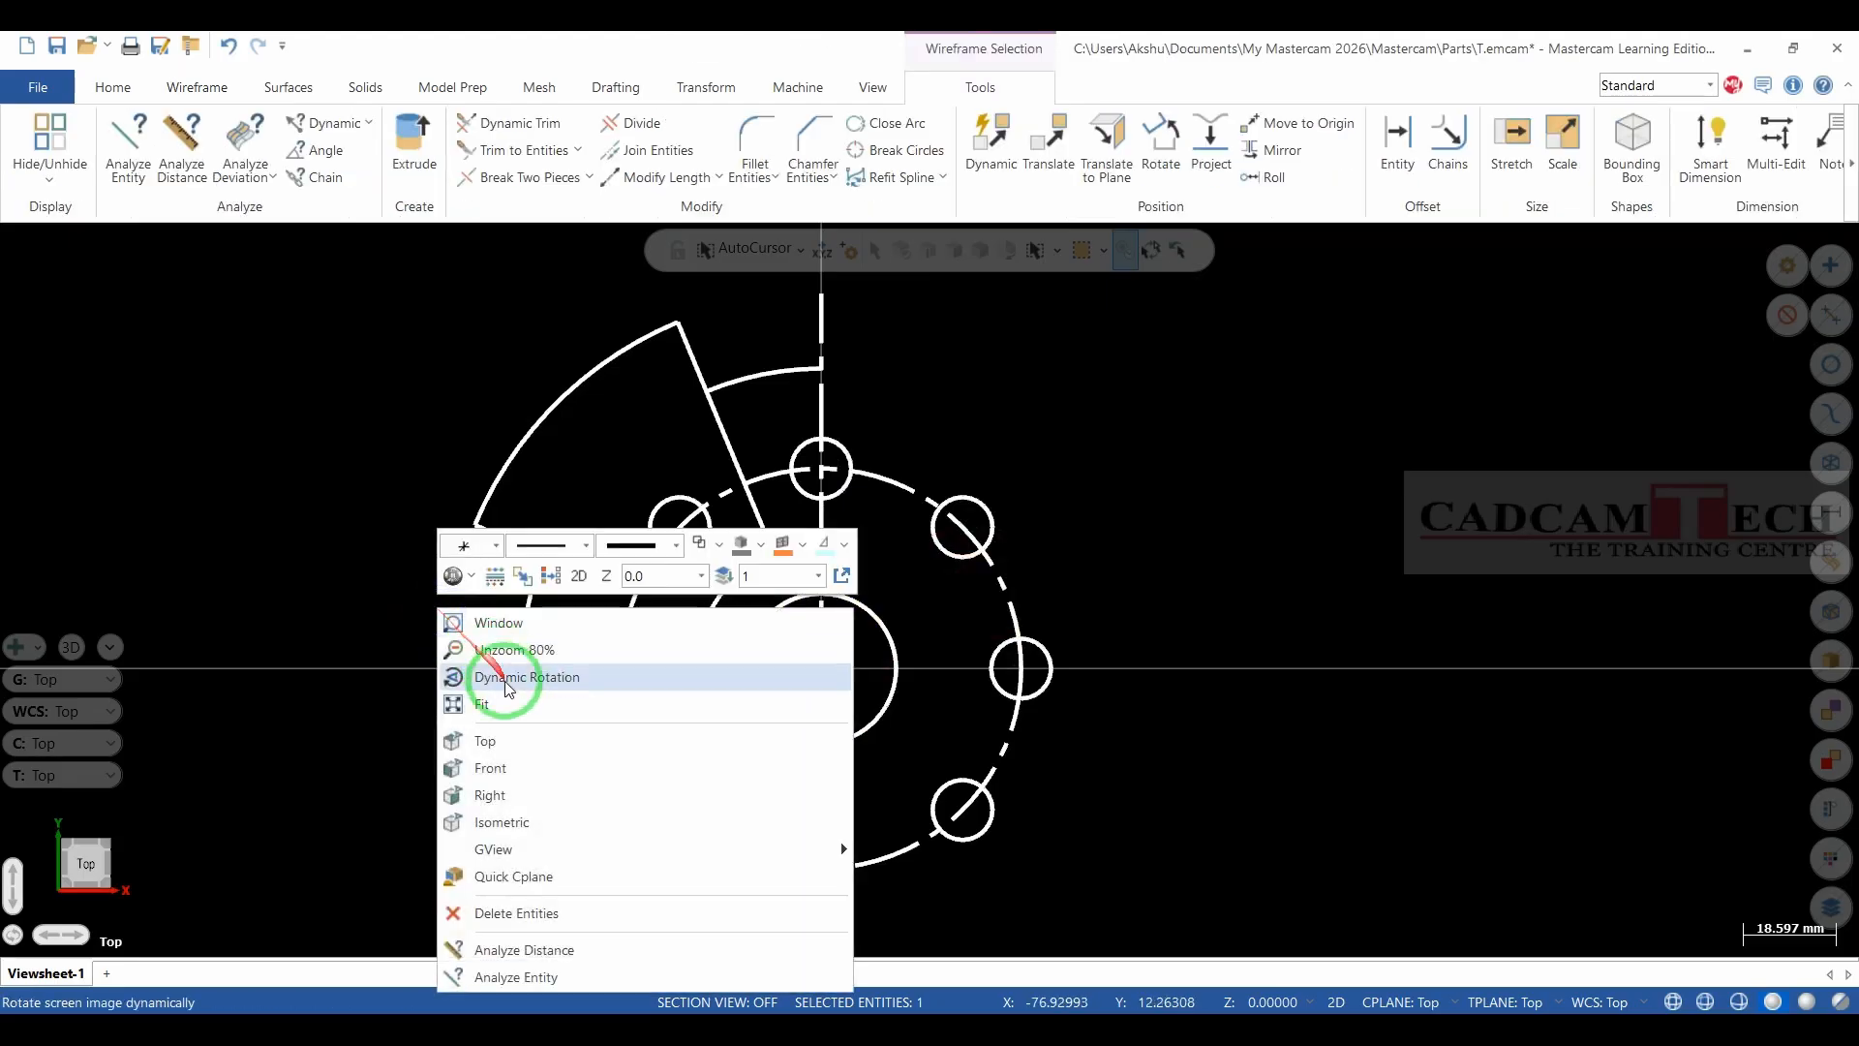
click(568, 559)
click(541, 620)
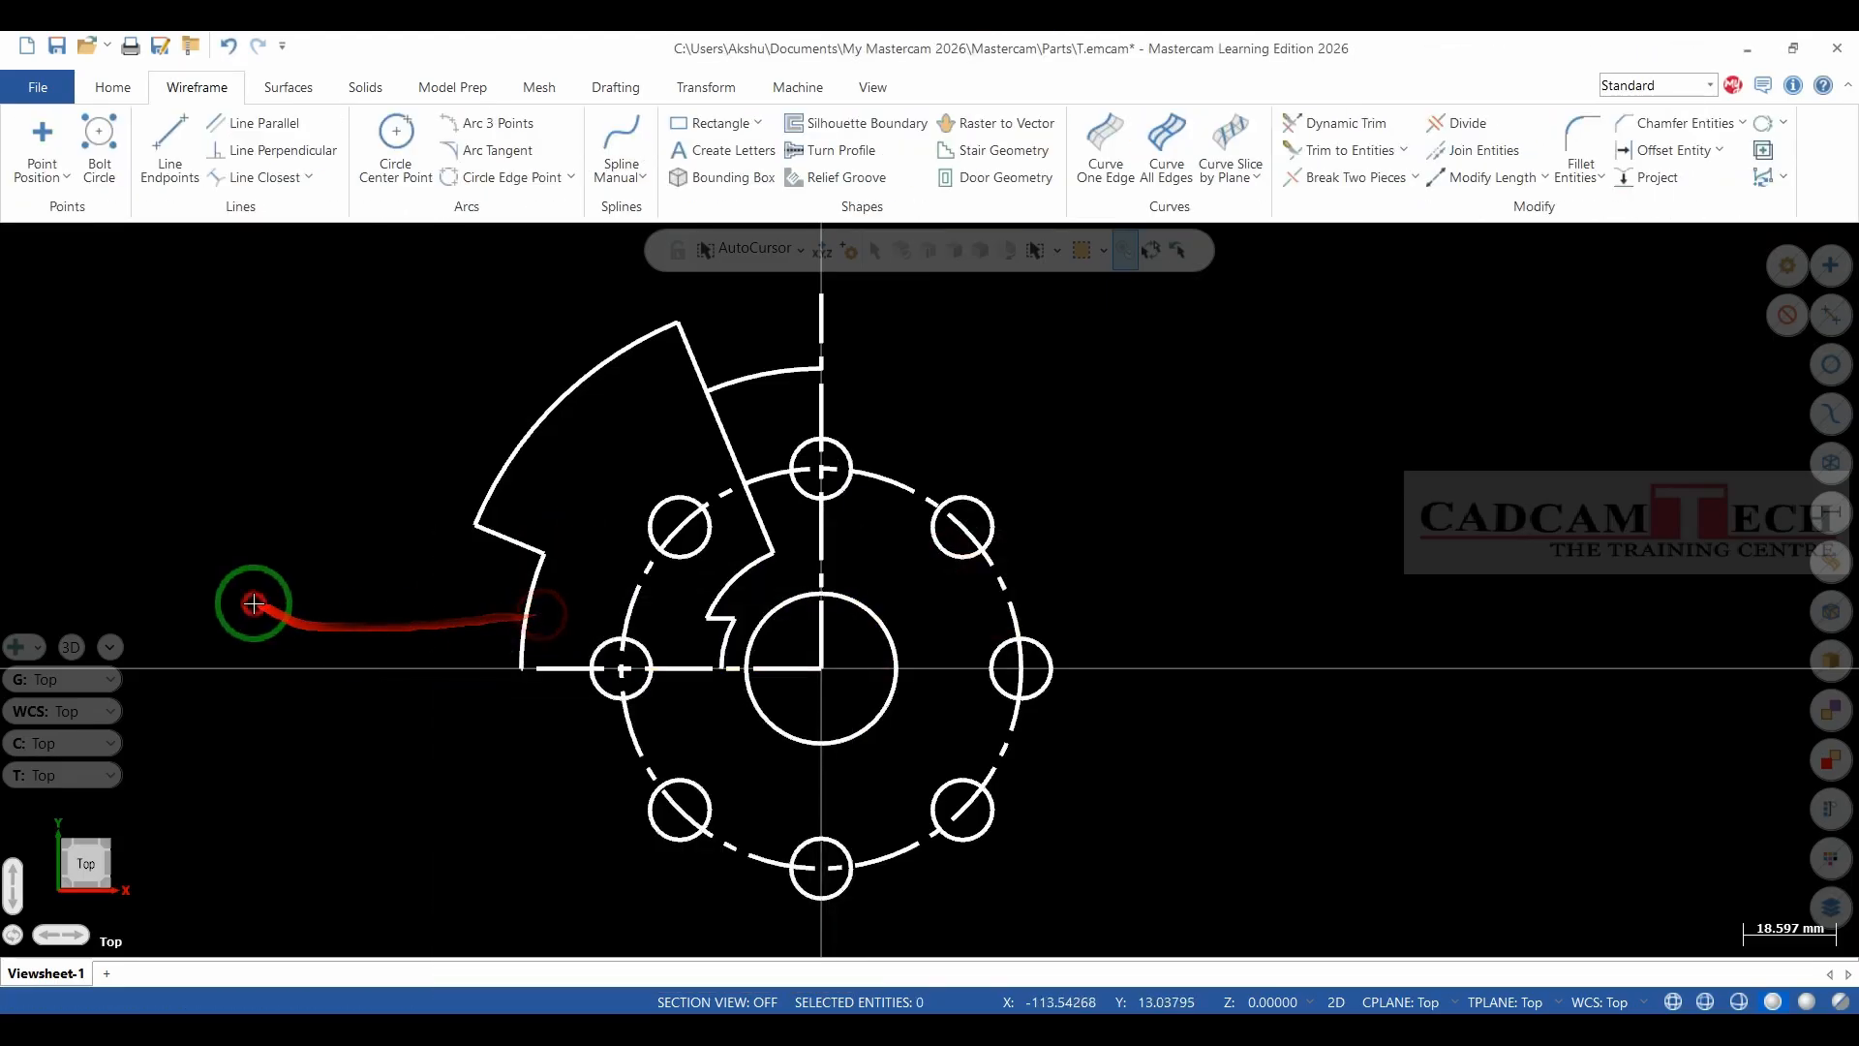
Mirror a copy of the trimmed sector profile and its upper arc about both the X and Y axes.
scroll(1105, 502, down, 2)
scroll(612, 468, down, 3)
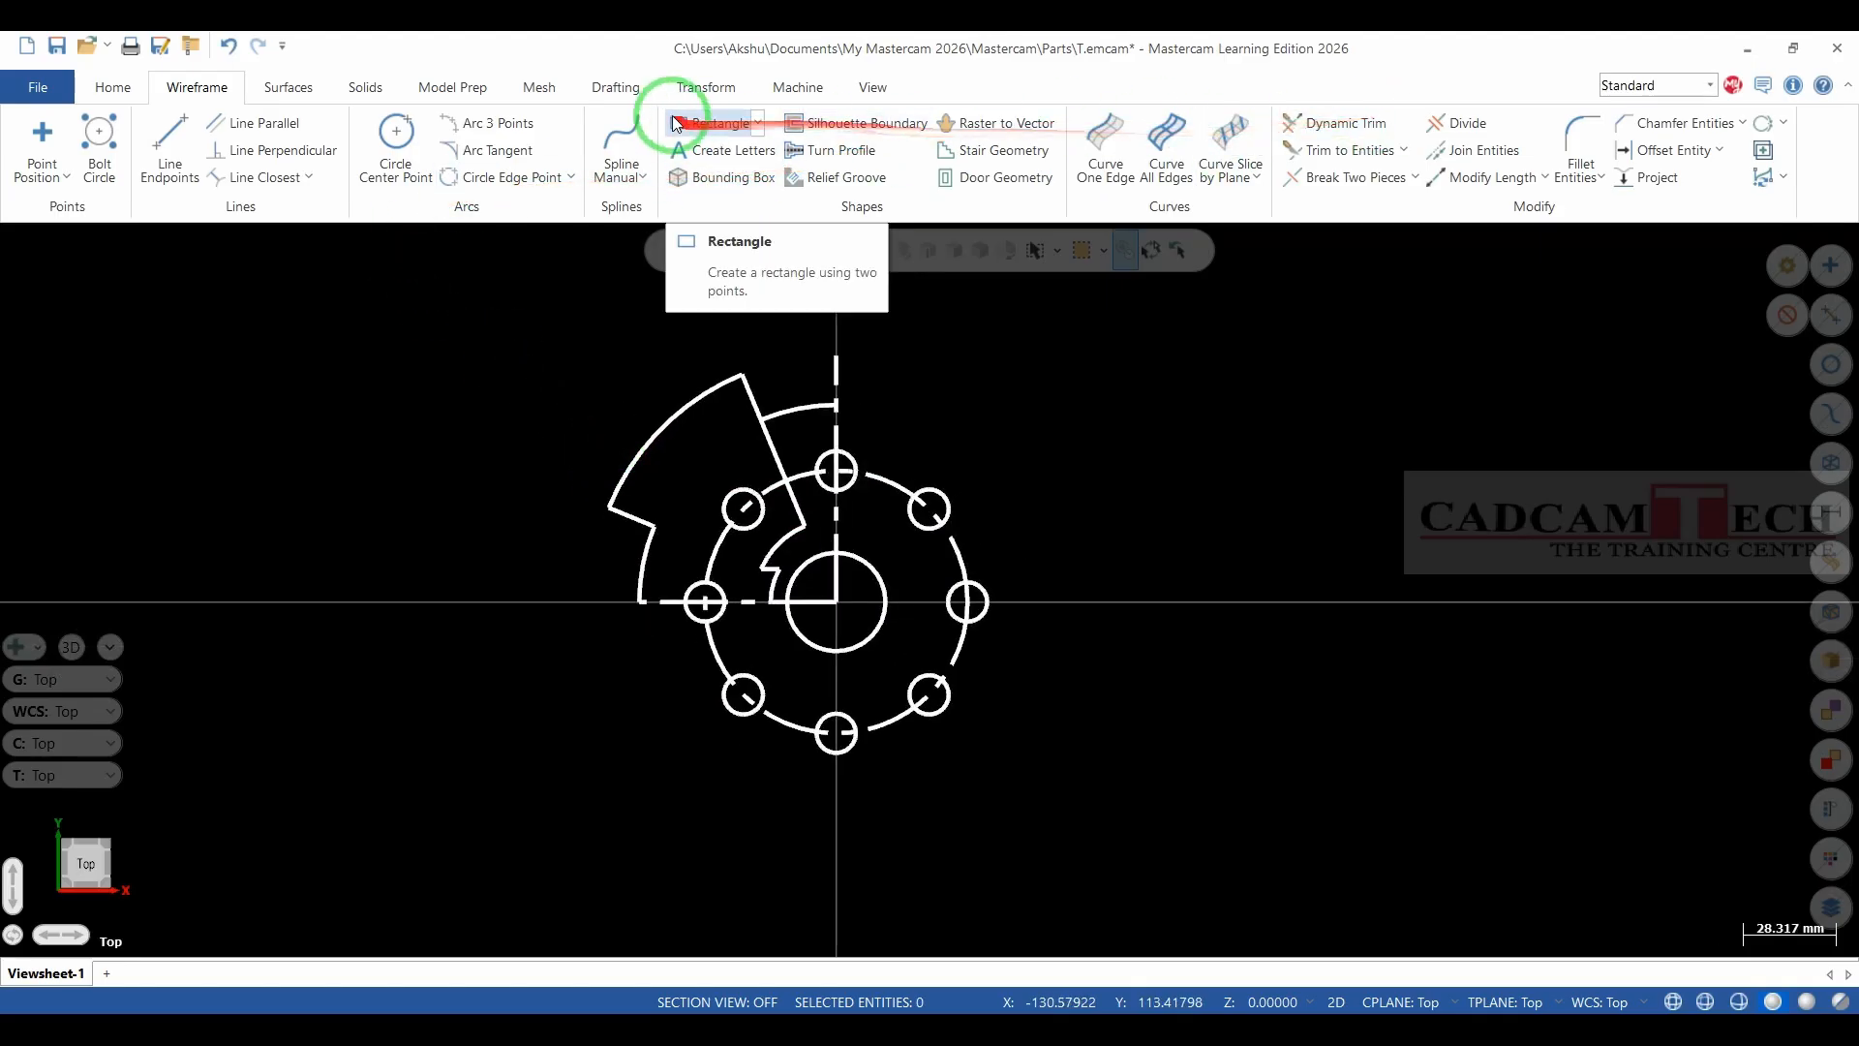
click(706, 85)
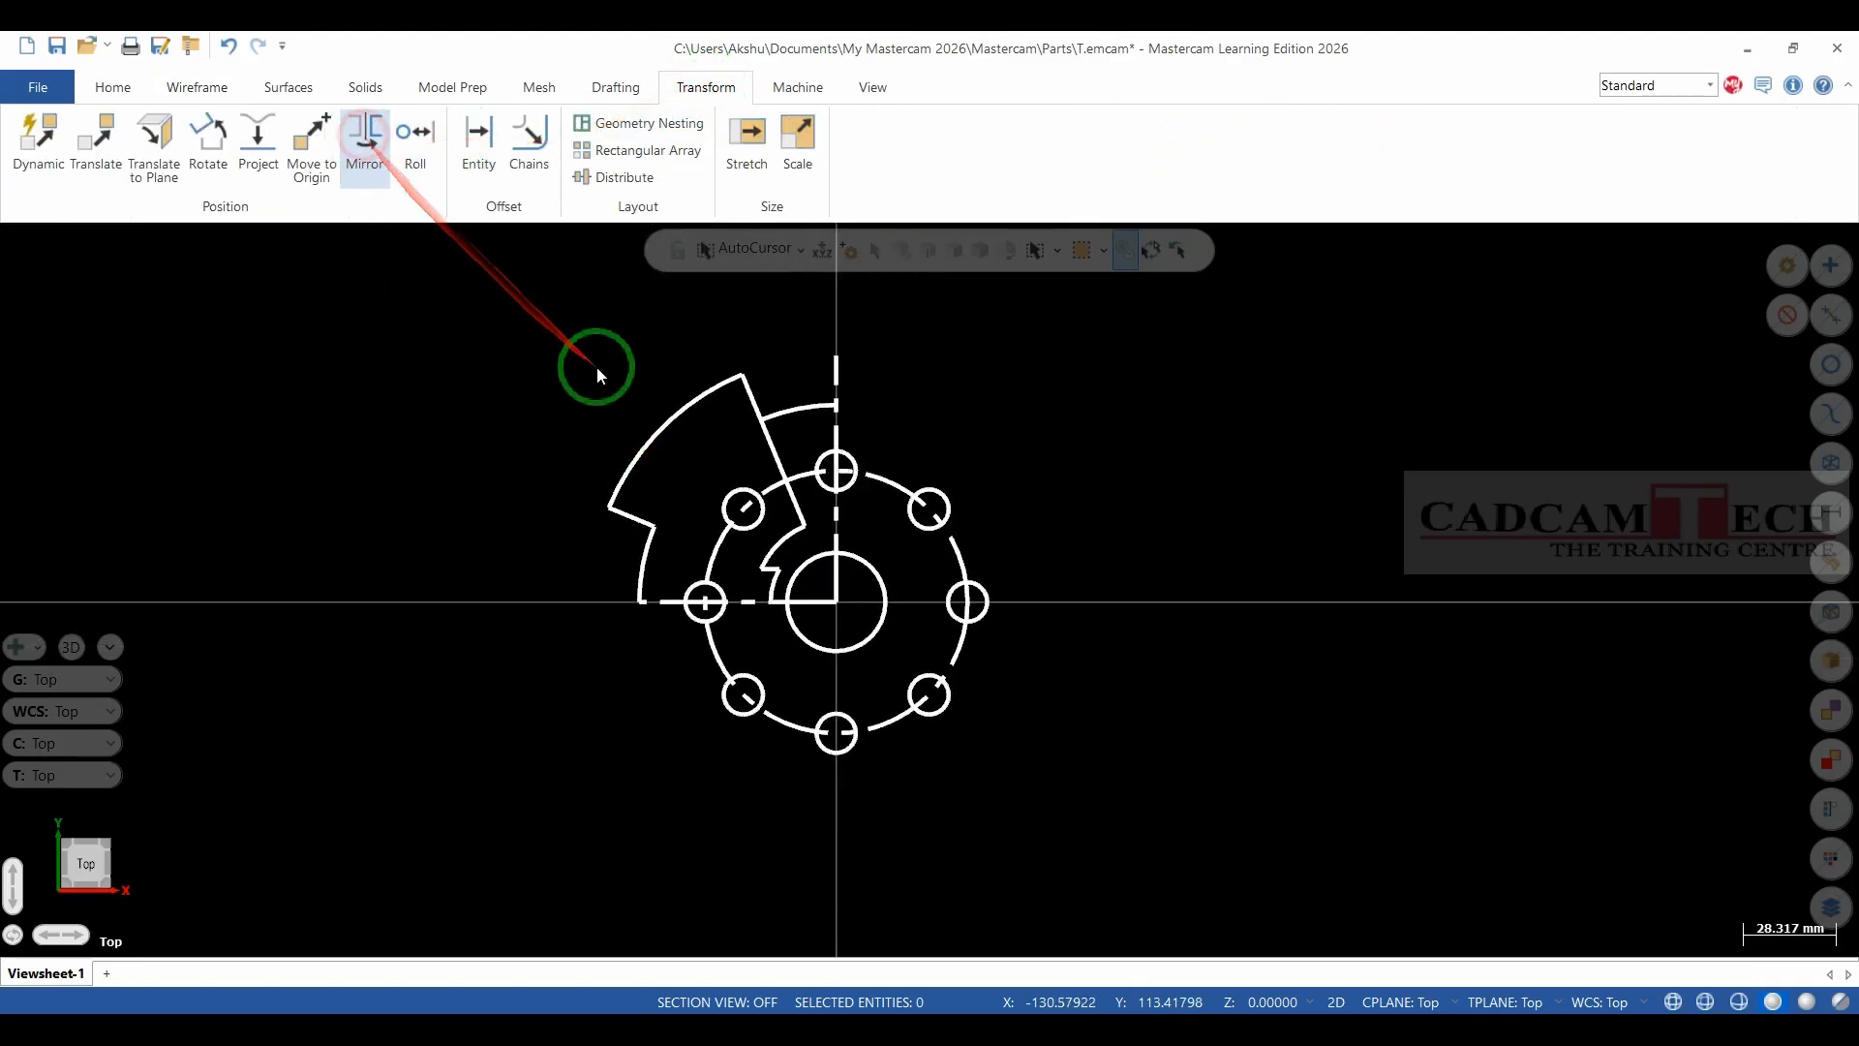
scroll(842, 416, up, 3)
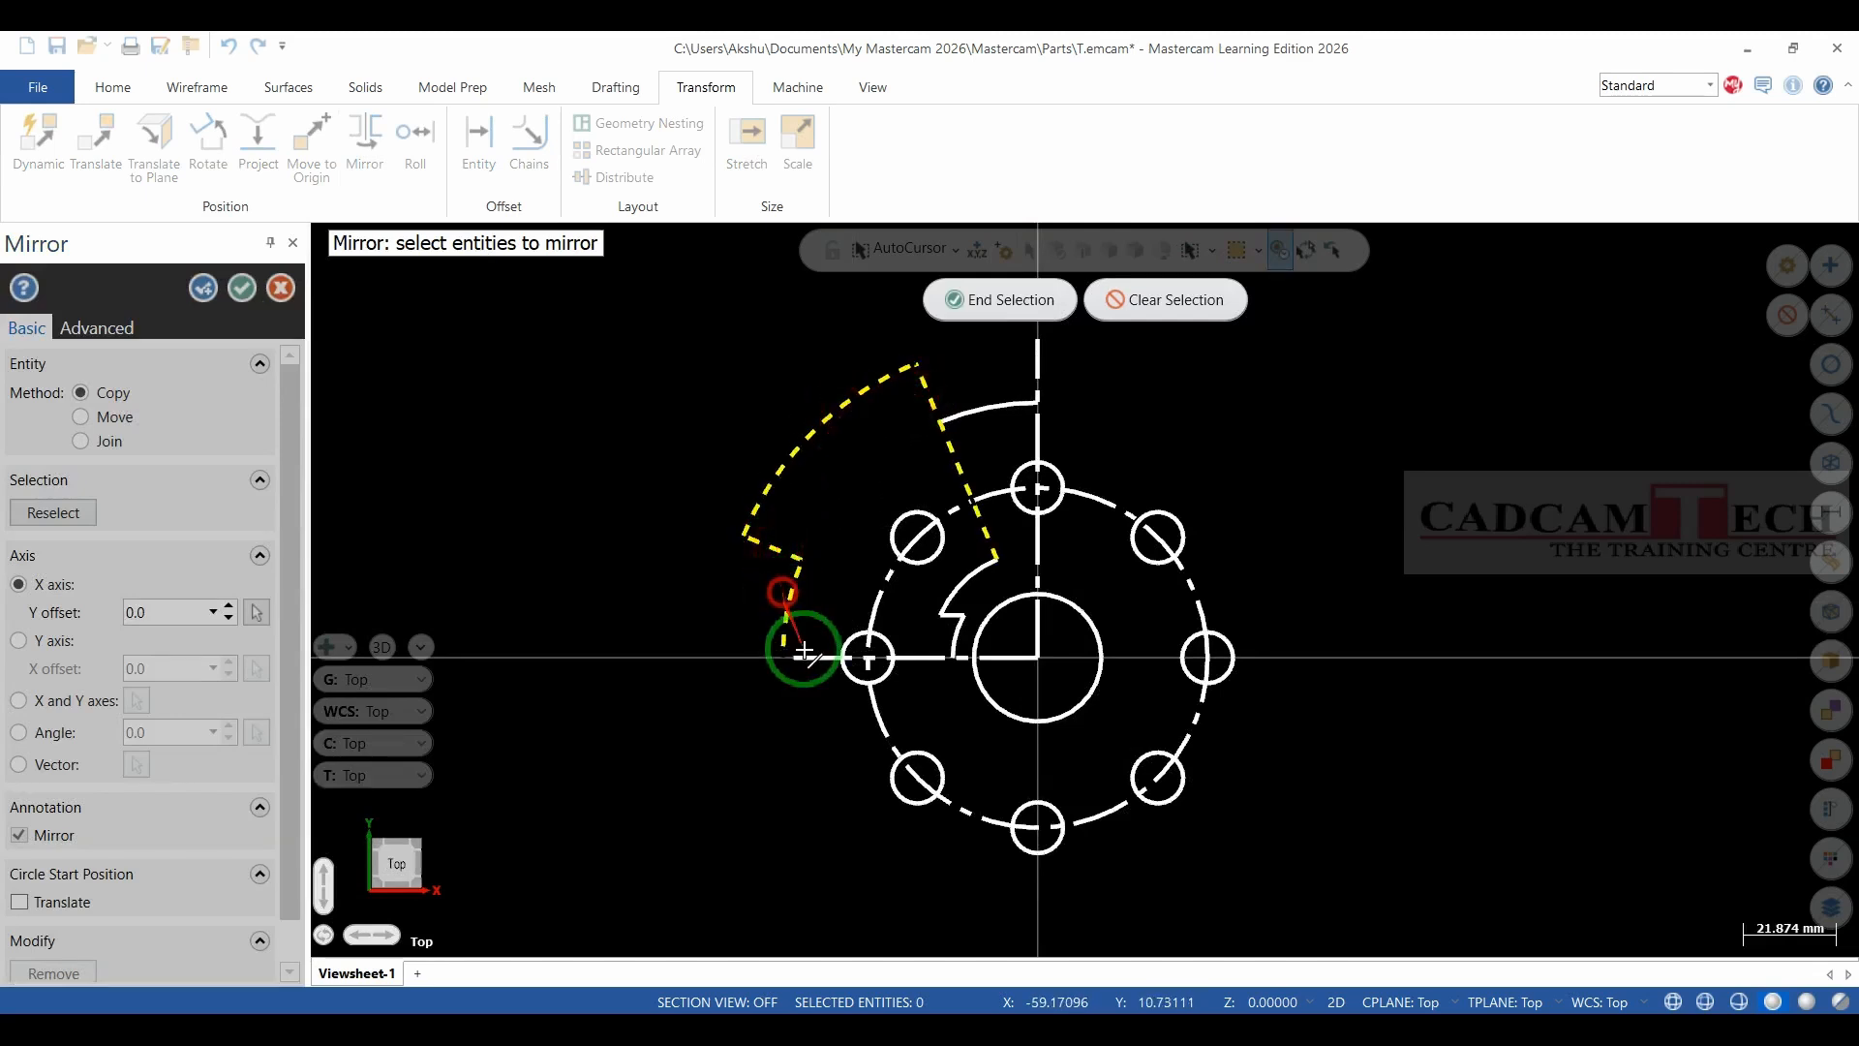
scroll(847, 567, up, 2)
scroll(981, 616, up, 6)
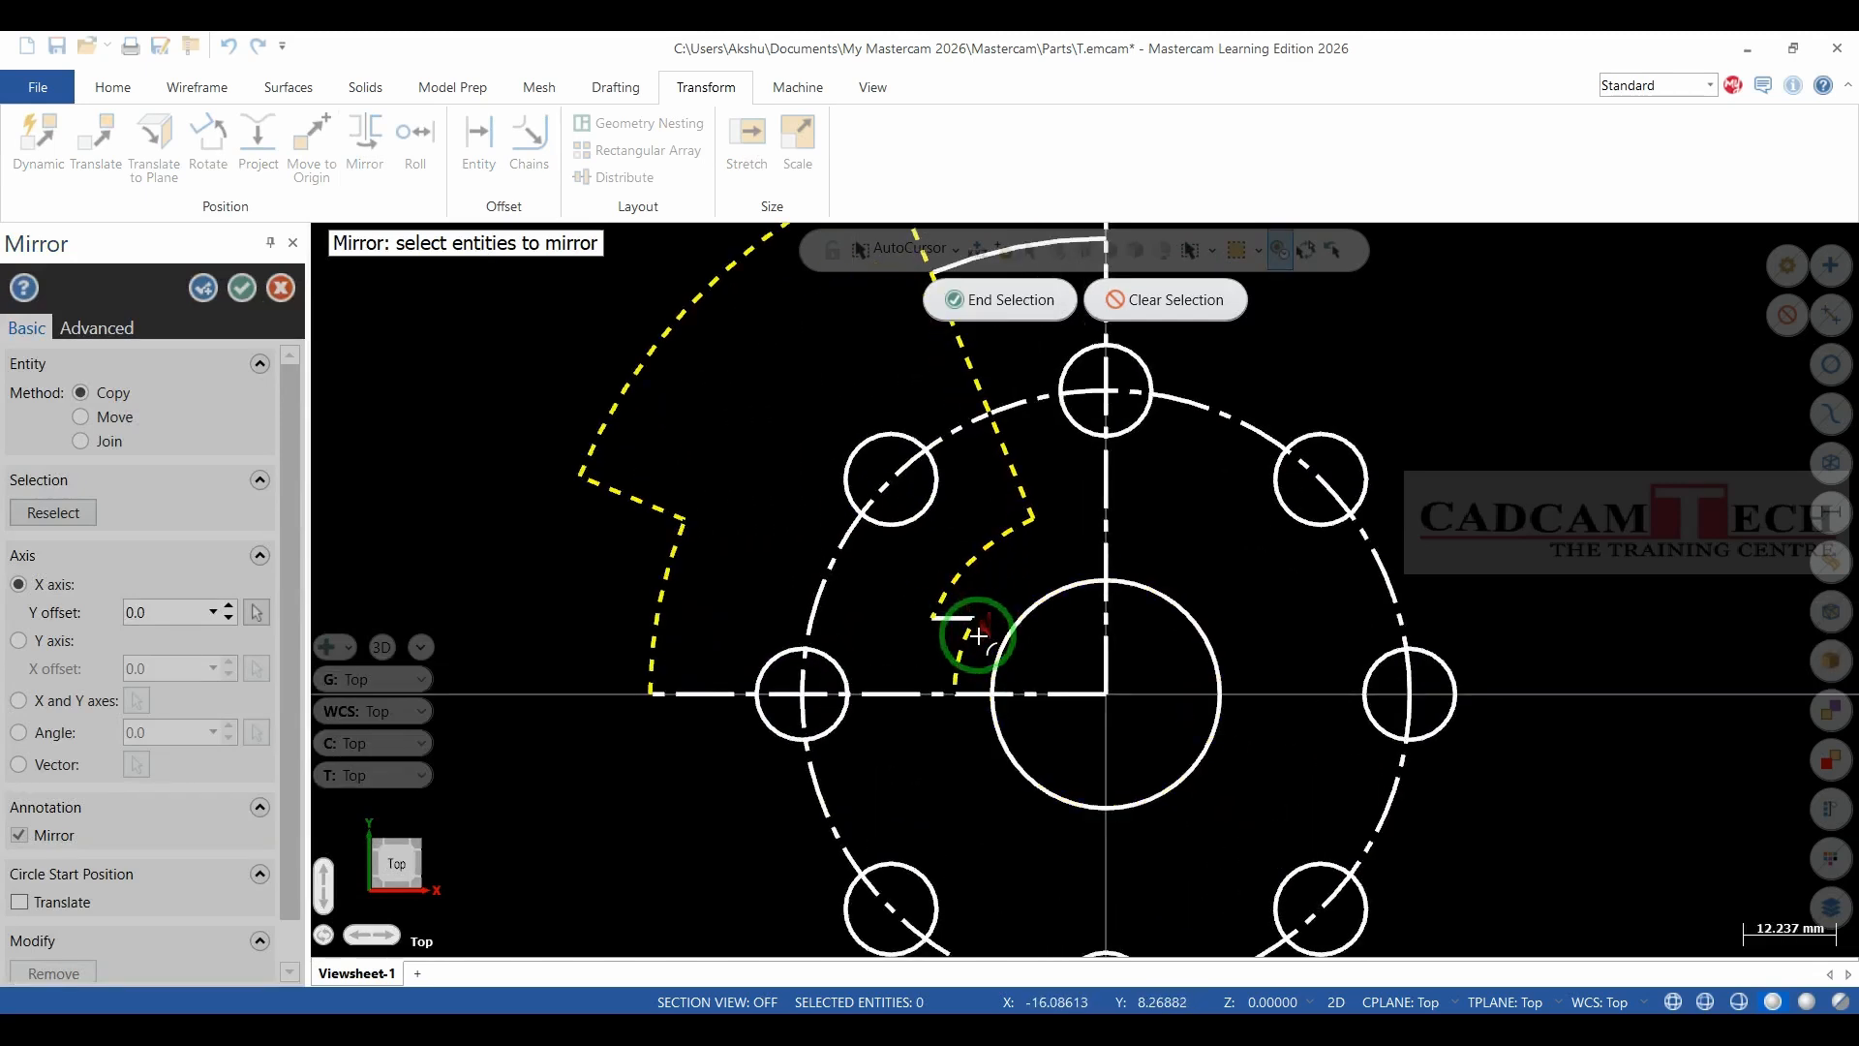
scroll(905, 650, down, 7)
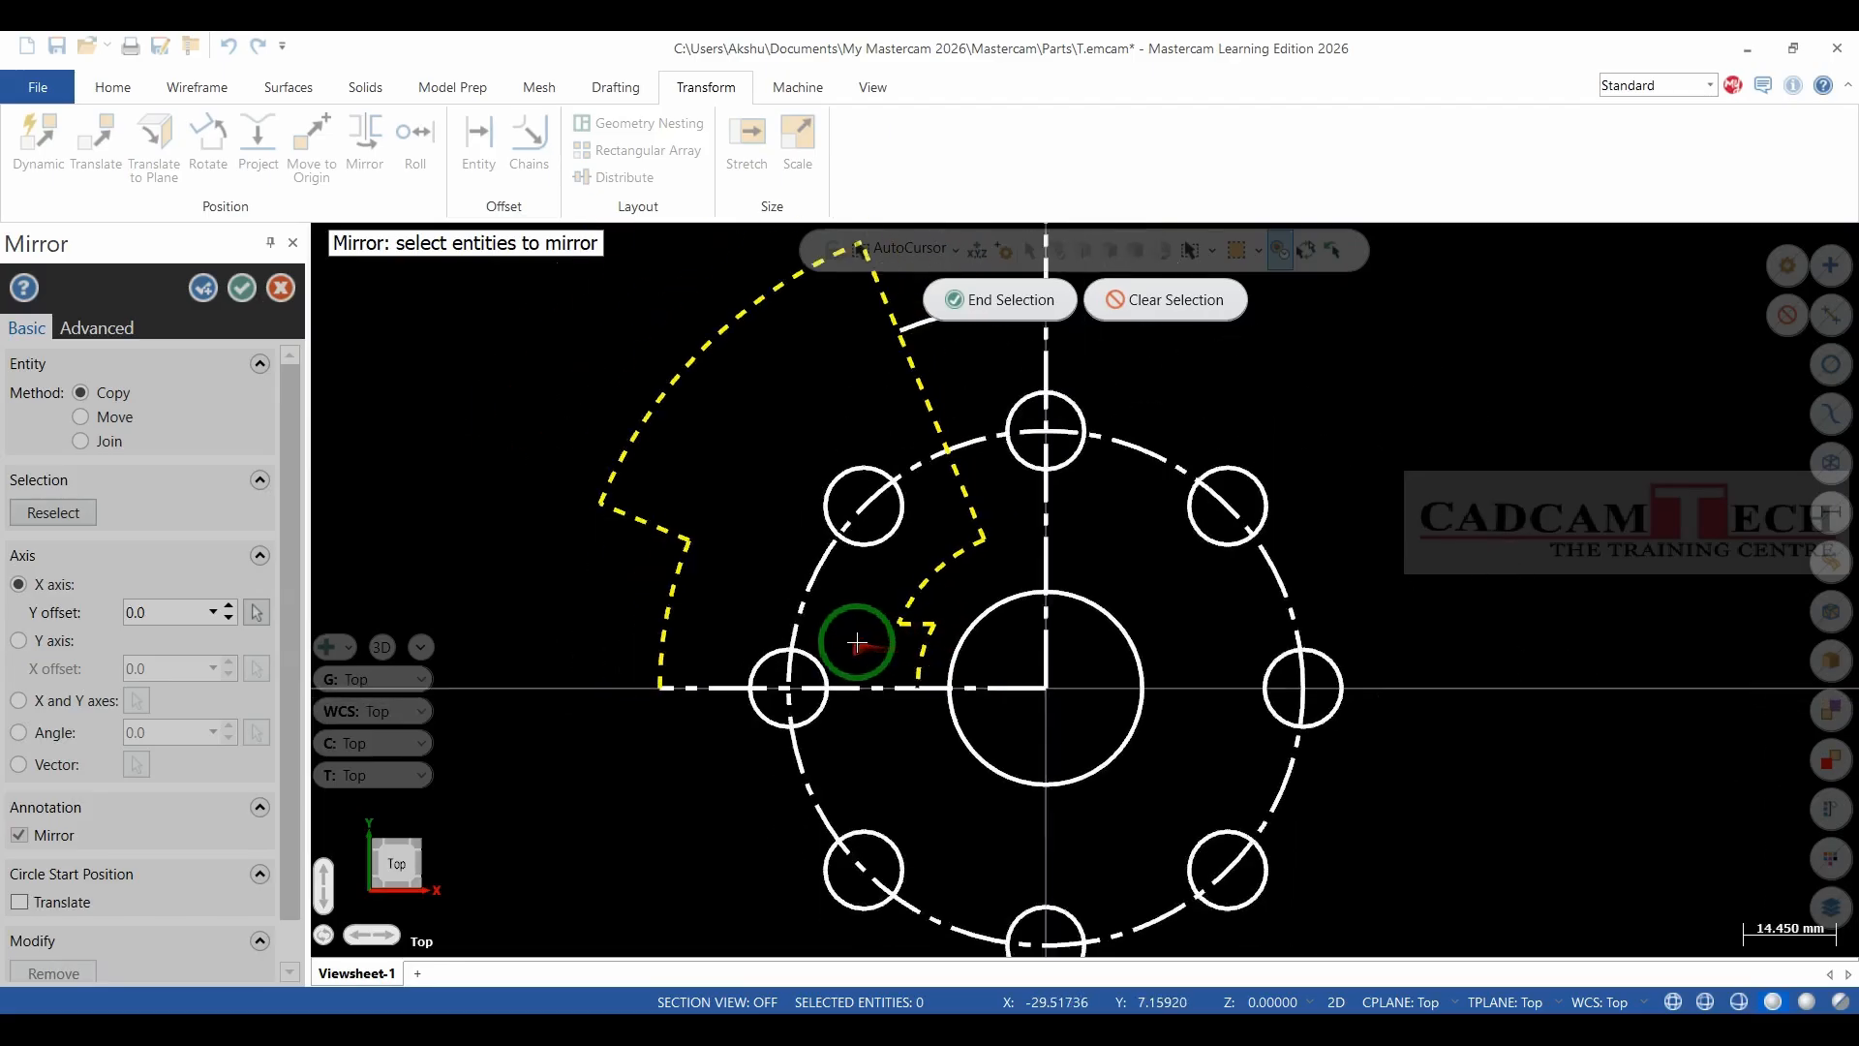
click(954, 300)
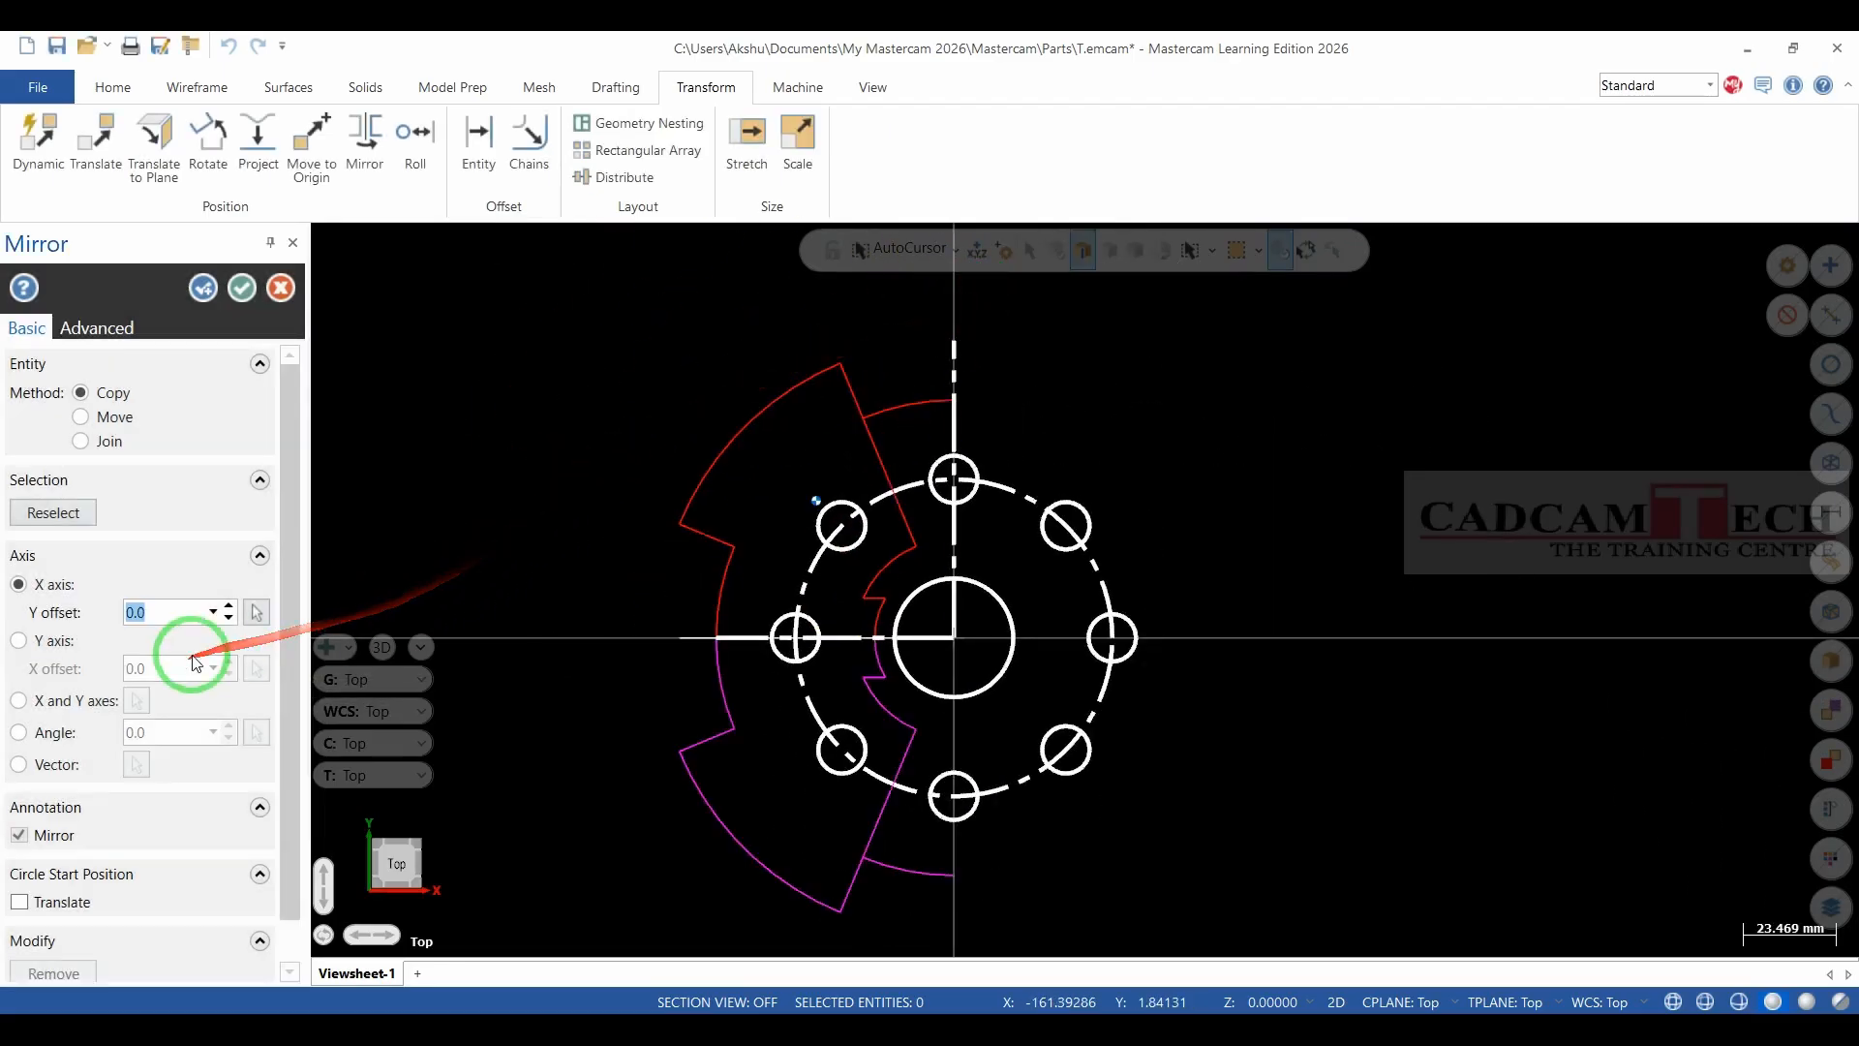
click(19, 700)
click(242, 289)
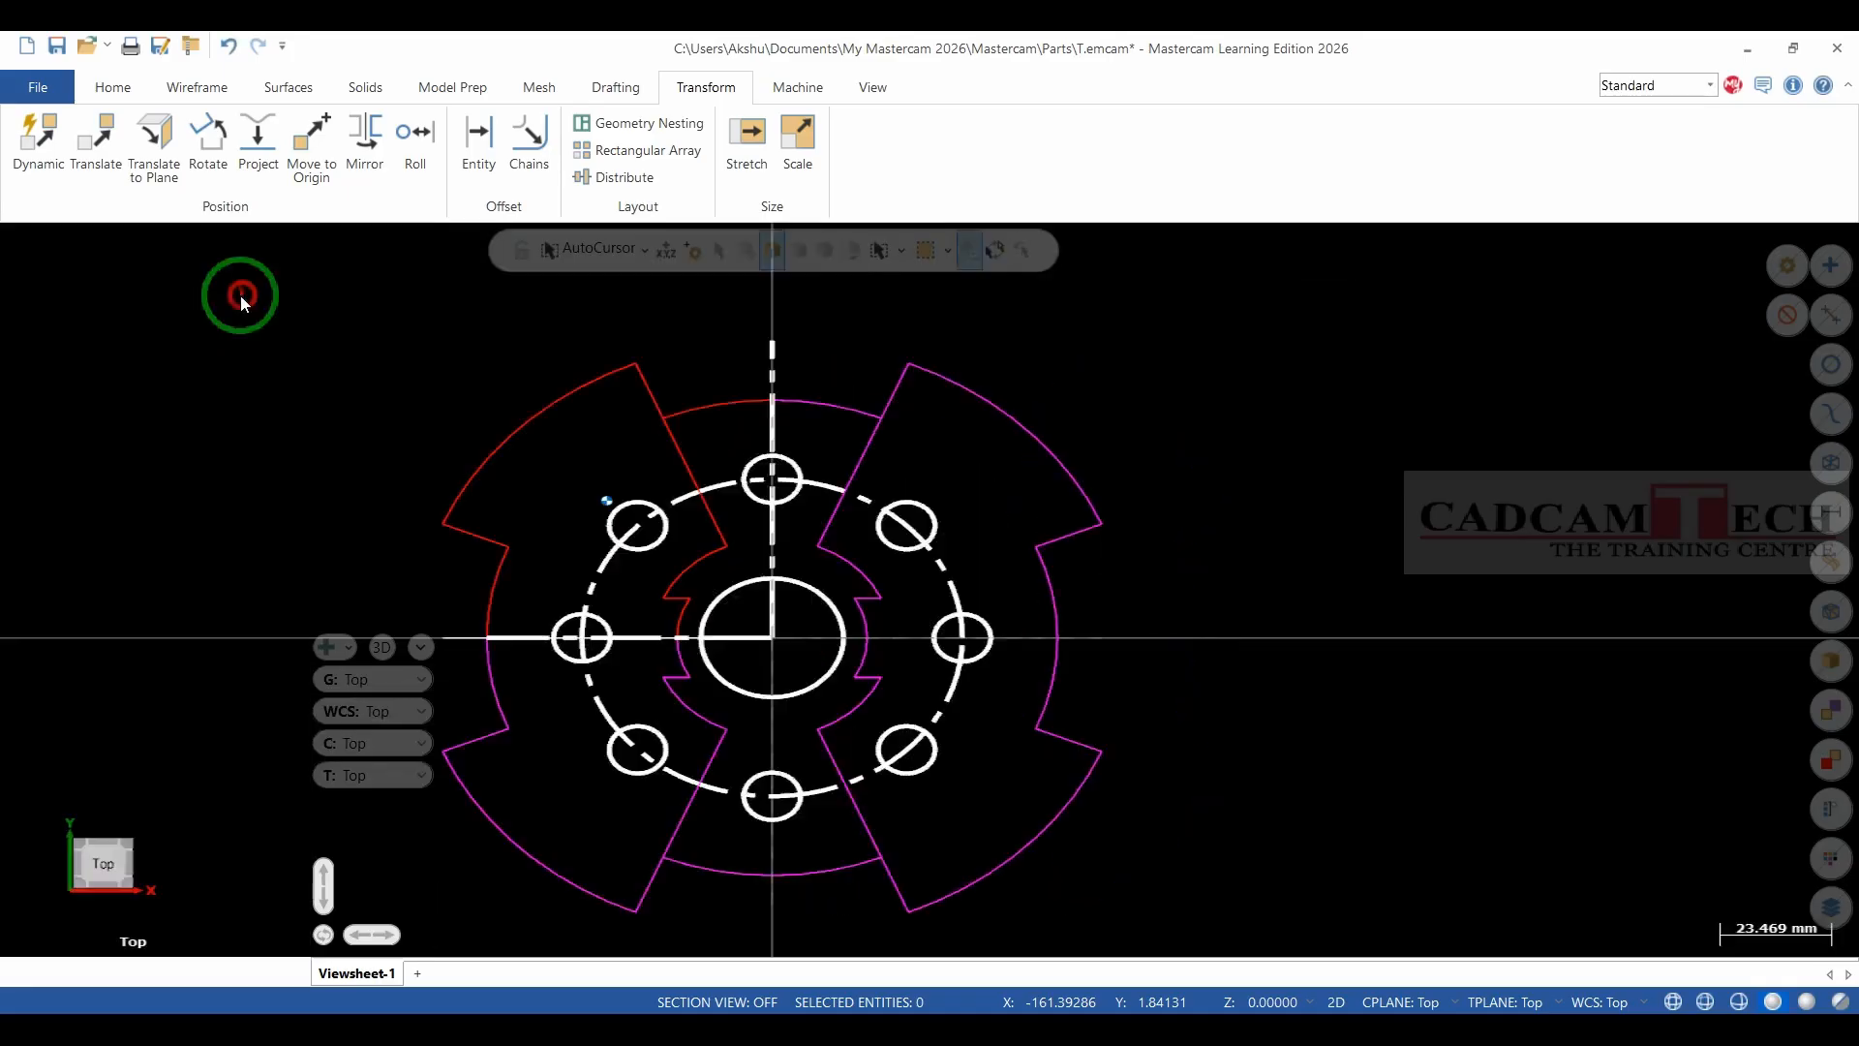
Clear the transform colors from the original and mirrored sector profiles.
right_click(418, 370)
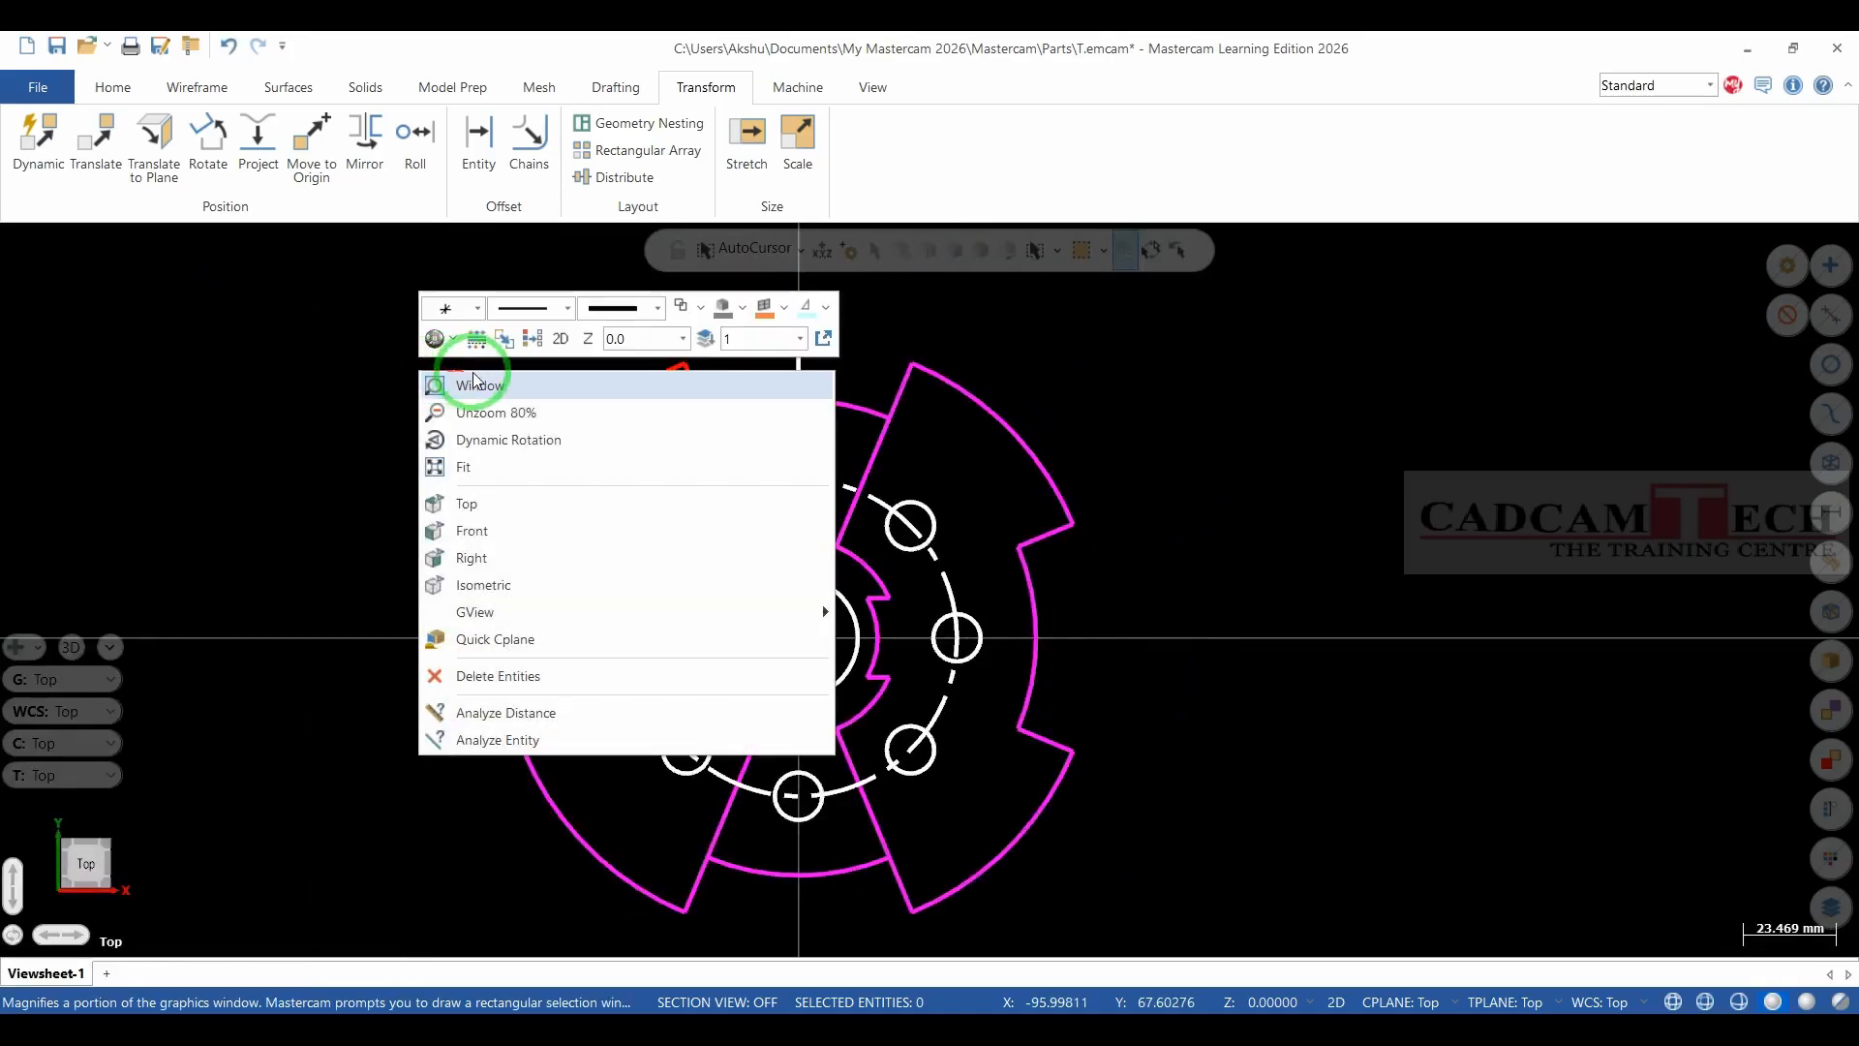
click(531, 338)
scroll(900, 440, down, 2)
scroll(643, 531, up, 2)
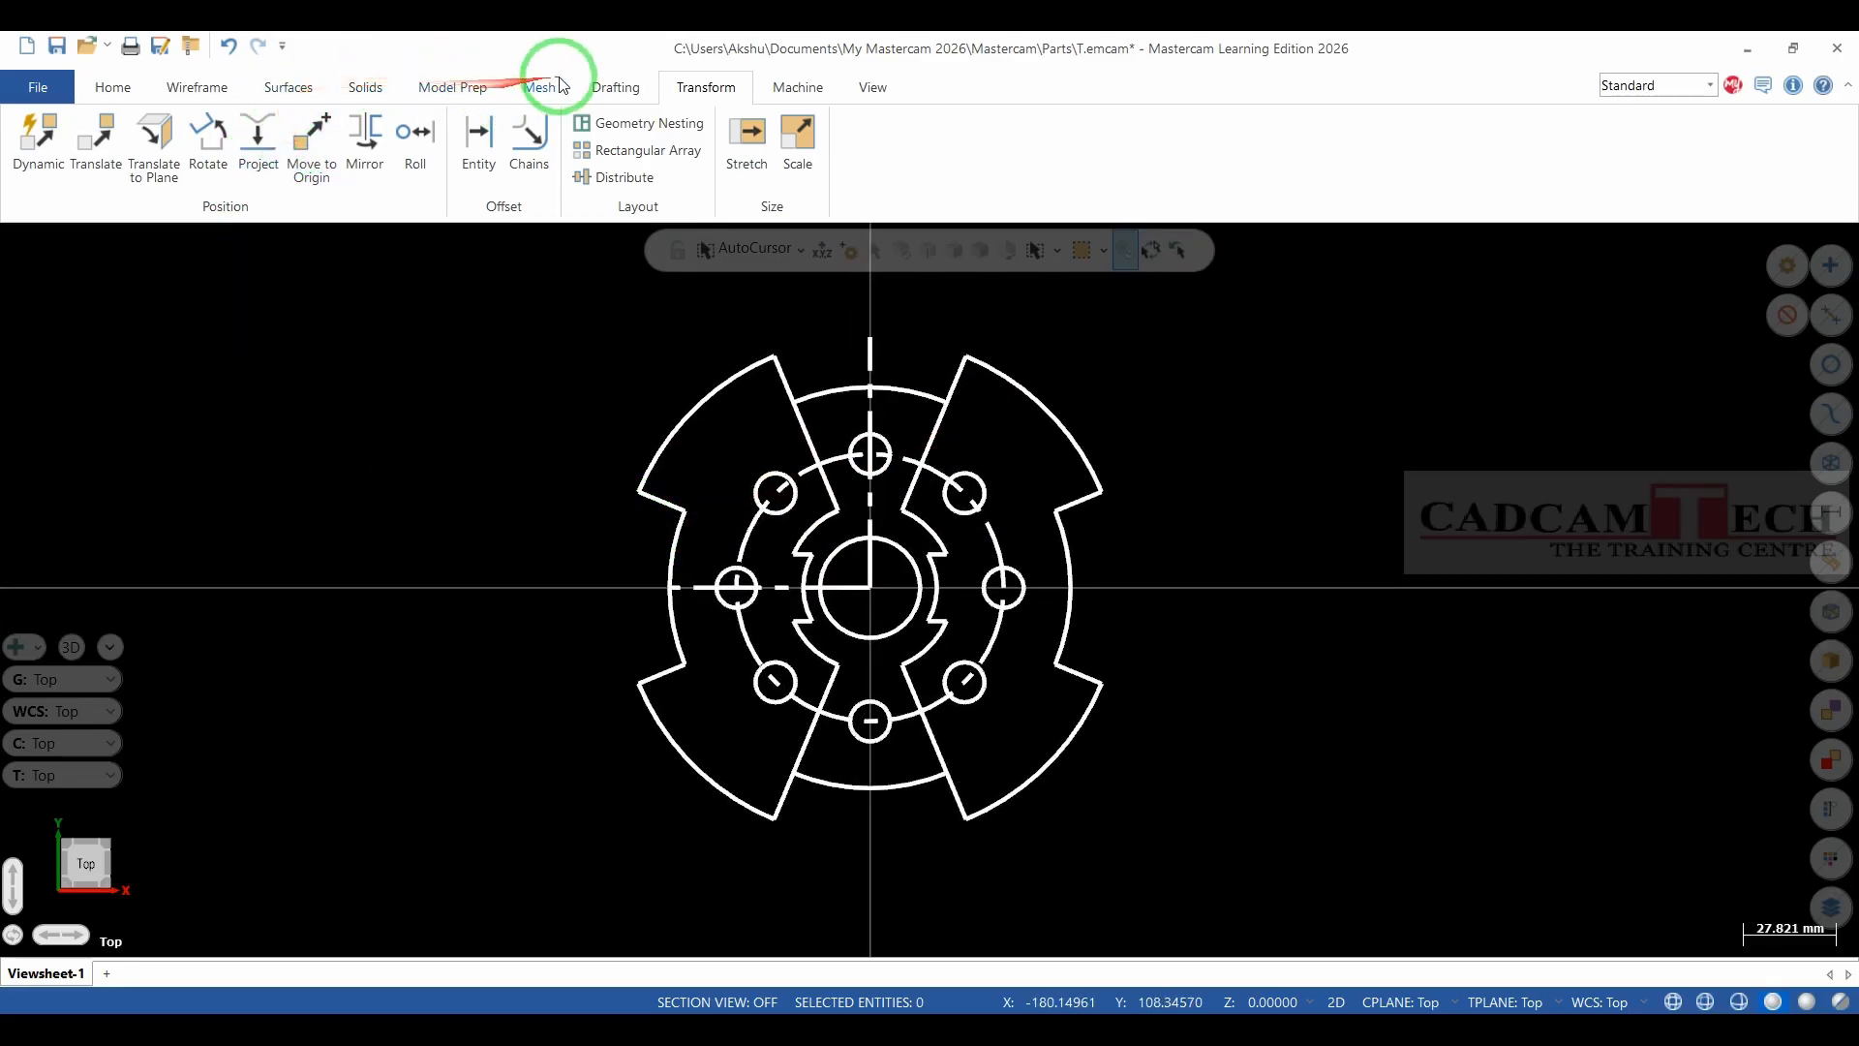
Mirror copies of the vertical and horizontal center lines about both the X and Y axes and clear the transform colors.
click(365, 146)
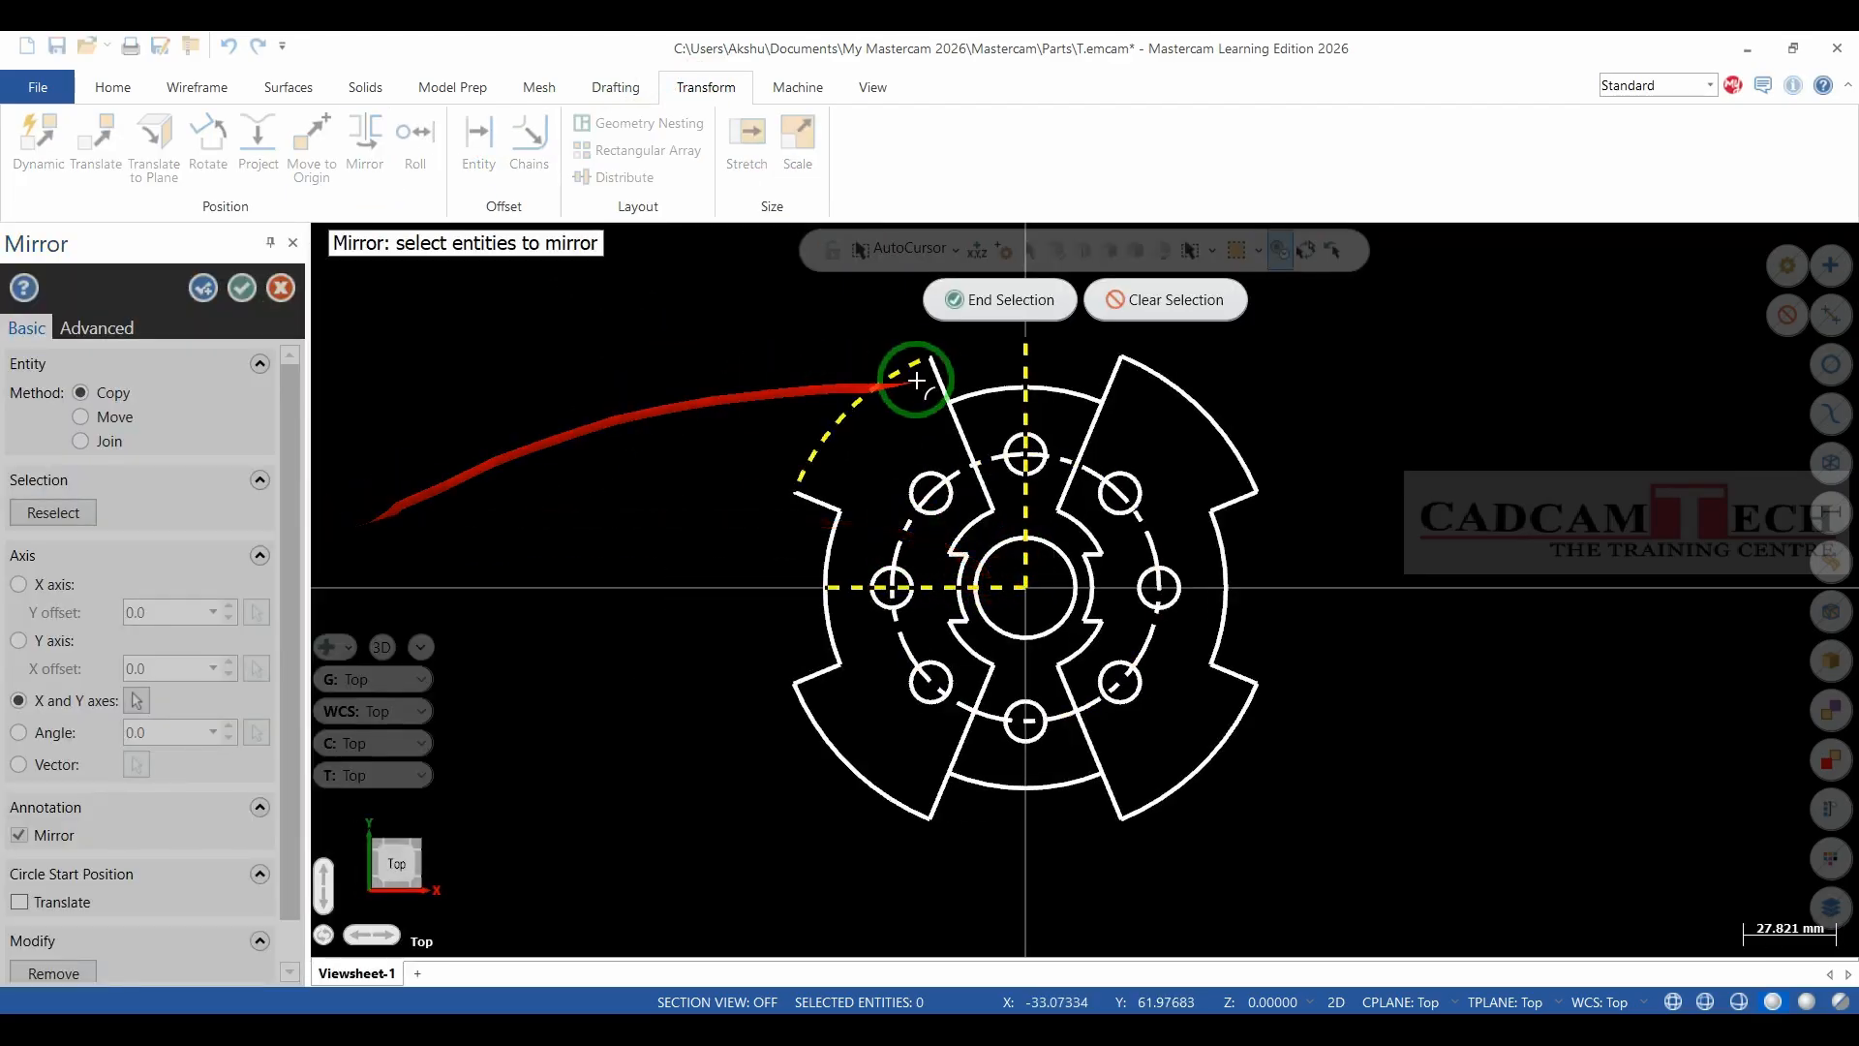
click(963, 300)
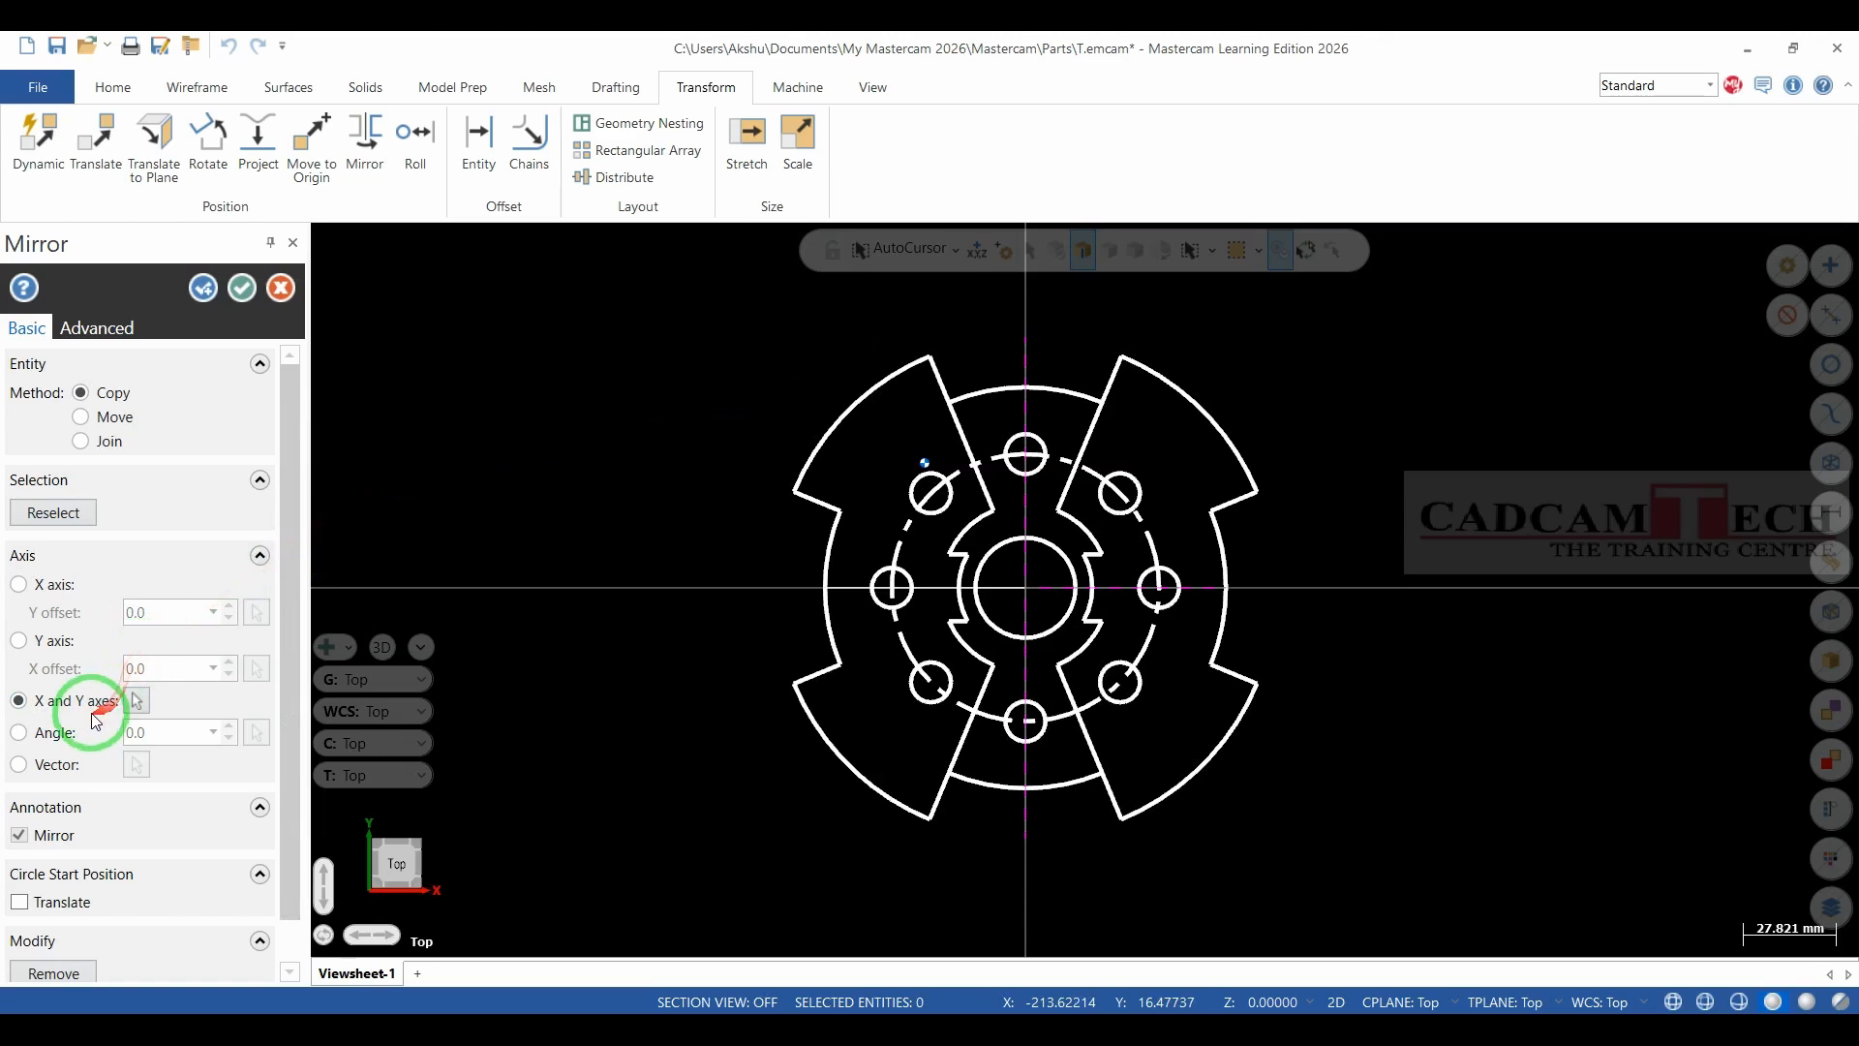
click(242, 289)
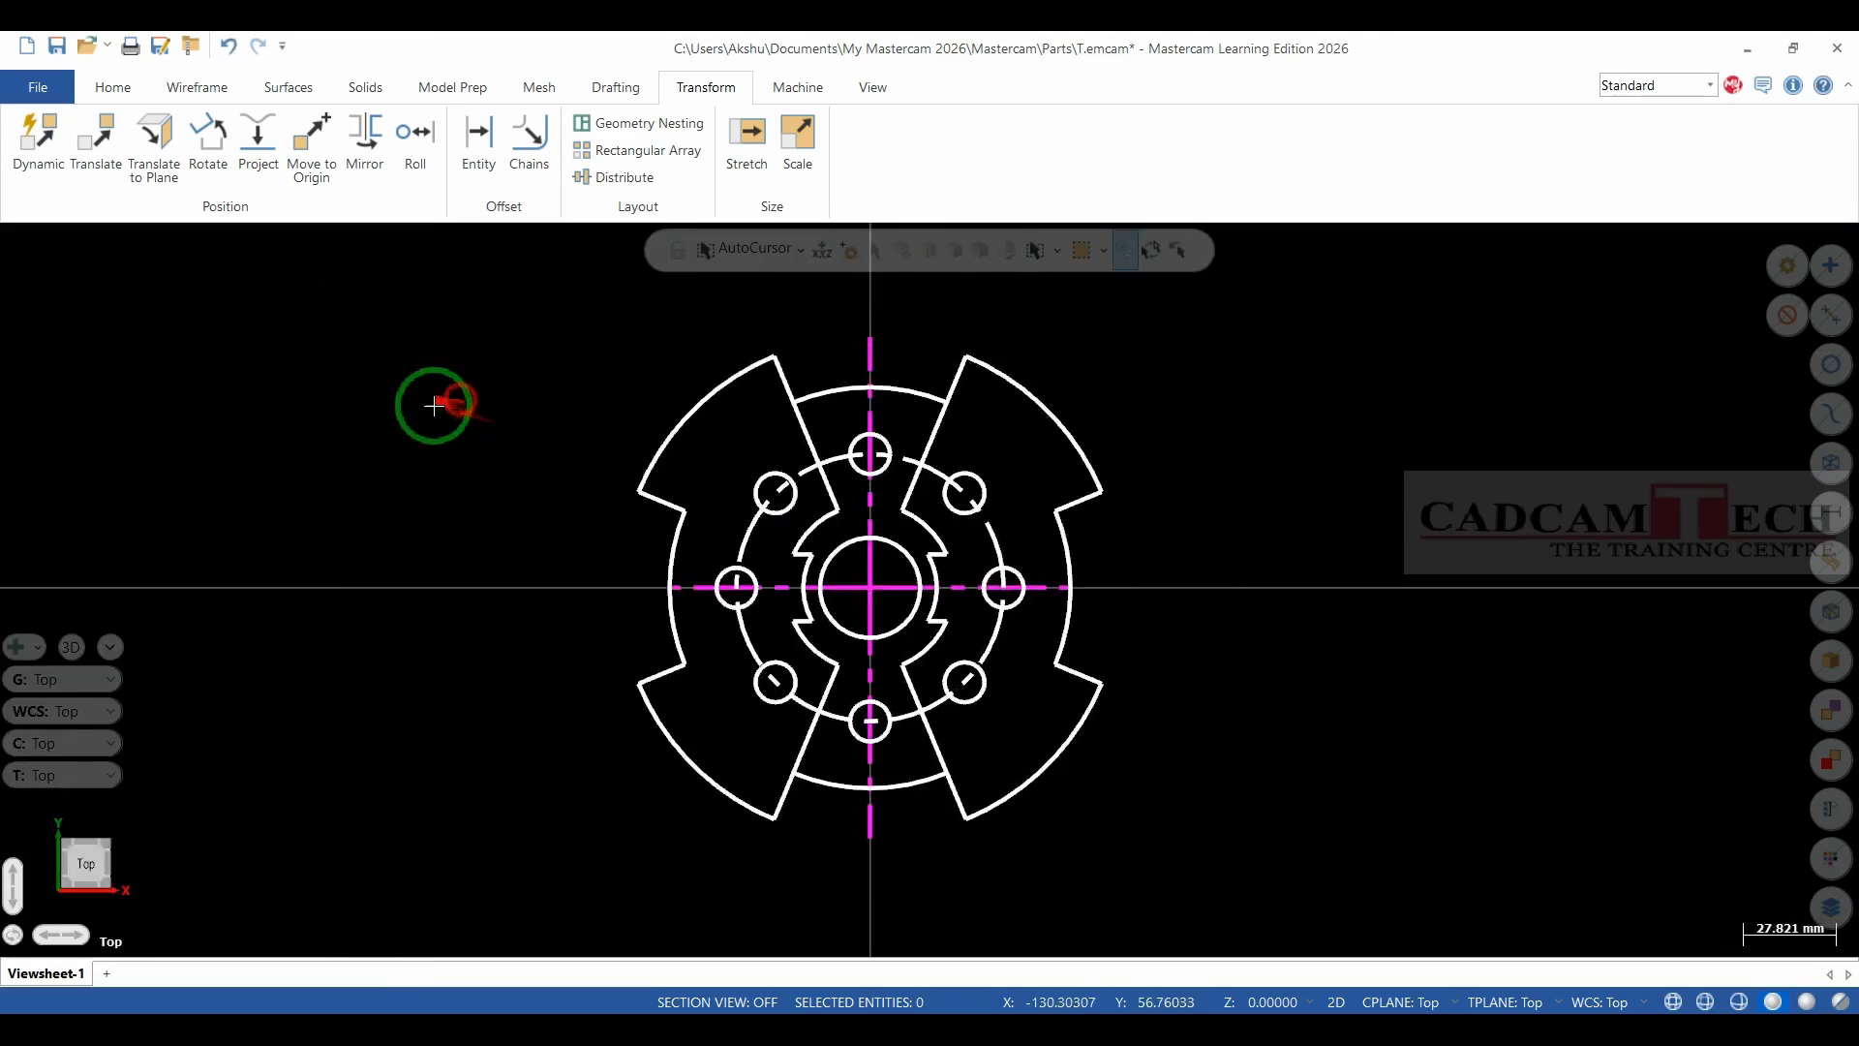
right_click(441, 415)
click(548, 381)
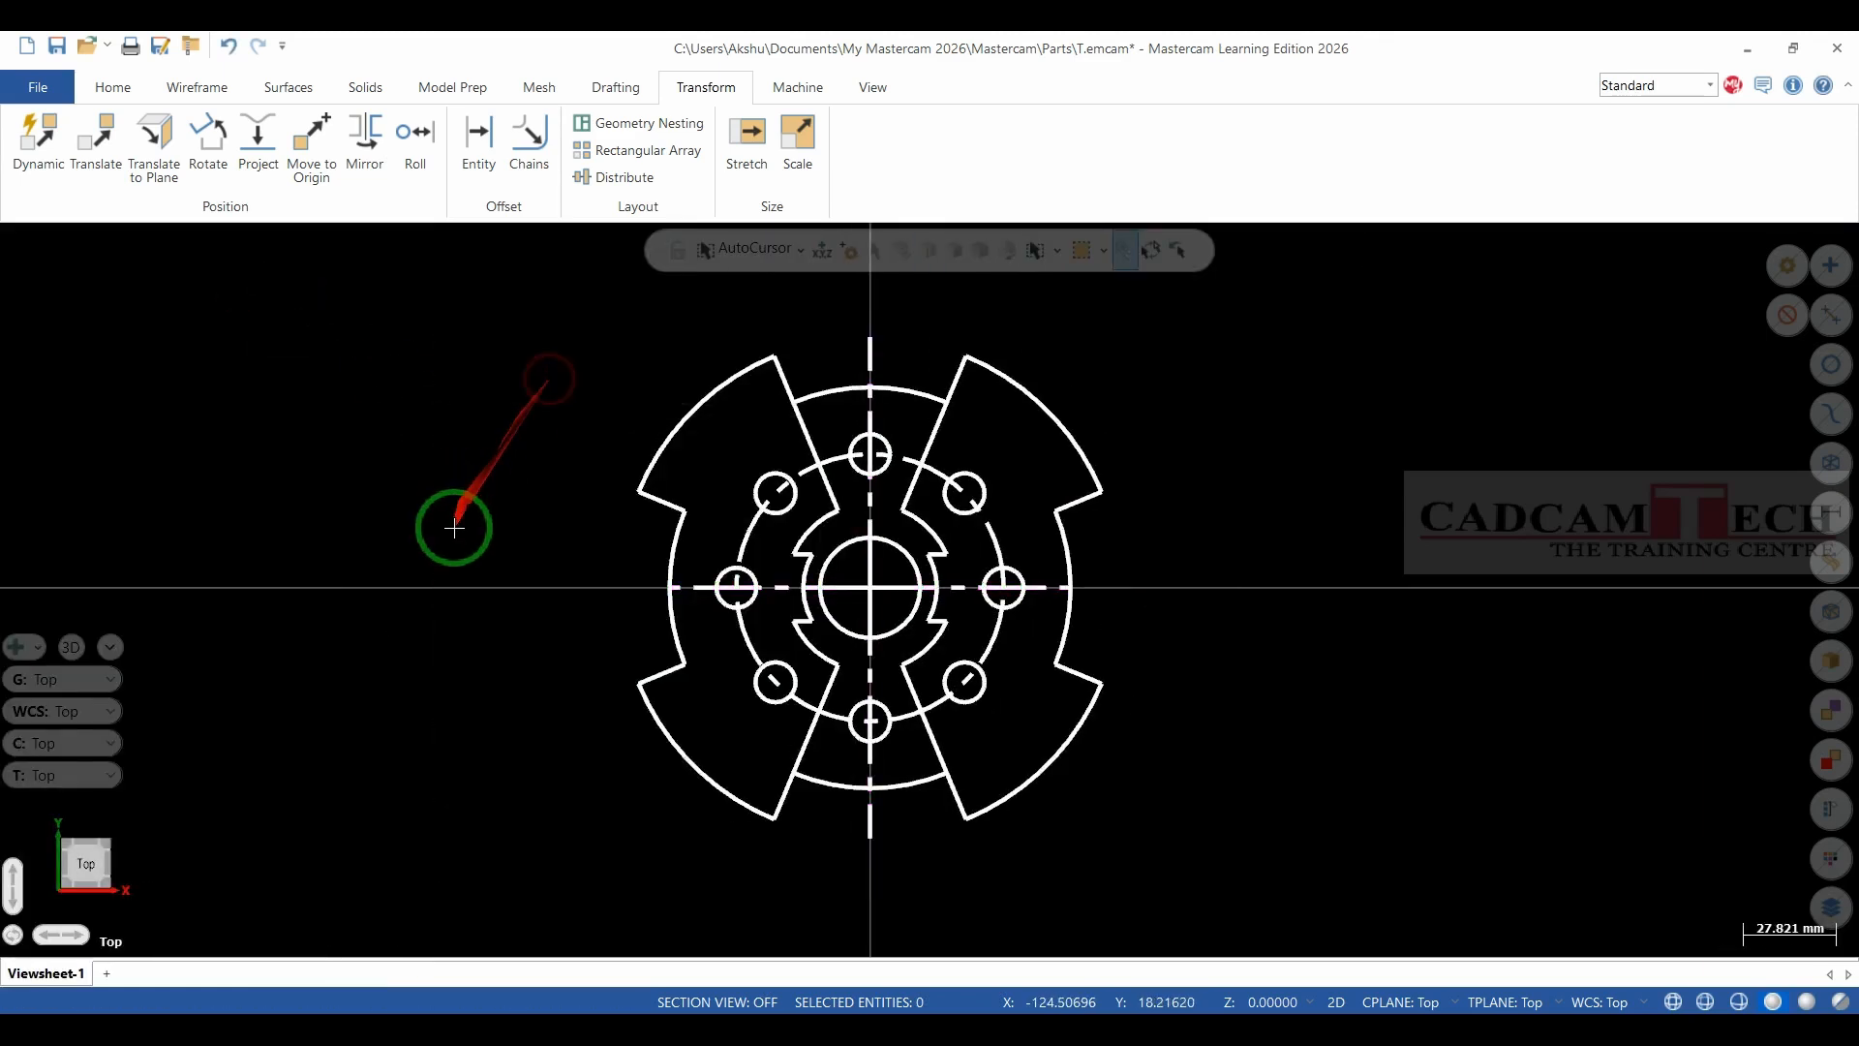
Set the default wireframe color to red and the line width to the thinnest option for new entities.
scroll(455, 557, down, 2)
scroll(449, 506, up, 1)
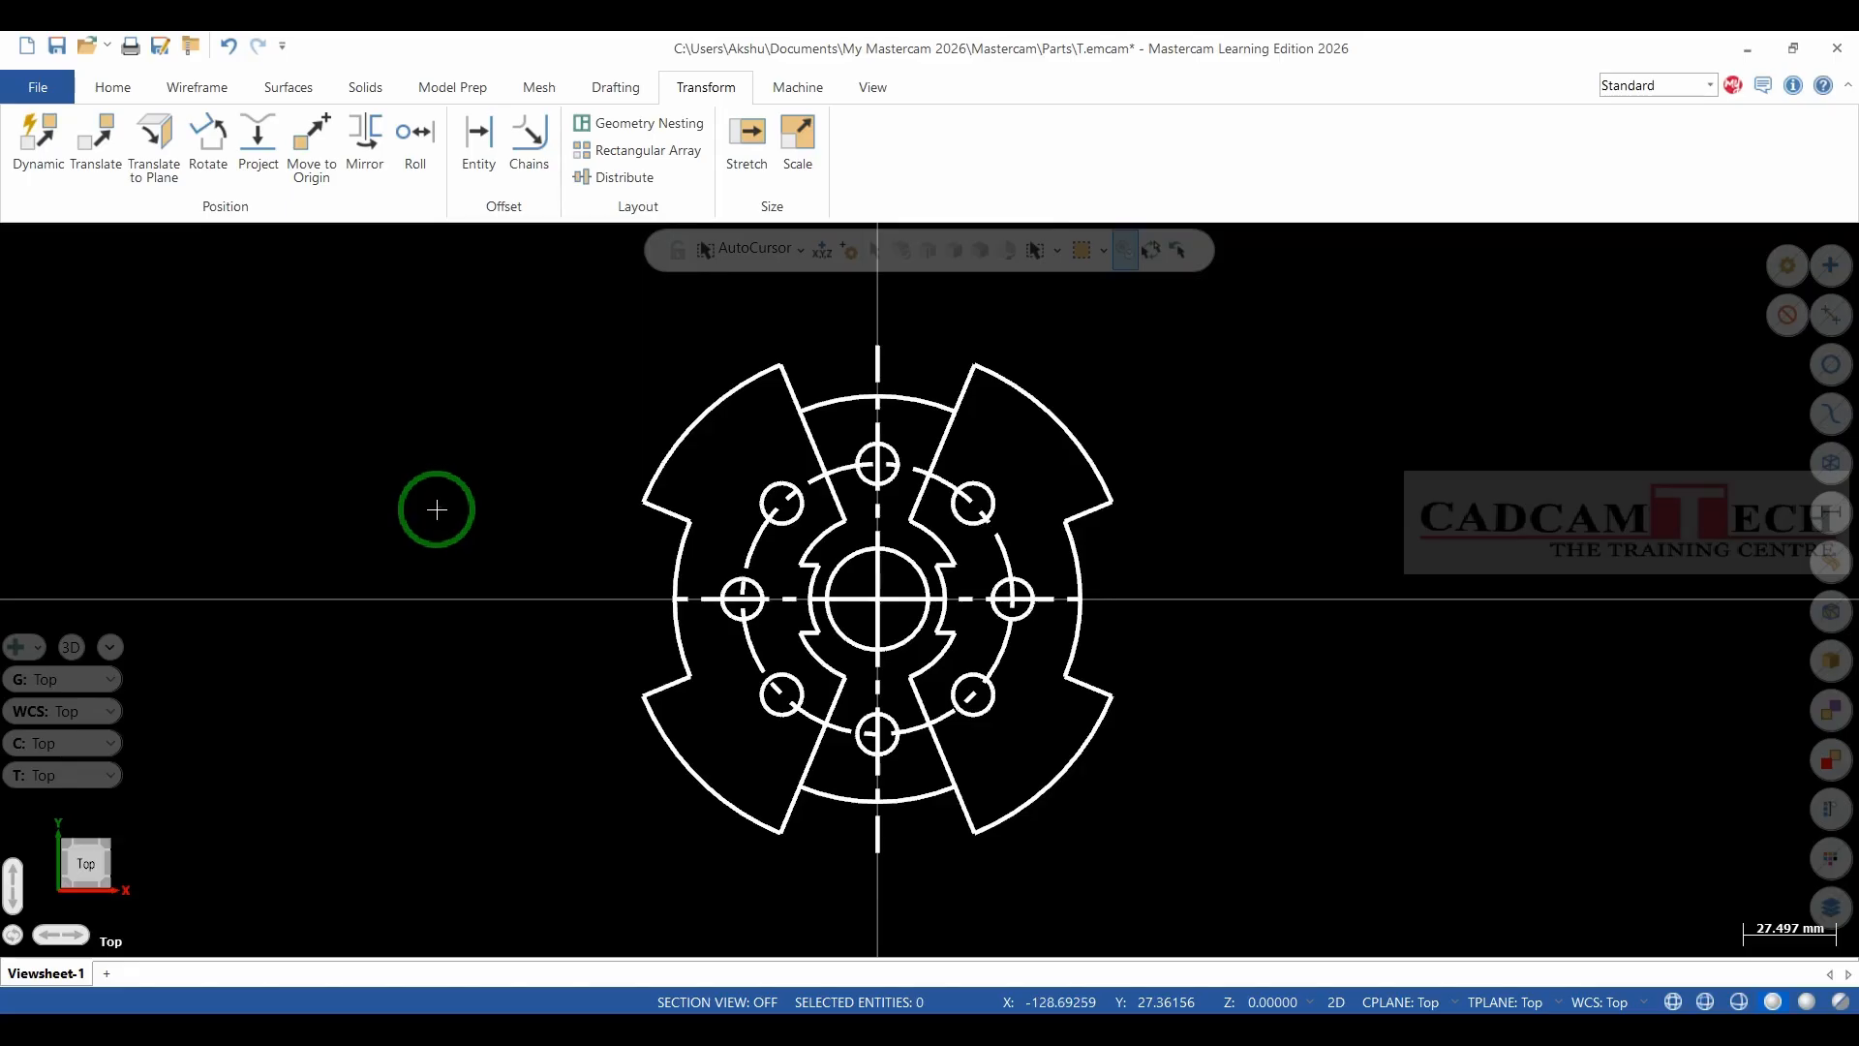
right_click(477, 536)
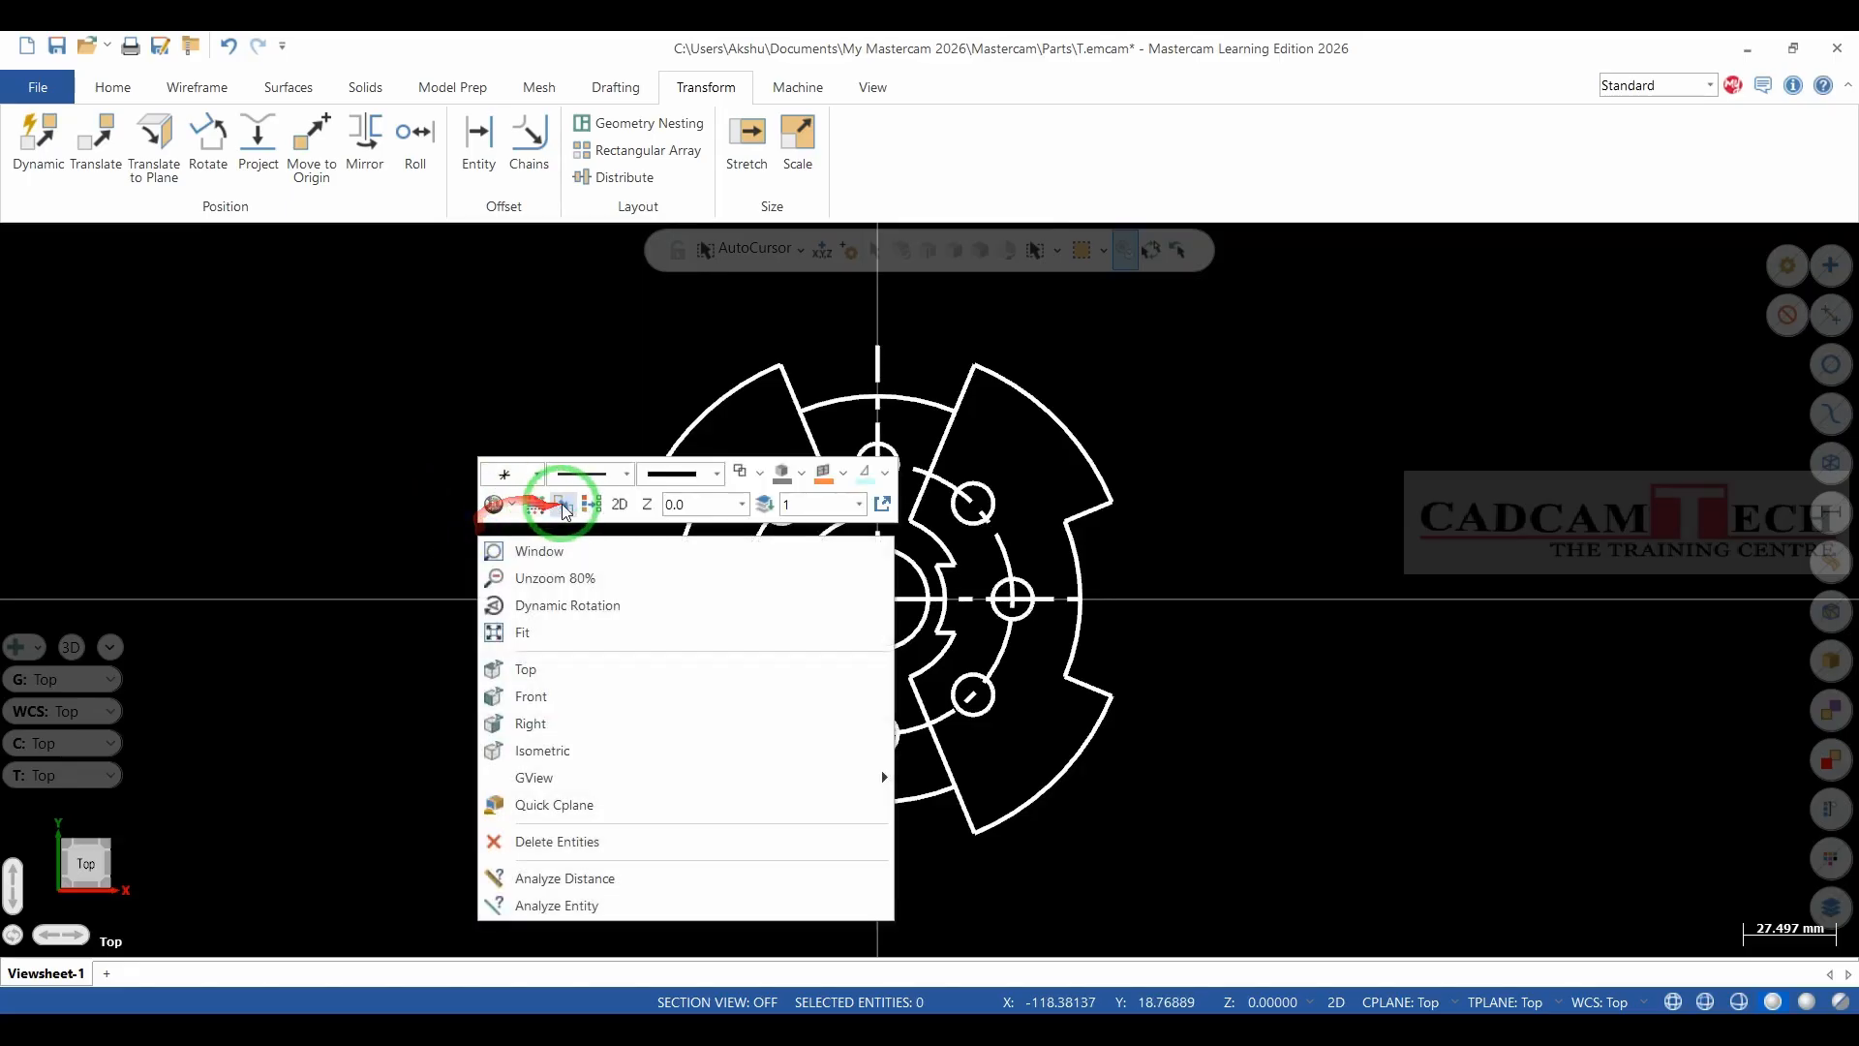
click(591, 504)
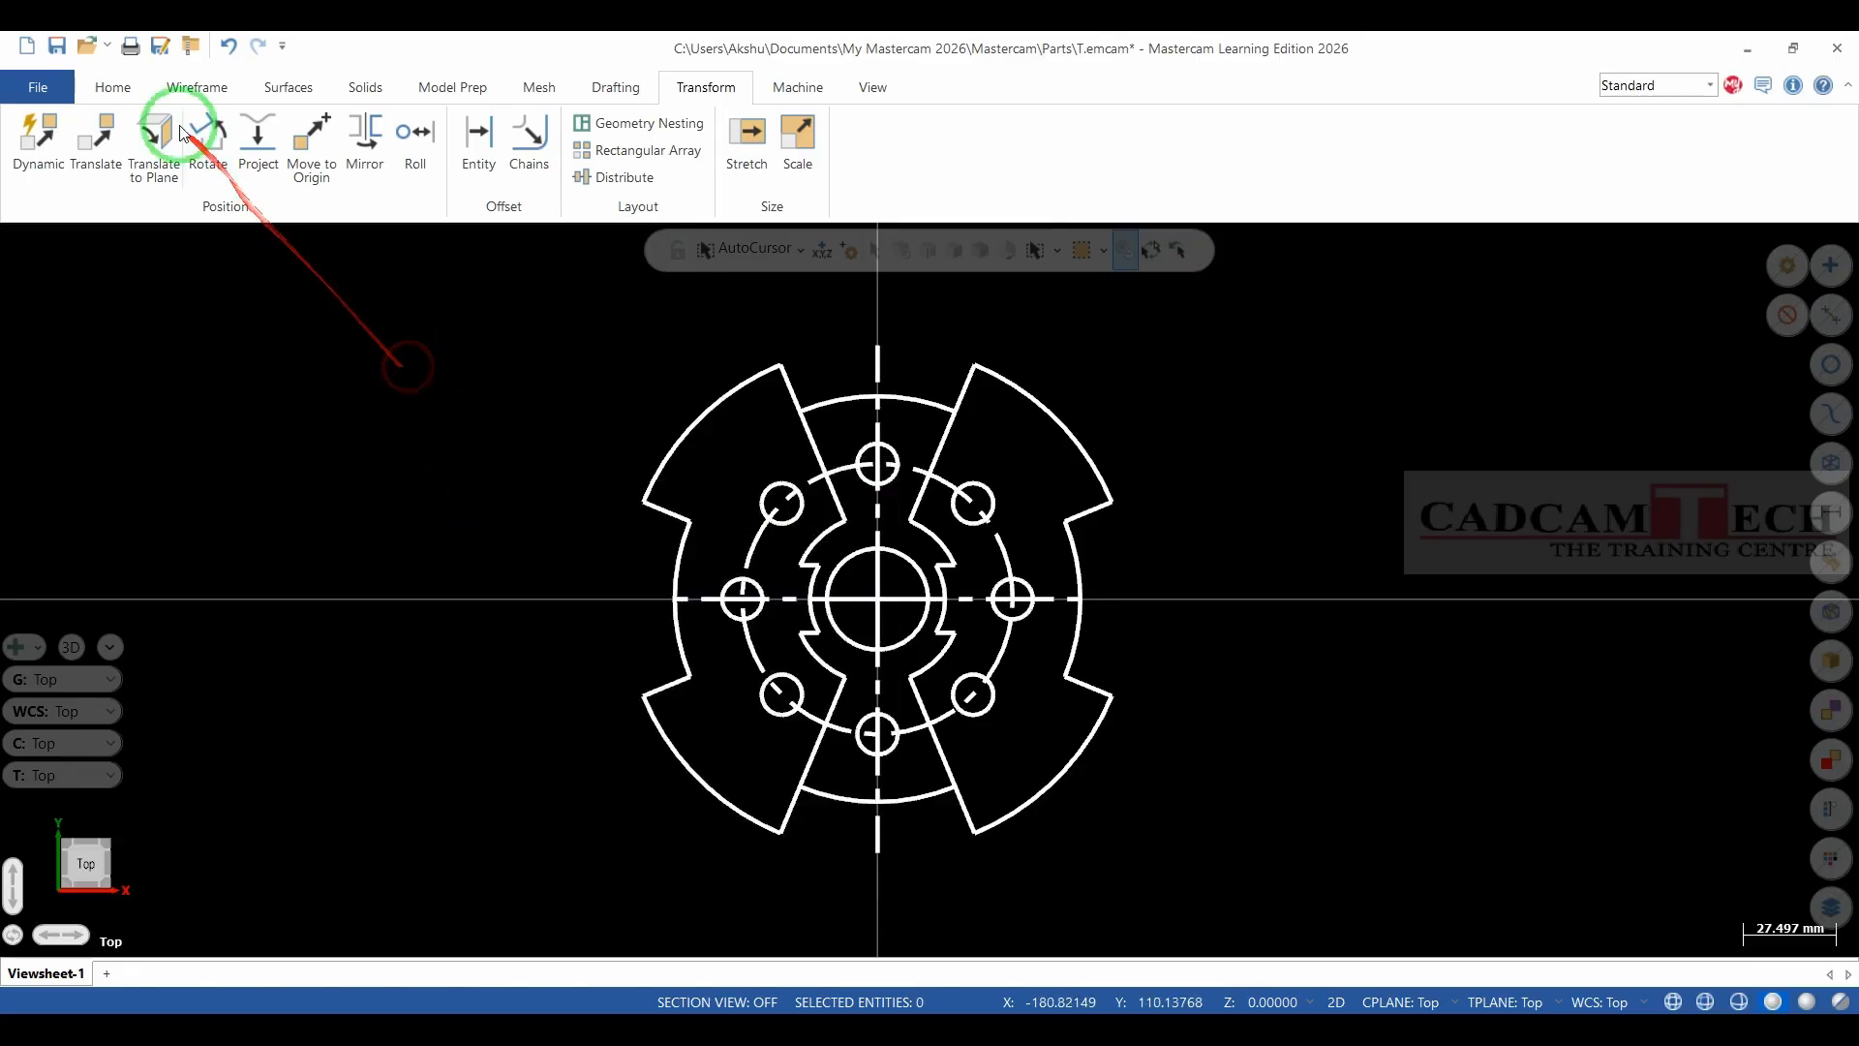
click(112, 87)
click(211, 168)
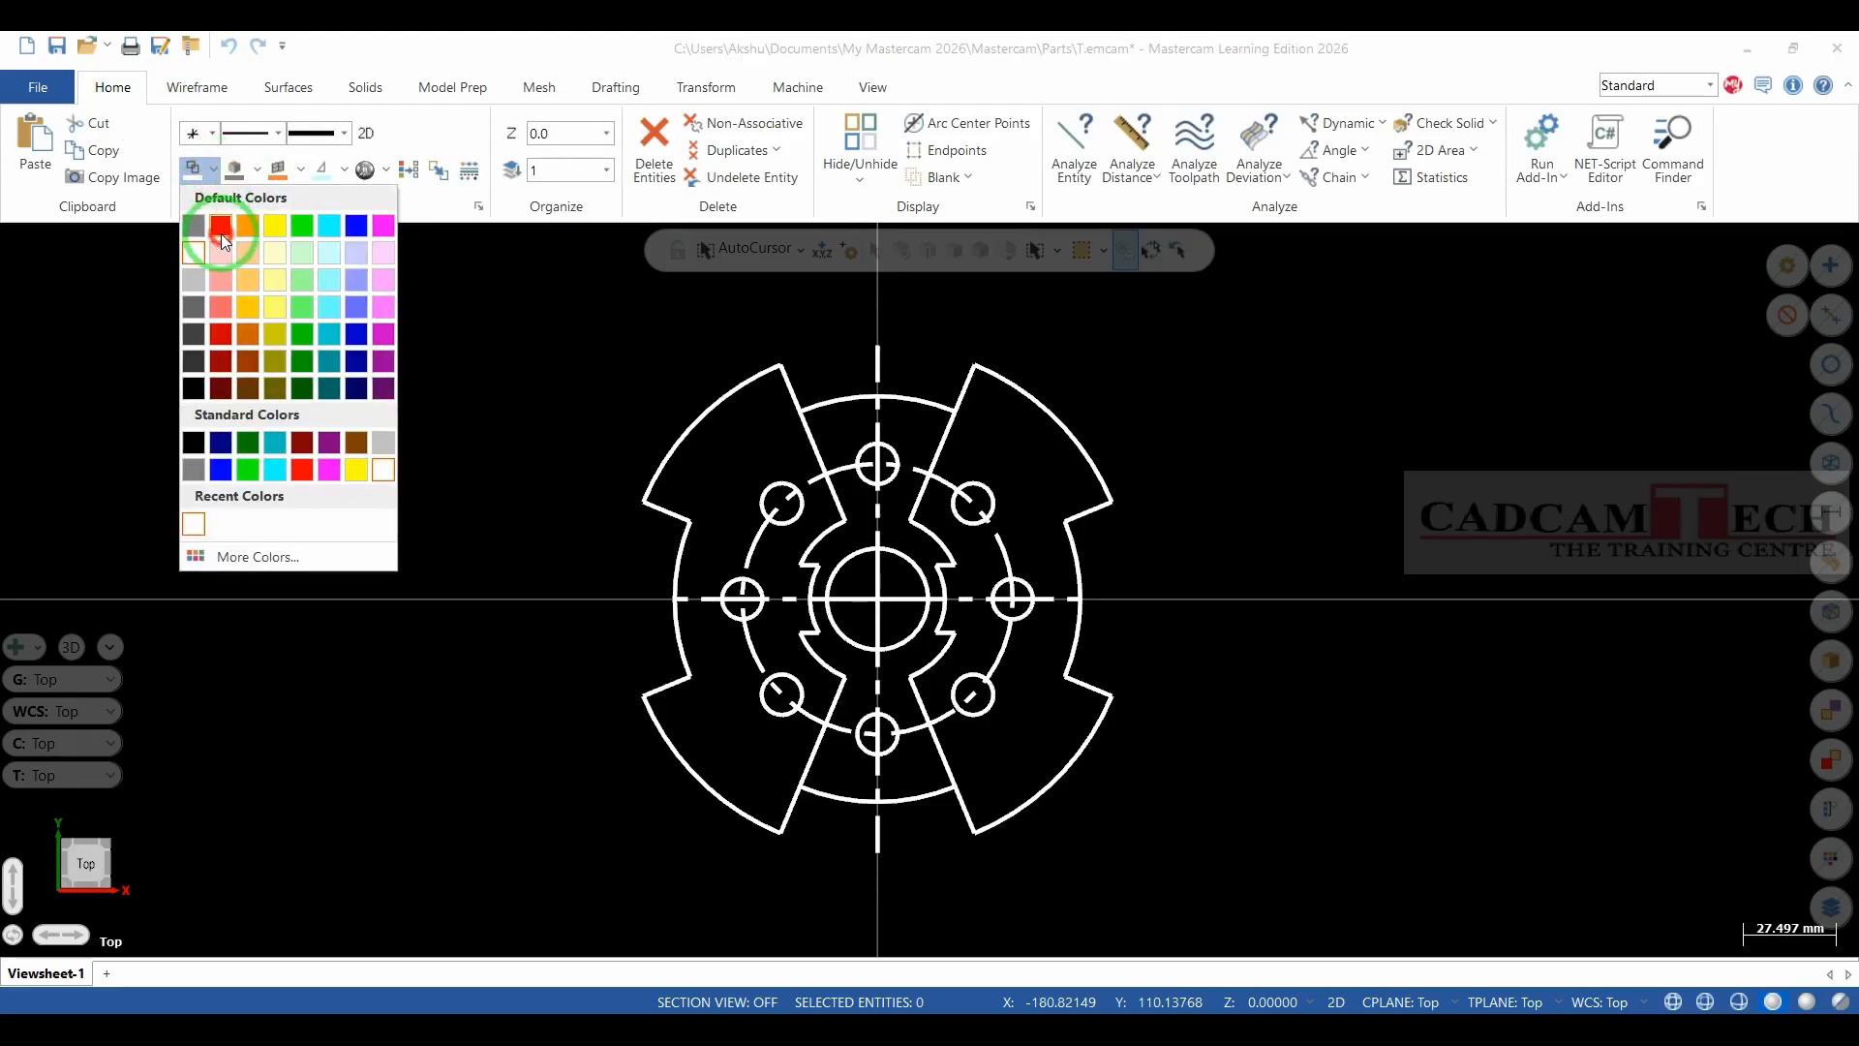
click(221, 235)
click(343, 134)
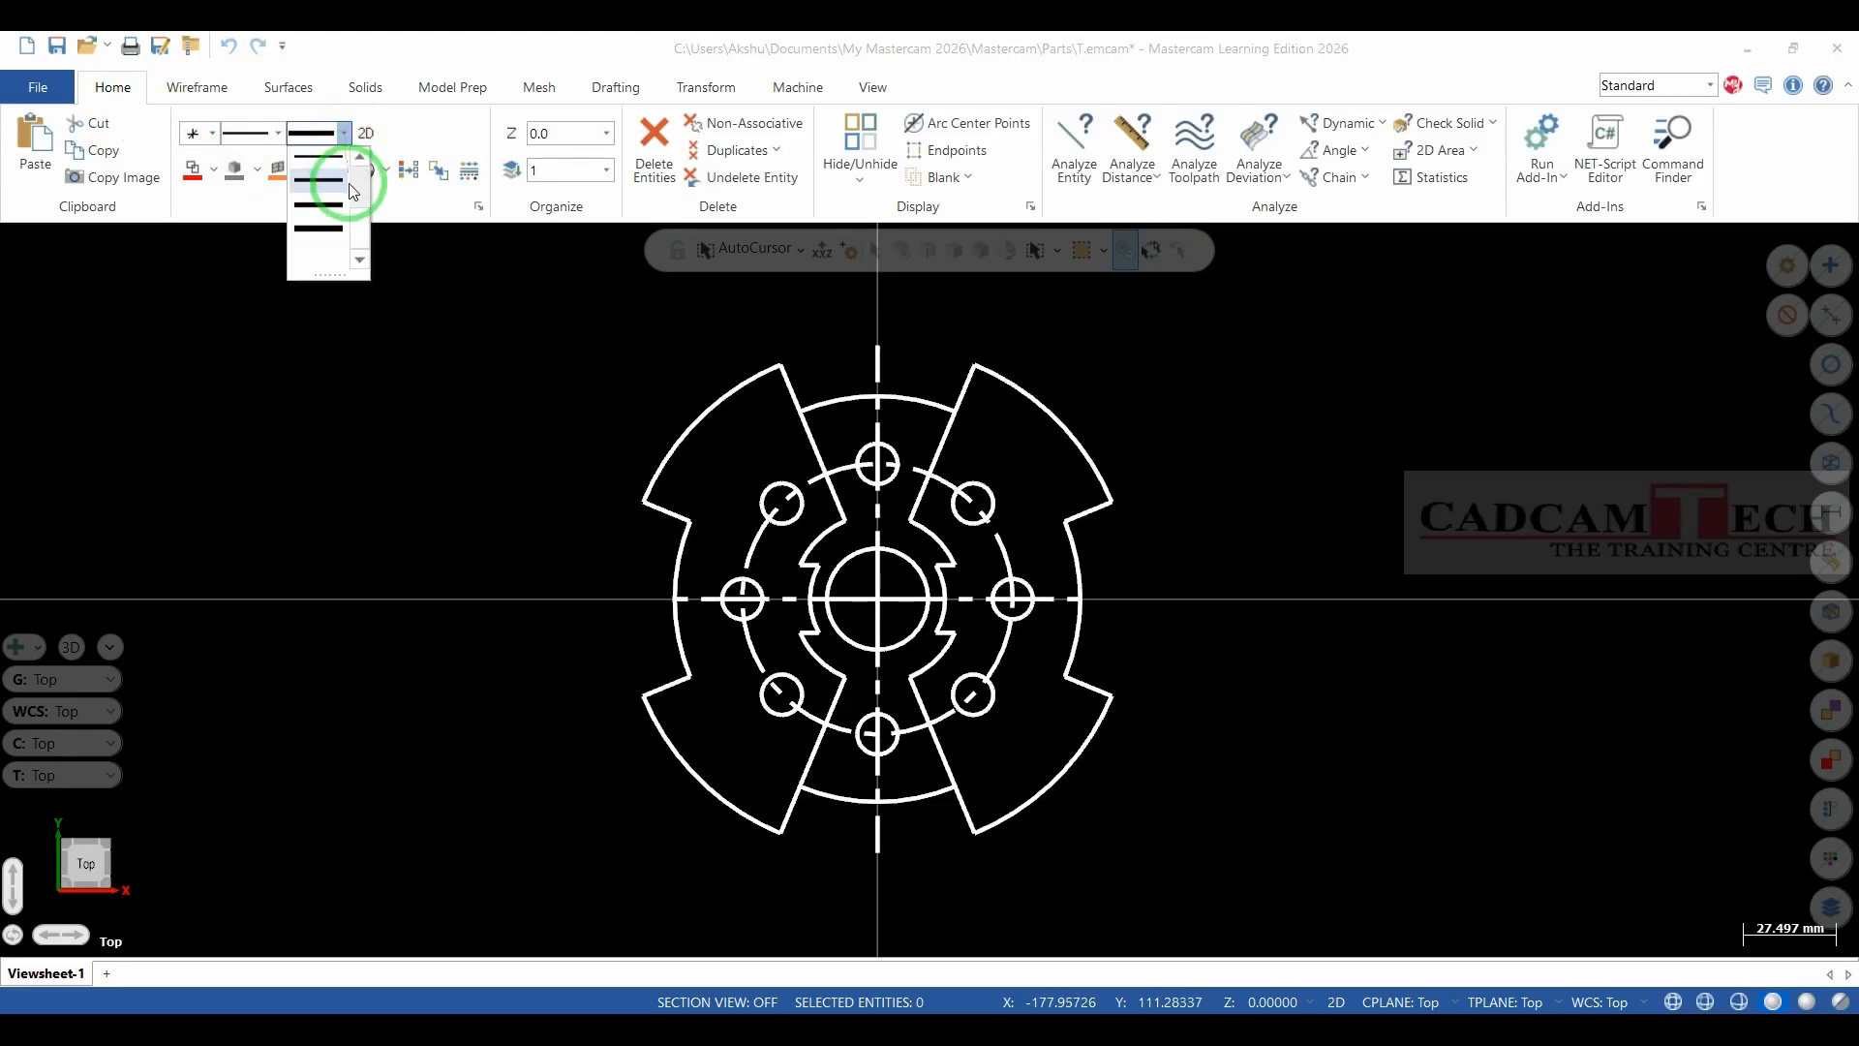
drag(358, 203, 359, 181)
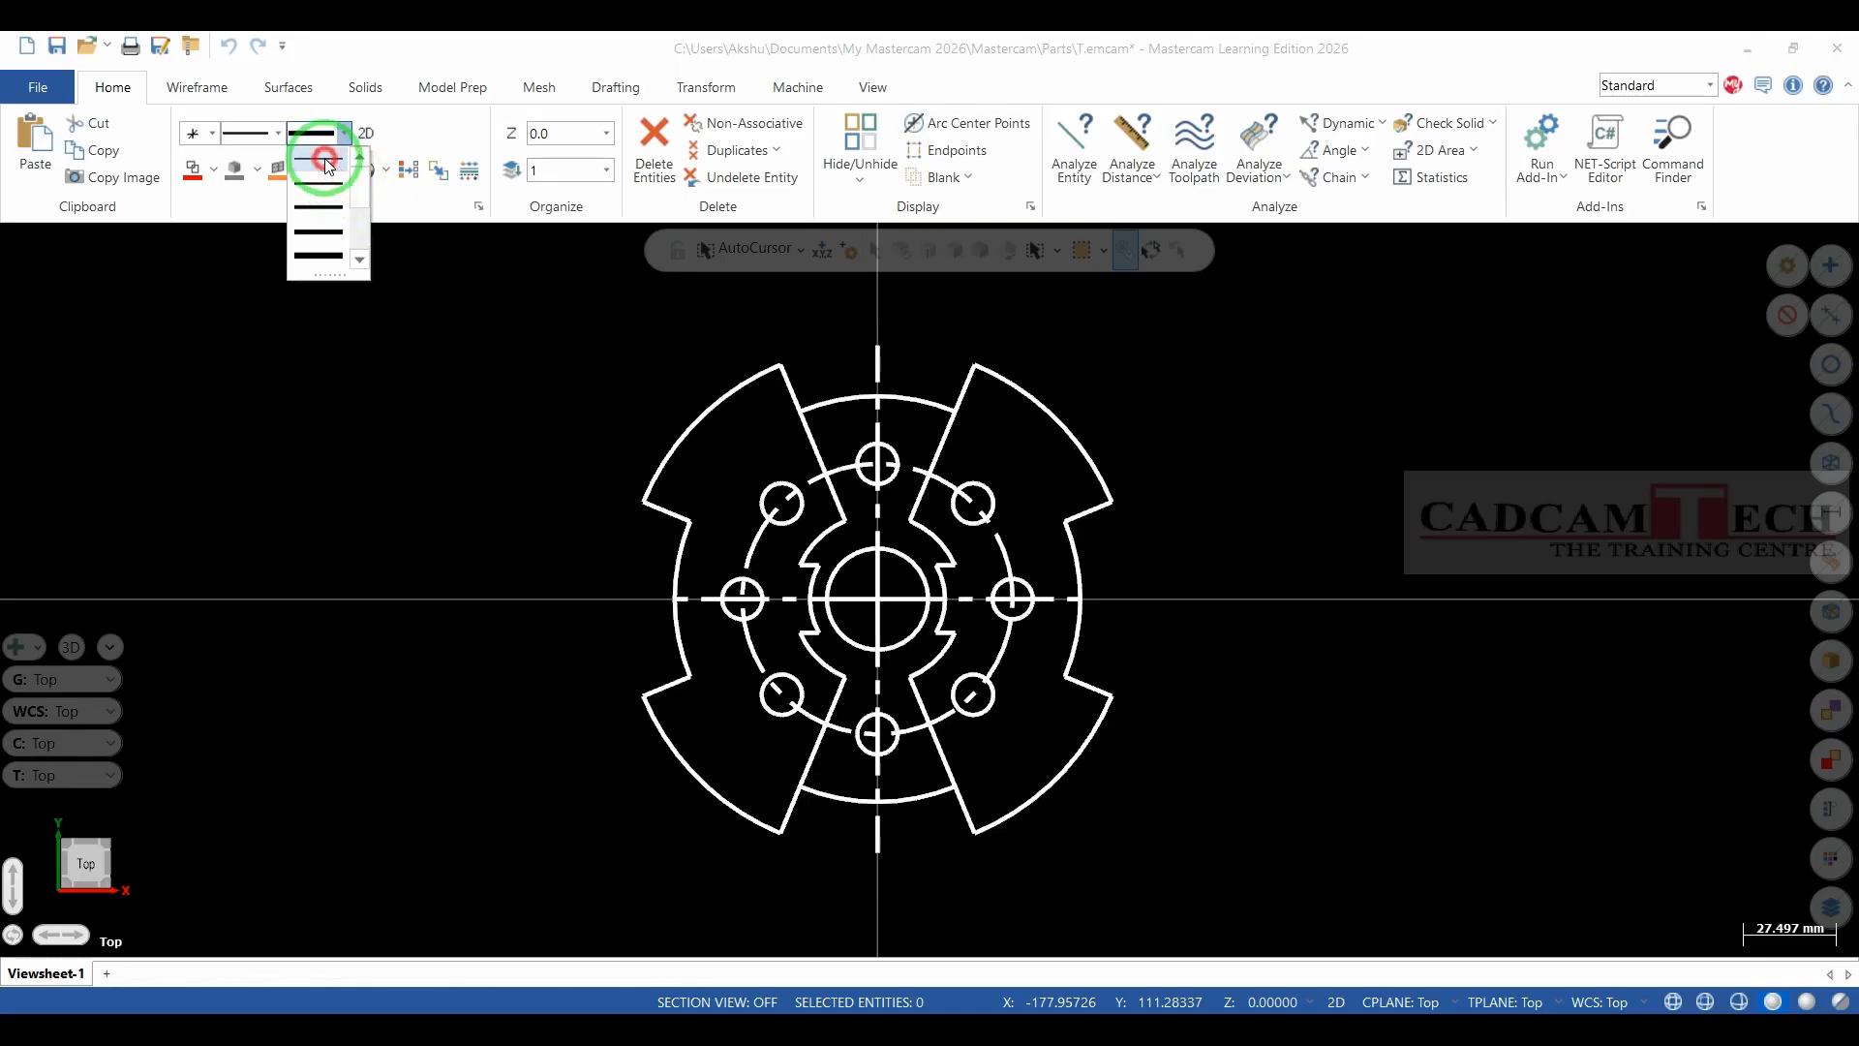
click(323, 159)
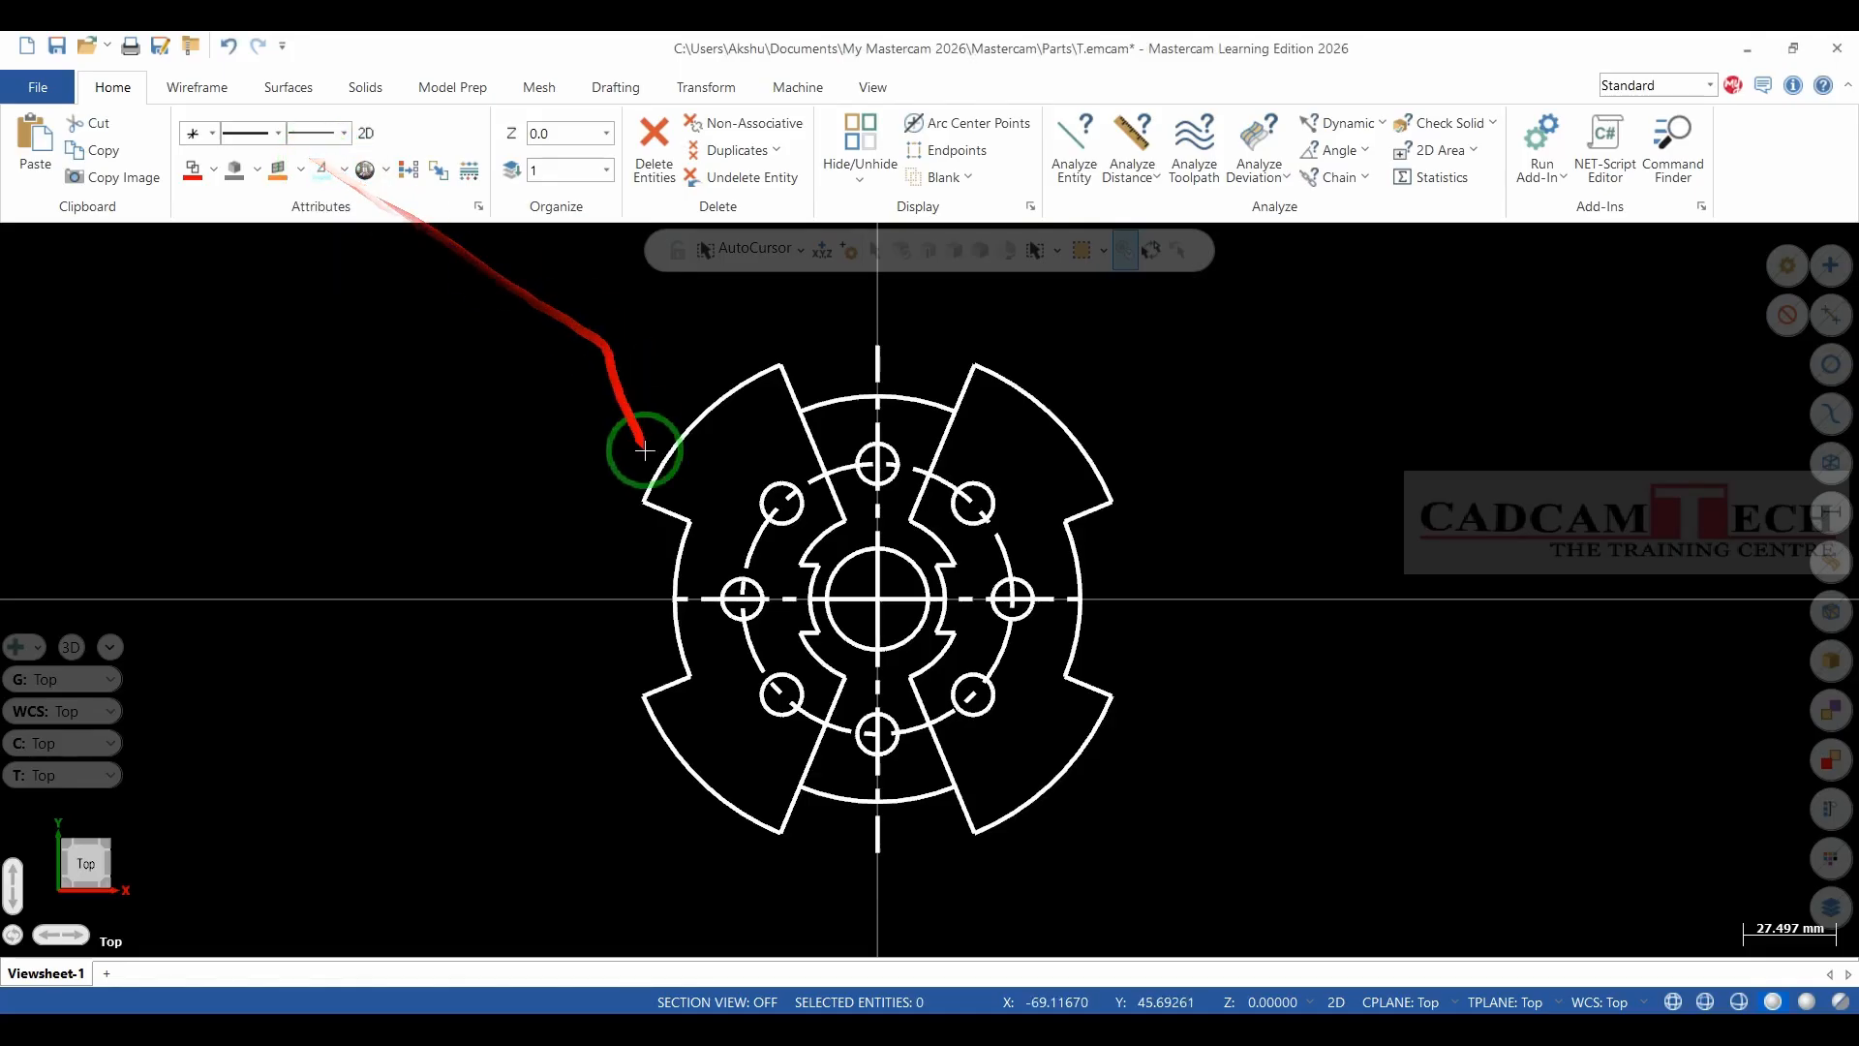
Add an angular Smart Dimension between the two upper radial lines, with its text above the part.
scroll(678, 501, down, 1)
click(620, 87)
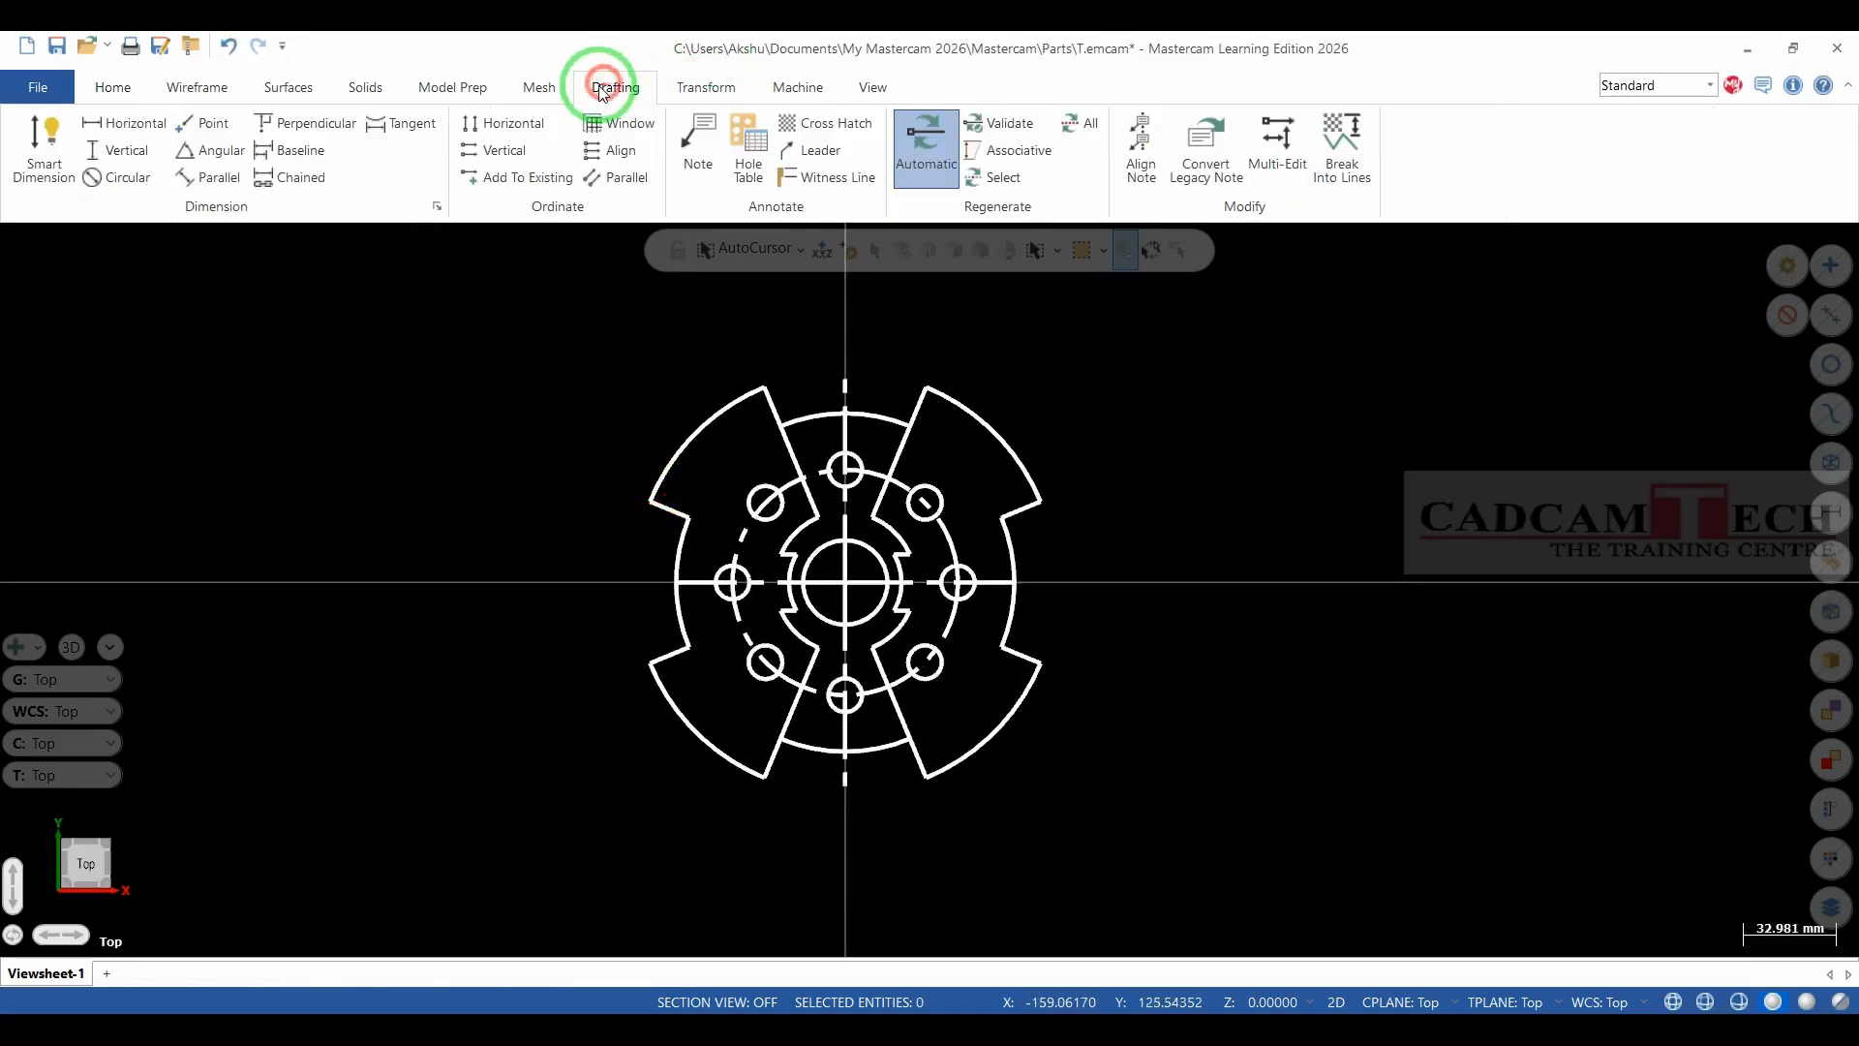
click(34, 138)
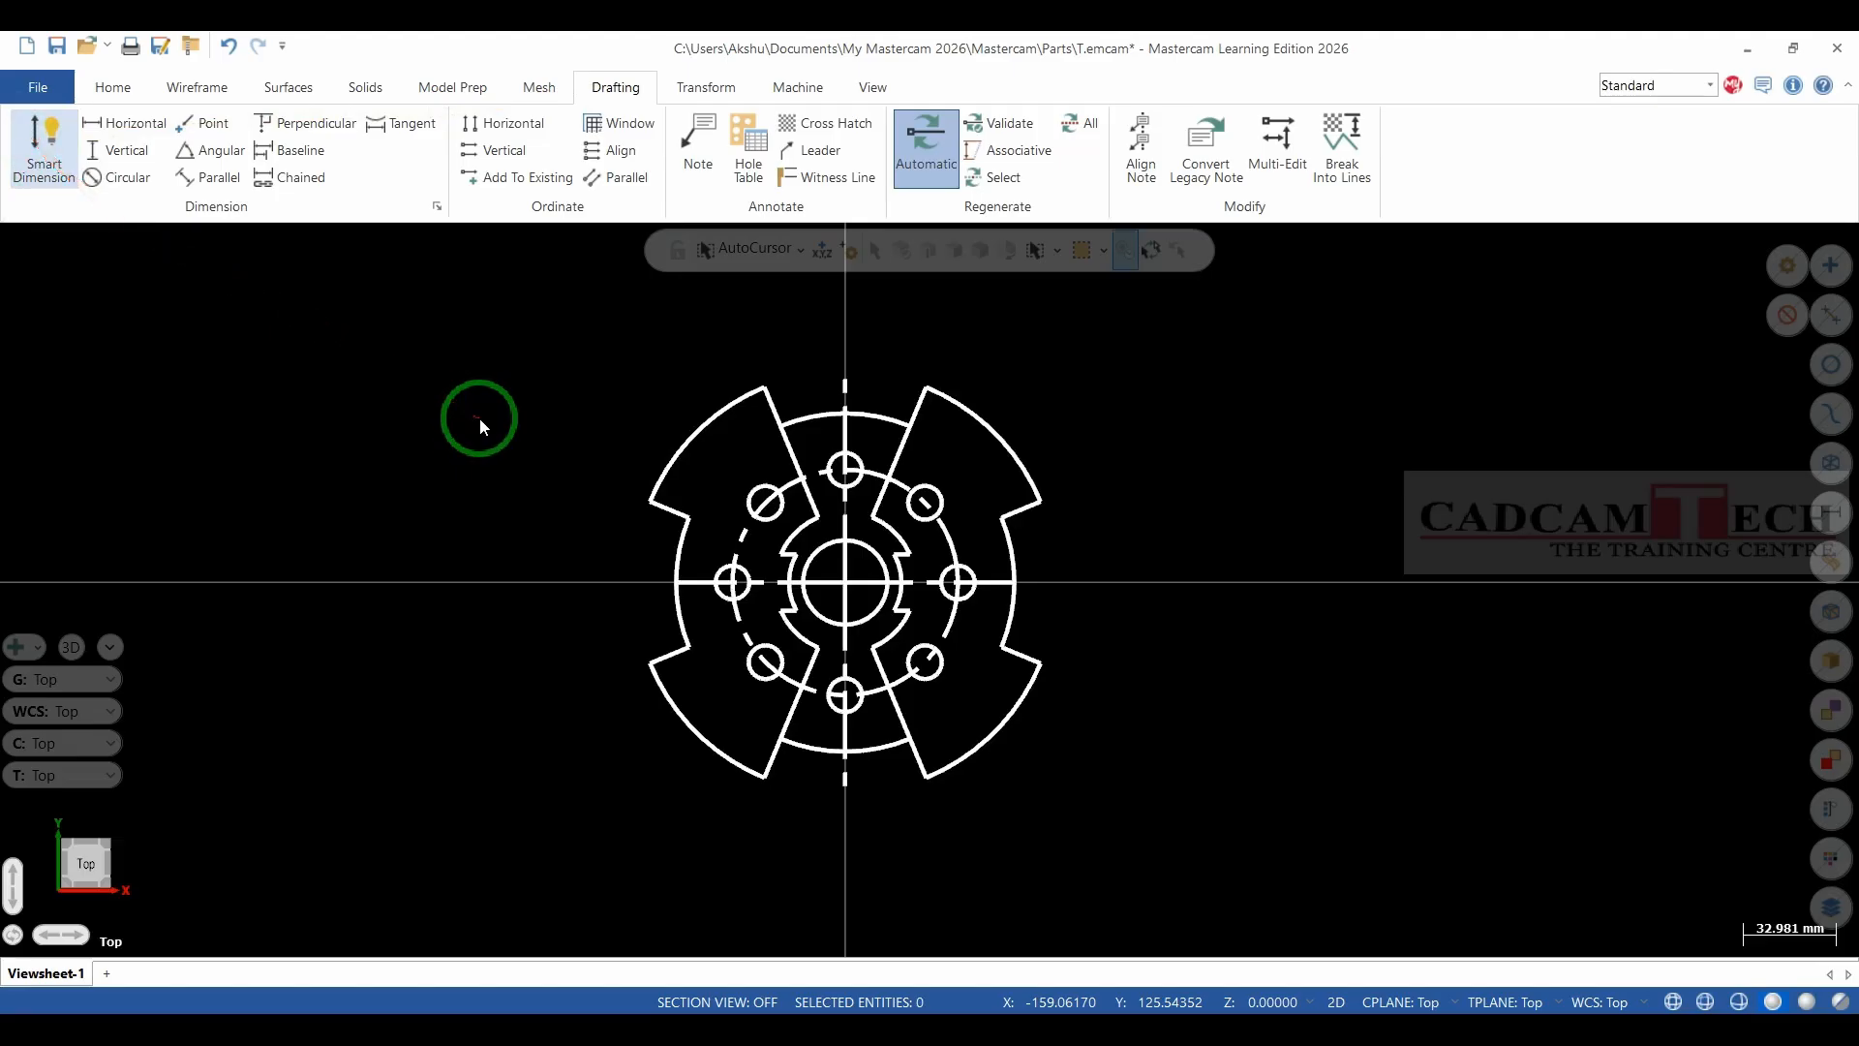
scroll(968, 428, down, 1)
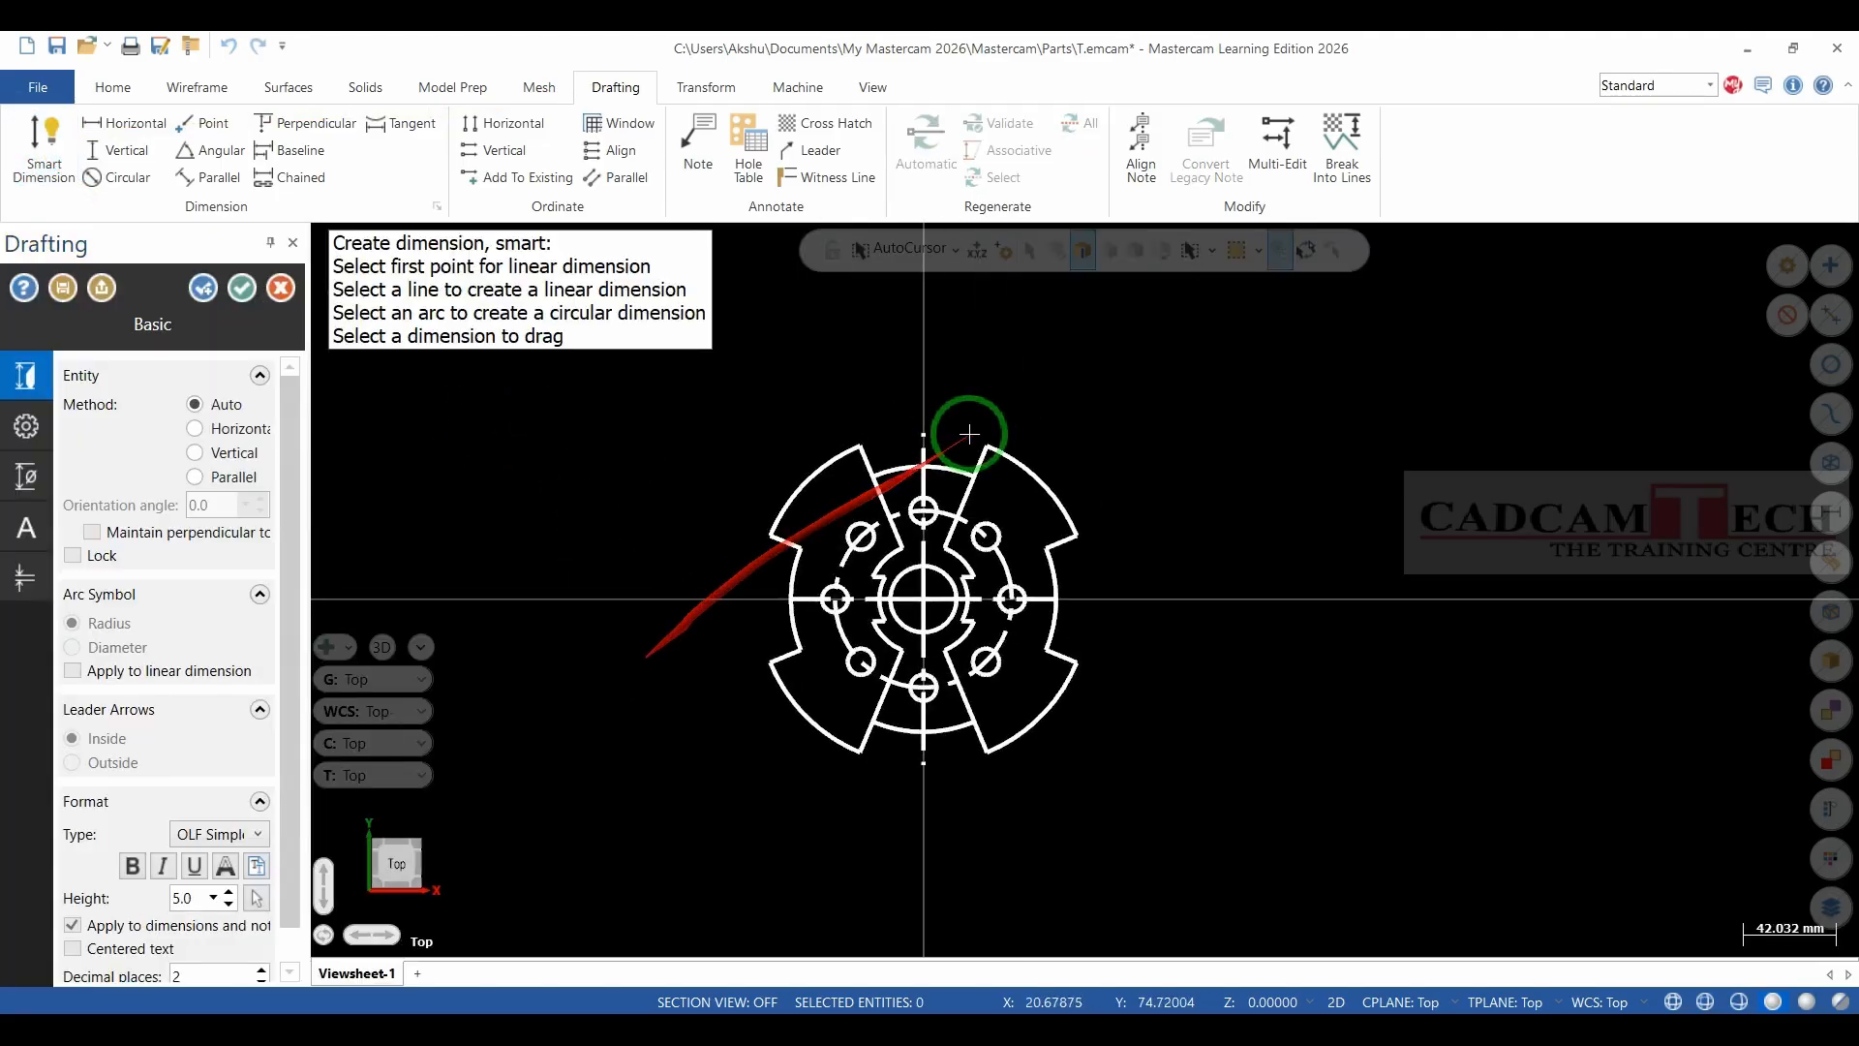
scroll(958, 432, up, 4)
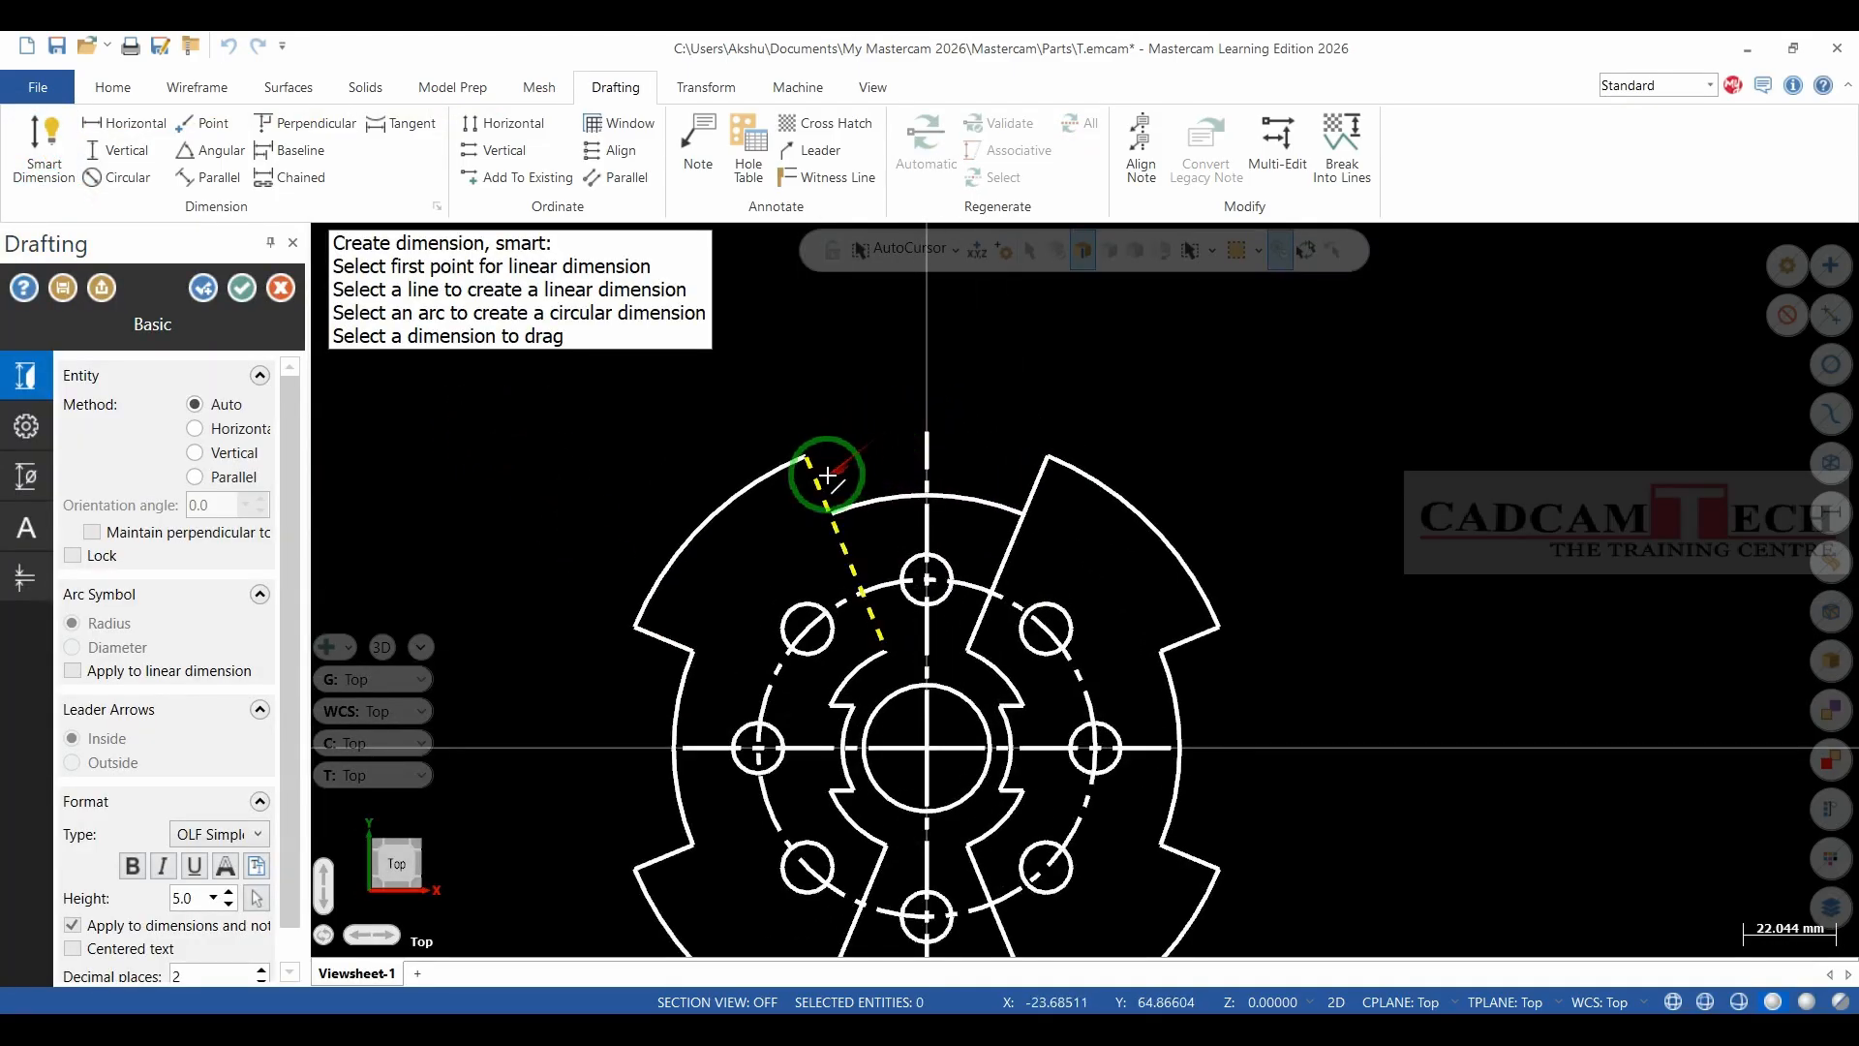
click(828, 476)
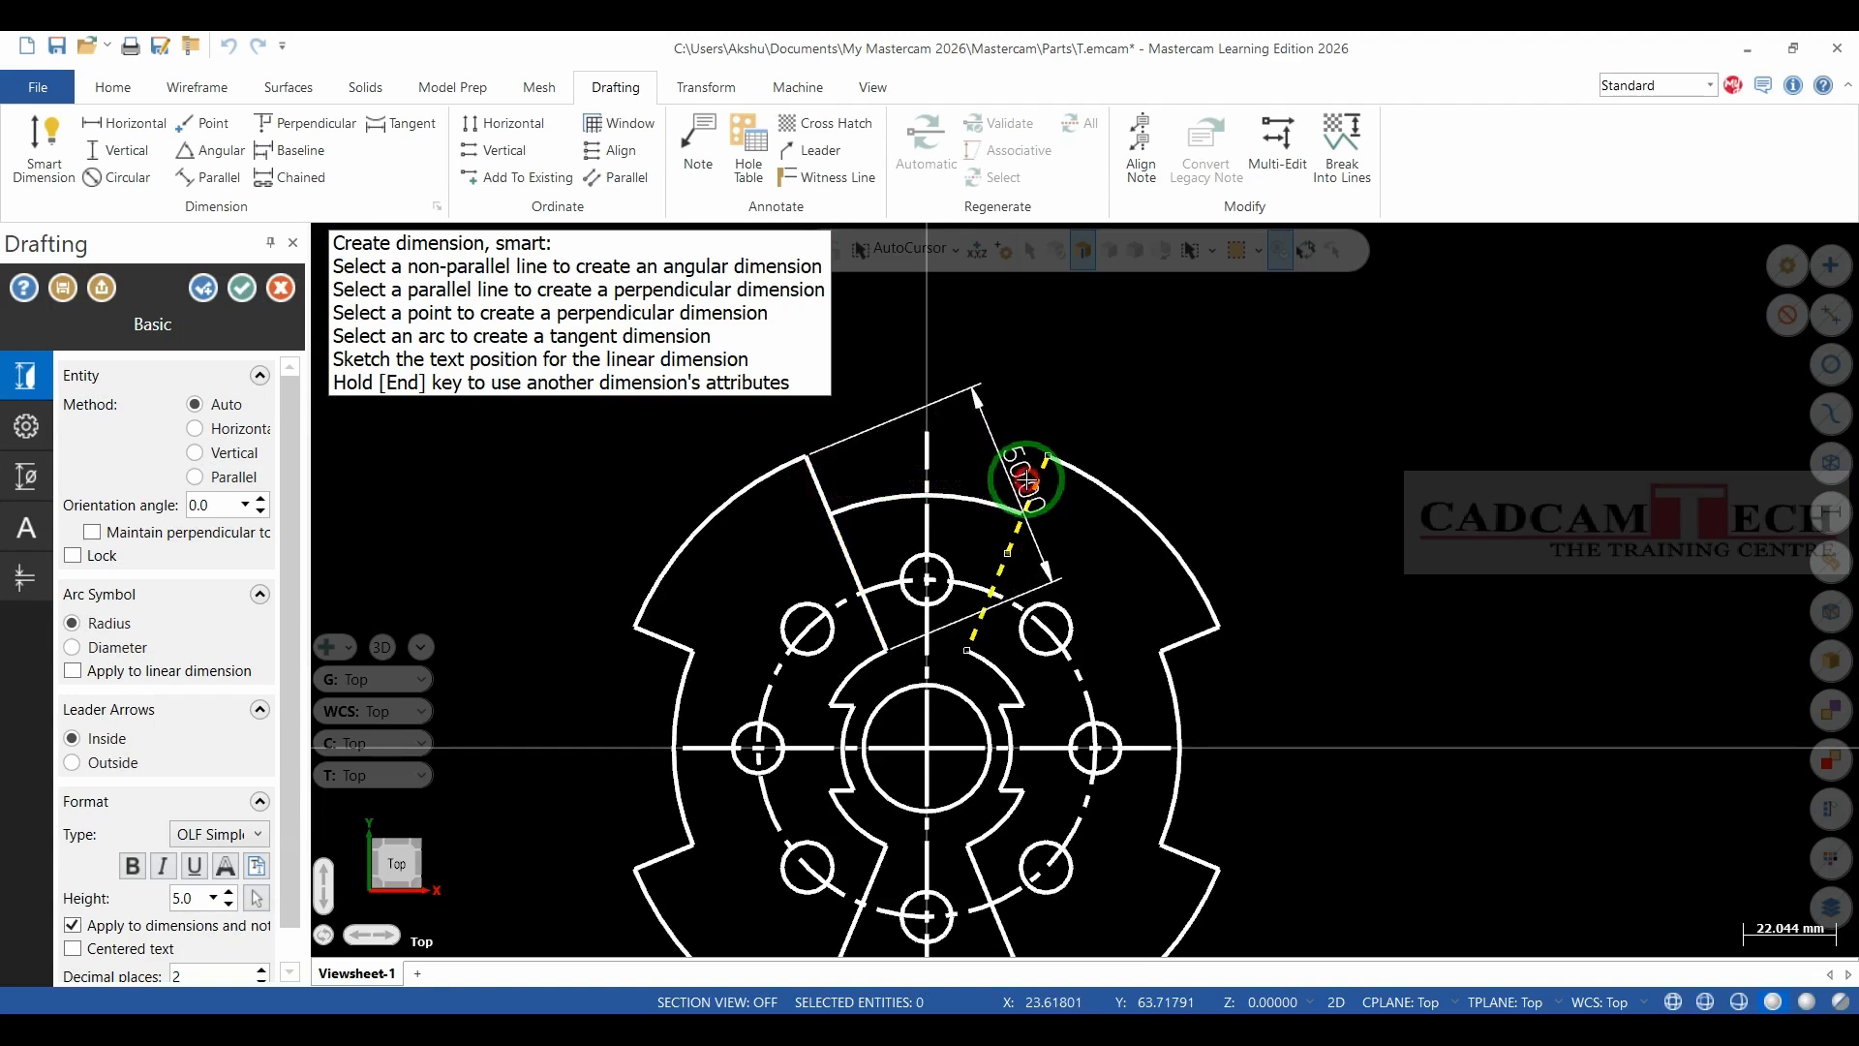
click(1027, 480)
scroll(1031, 494, down, 2)
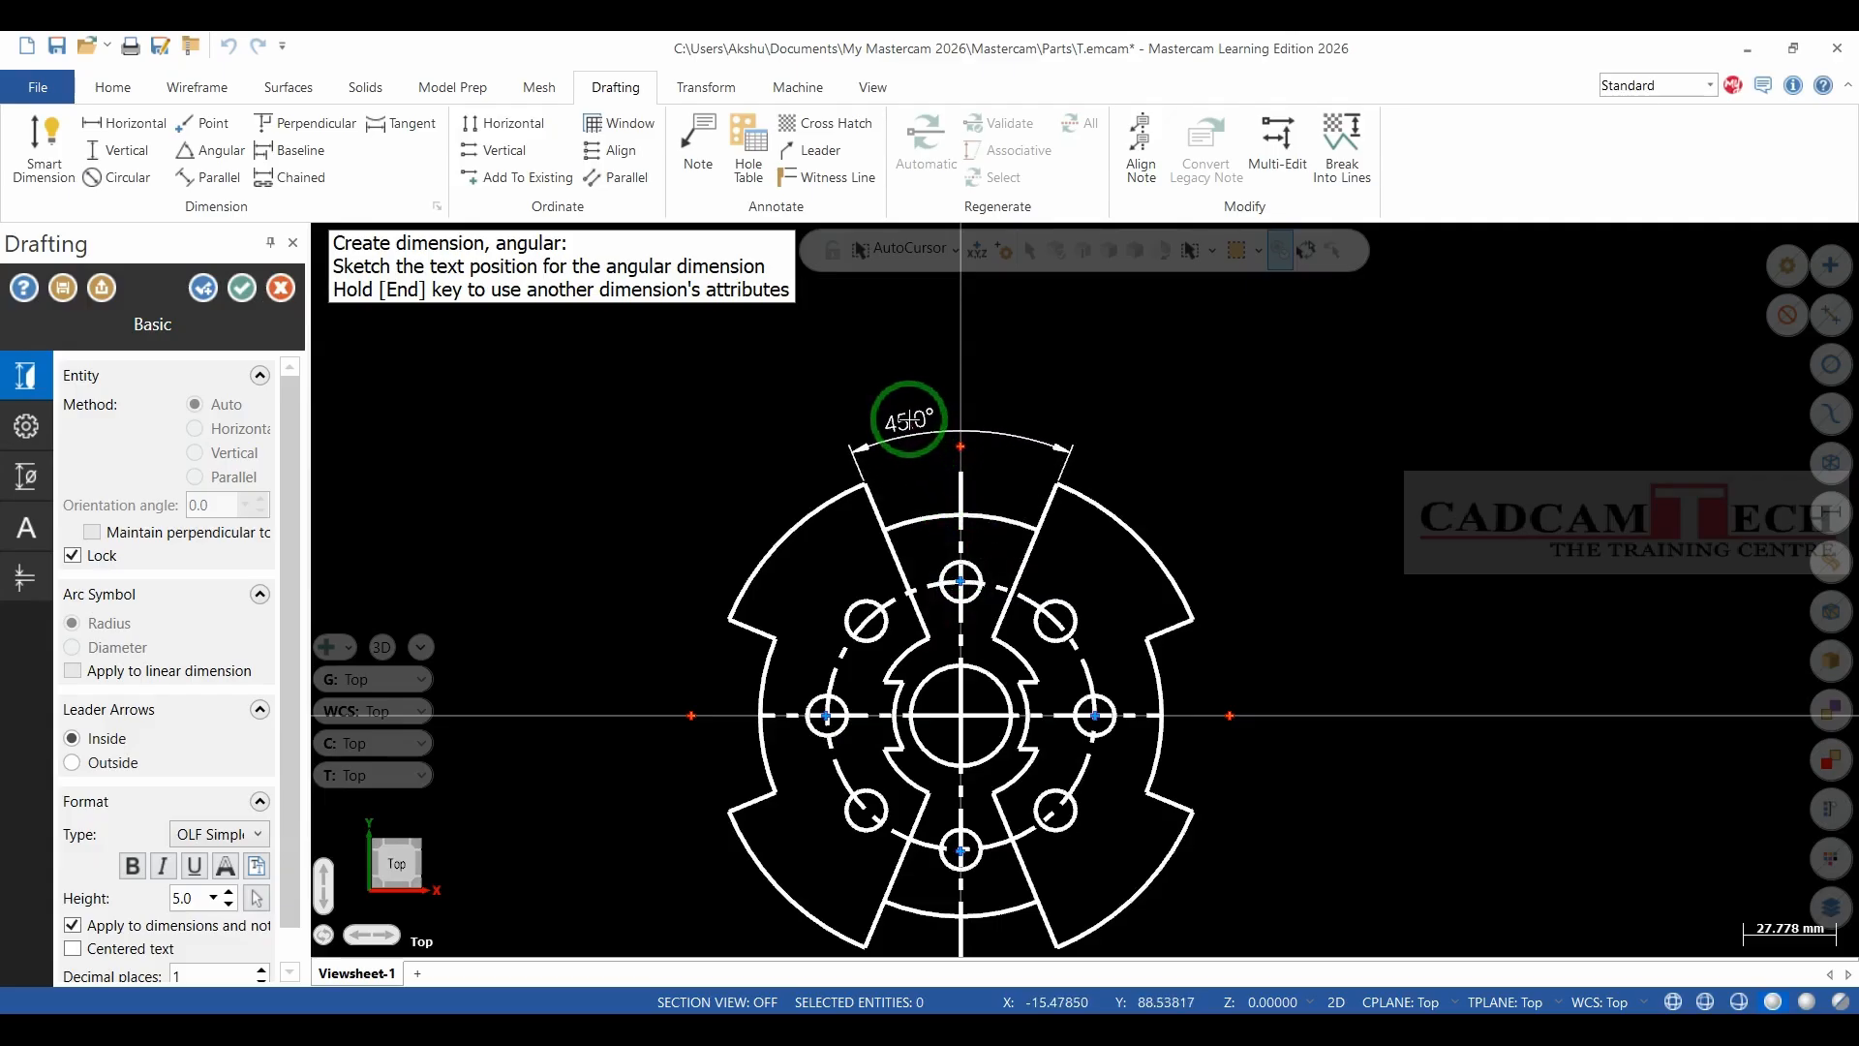
click(908, 418)
scroll(635, 427, down, 1)
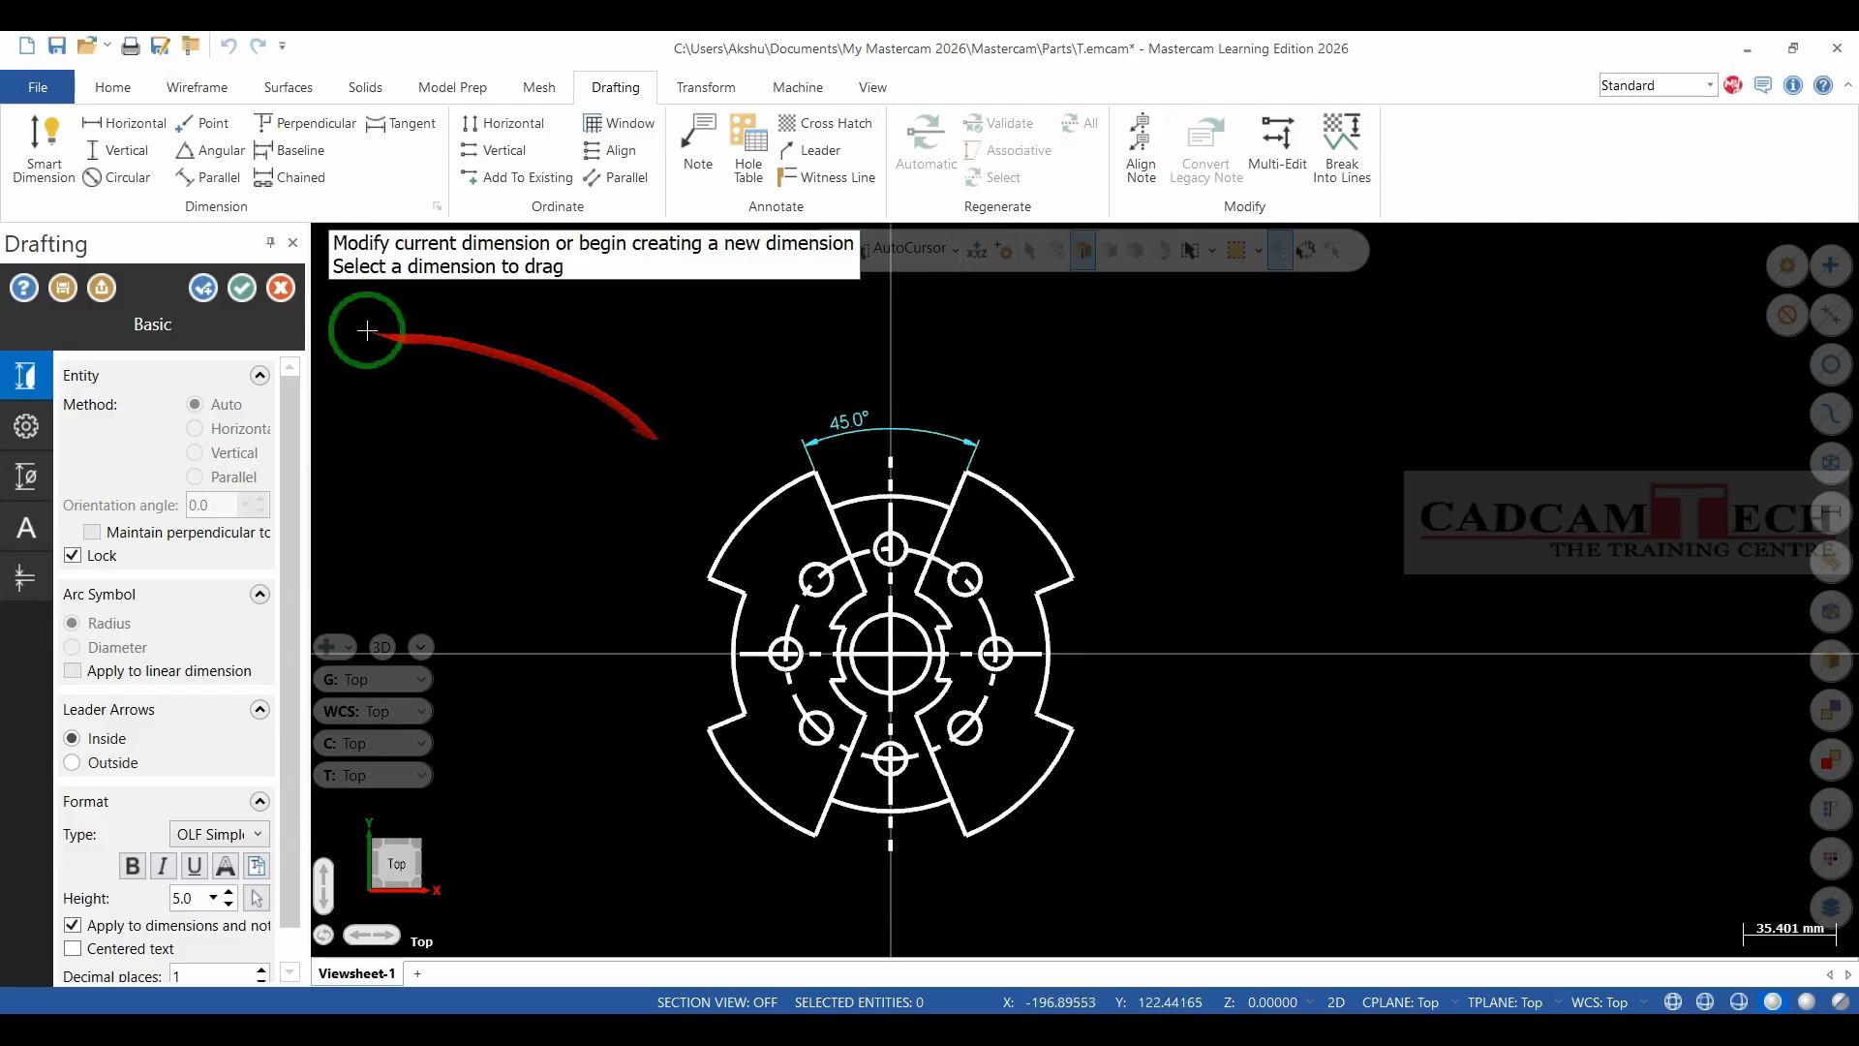
click(203, 288)
Add an angular dimension between the two short notch edges on the part's left side, placing it outside the profile.
scroll(757, 563, up, 3)
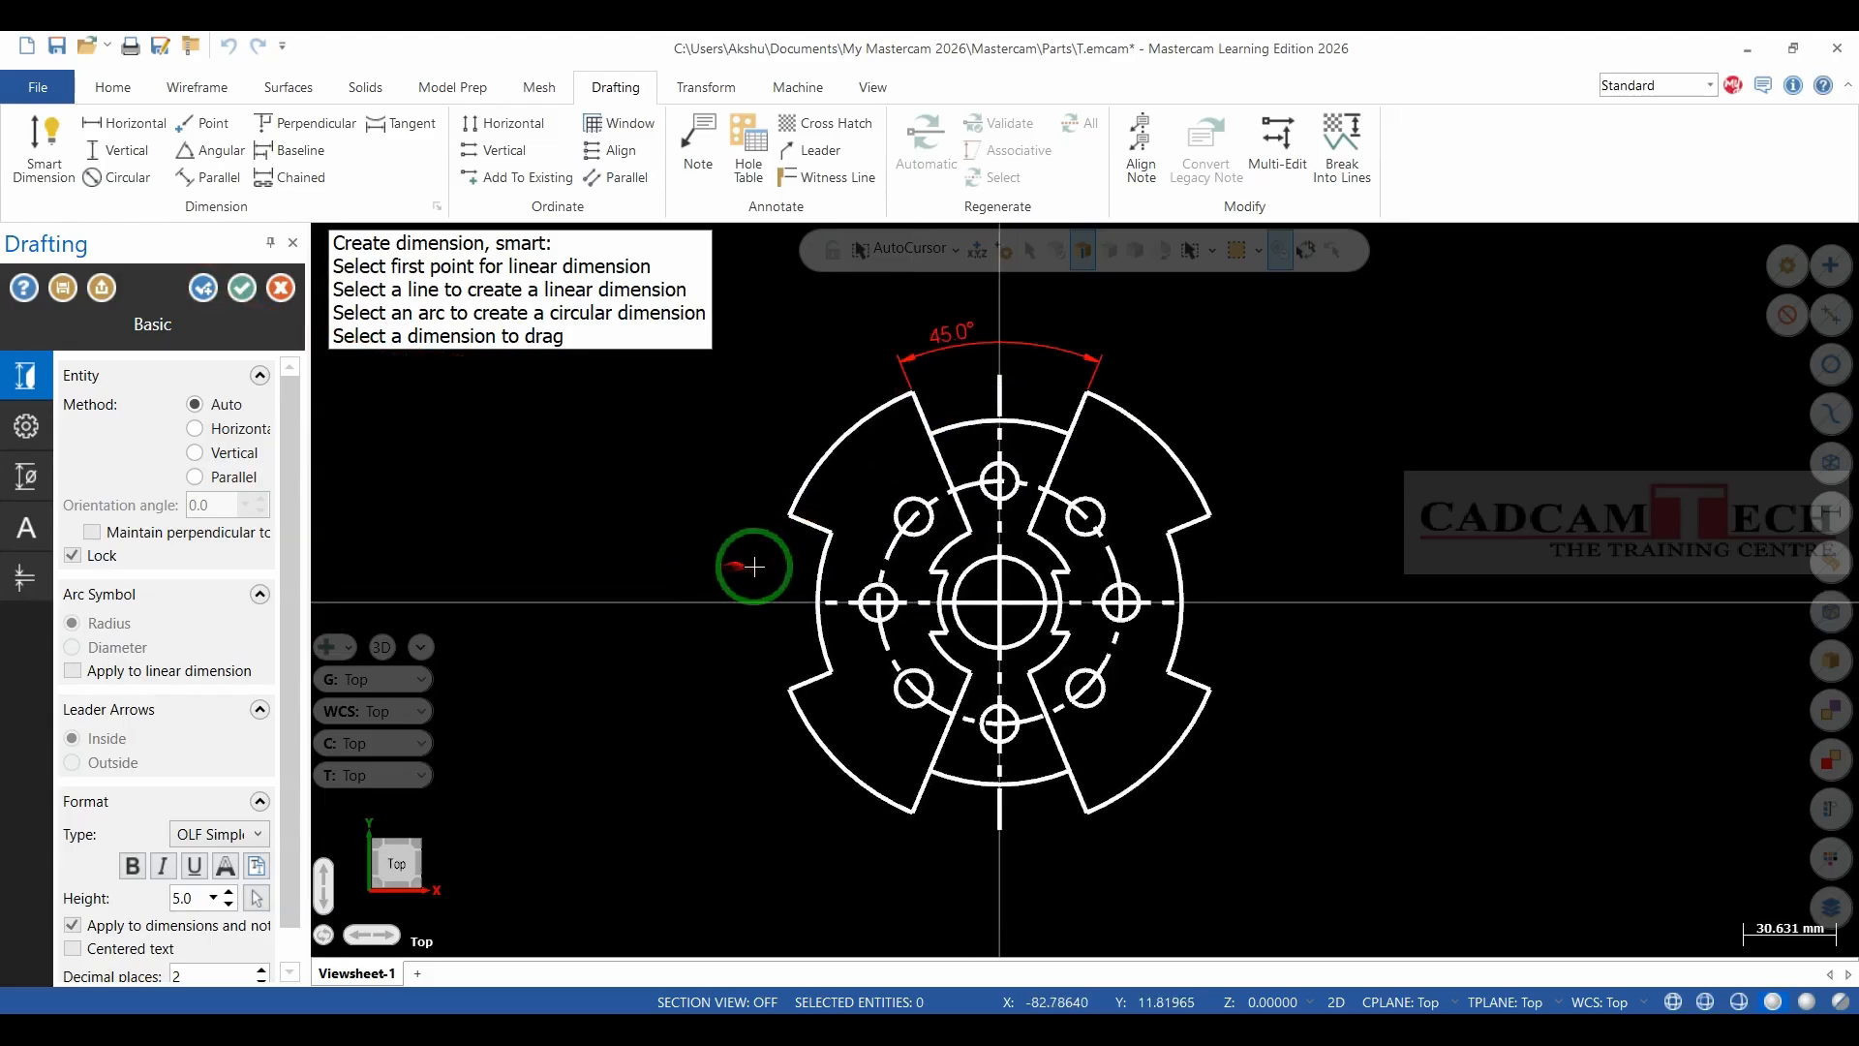
scroll(753, 597, down, 1)
scroll(958, 610, down, 1)
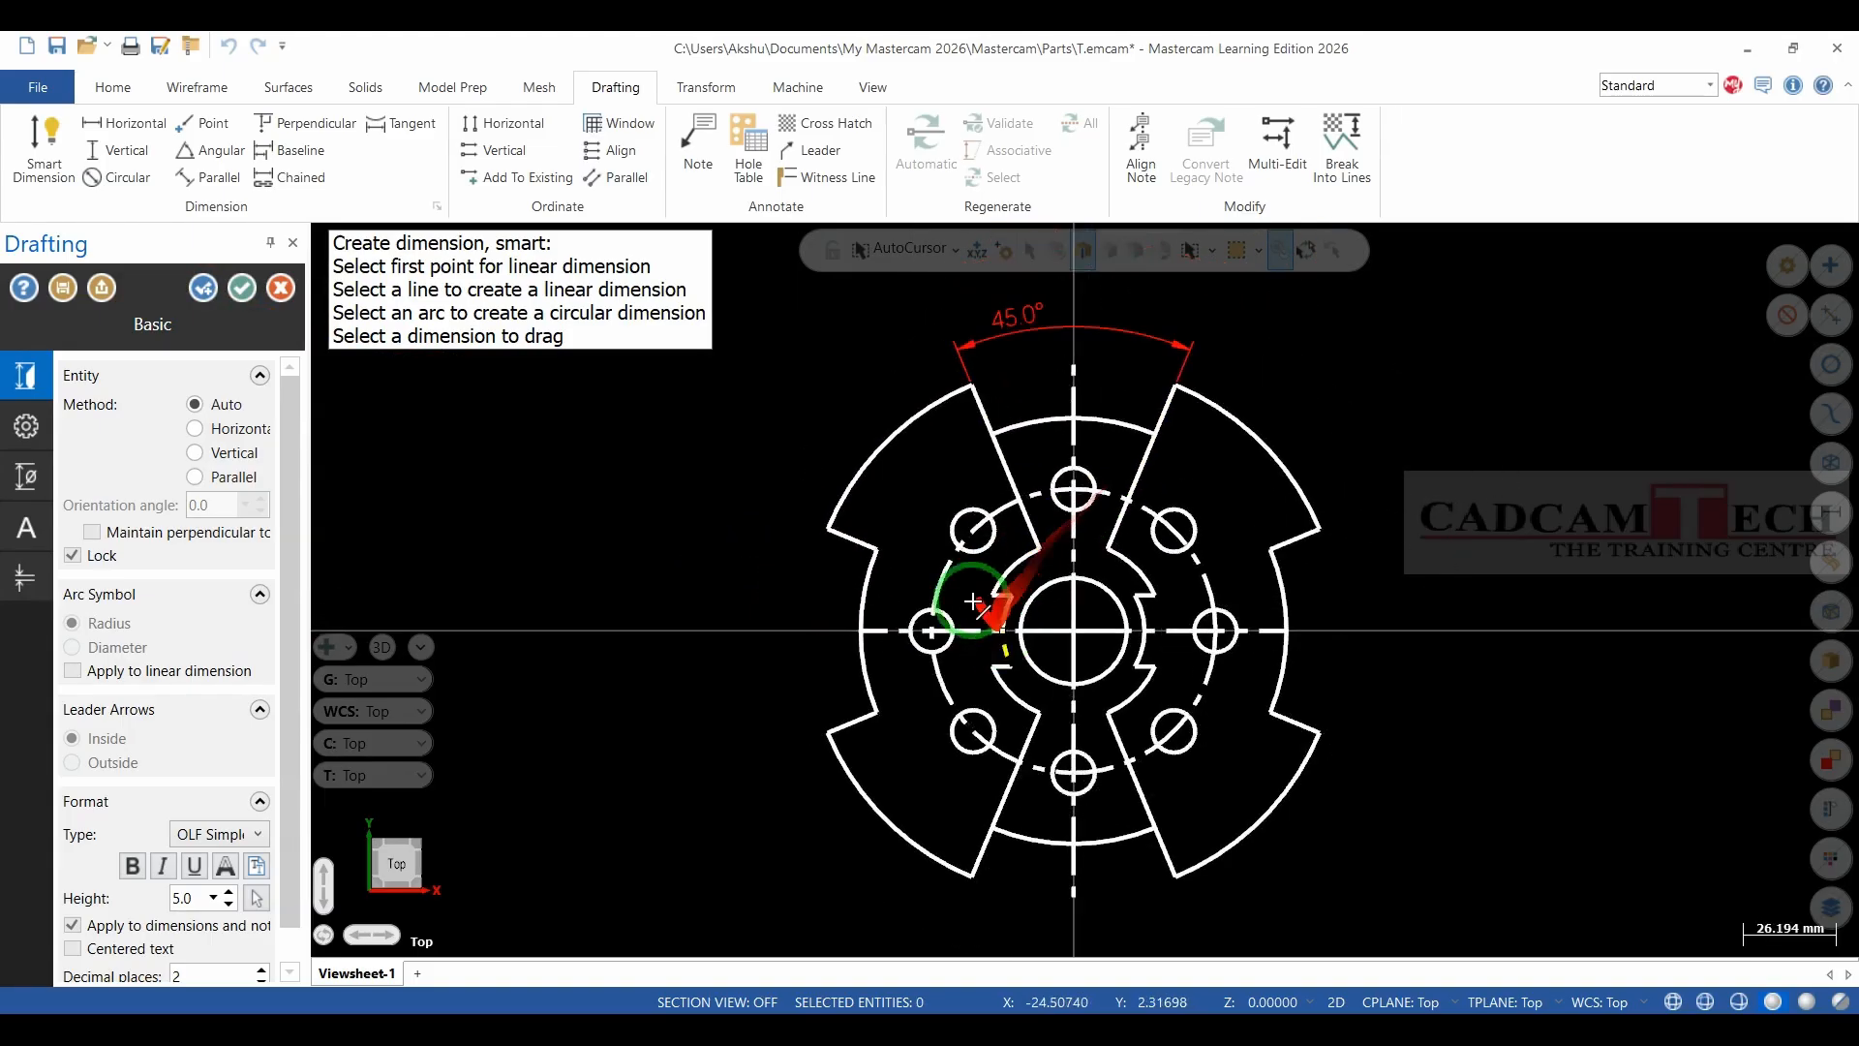
scroll(888, 566, up, 2)
click(811, 528)
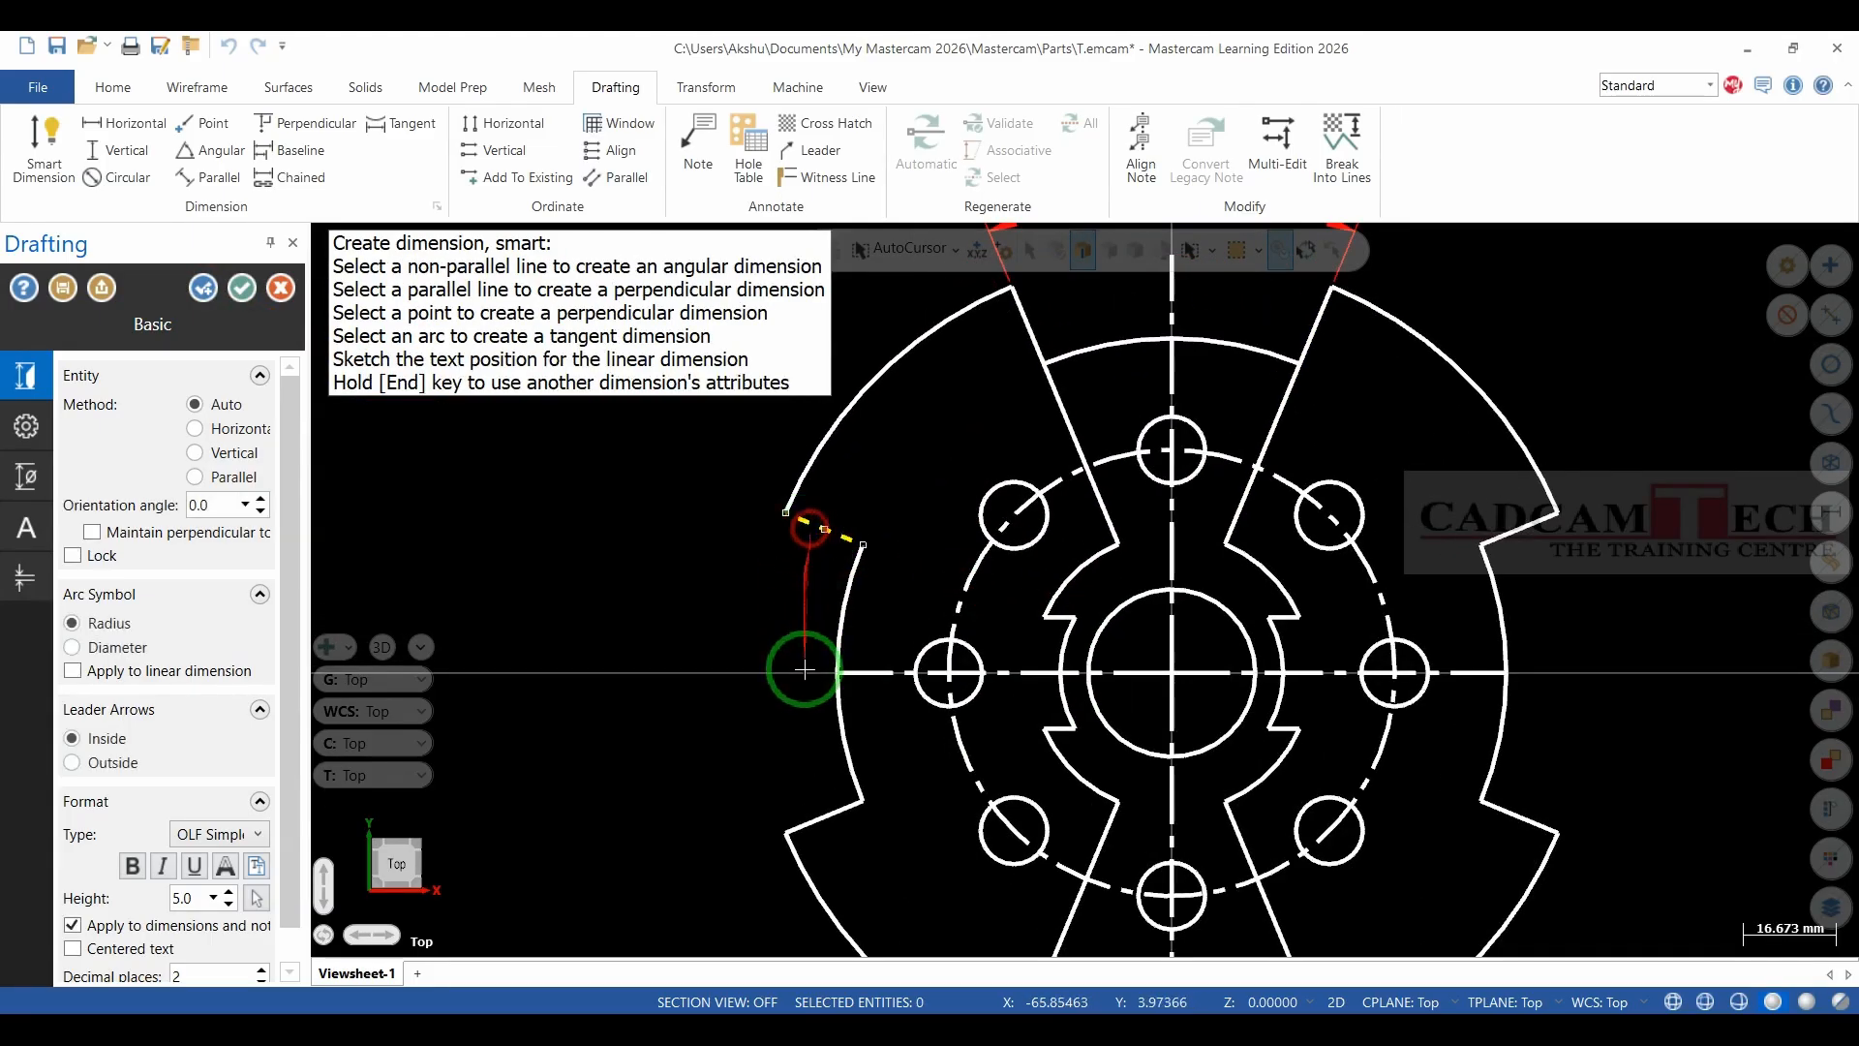
click(811, 816)
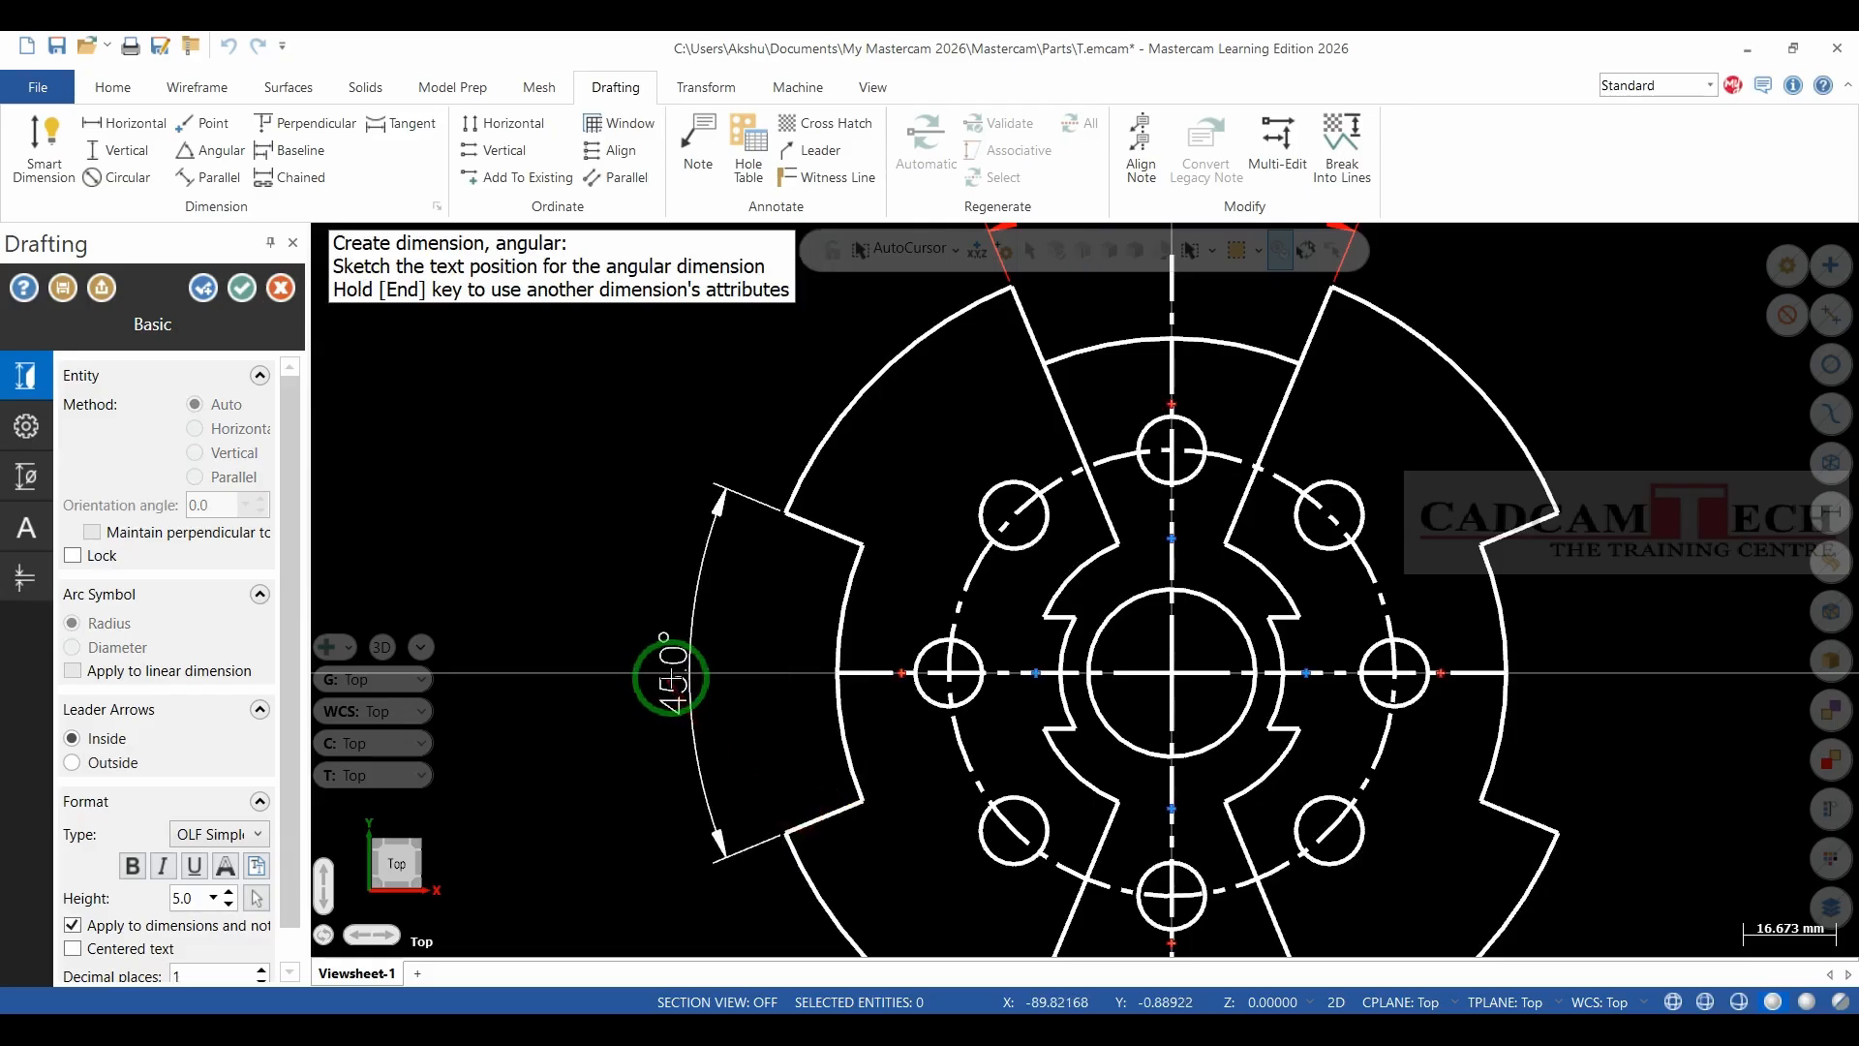
click(643, 704)
scroll(697, 589, down, 3)
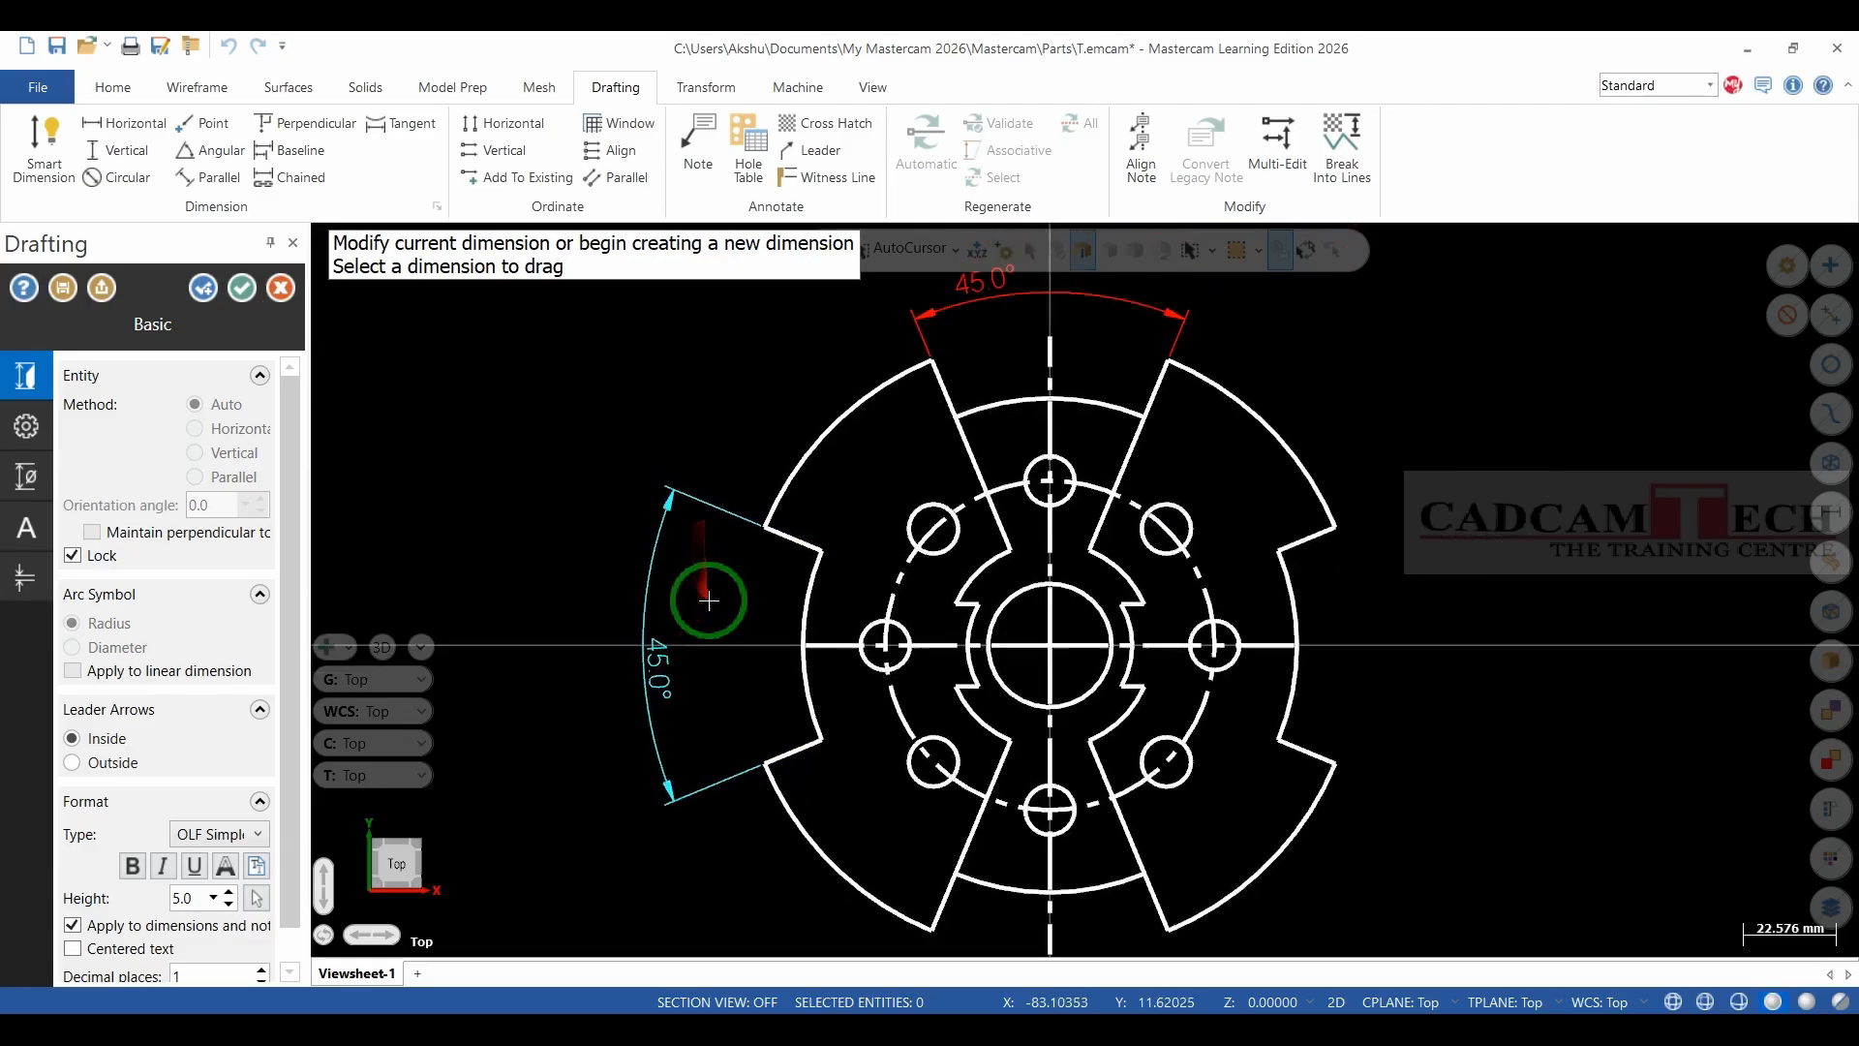
drag(694, 443, 322, 368)
click(213, 299)
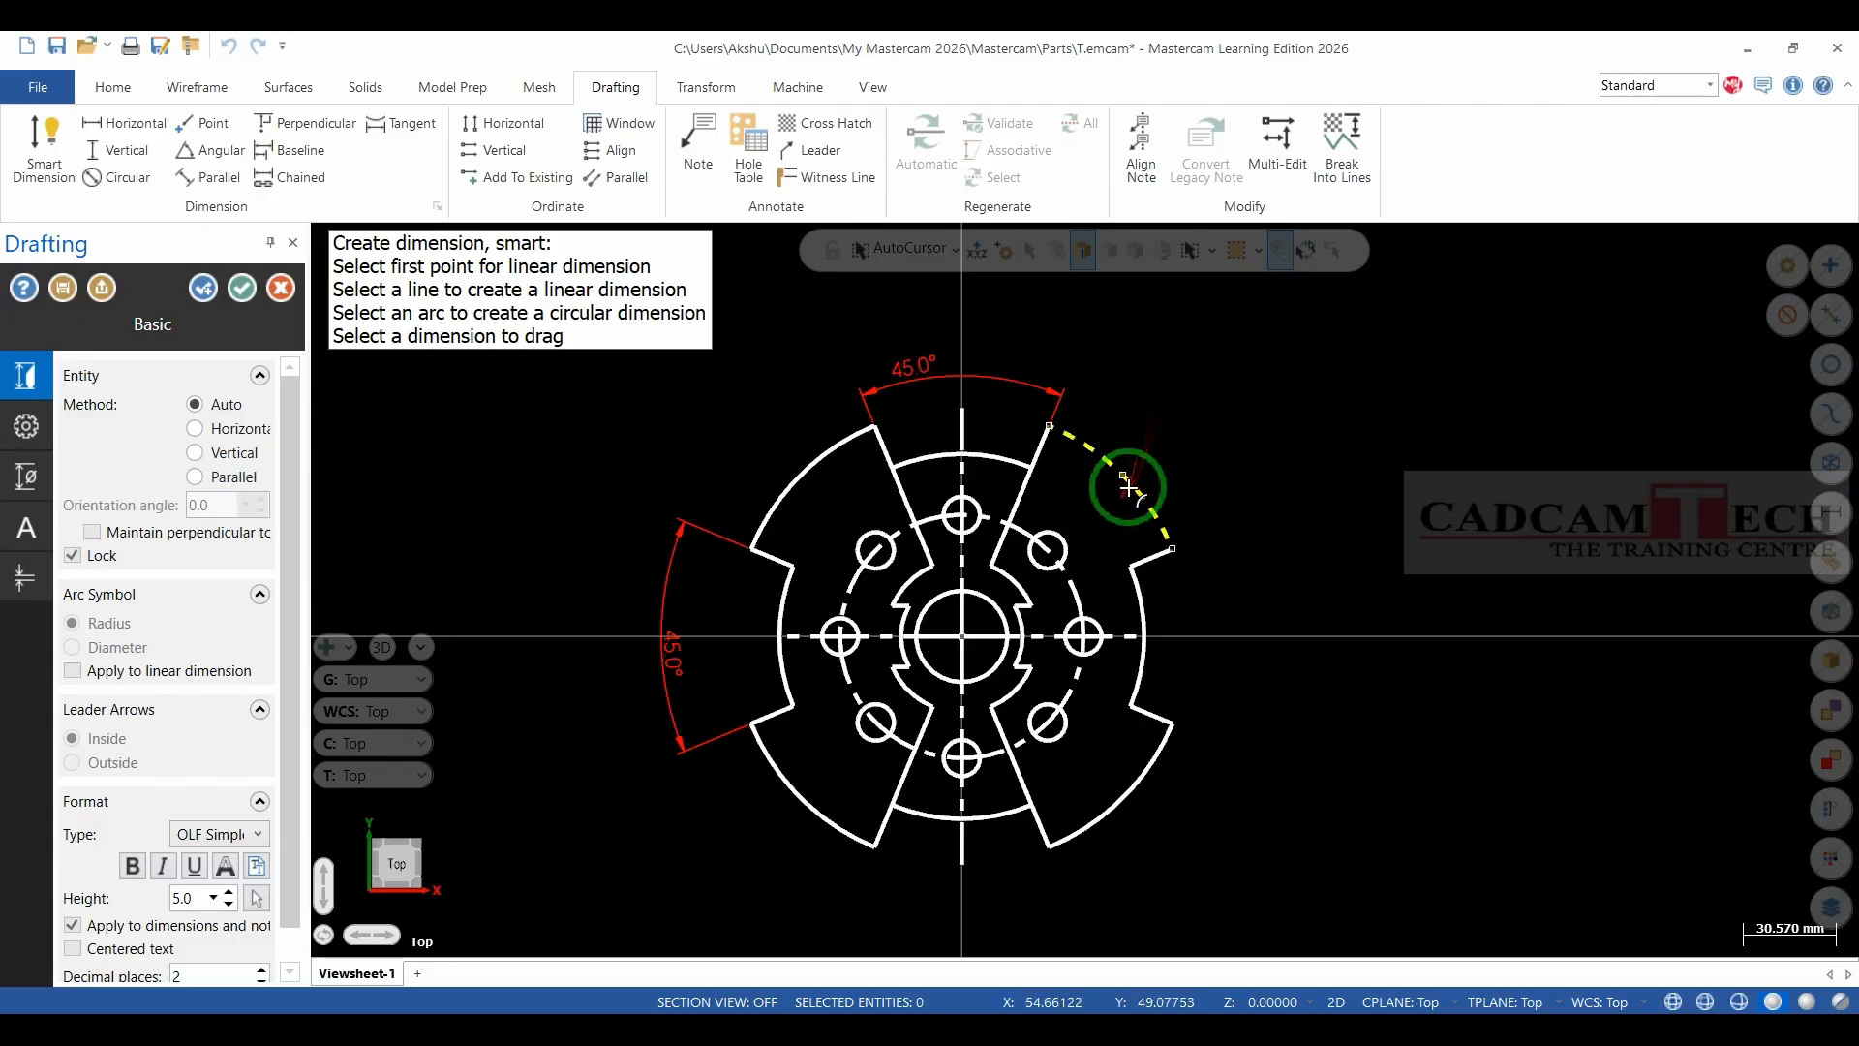
Dimension the radius of the upper-right outer arc and set the dimension's text orientation to Unidirectional.
scroll(1200, 458, up, 2)
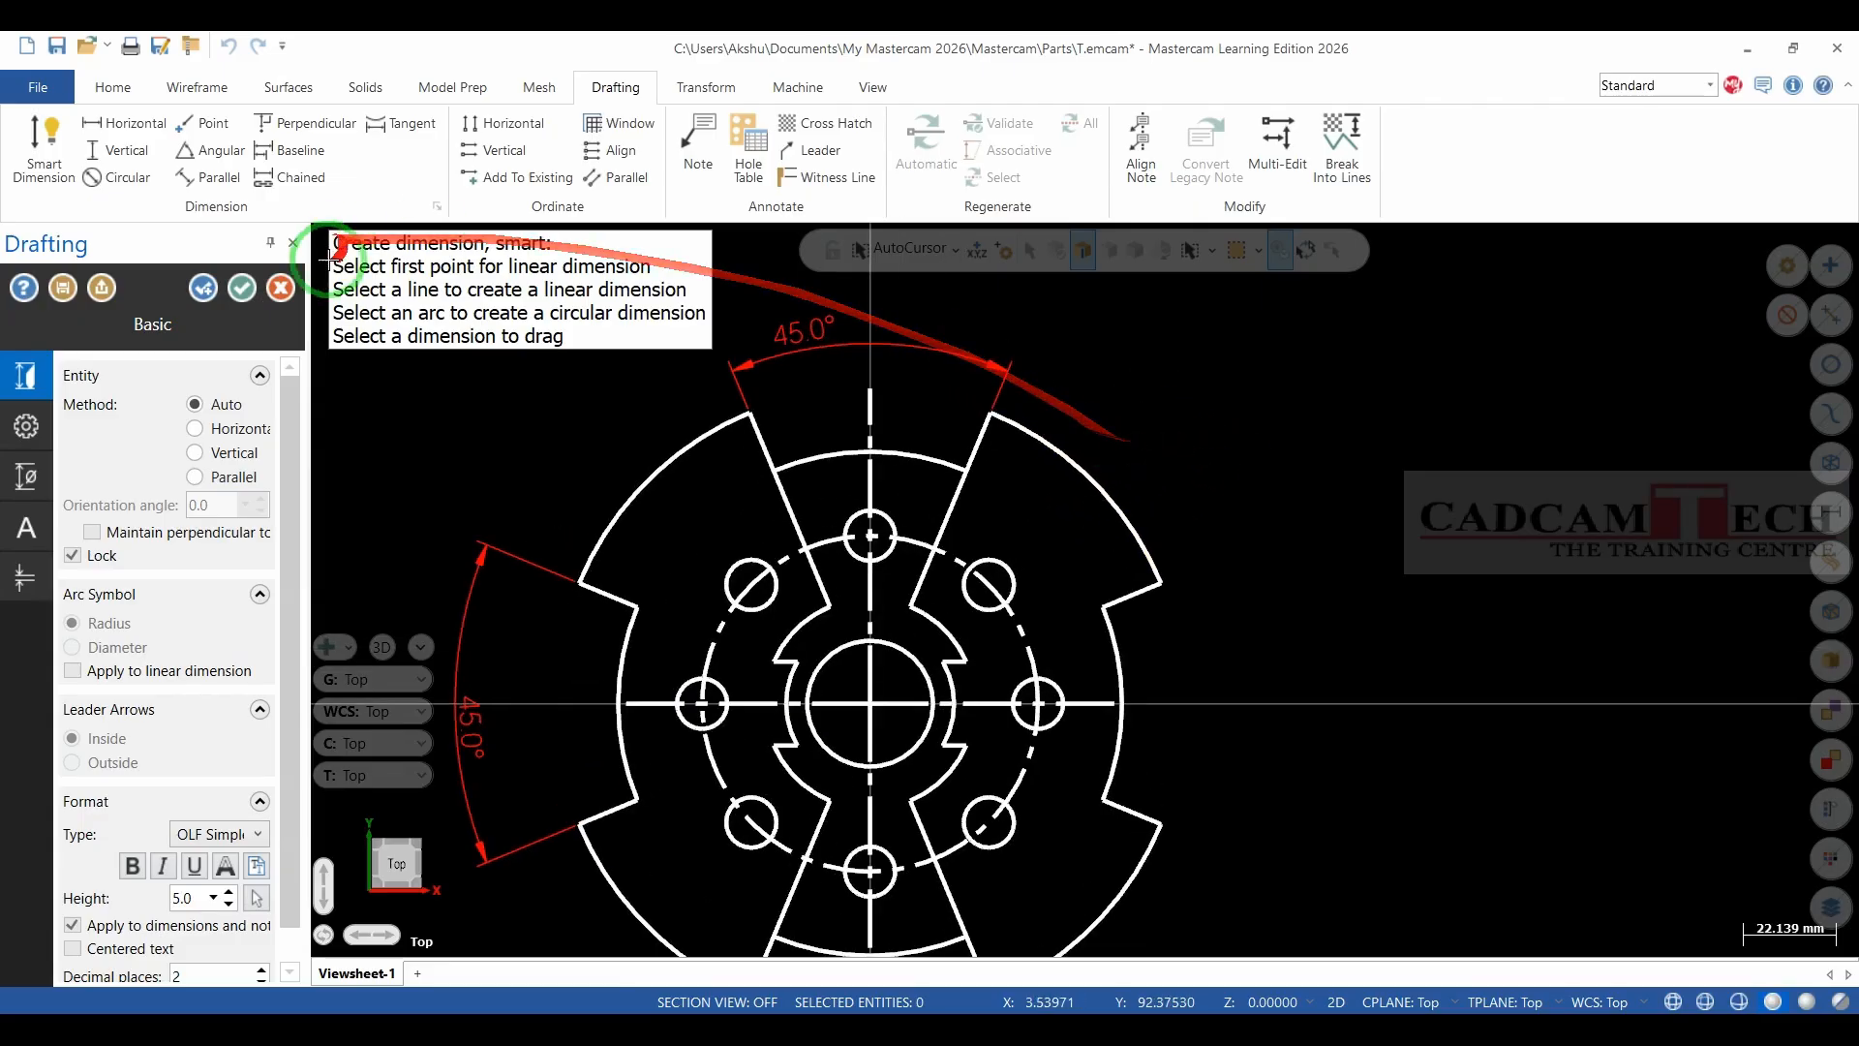
click(1036, 426)
scroll(1101, 385, down, 1)
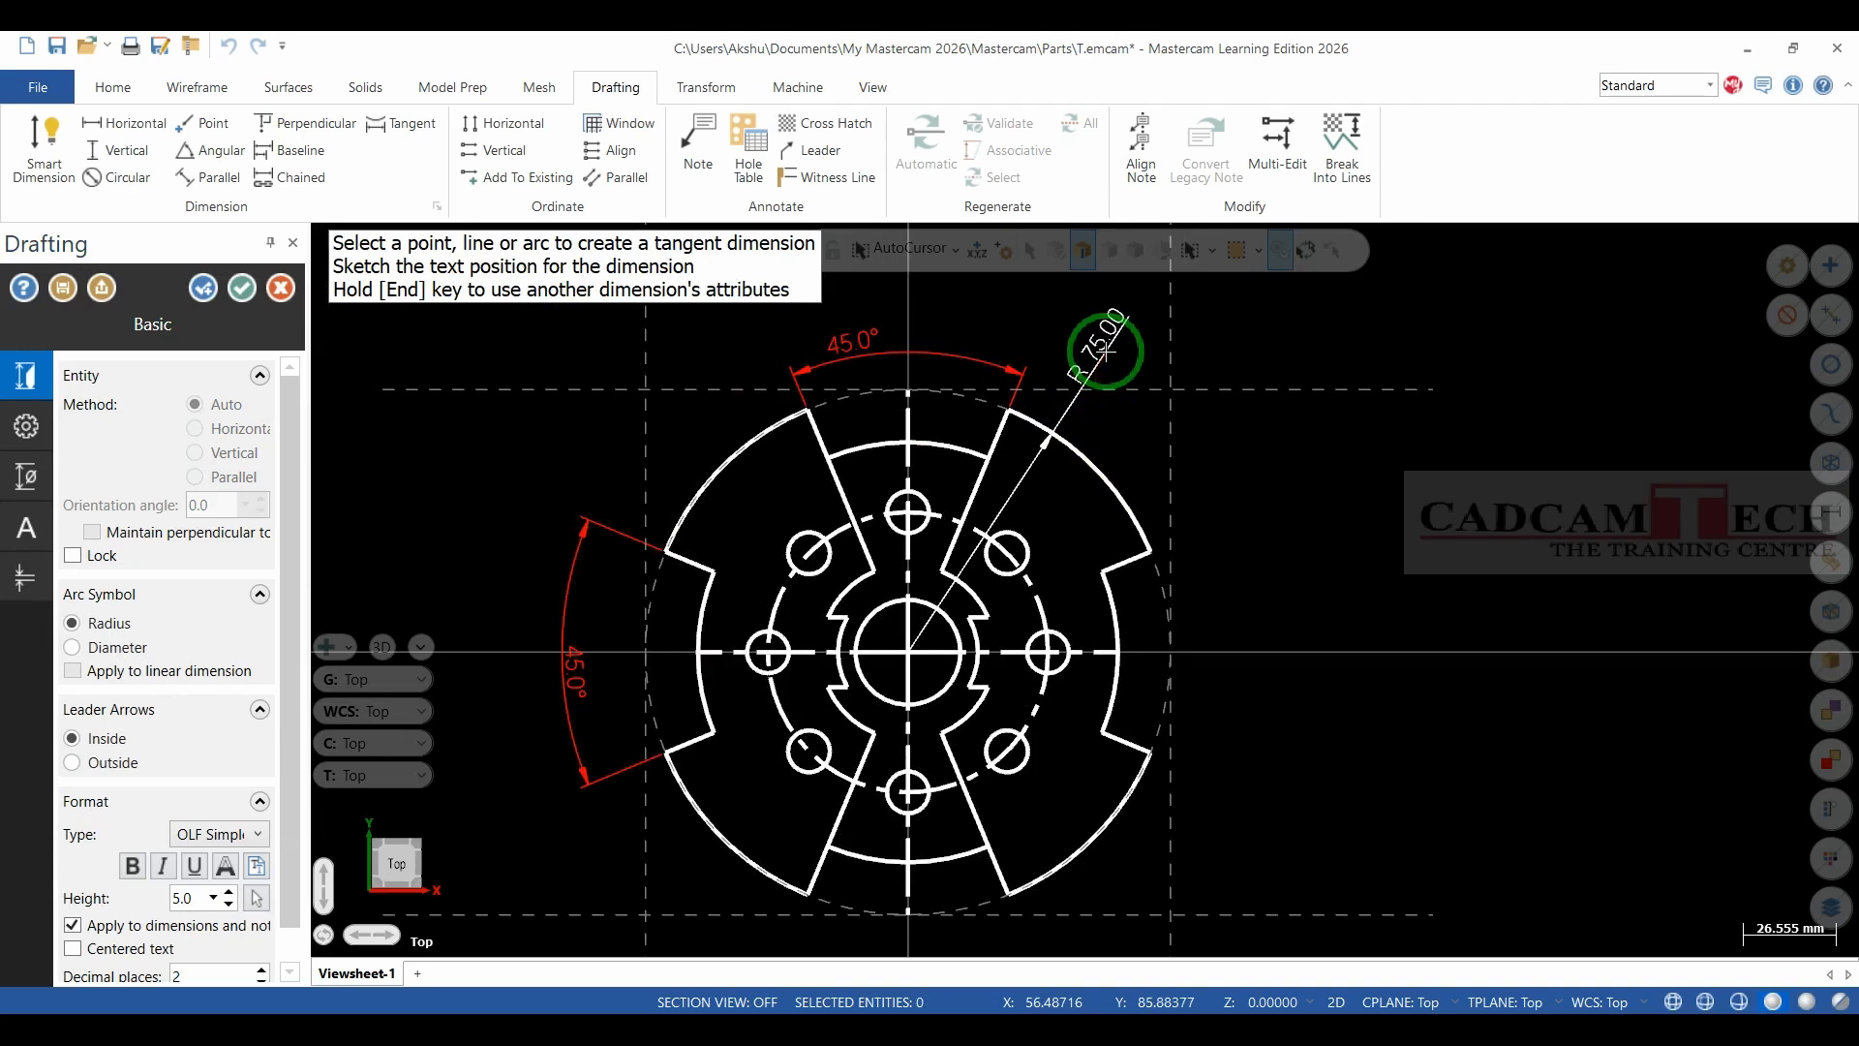
click(1236, 469)
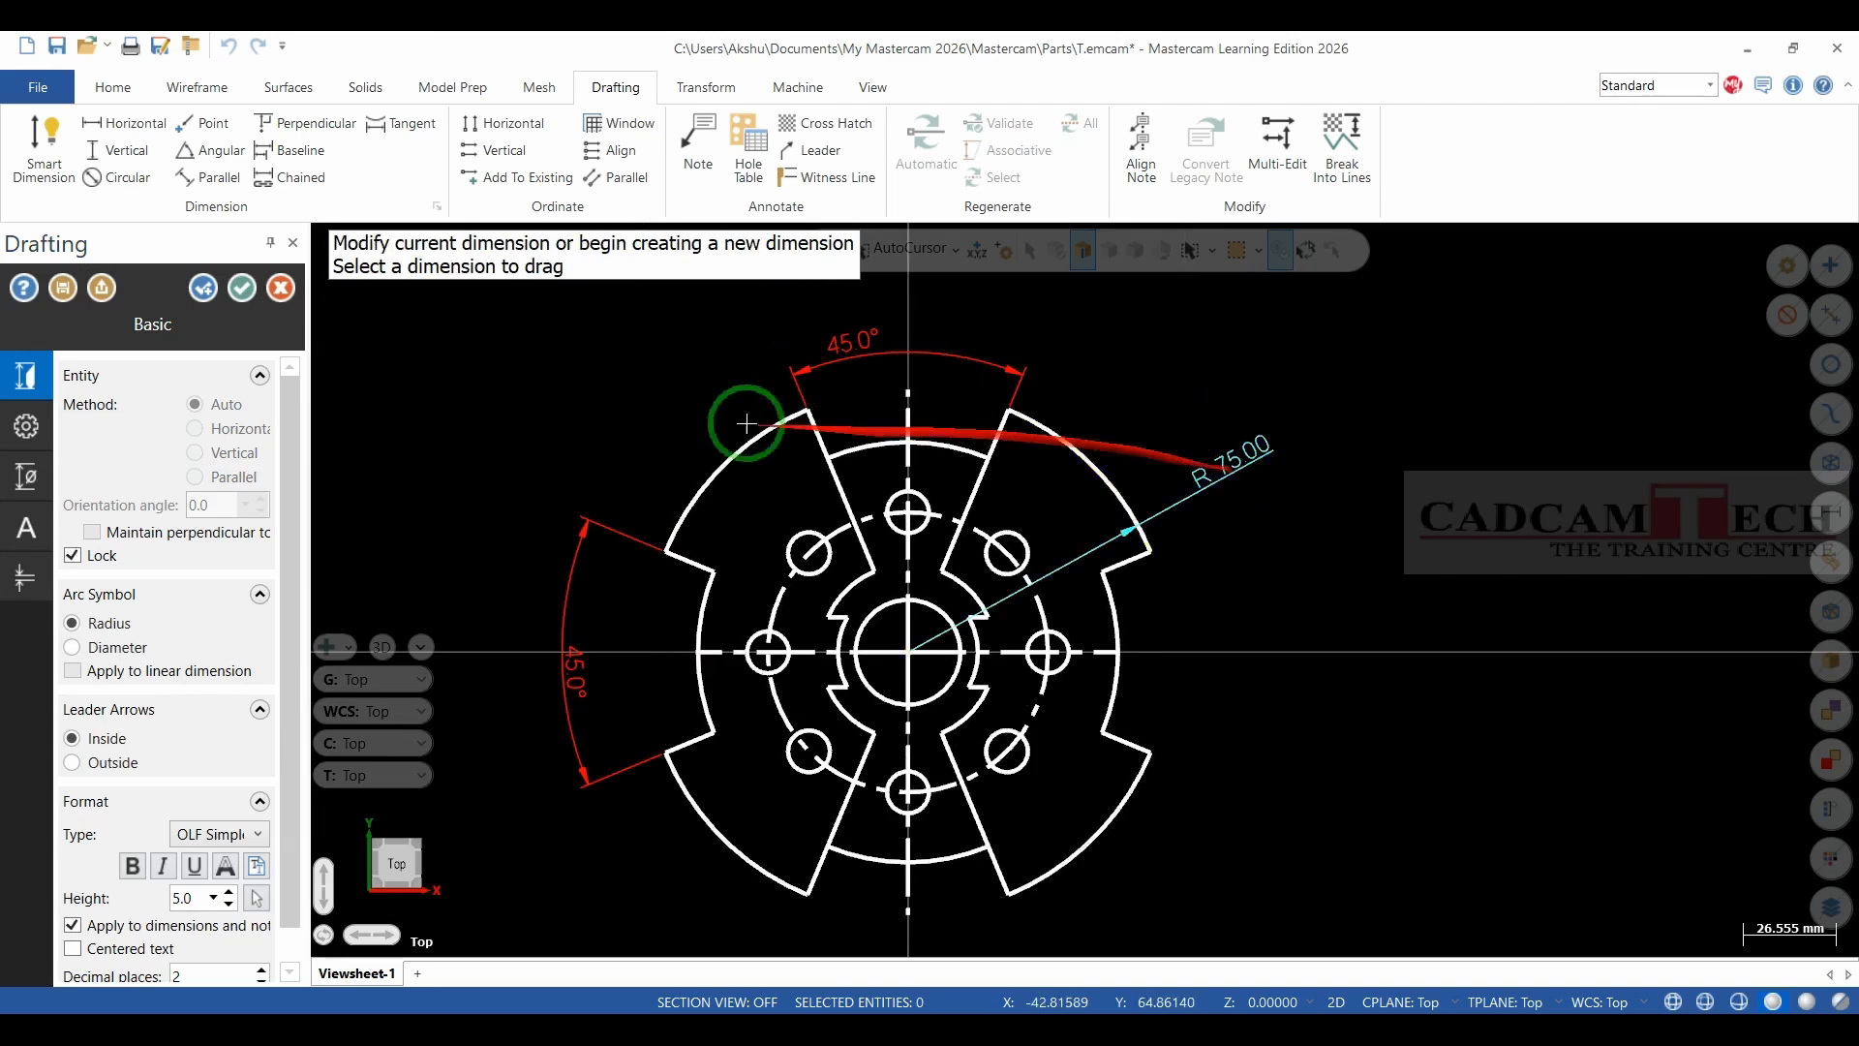
click(28, 527)
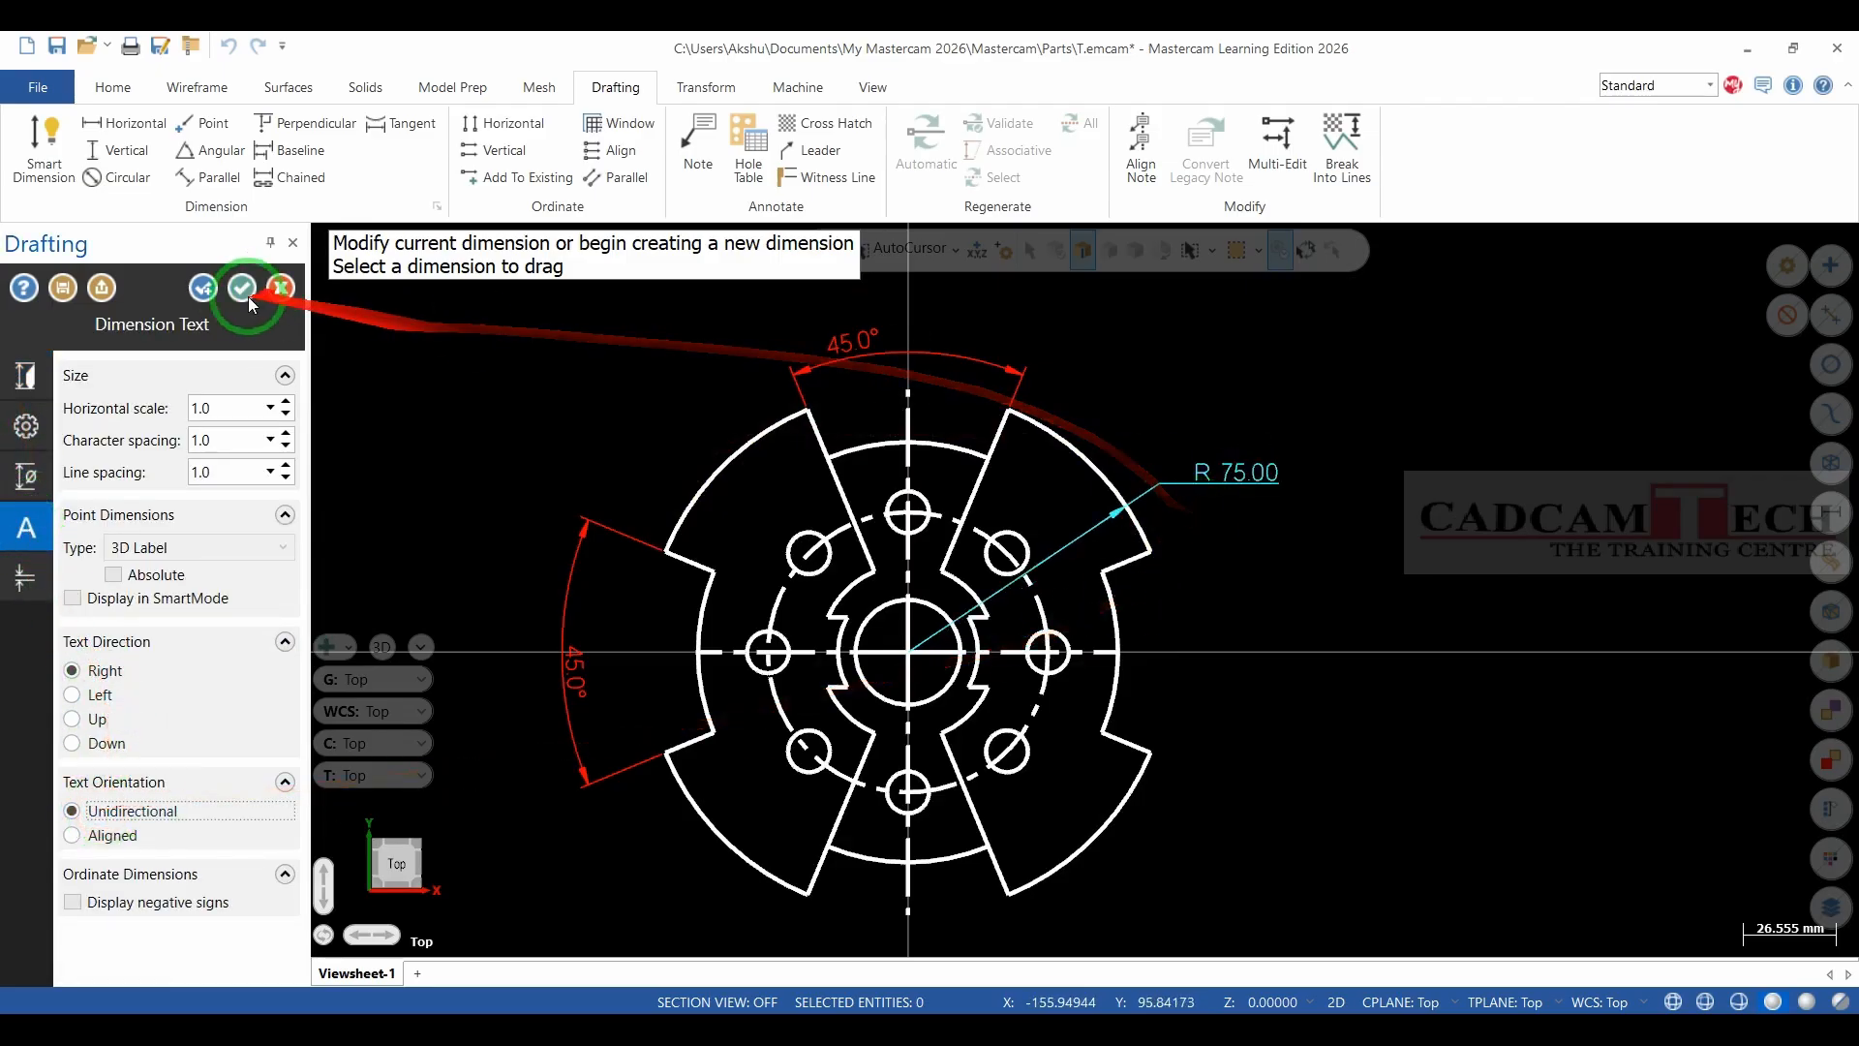
click(204, 294)
Dimension the radius of the recessed arc on the part's right side, placing the text below the outer arc's radius dimension.
scroll(1181, 485, down, 3)
scroll(1096, 464, up, 5)
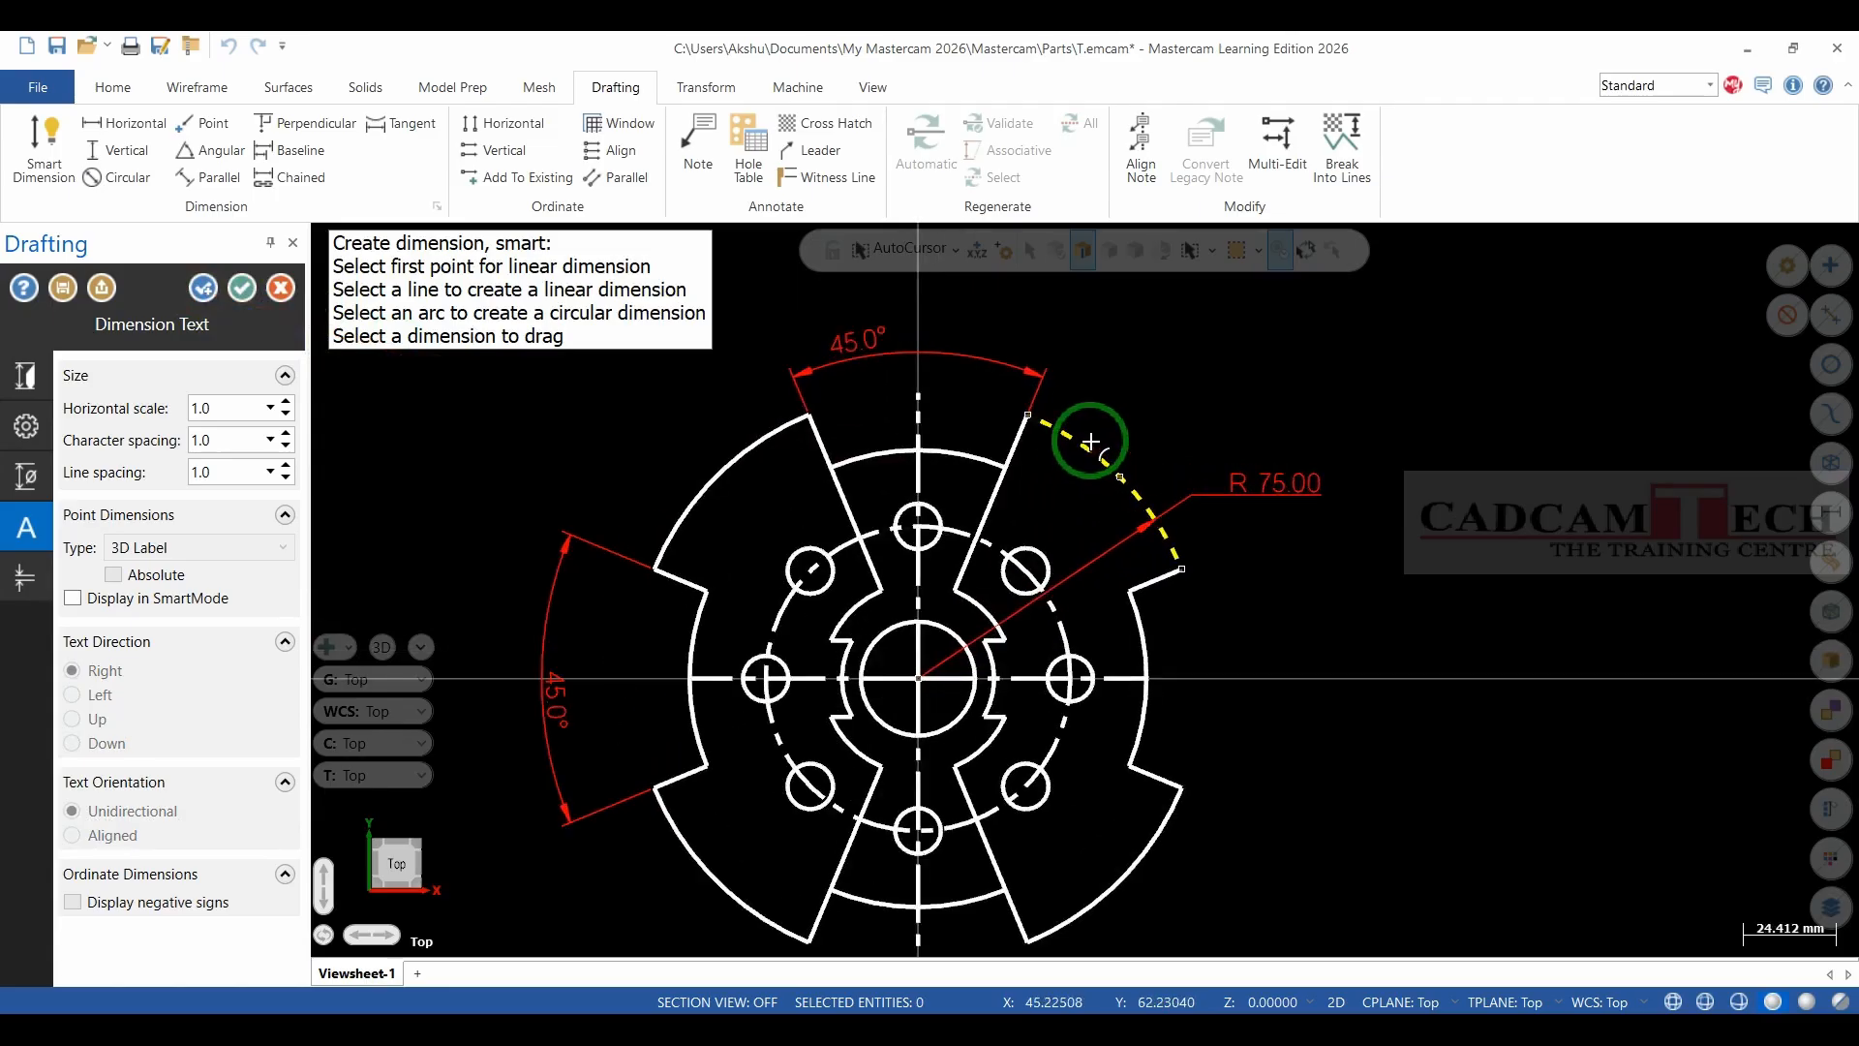
scroll(1193, 594, up, 1)
click(1138, 637)
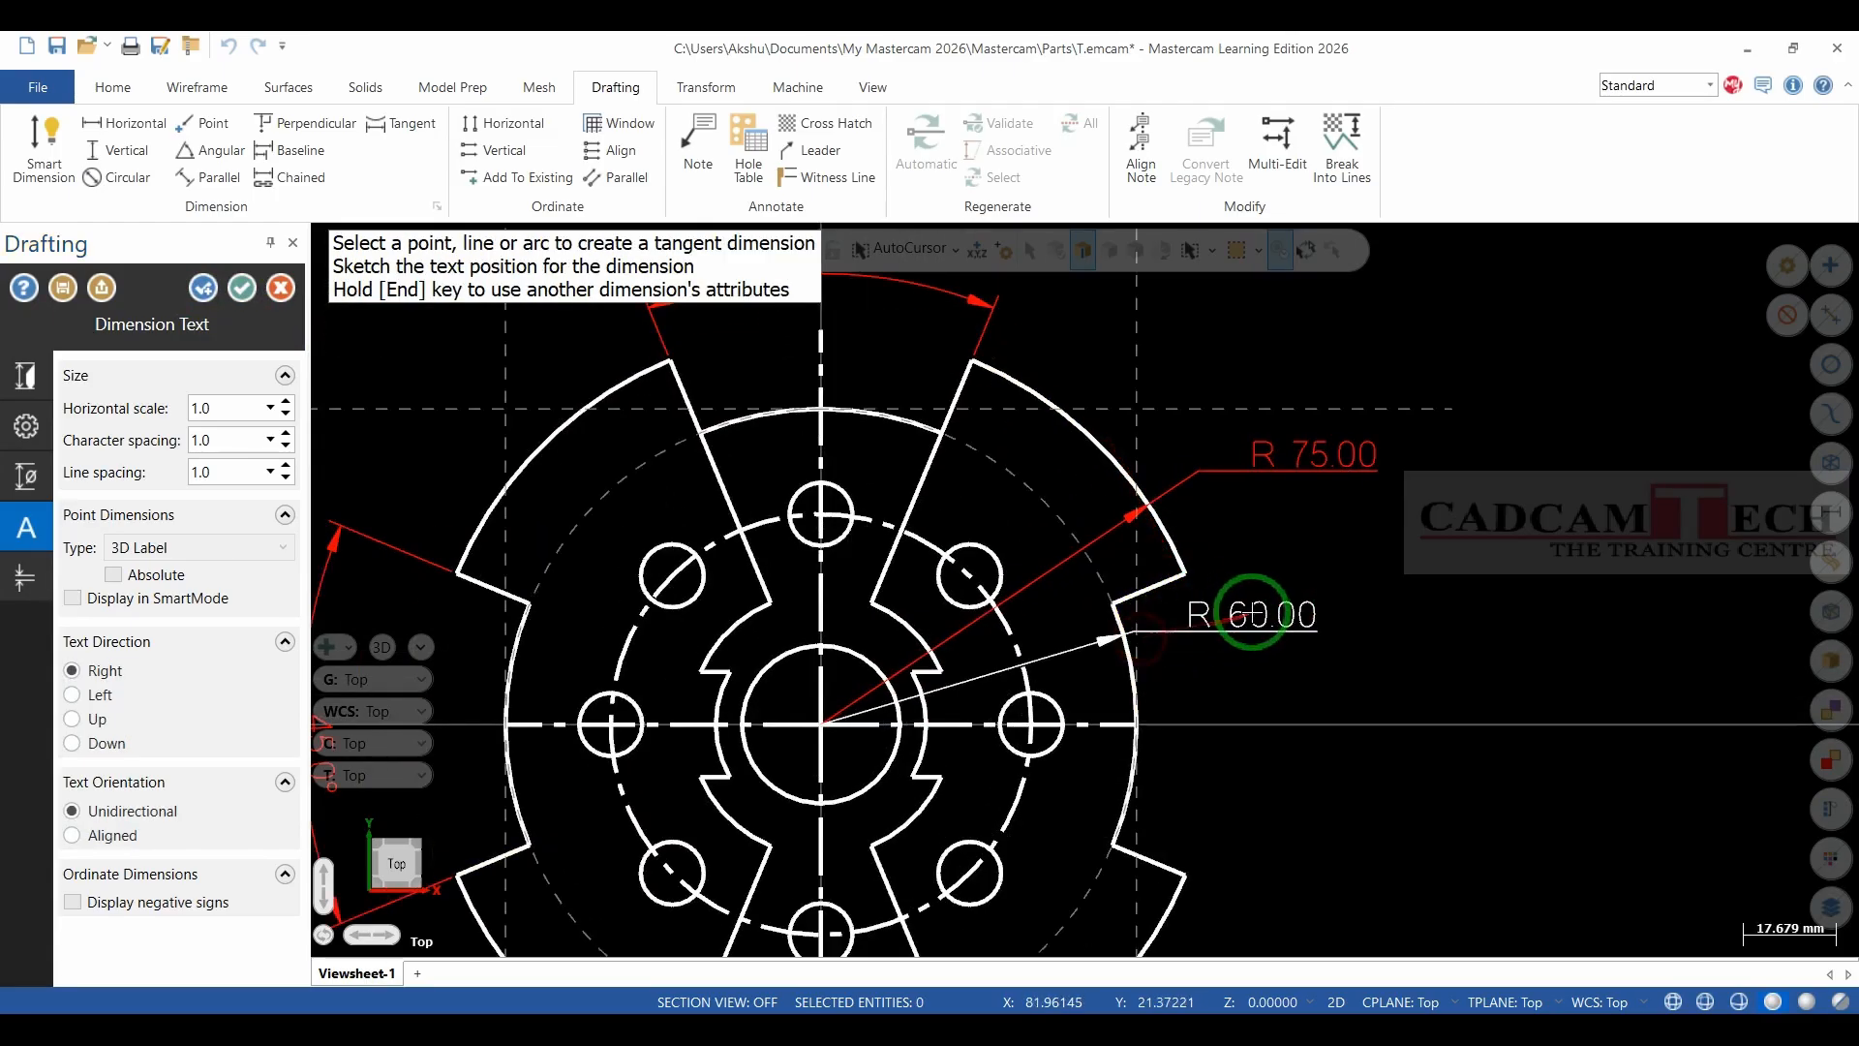
click(1298, 595)
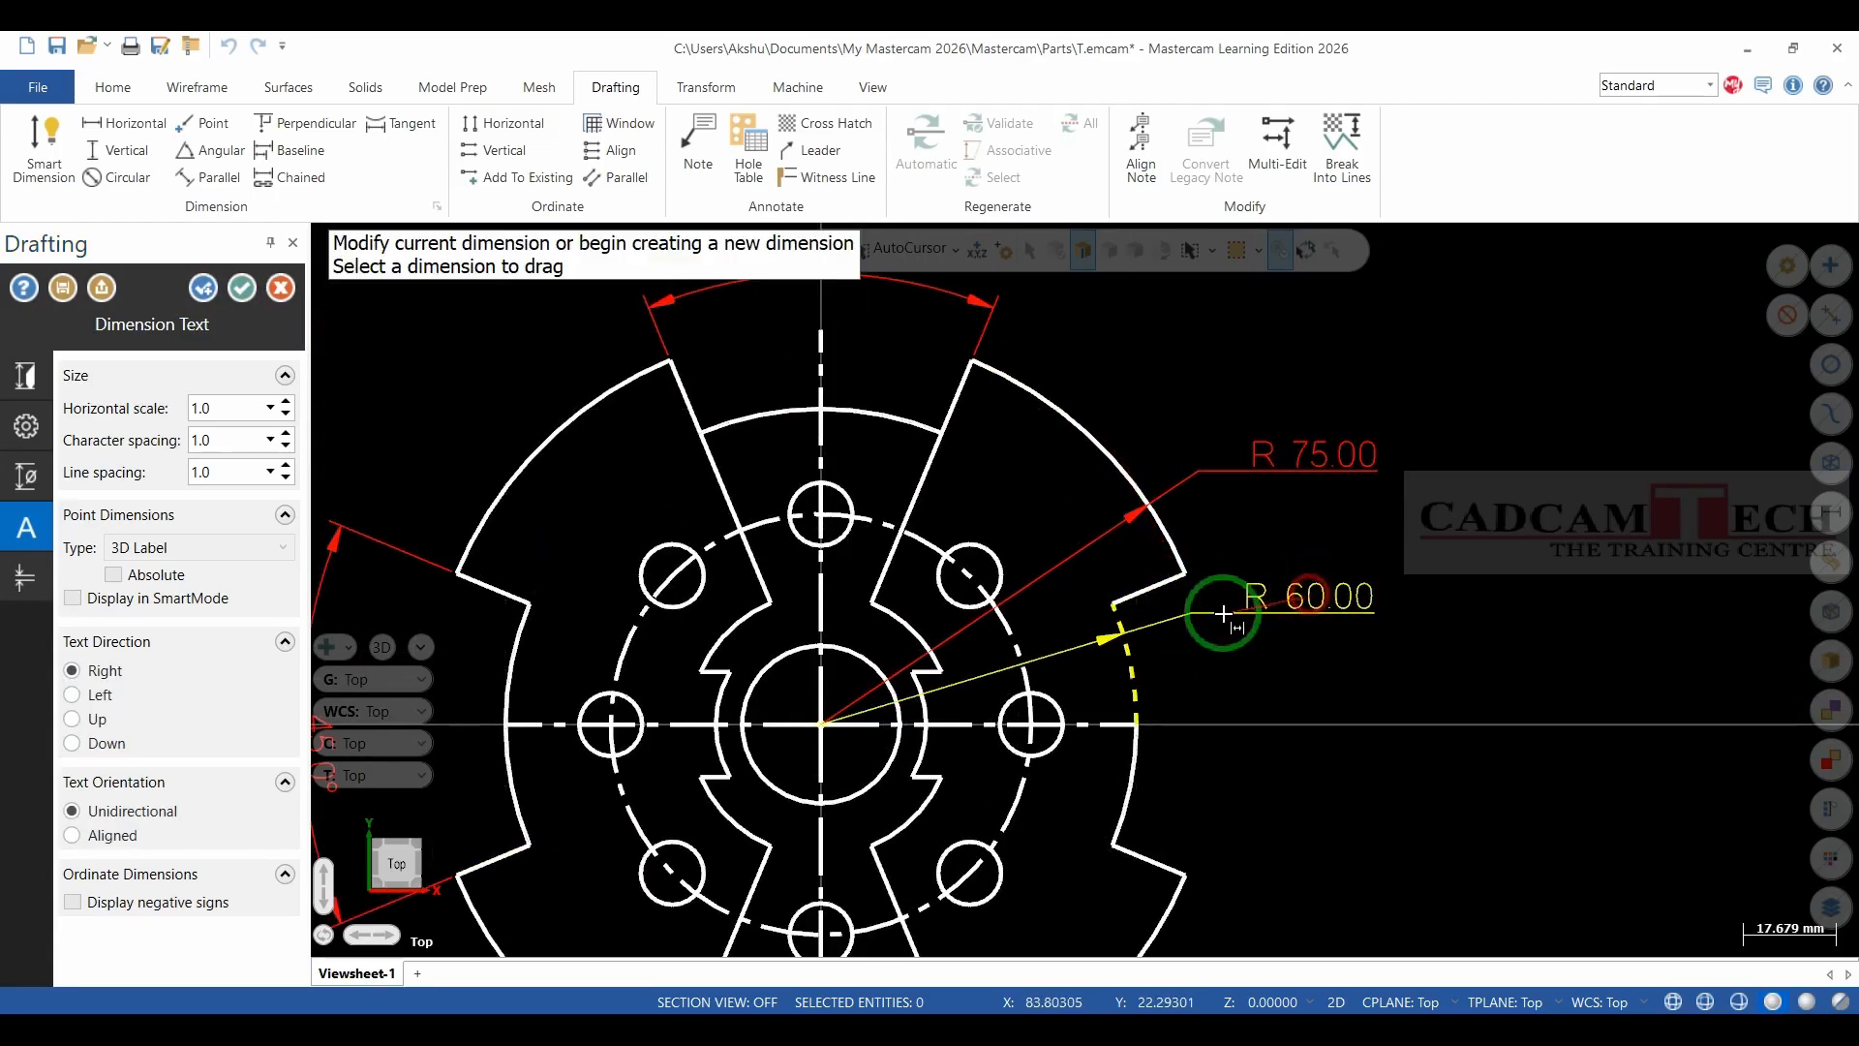
Dimension the dashed bolt circle with its text outside the part's upper right, and switch the dimension's arc symbol to Radius.
click(929, 542)
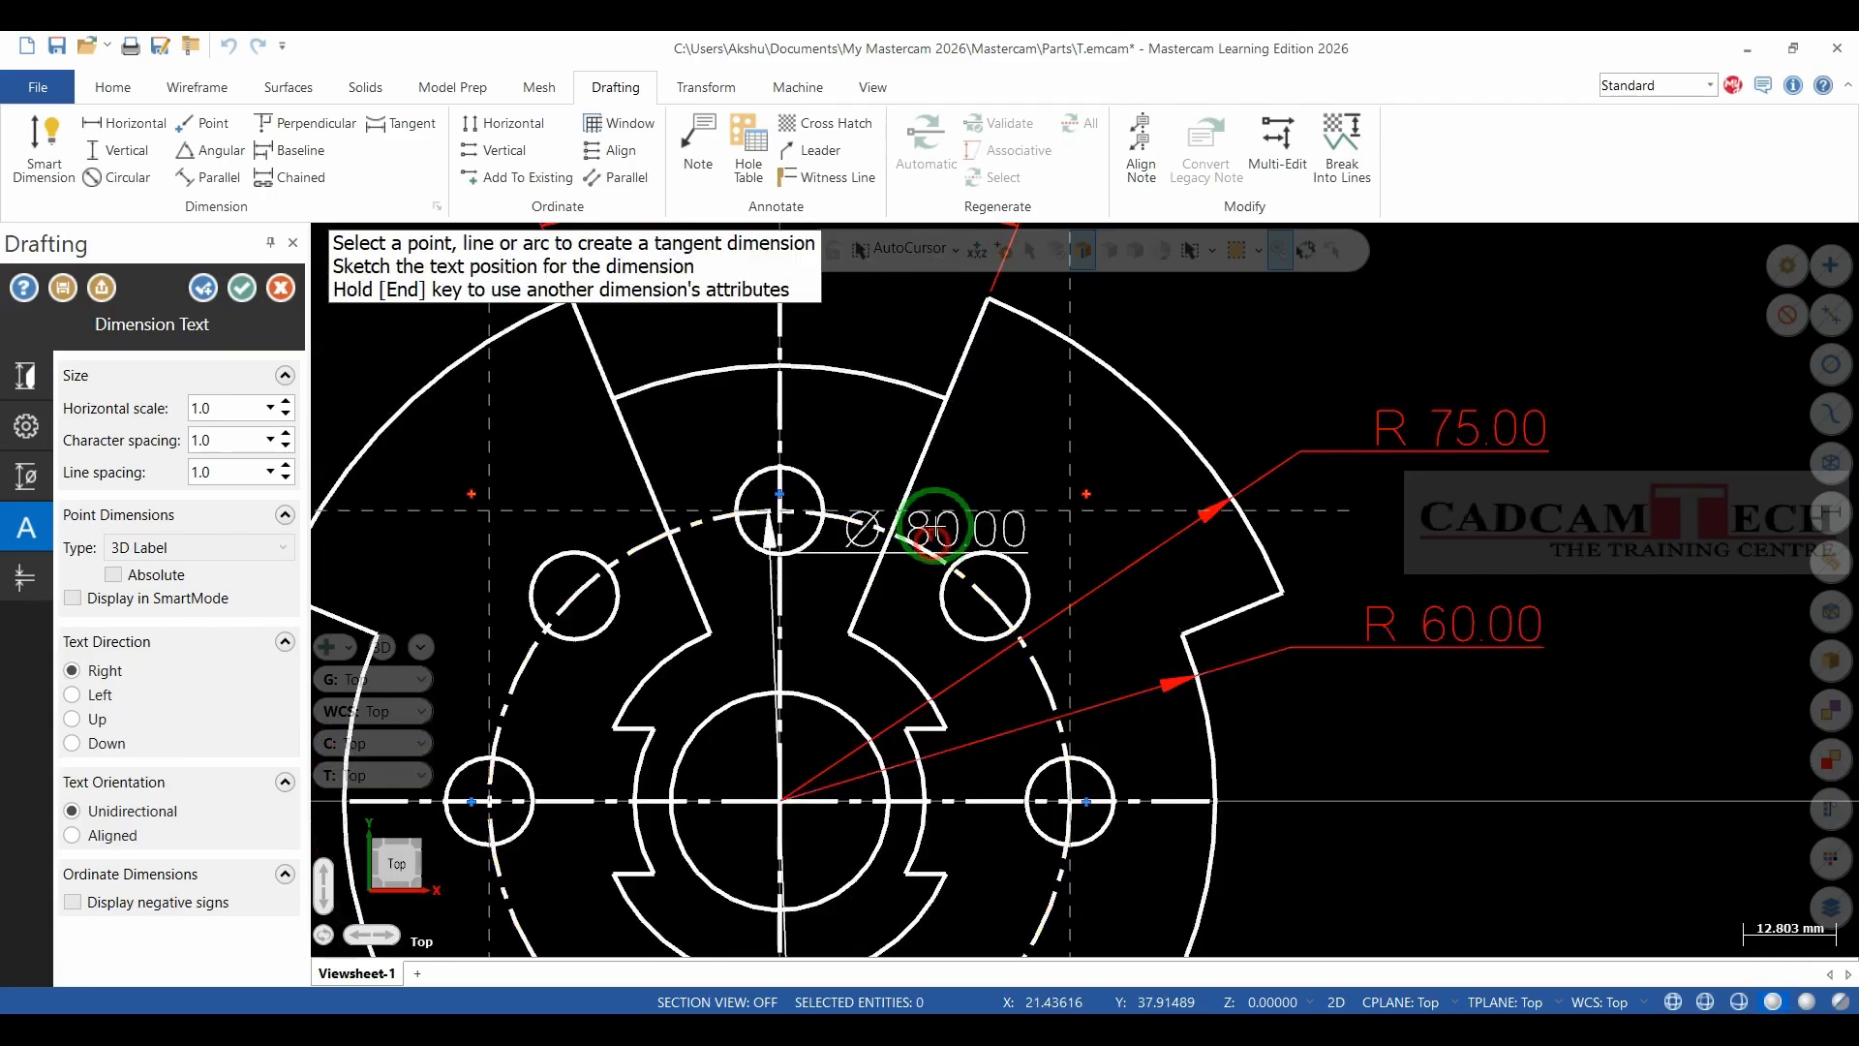
scroll(915, 431, up, 1)
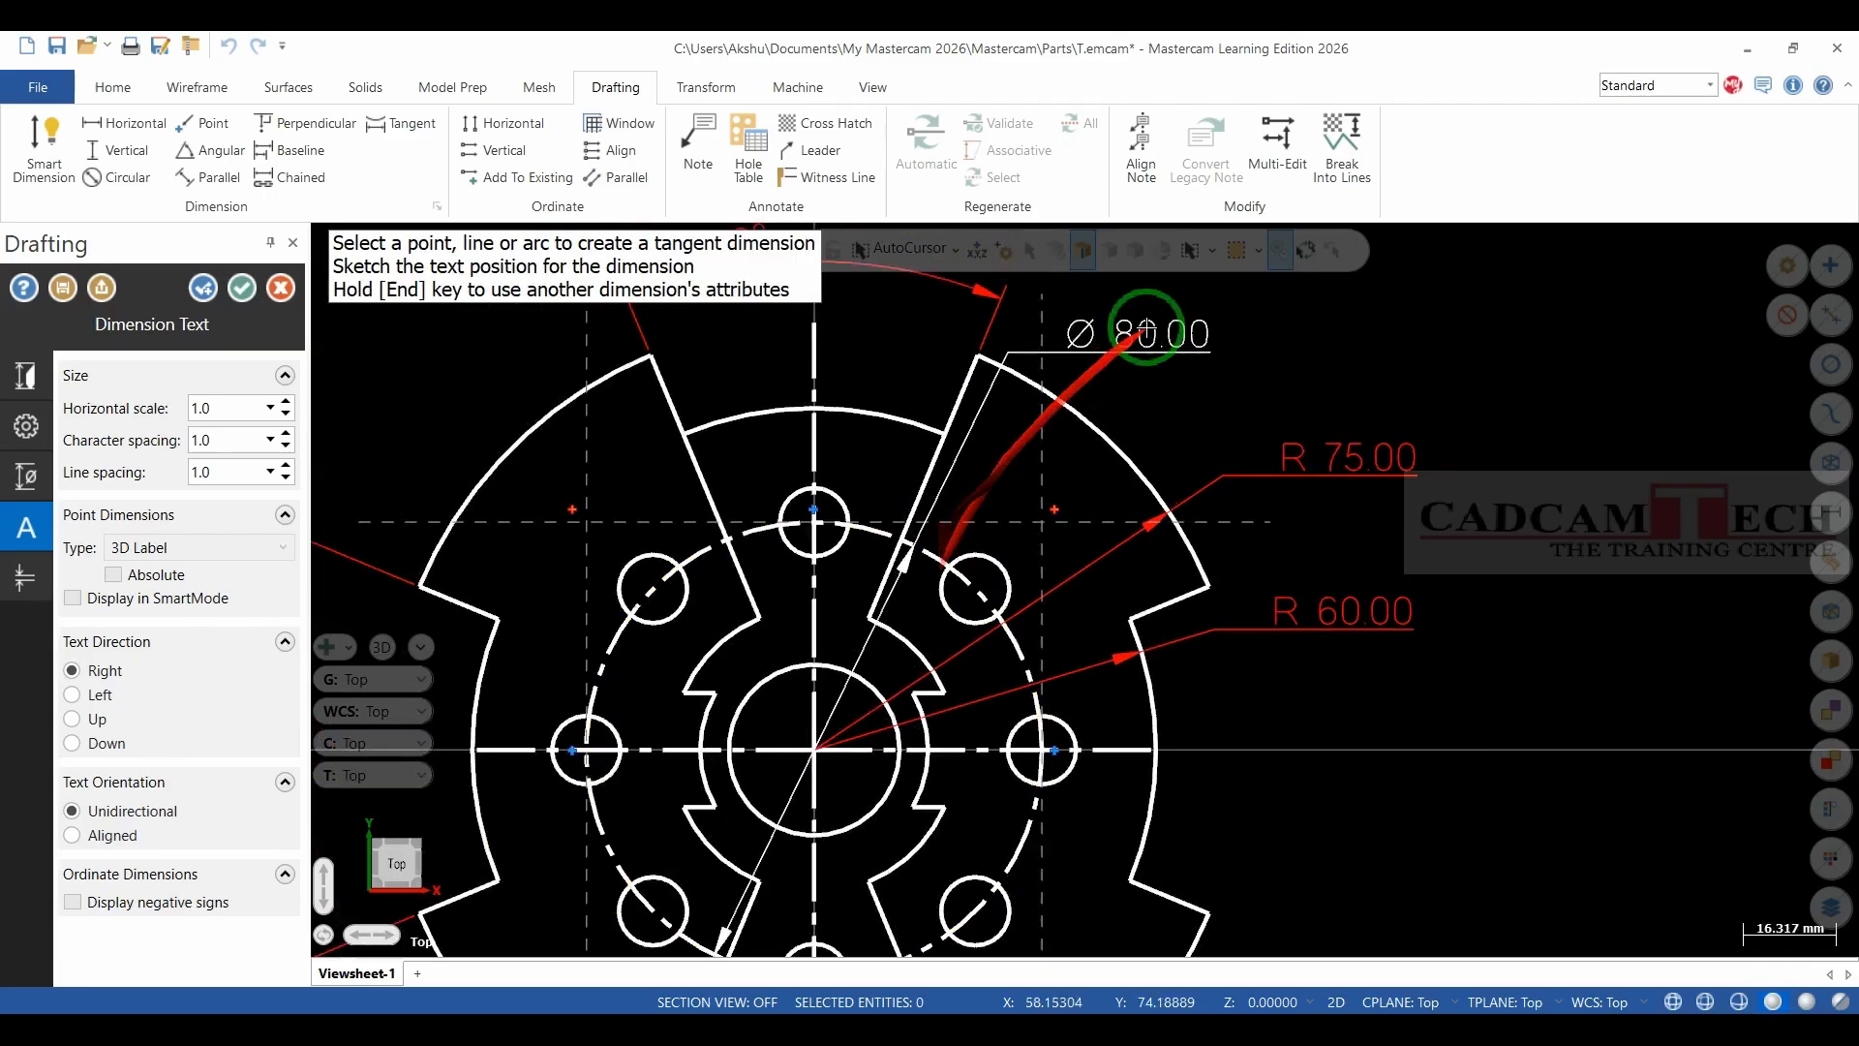
click(1201, 310)
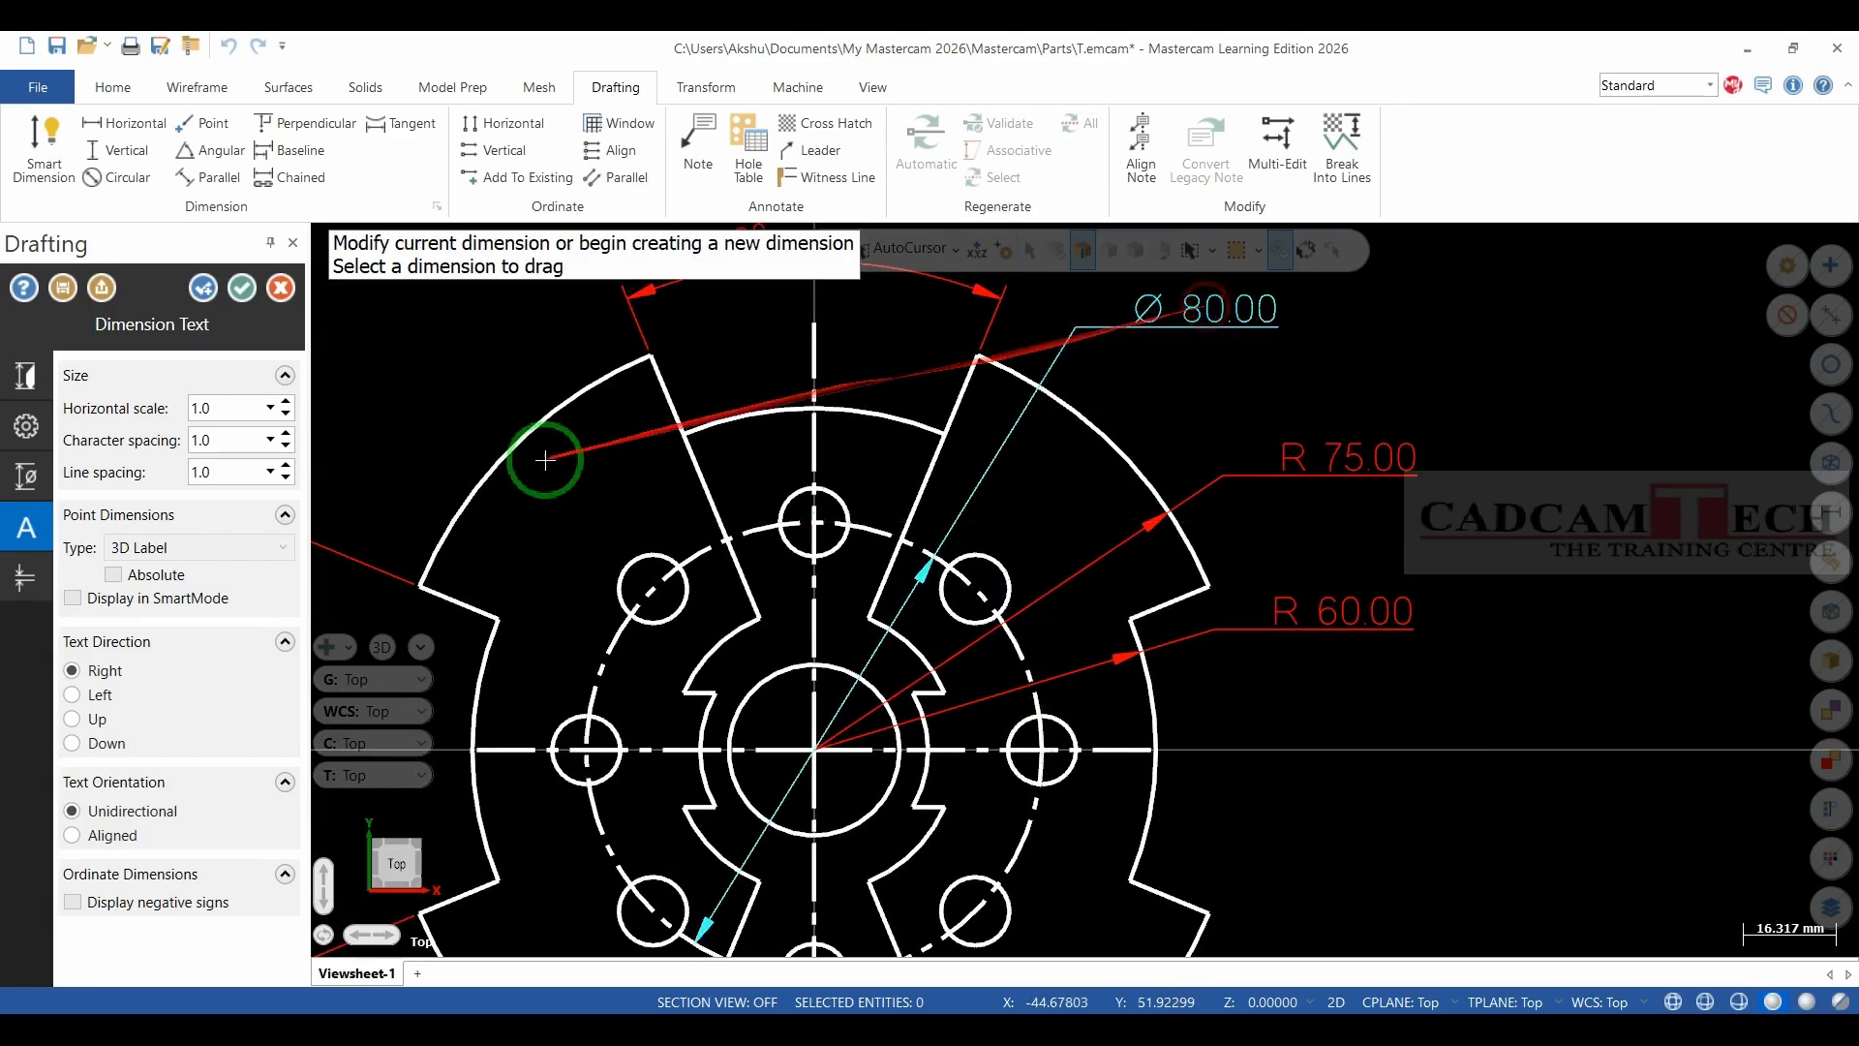
click(19, 377)
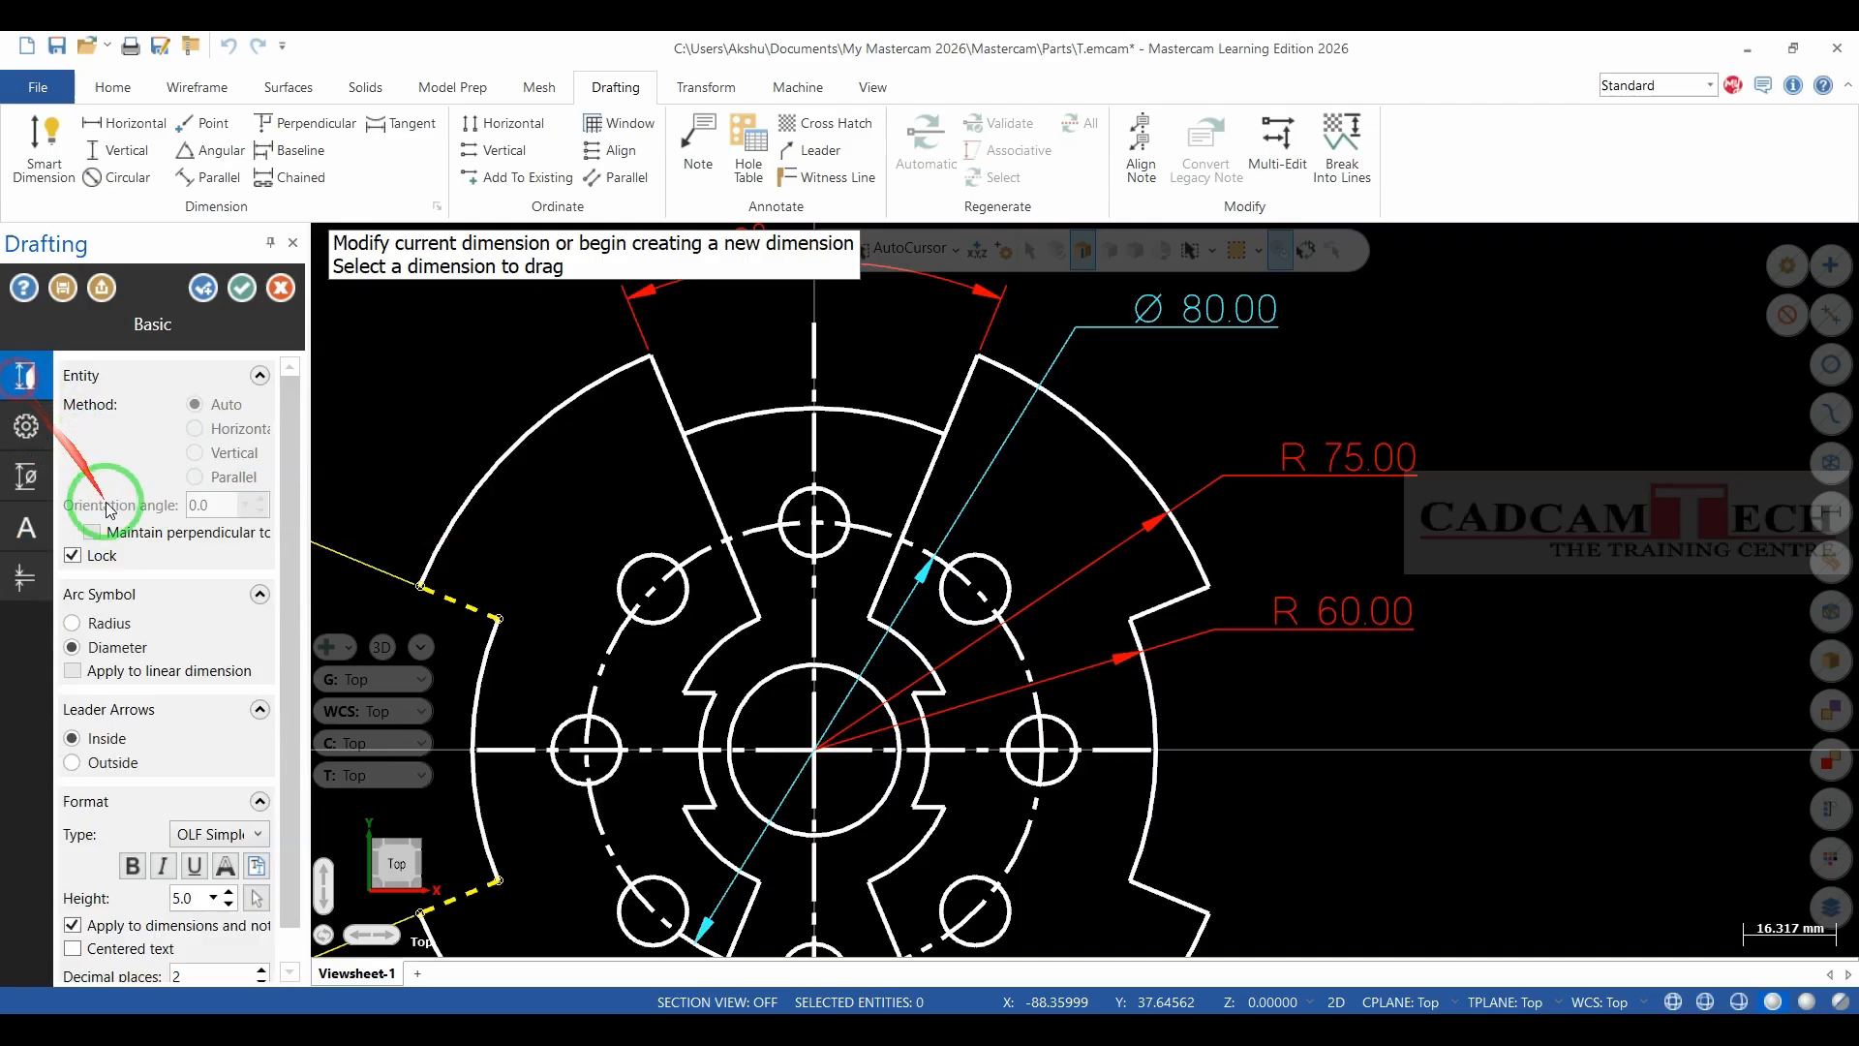
click(109, 624)
scroll(1114, 566, down, 4)
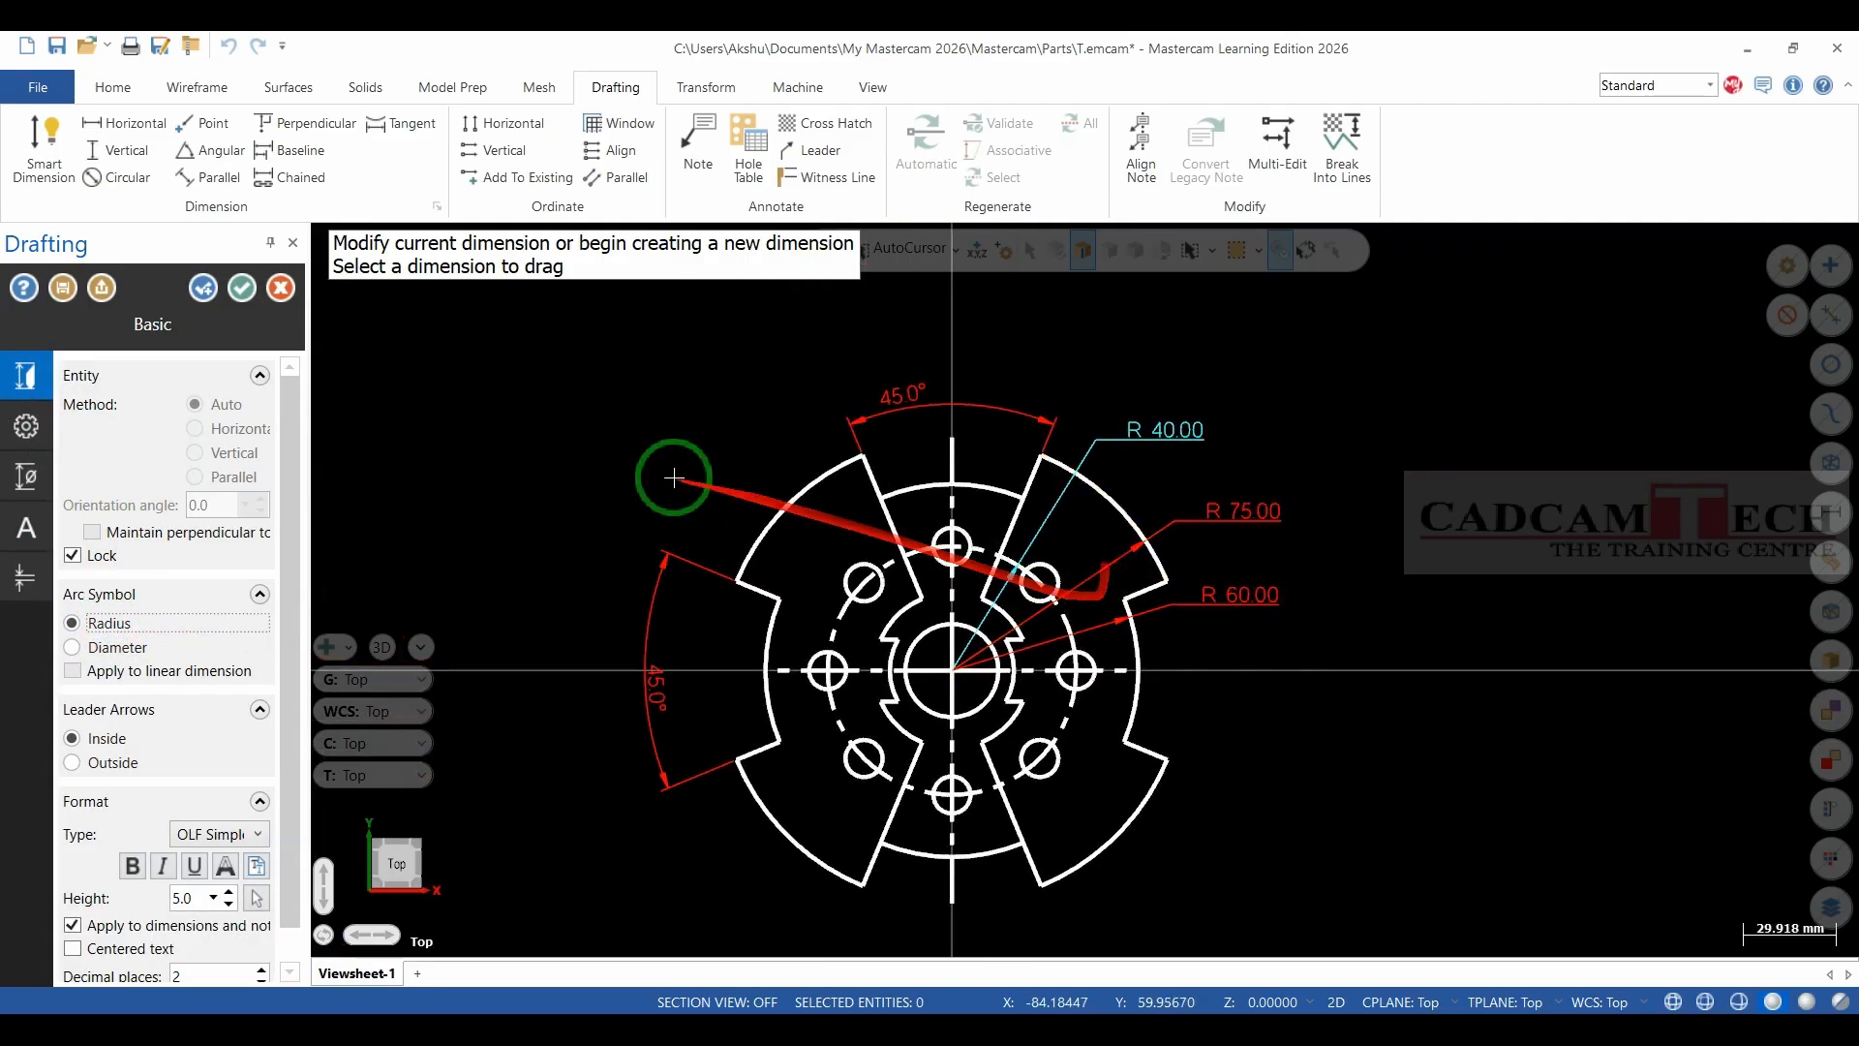
Dimension the diameter of the upper-left small hole, placing the text outside the upper-left sector.
scroll(684, 527, up, 3)
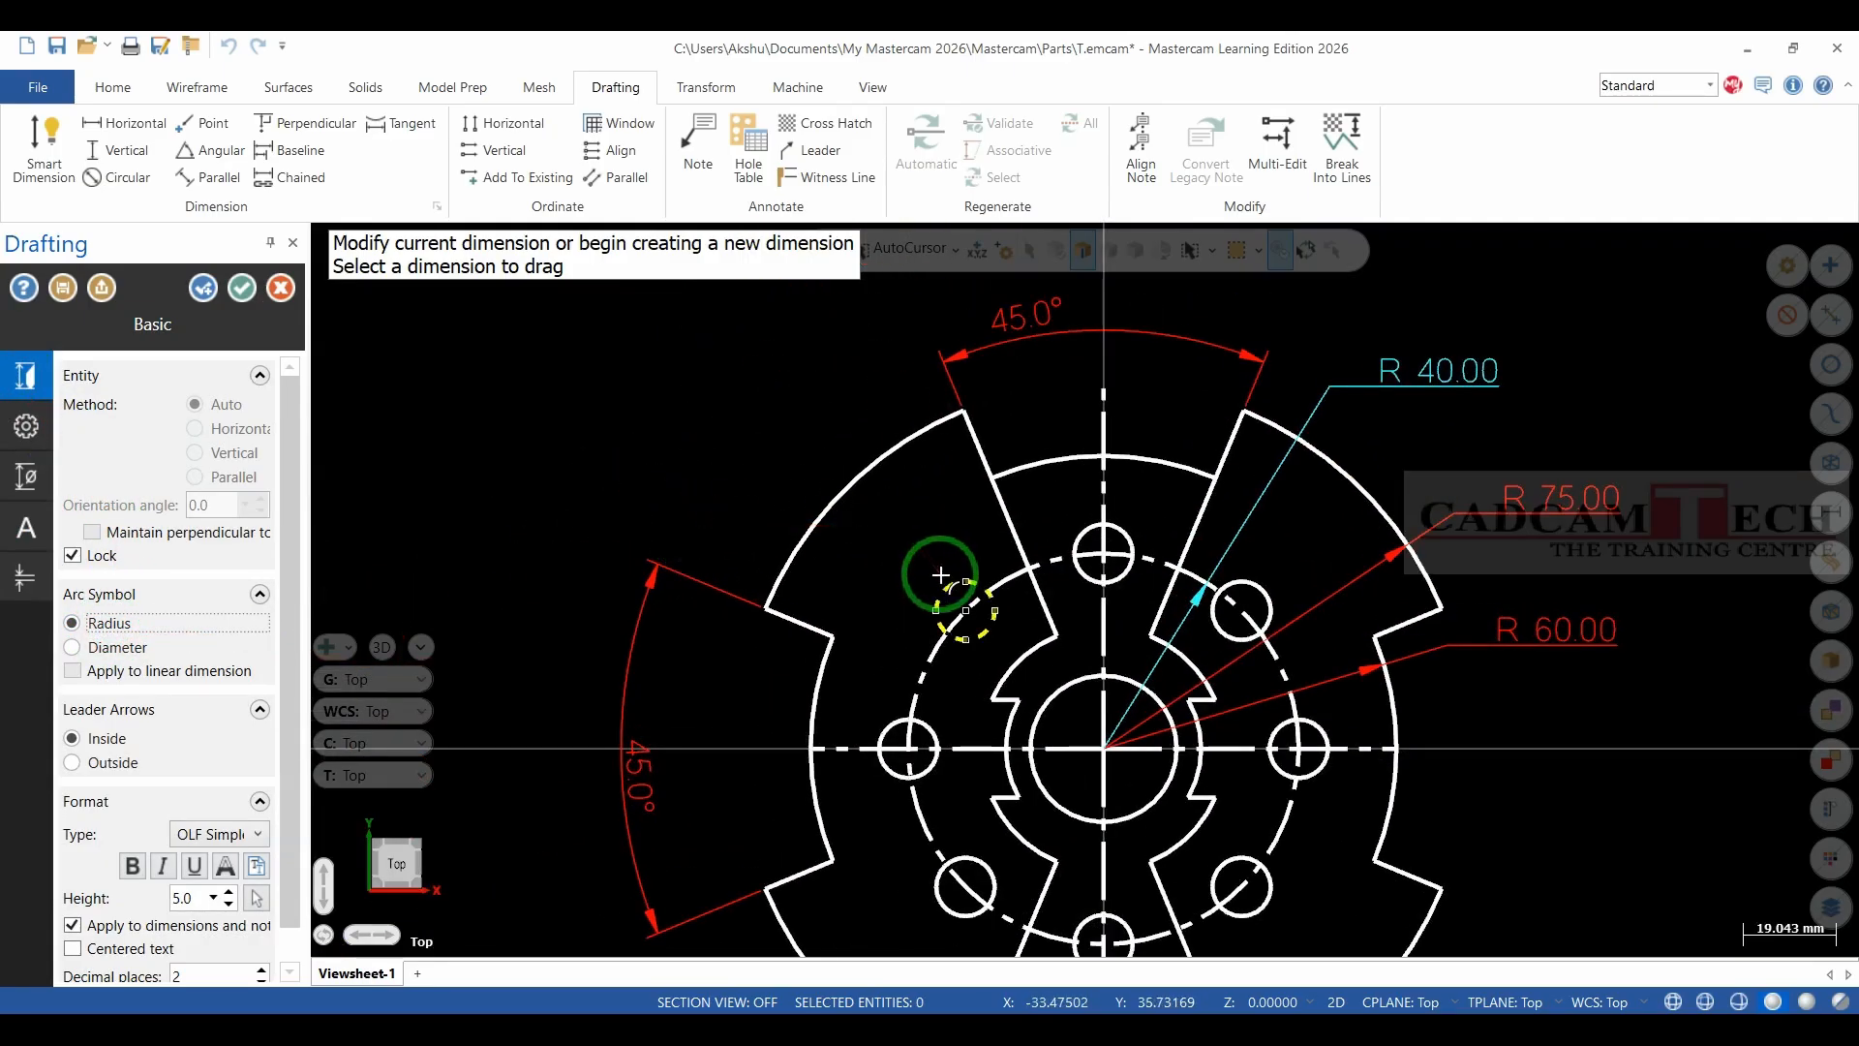
click(940, 575)
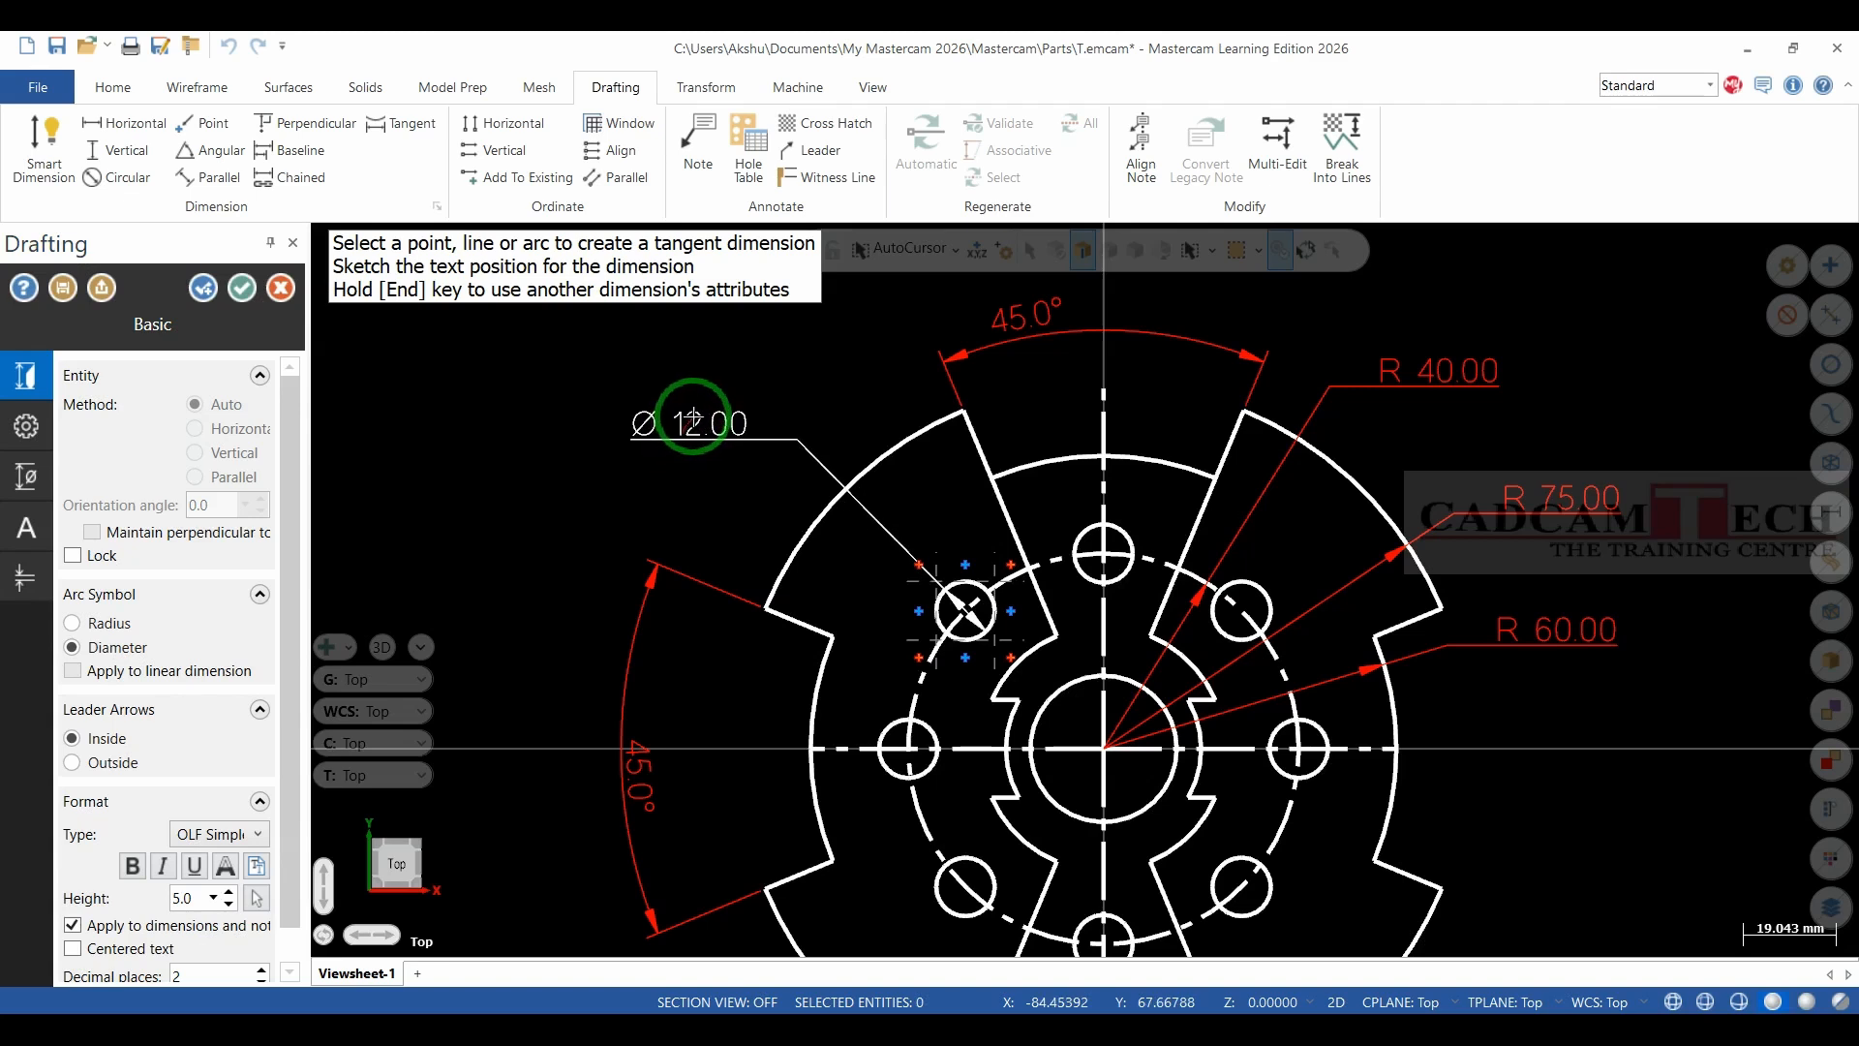
click(703, 401)
scroll(703, 400, down, 3)
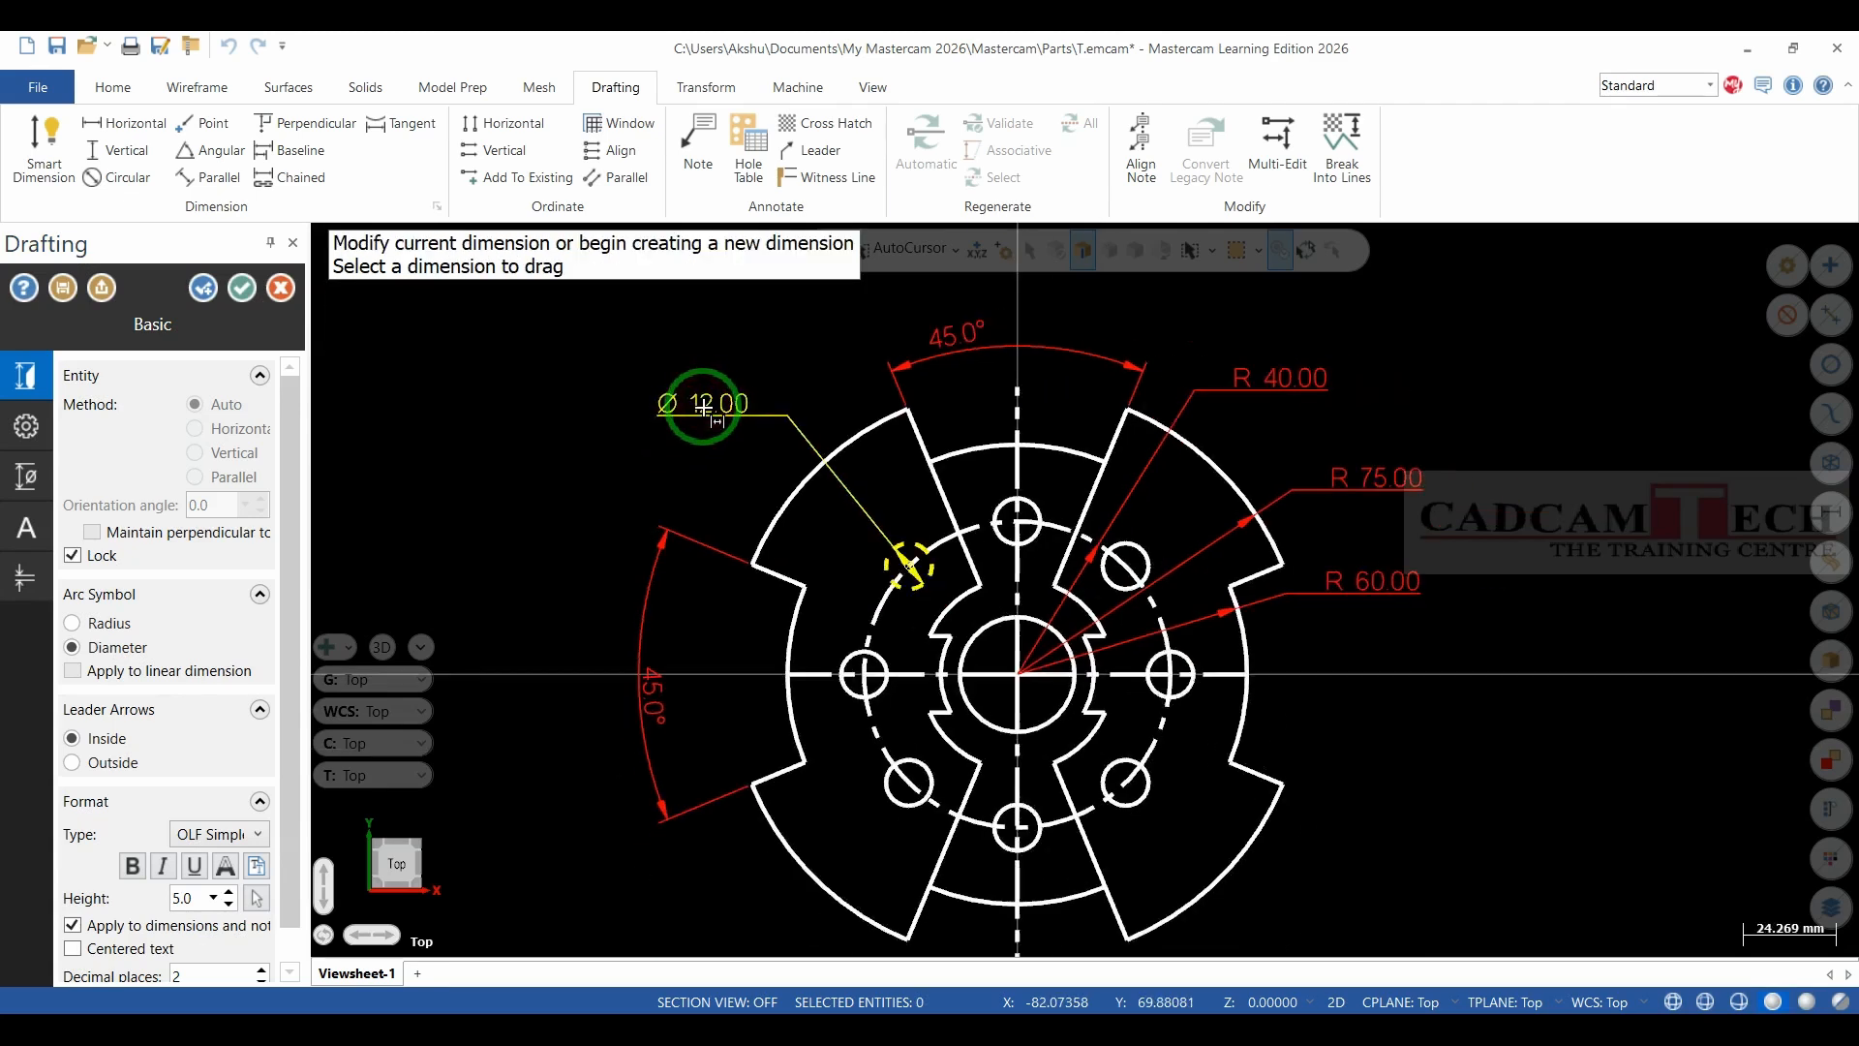
Dimension the radius of the inner arc at the lower left of the central circle, placing the text below the lower-left sector.
scroll(1113, 800, up, 2)
scroll(1023, 752, down, 2)
scroll(798, 806, up, 3)
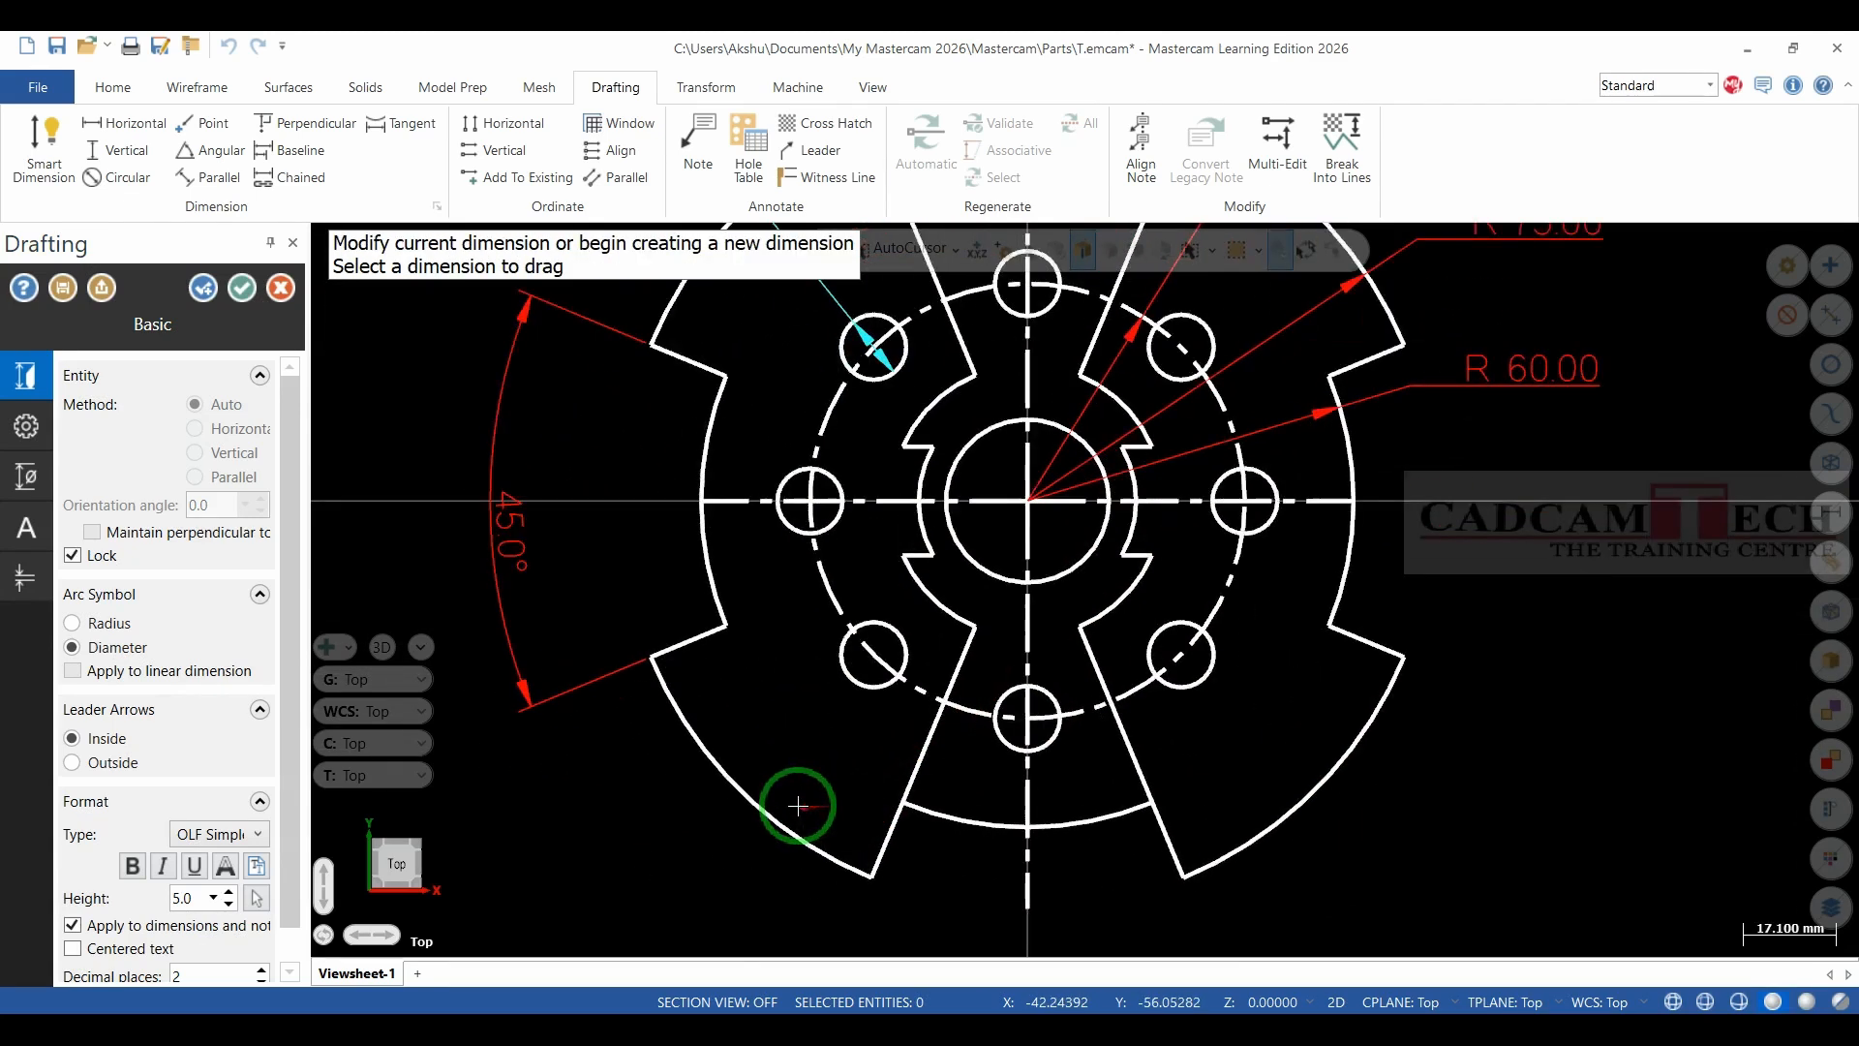
click(908, 589)
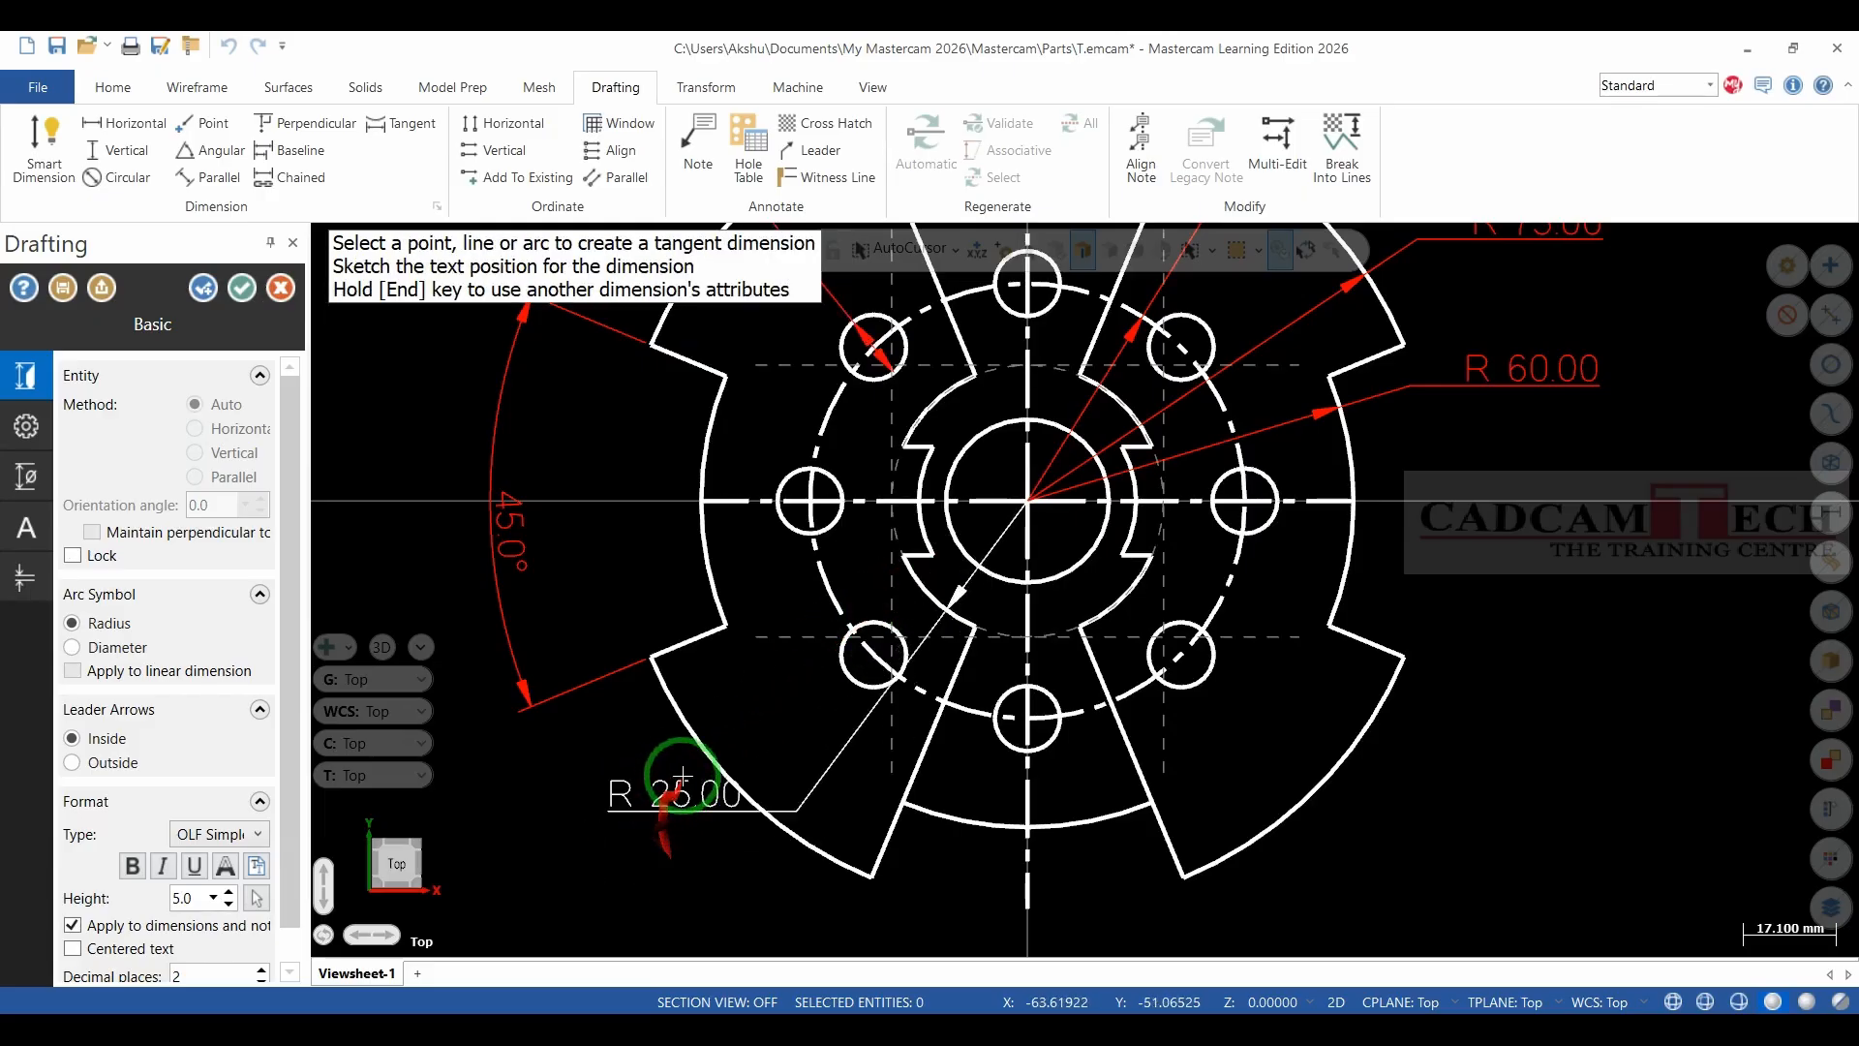
scroll(681, 776, down, 2)
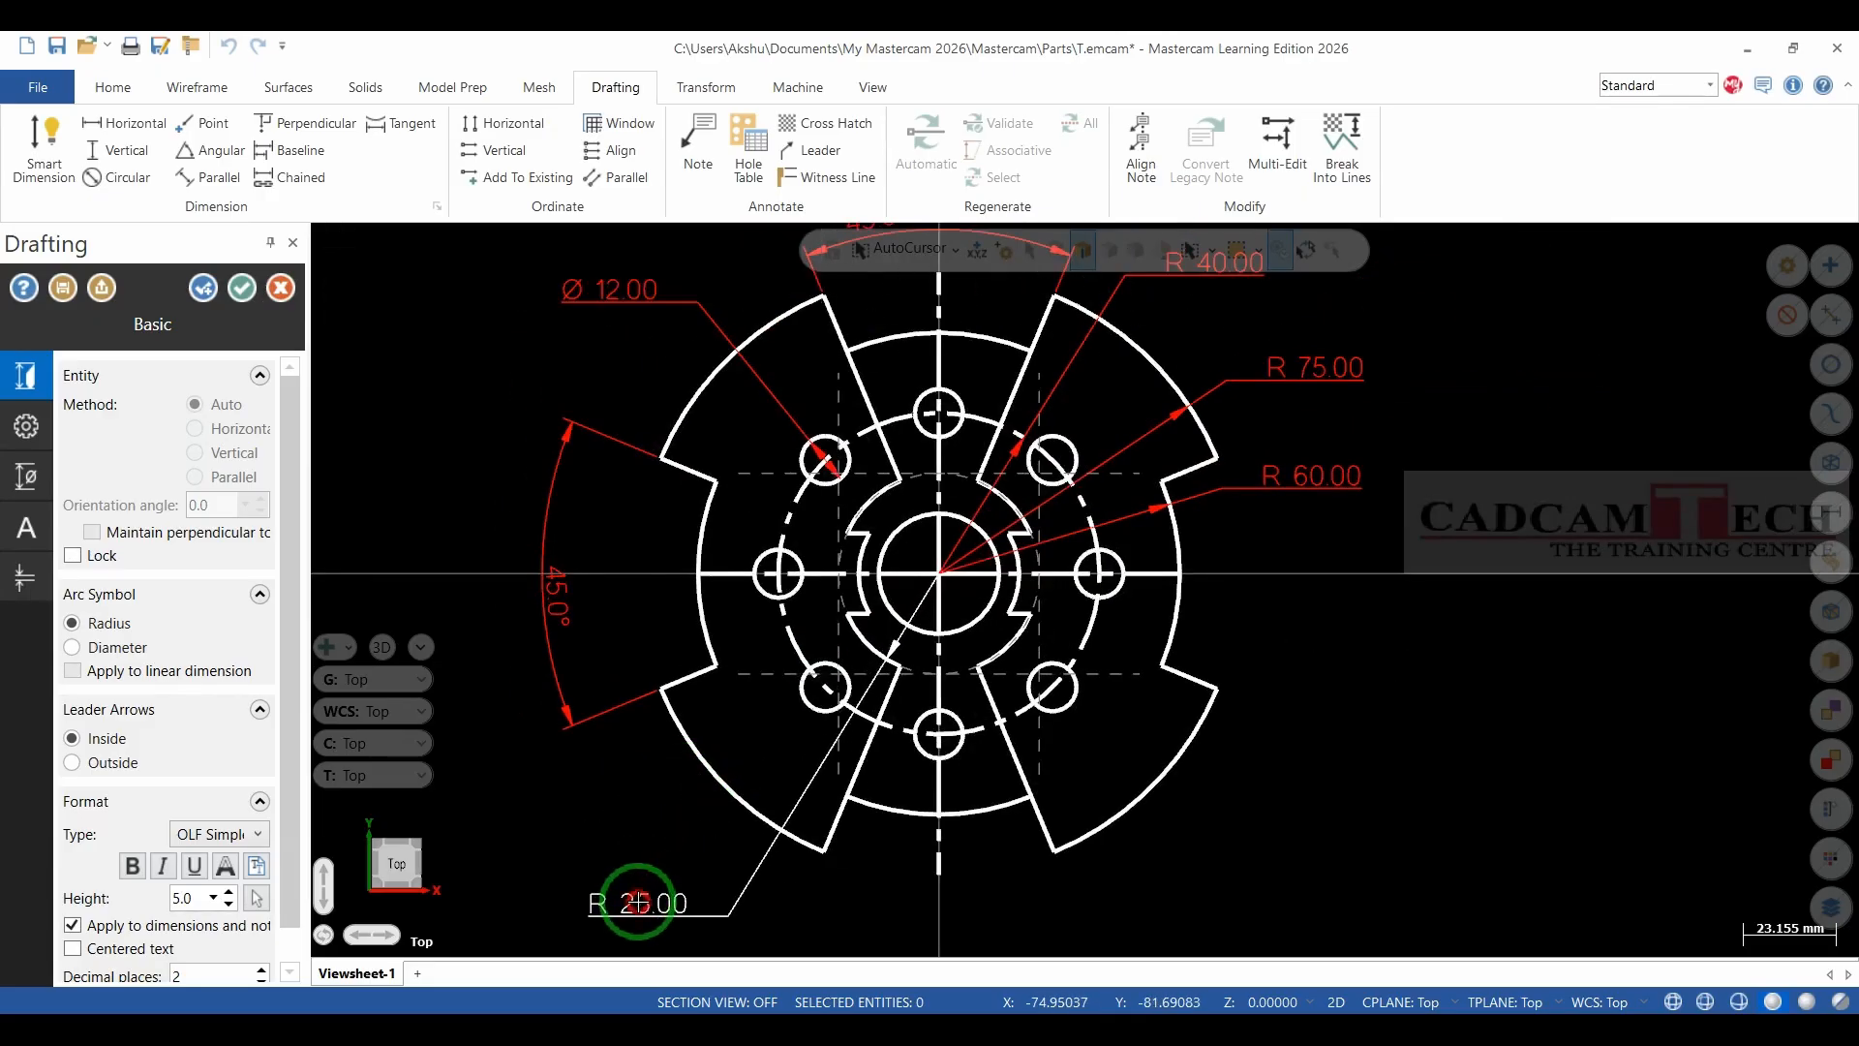
click(637, 902)
Dimension the diameter of the central circle with its text outside the part's lower left, and finish the Smart Dimension command.
click(898, 602)
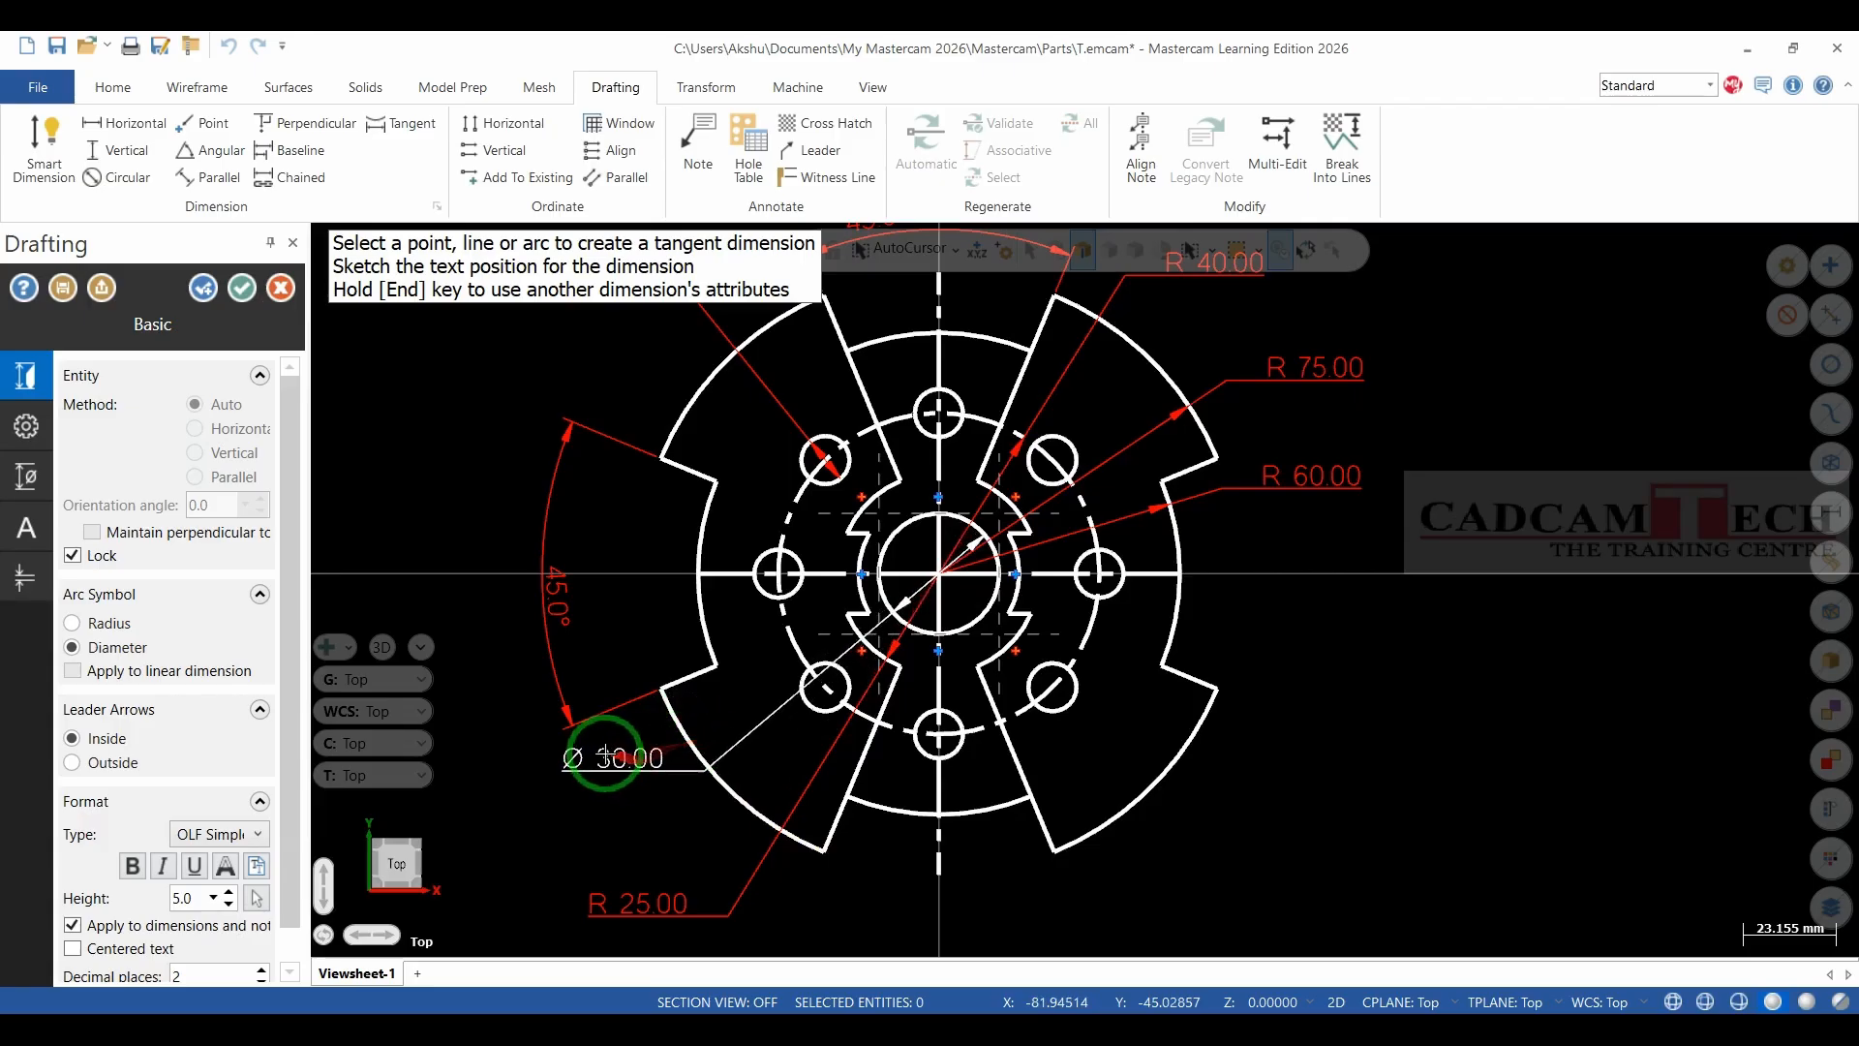
click(544, 759)
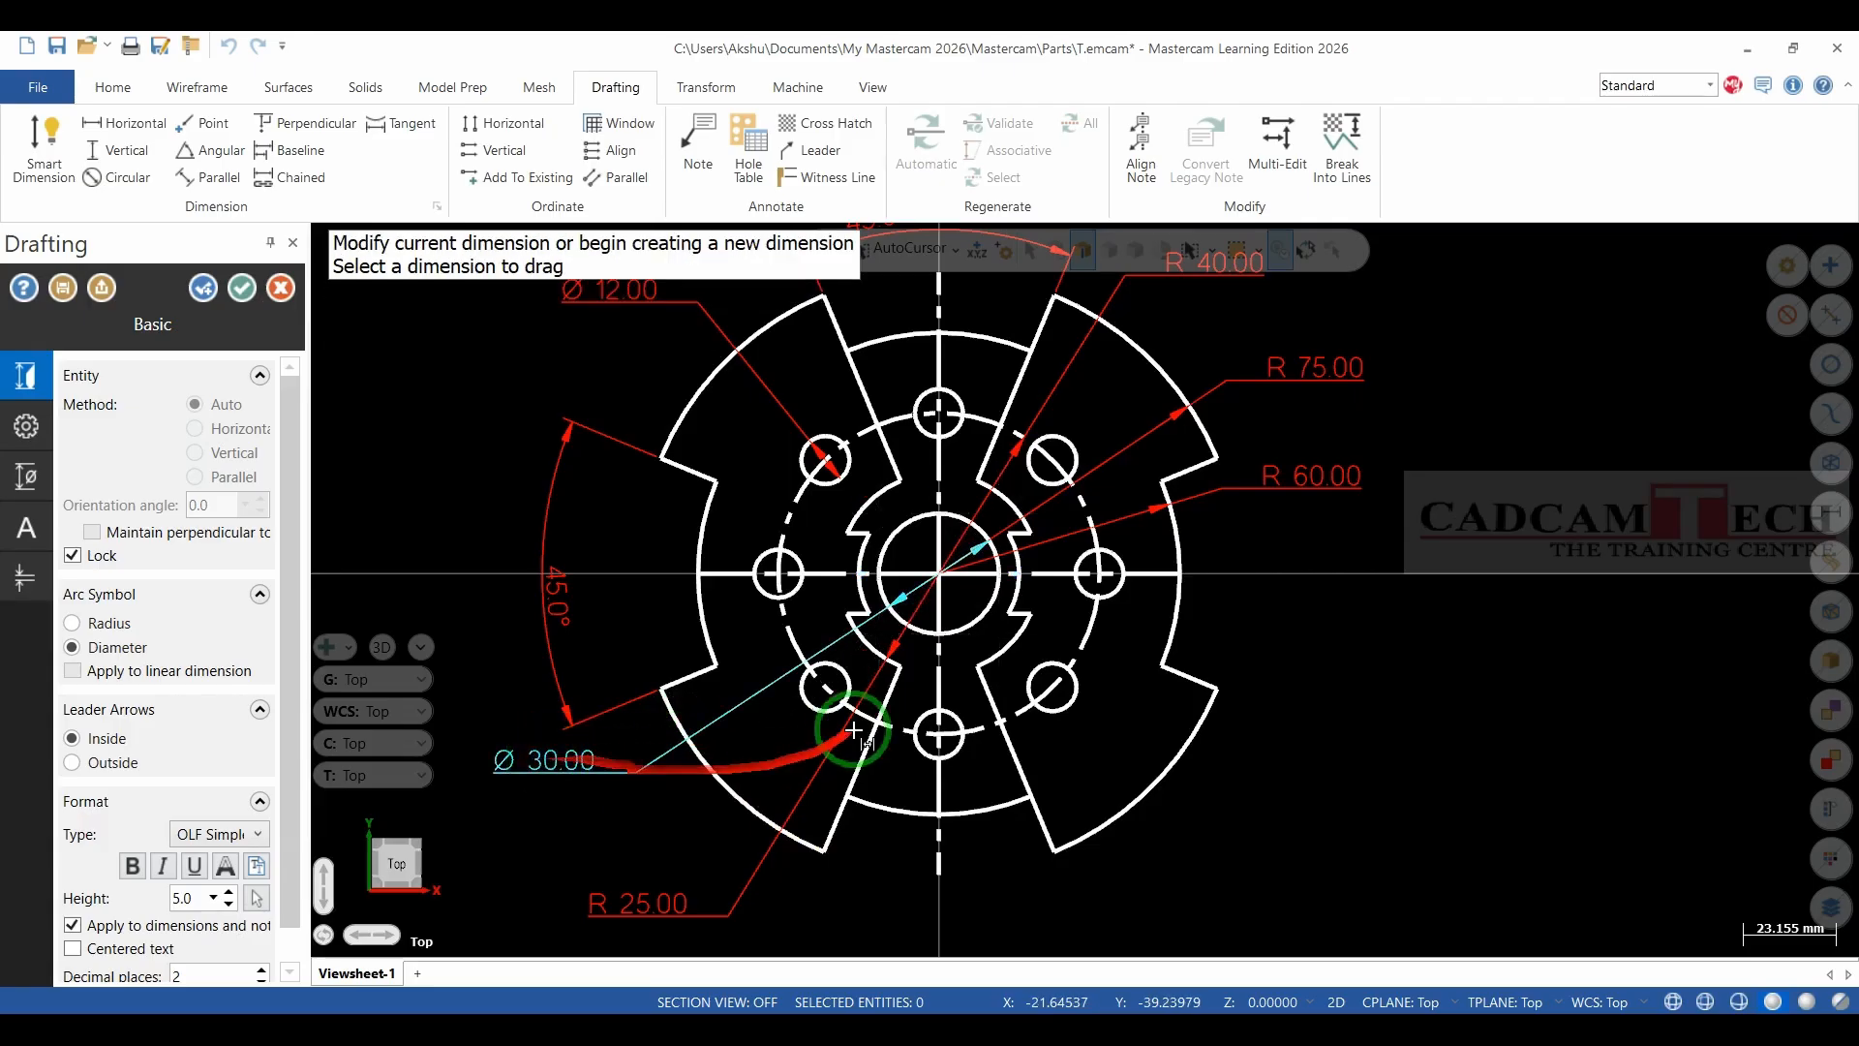
scroll(854, 711, down, 3)
scroll(842, 897, up, 3)
scroll(954, 795, down, 1)
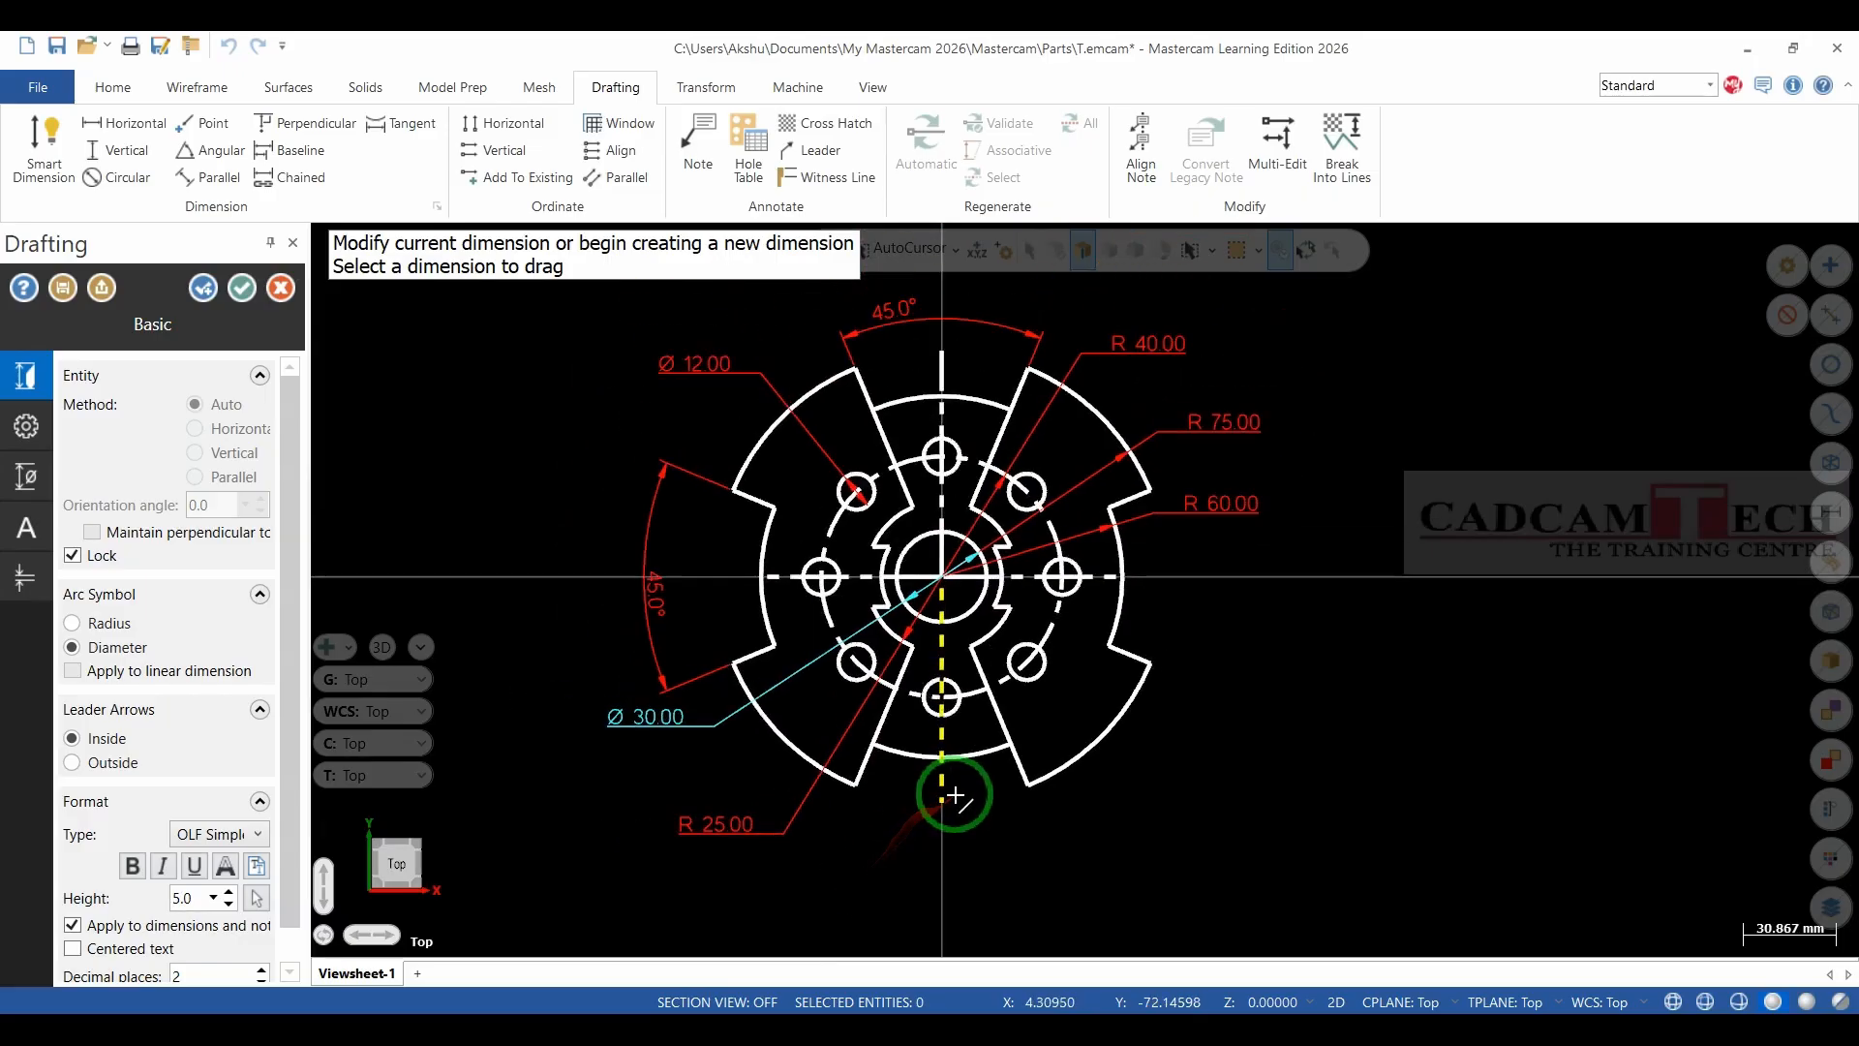
scroll(989, 809, down, 2)
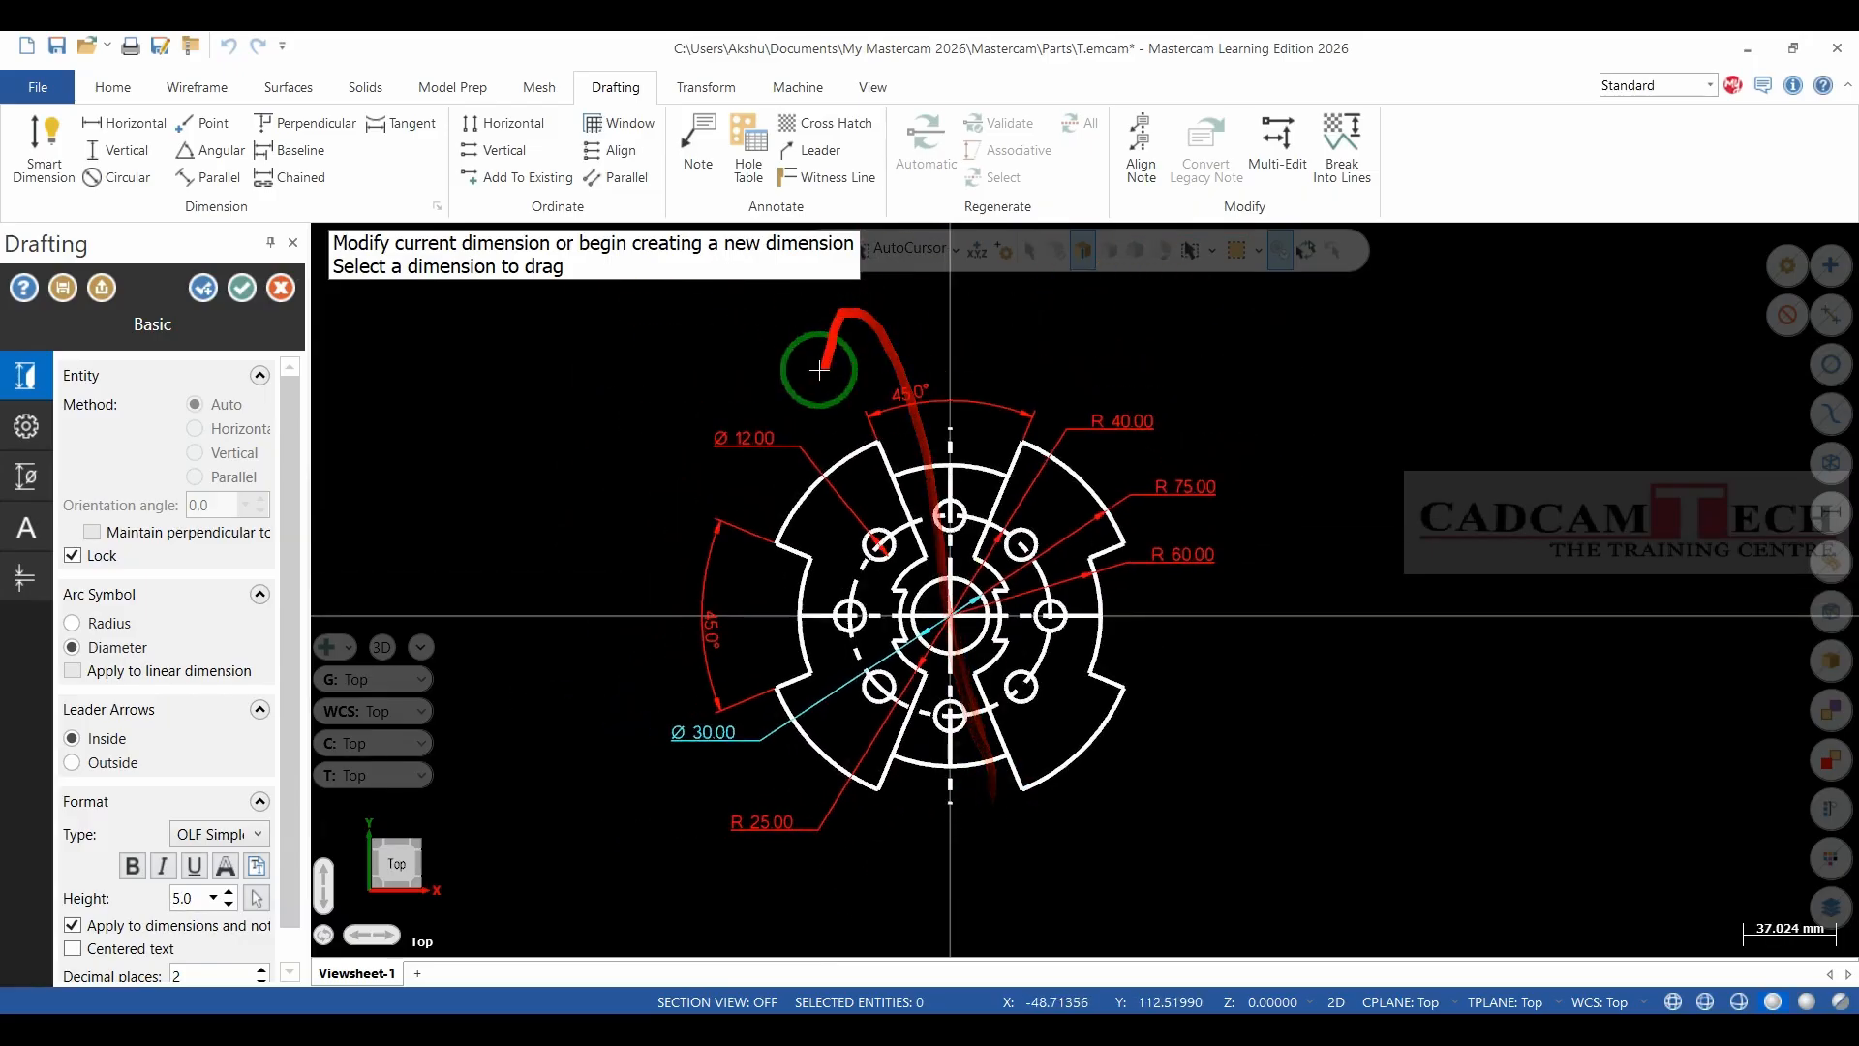
scroll(809, 397, up, 1)
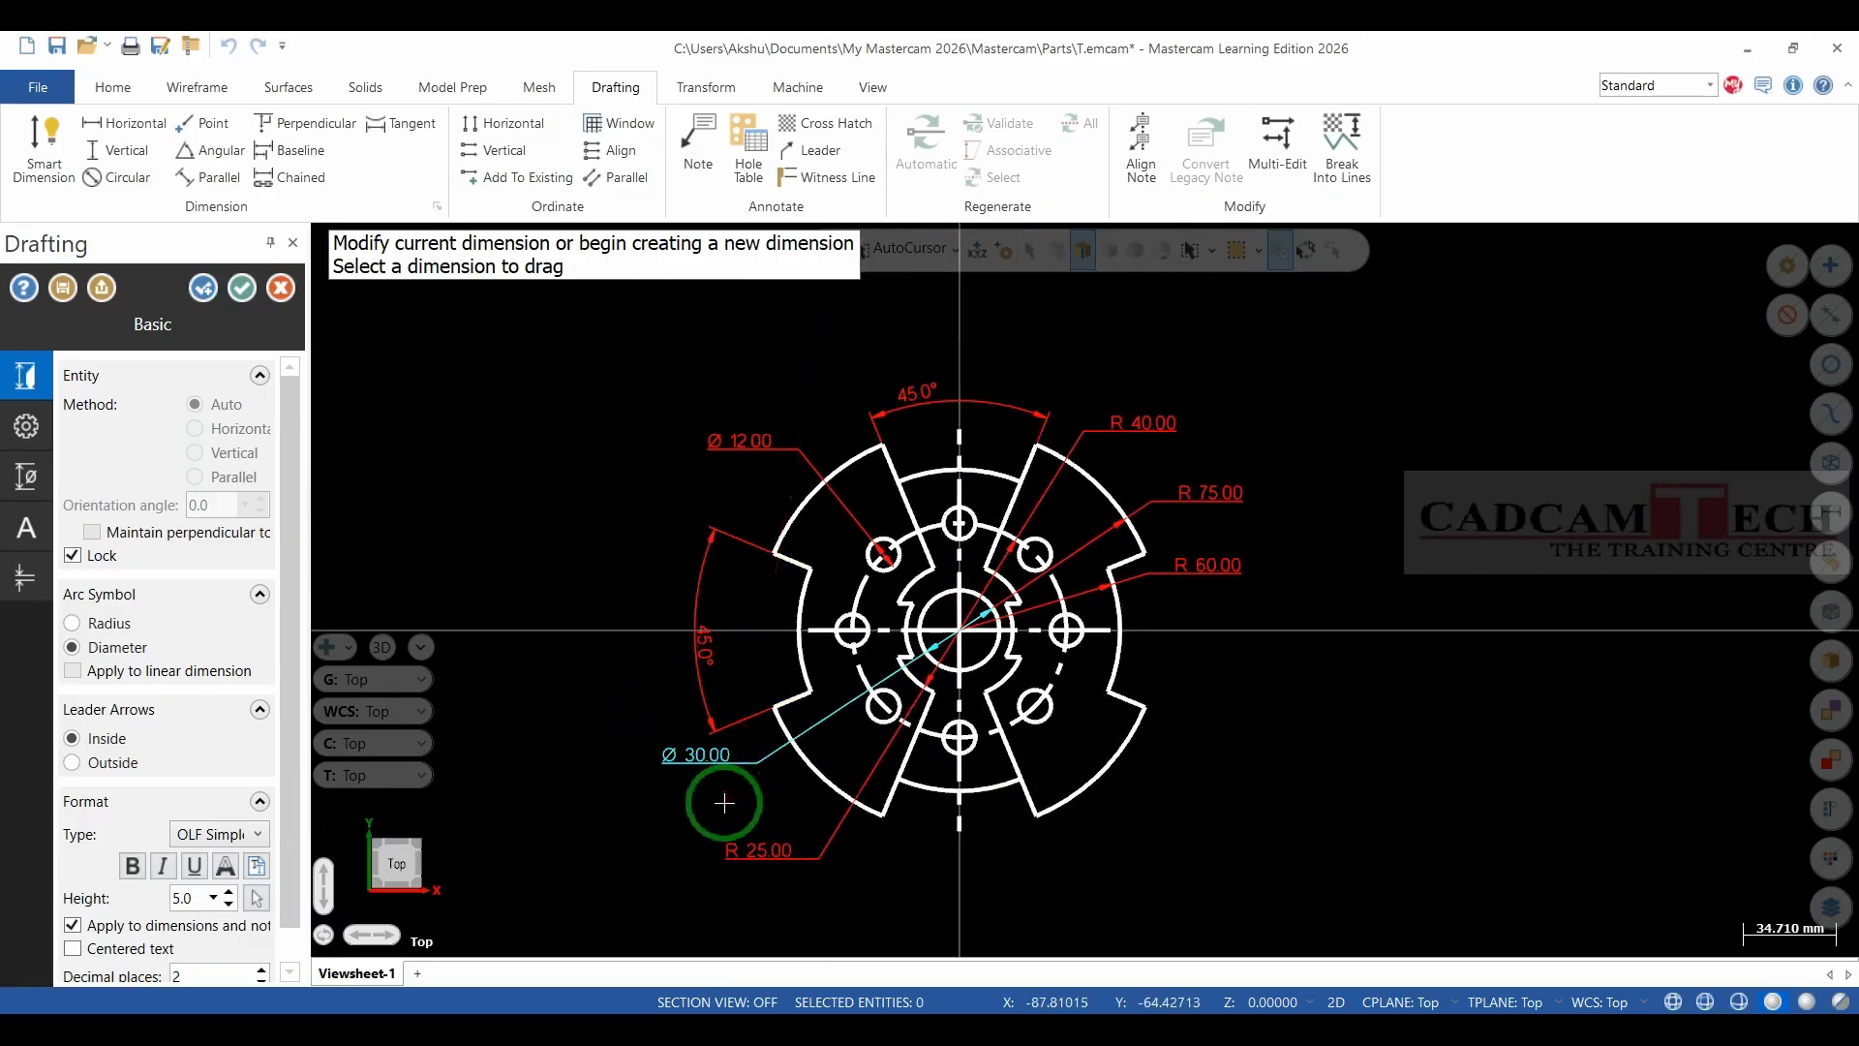
scroll(724, 802, up, 1)
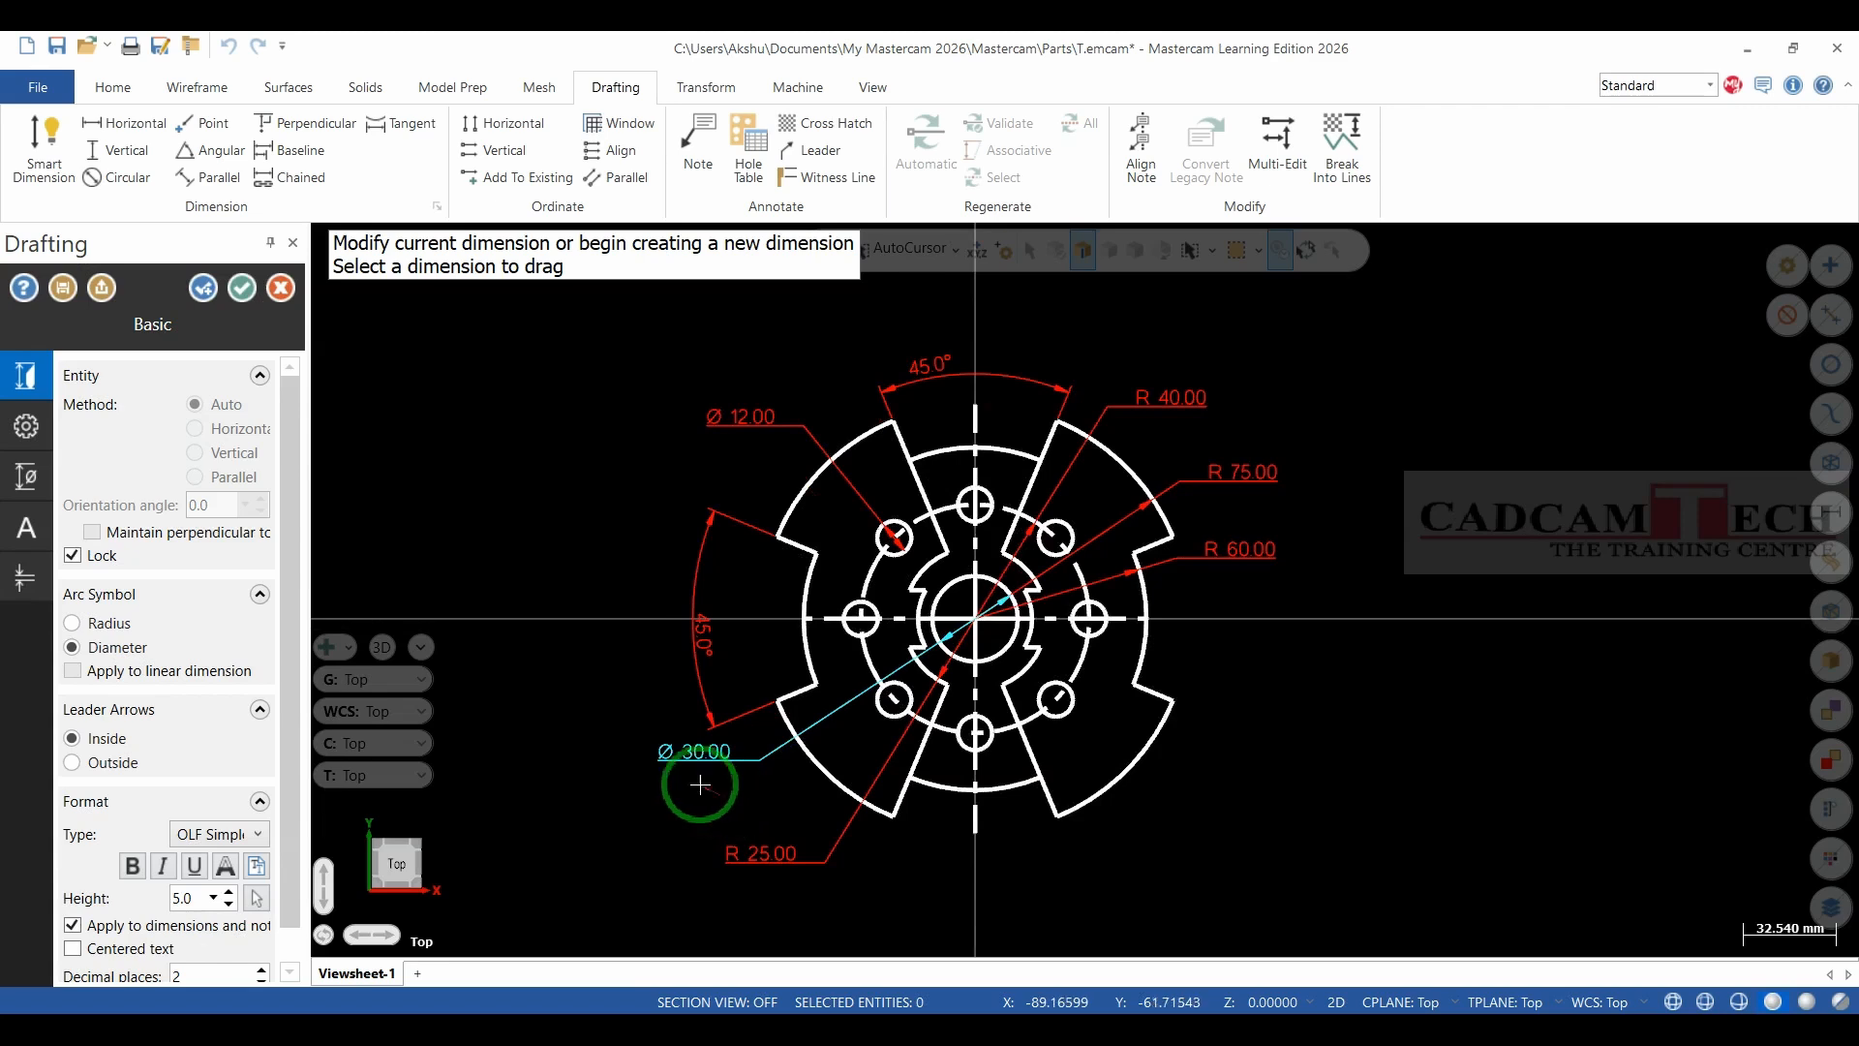
click(253, 290)
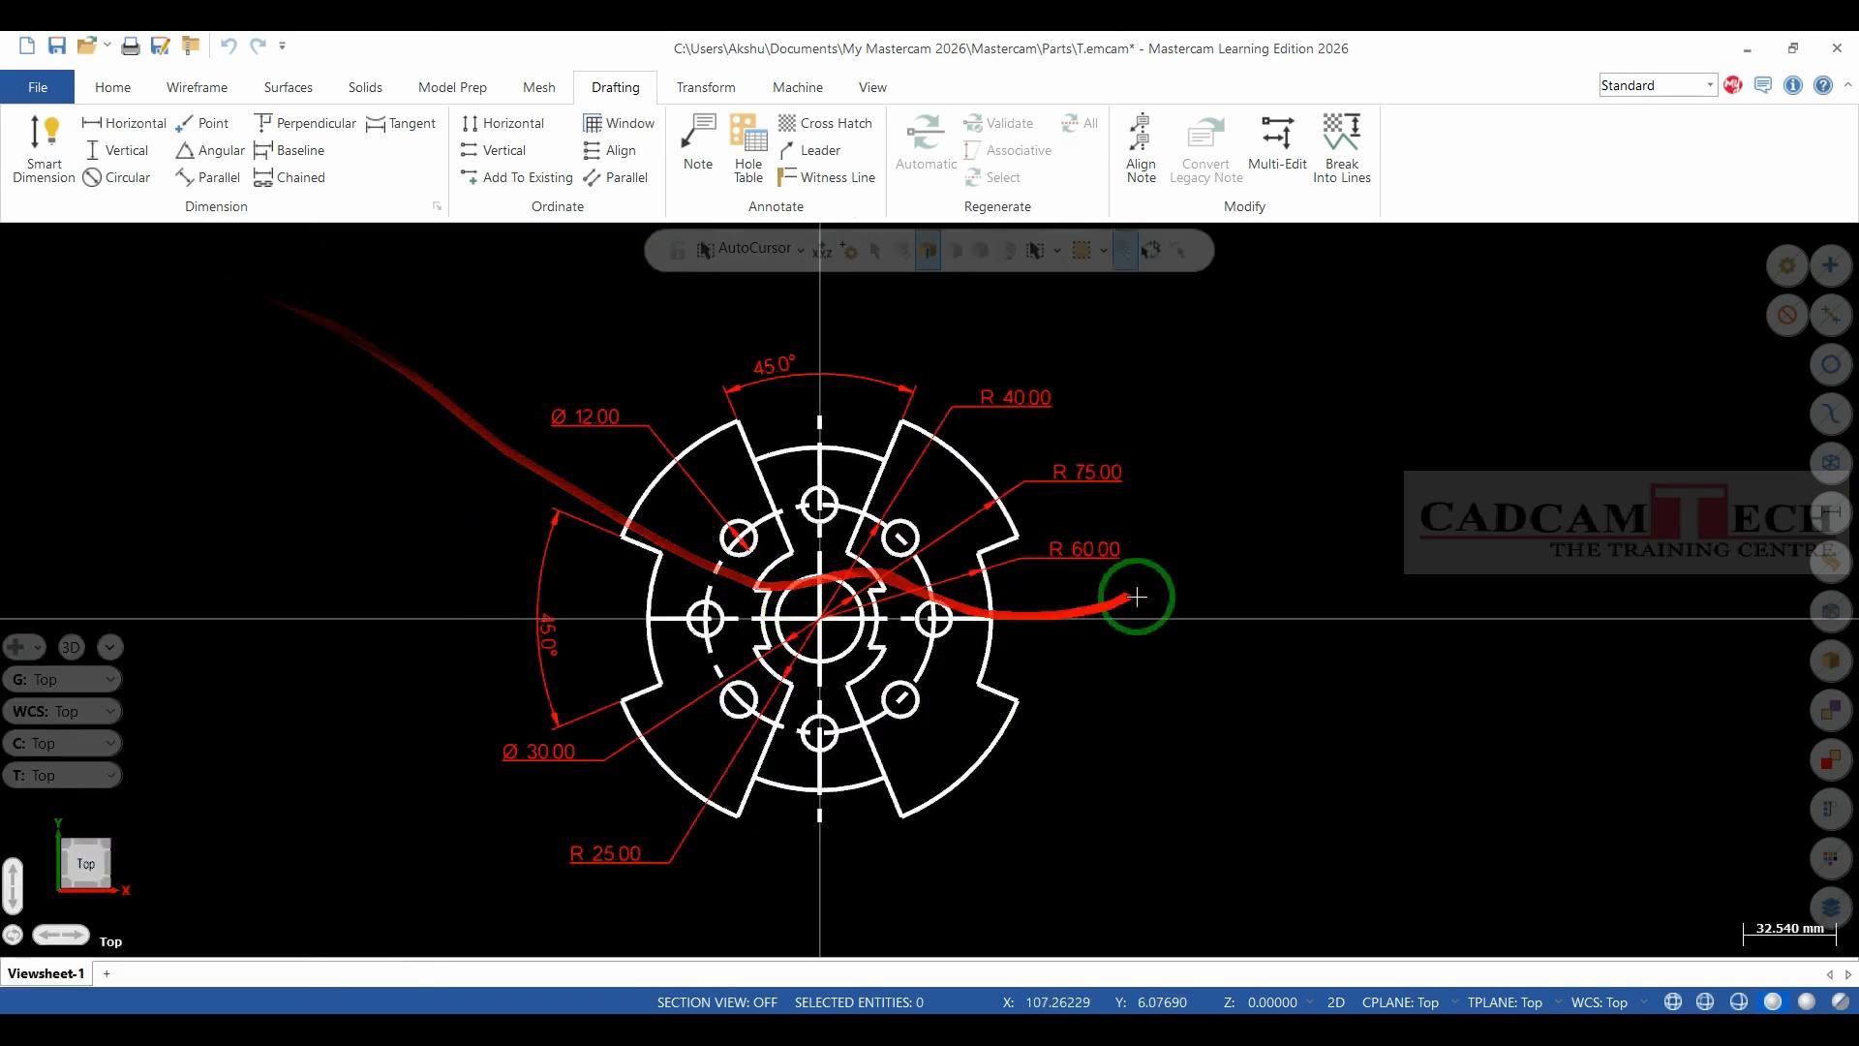
scroll(1171, 563, down, 3)
scroll(651, 612, up, 4)
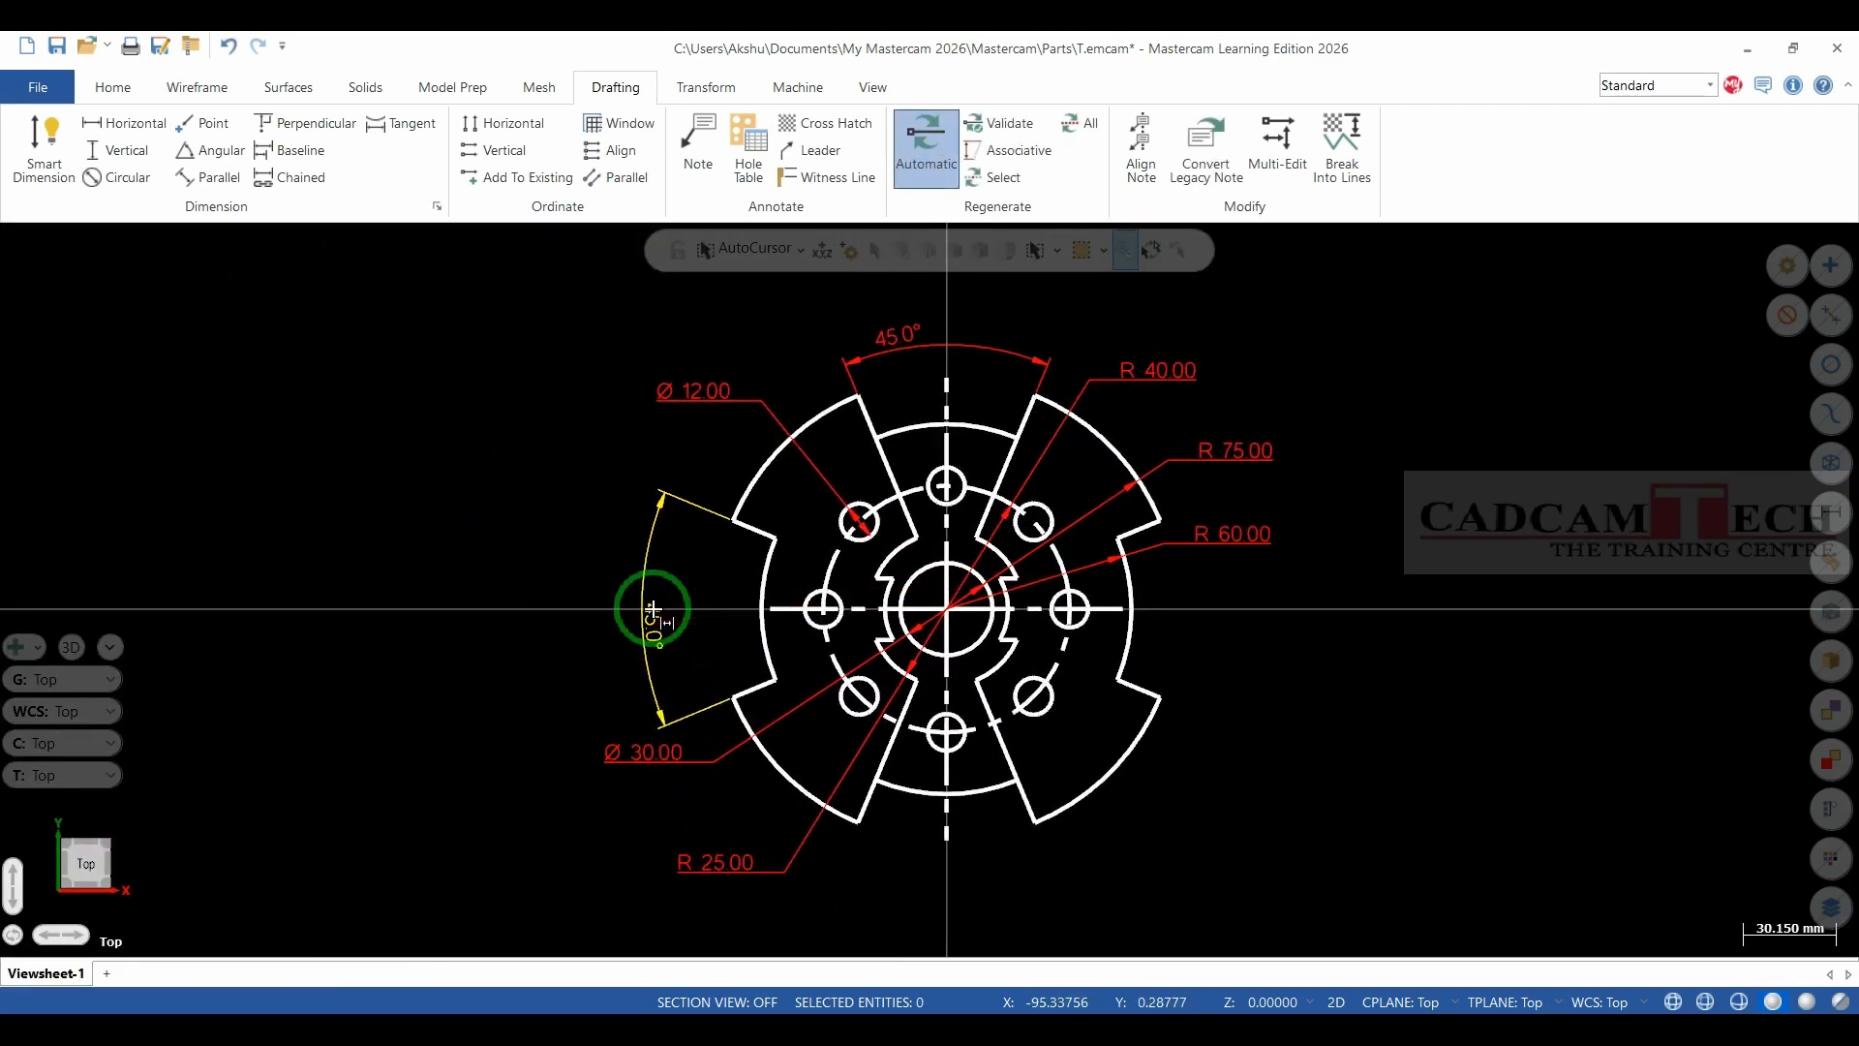